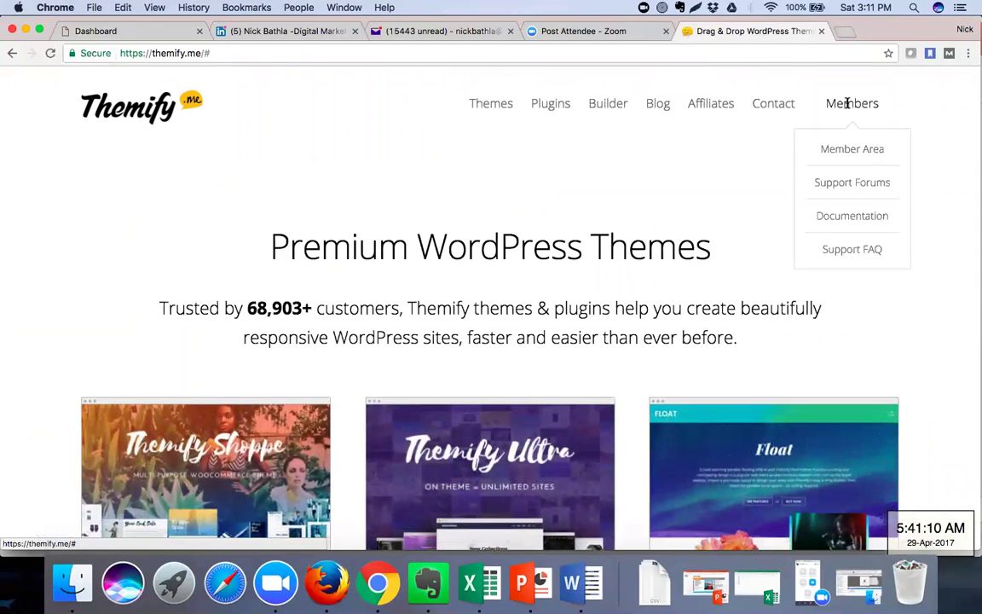
Open the Themify member area to reach its downloads dashboard.
click(839, 150)
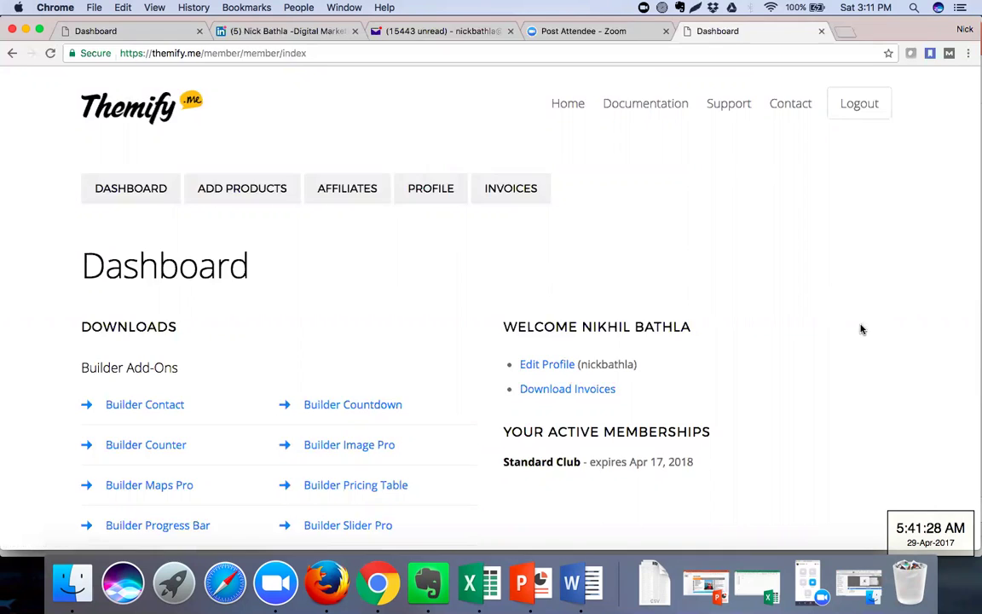
click(681, 32)
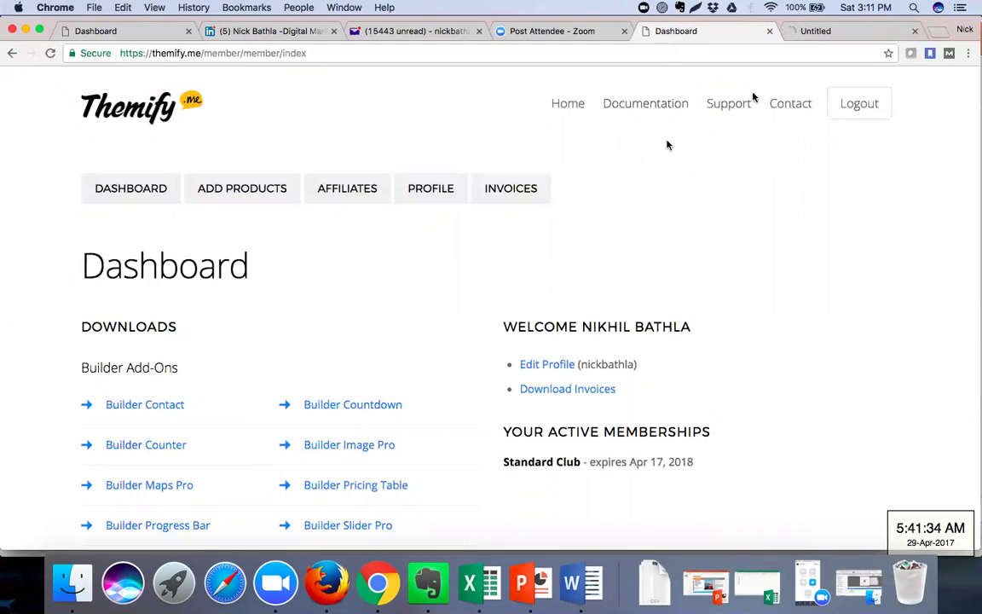
Load the themify.me homepage in the tab showing the Zoom post-attendee page.
click(602, 37)
click(585, 53)
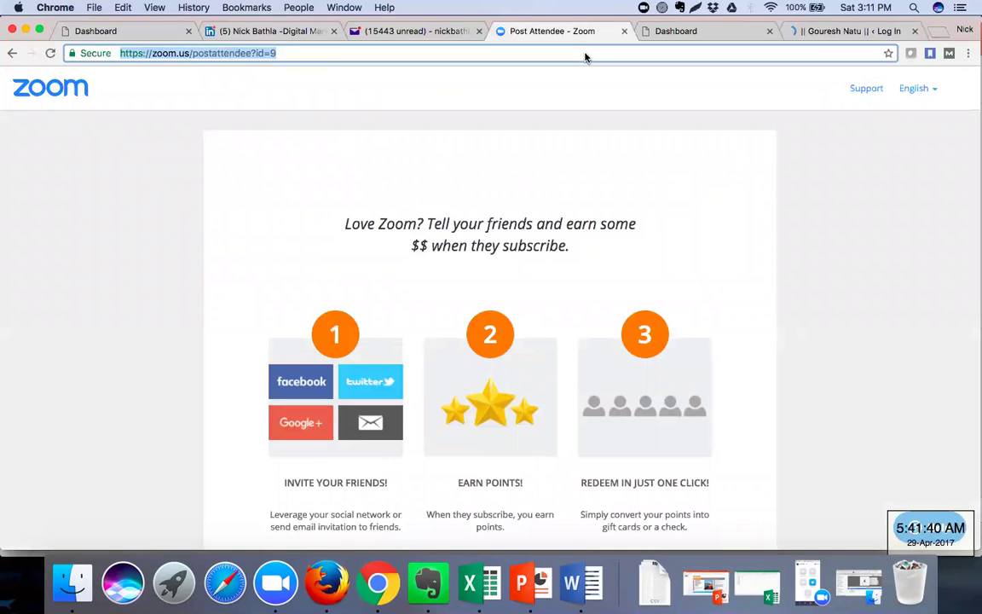
text(themify.me)
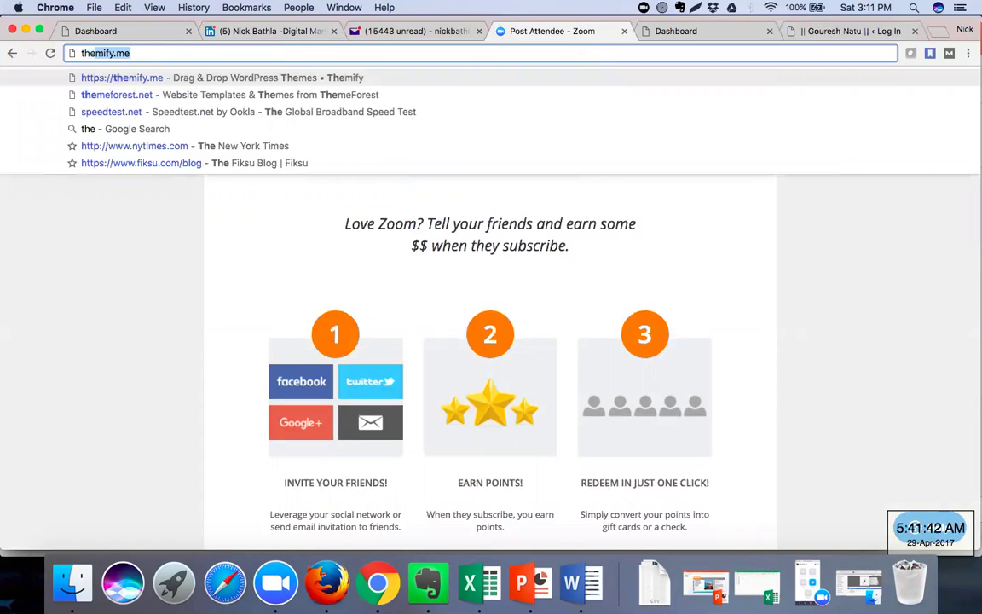
key(Down)
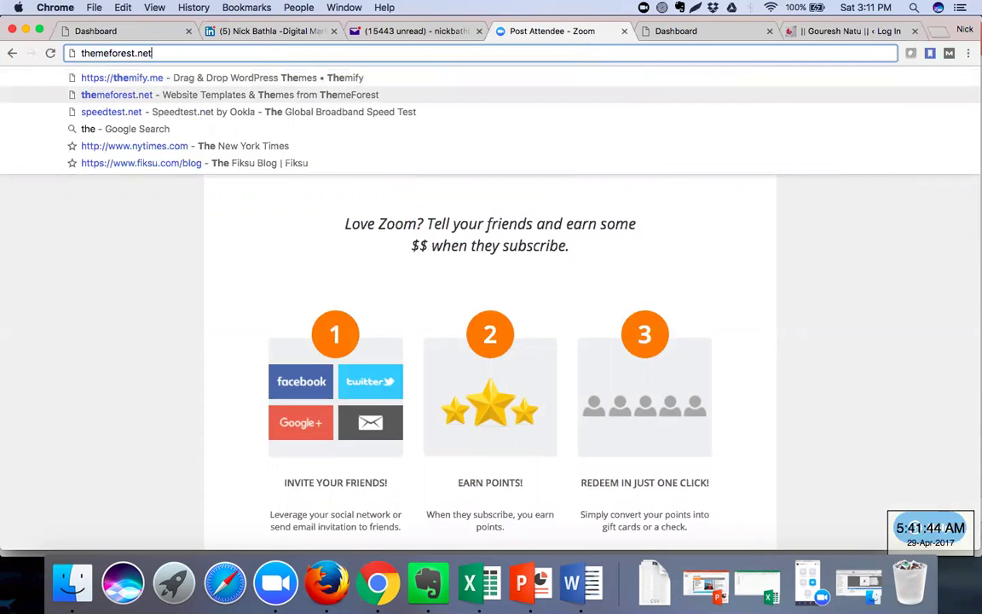
key(Up)
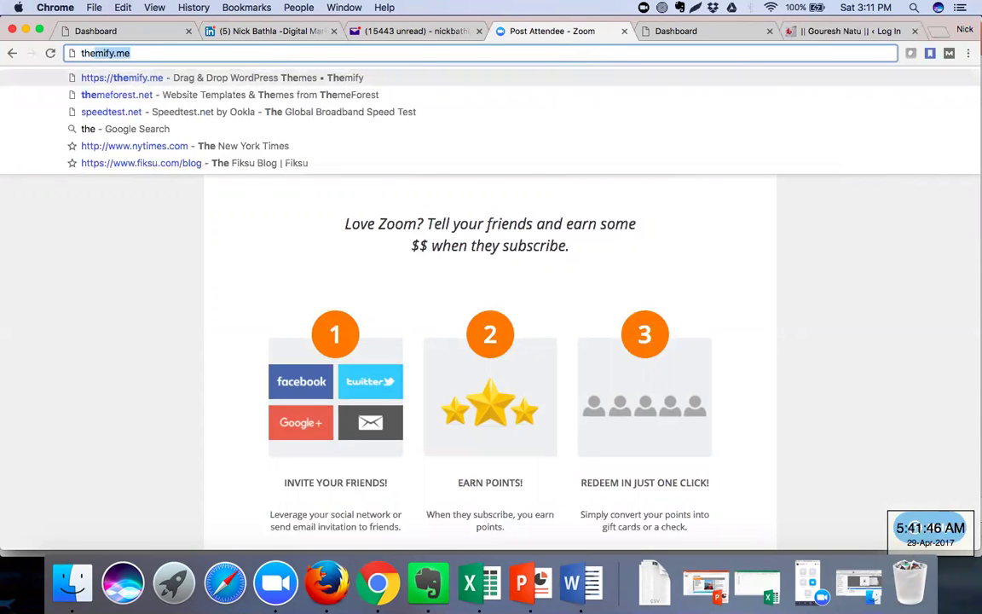
key(Return)
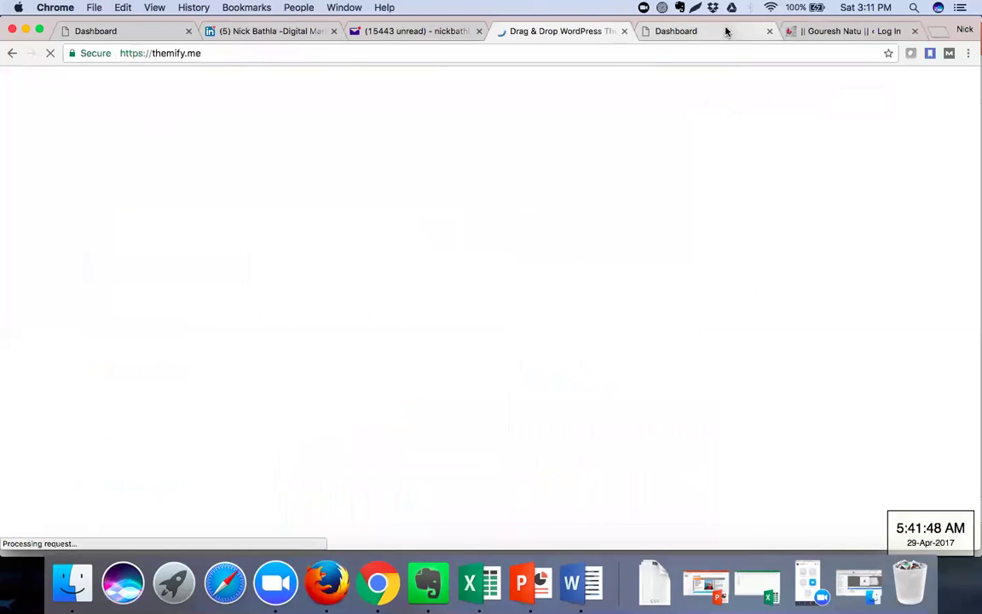
Log in to the WordPress admin of the personal website with its username and account password.
click(817, 31)
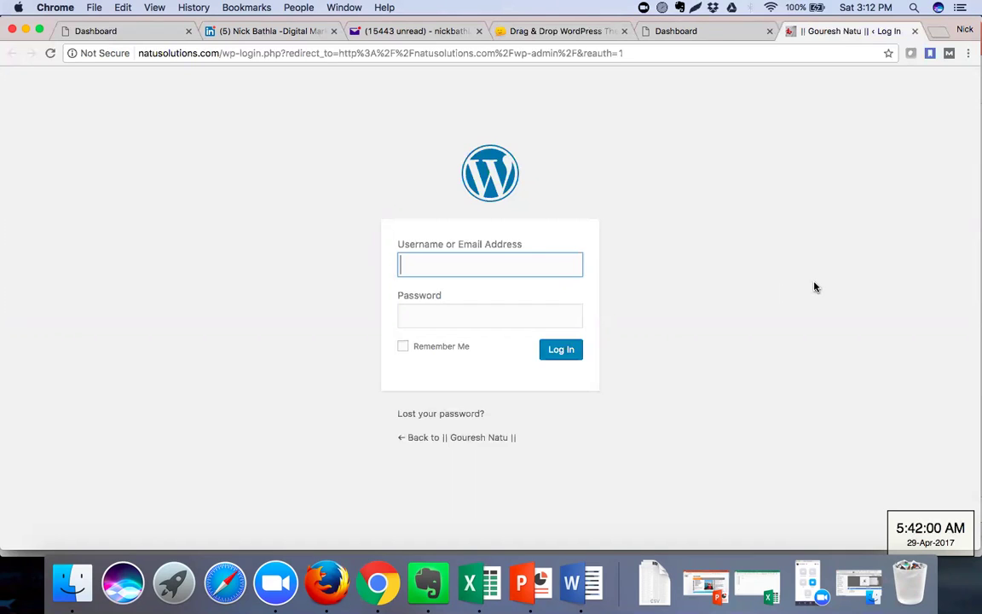
click(500, 260)
text(gouresh)
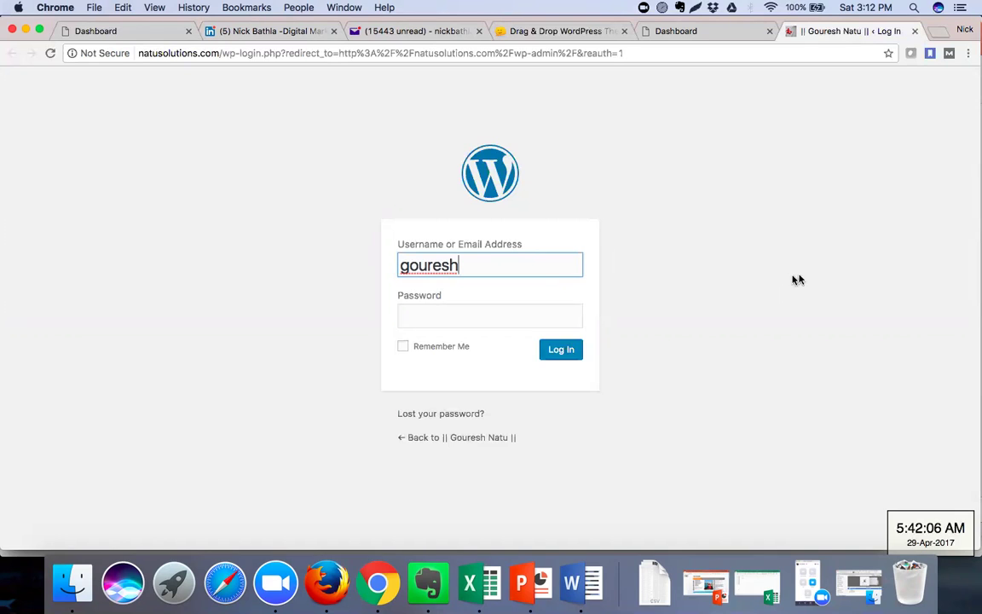
click(413, 315)
key(super+v)
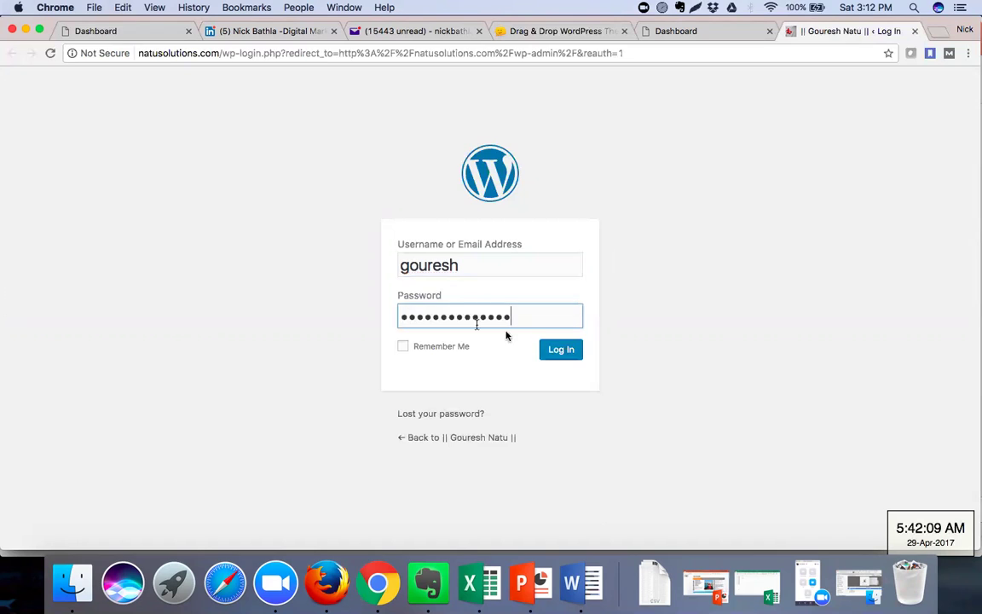
click(548, 349)
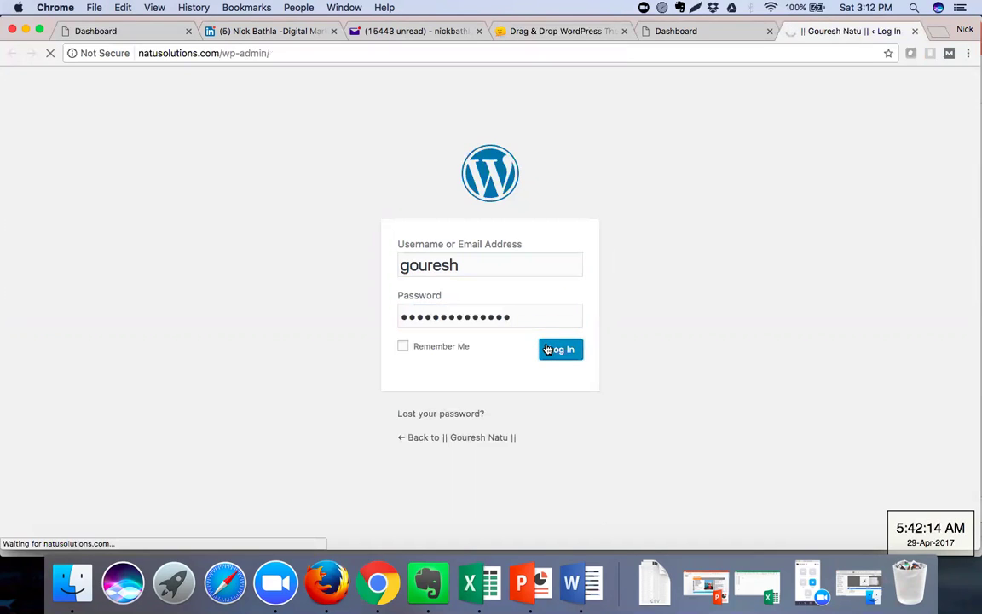
Review the builder add-ons and themes available for download in the Themify member dashboard.
click(695, 34)
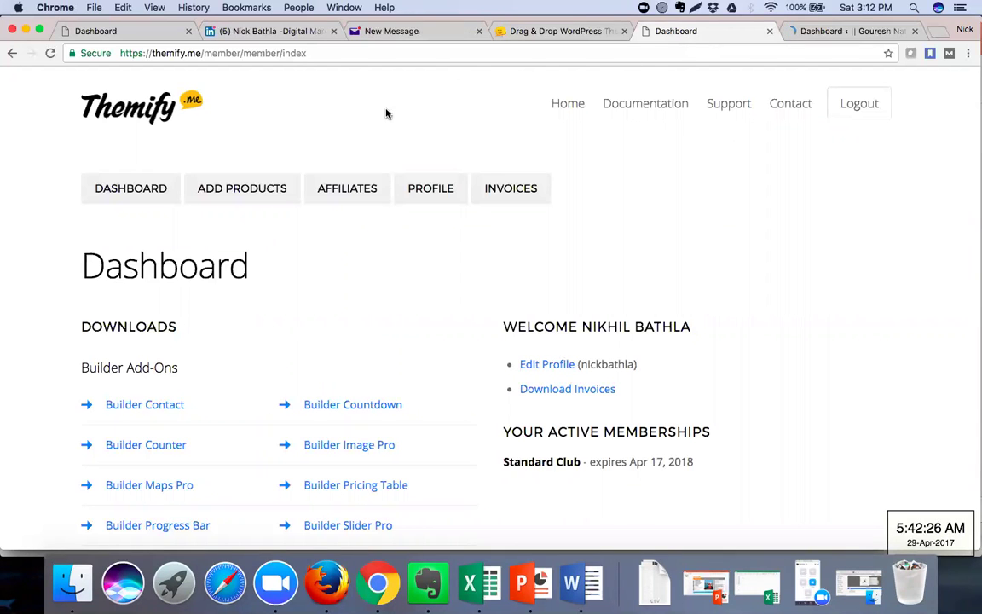
scroll(386, 113, down, 4)
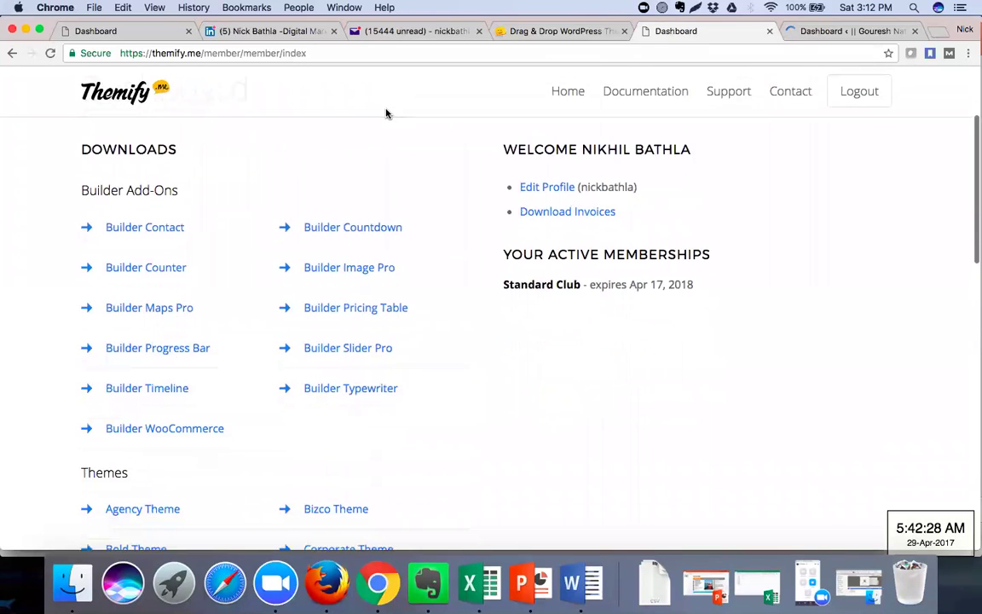
scroll(385, 113, down, 3)
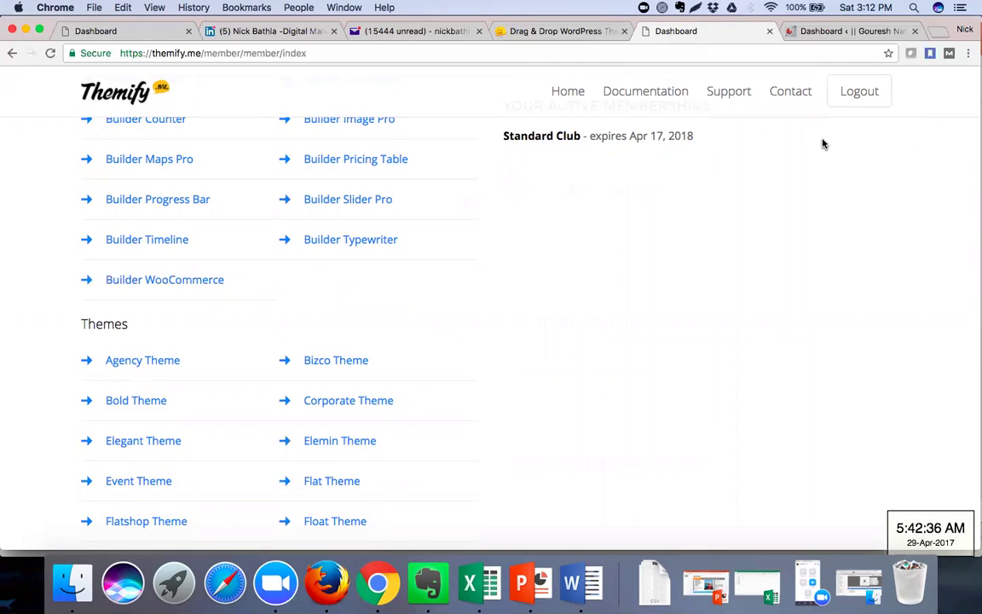
Return to the Themify homepage and open the Ultra theme's page in a new tab.
click(599, 39)
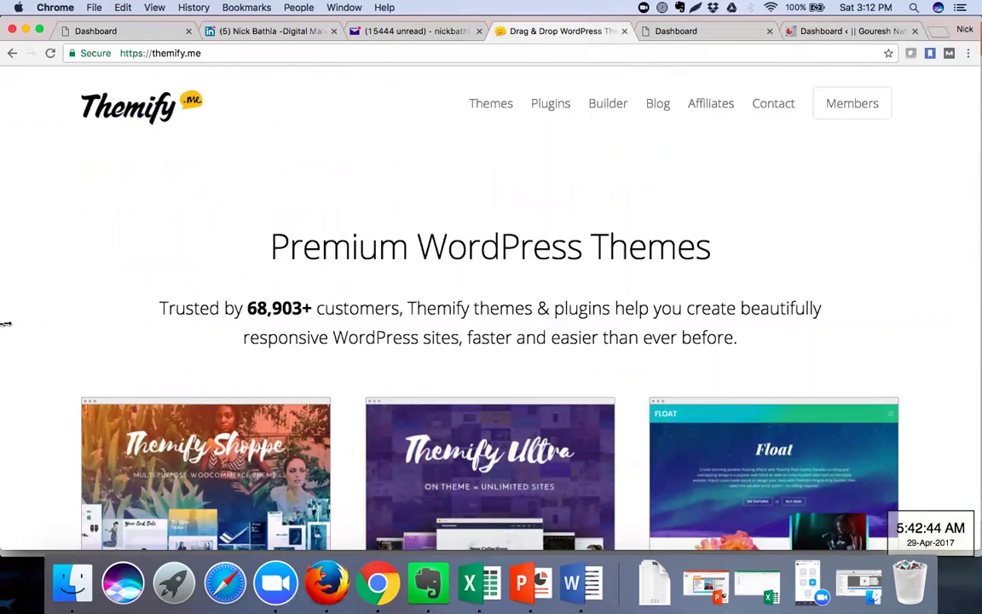
scroll(17, 292, down, 2)
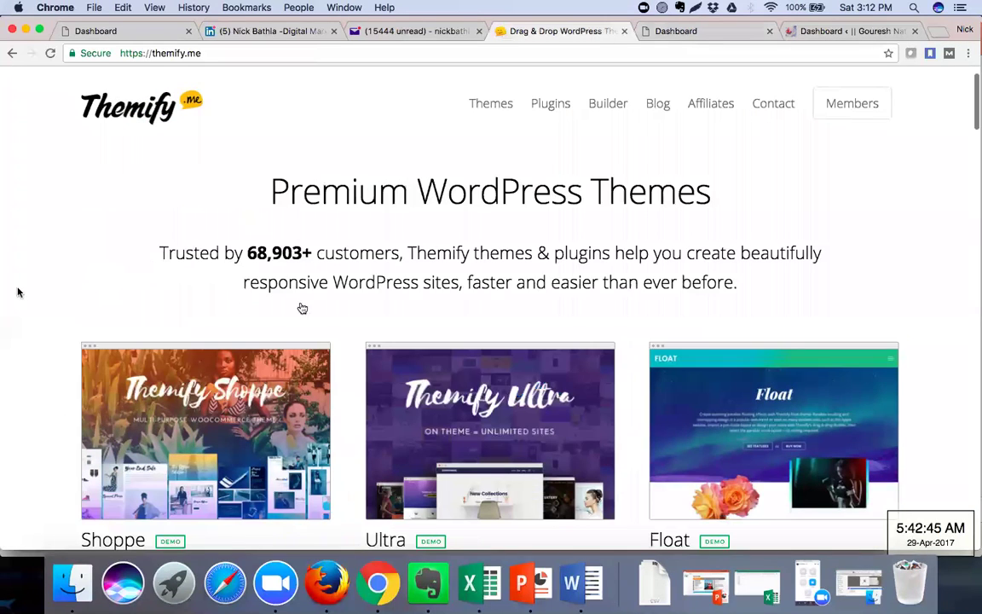
scroll(441, 332, down, 3)
right_click(442, 323)
click(478, 335)
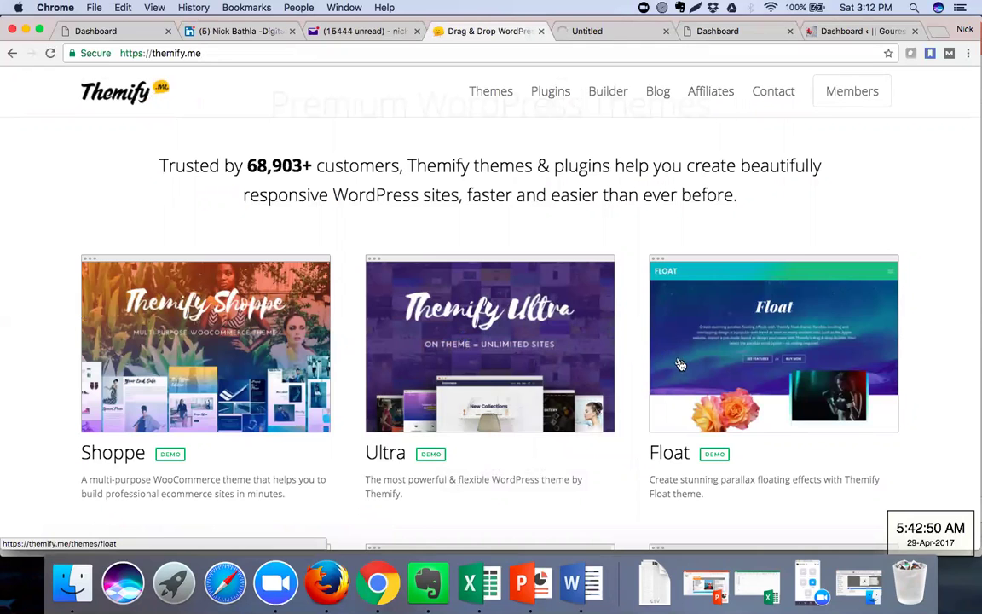
Browse the homepage's theme gallery from Shoppe to Fullpane and the feature sections below it.
scroll(682, 371, down, 2)
scroll(682, 371, down, 5)
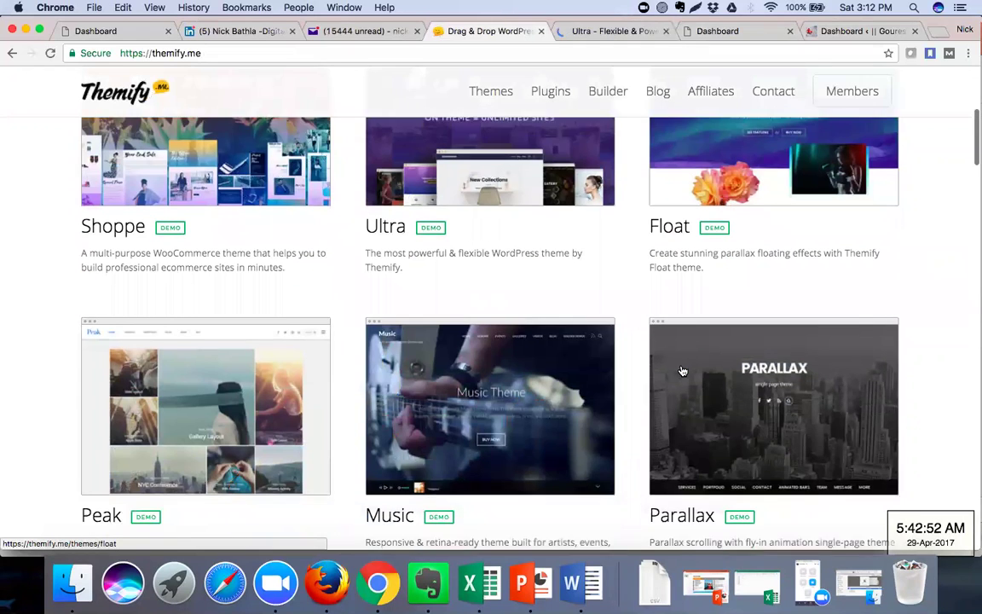
scroll(251, 411, down, 8)
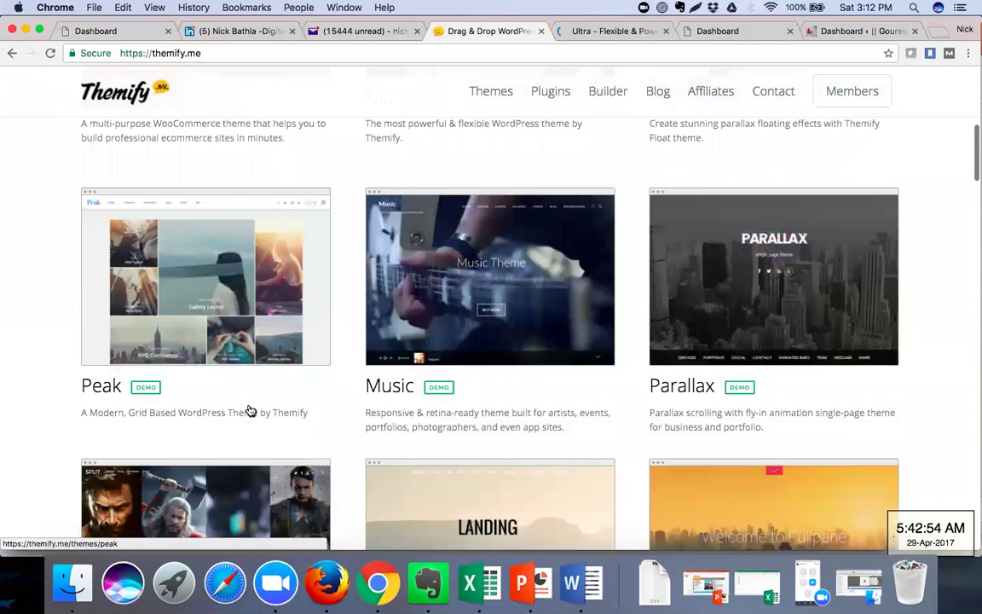
scroll(250, 411, down, 10)
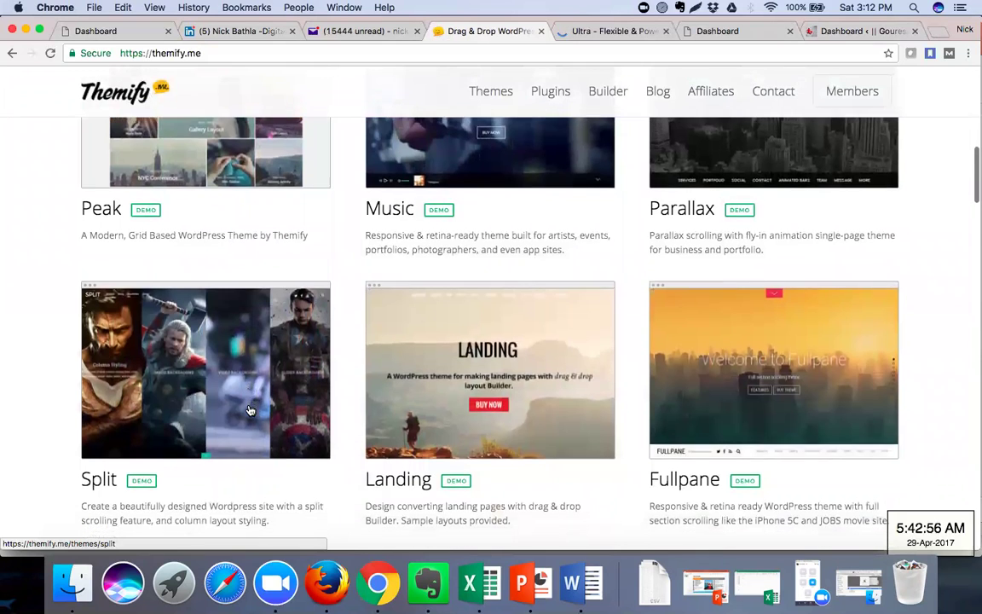
scroll(251, 411, down, 20)
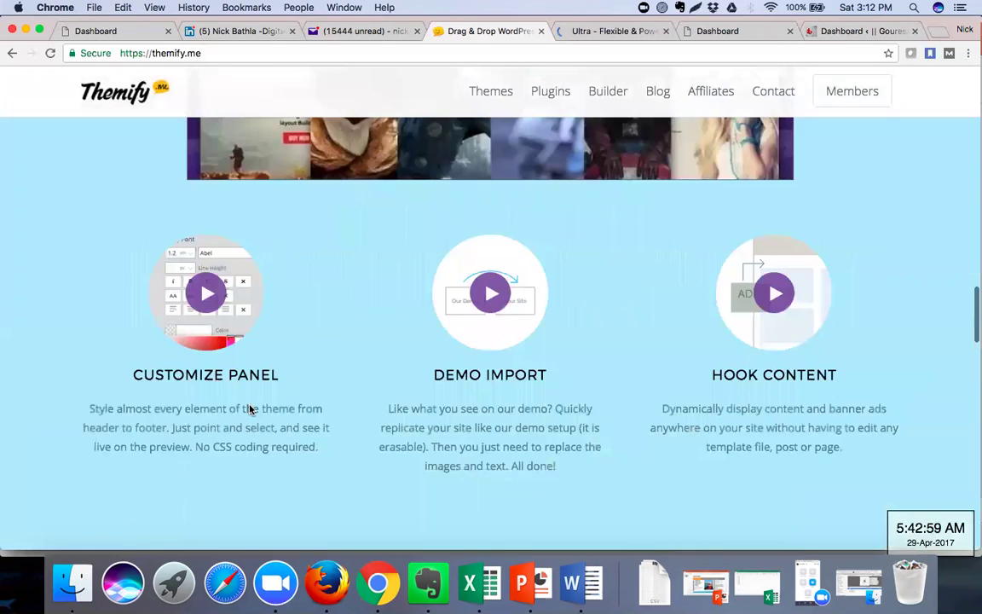
scroll(251, 410, up, 20)
scroll(251, 410, down, 4)
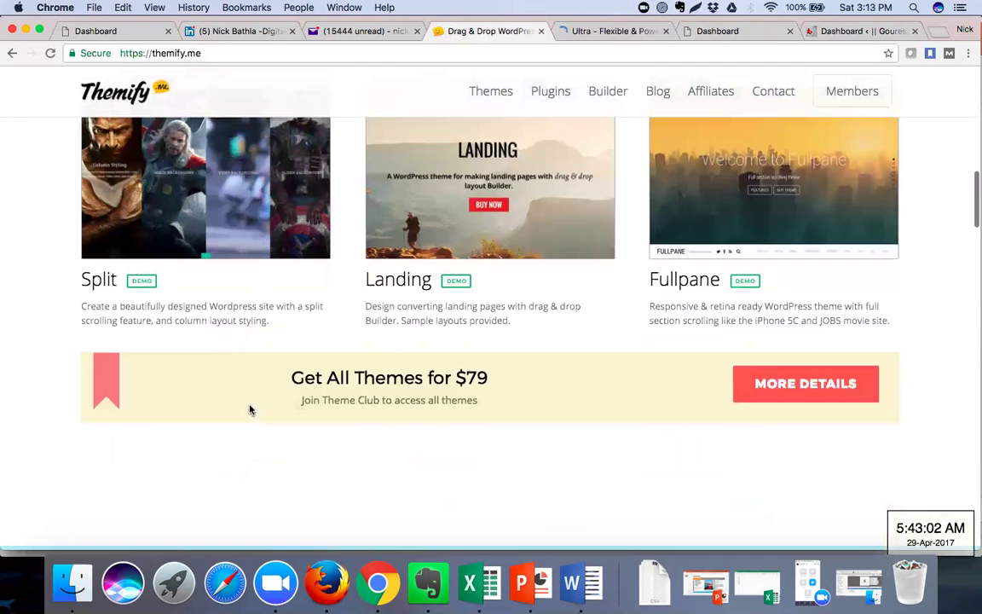
scroll(334, 400, up, 8)
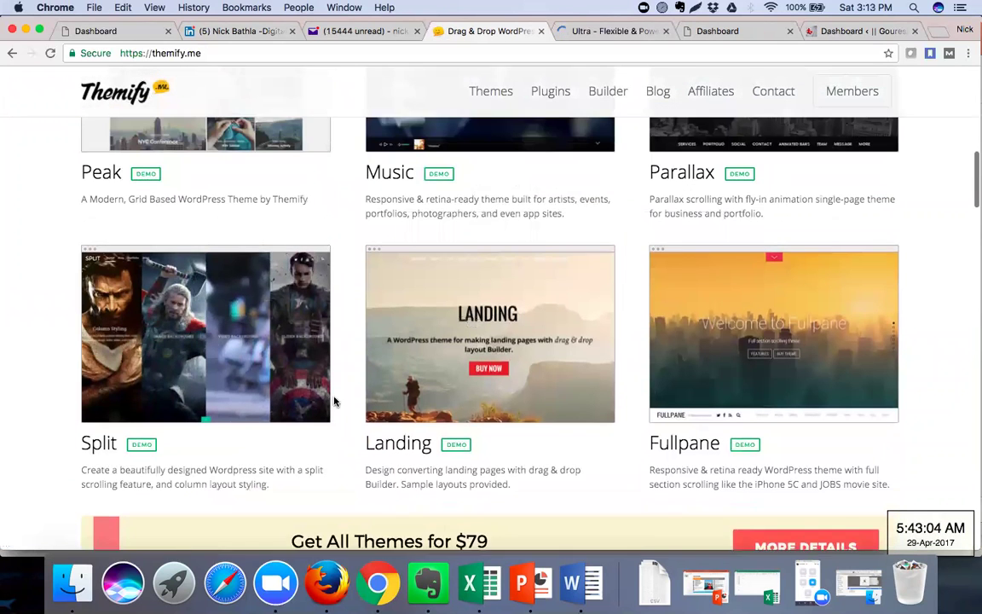
scroll(334, 401, up, 7)
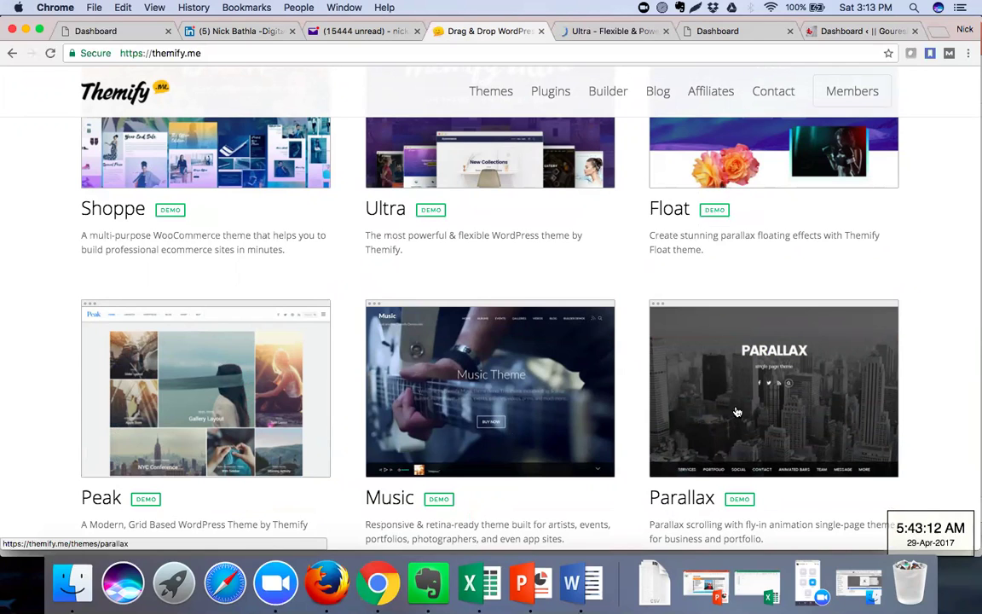
Open the Parallax theme's page in a new tab from the theme gallery.
right_click(739, 381)
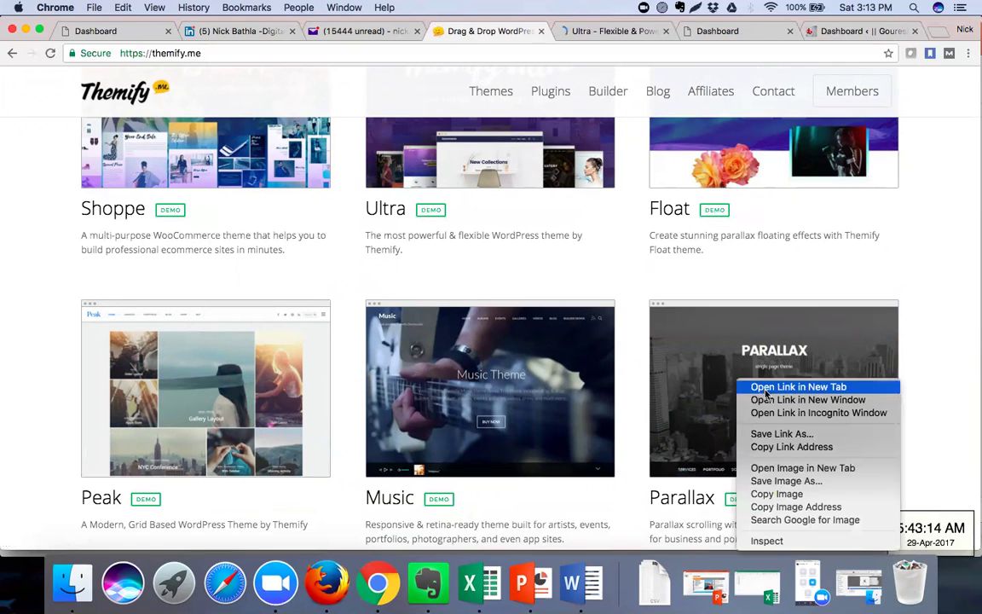
click(766, 388)
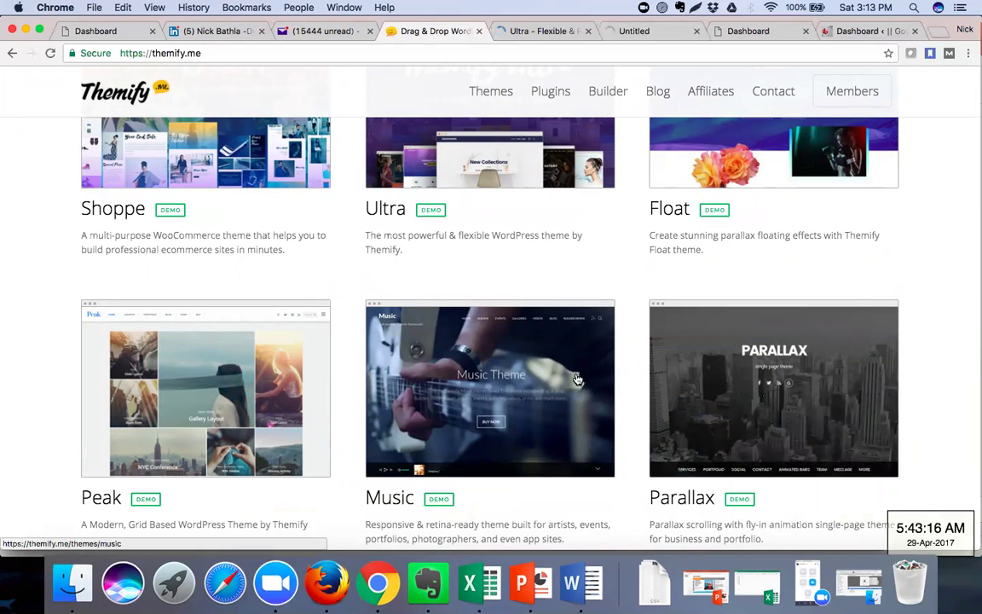
scroll(576, 379, up, 5)
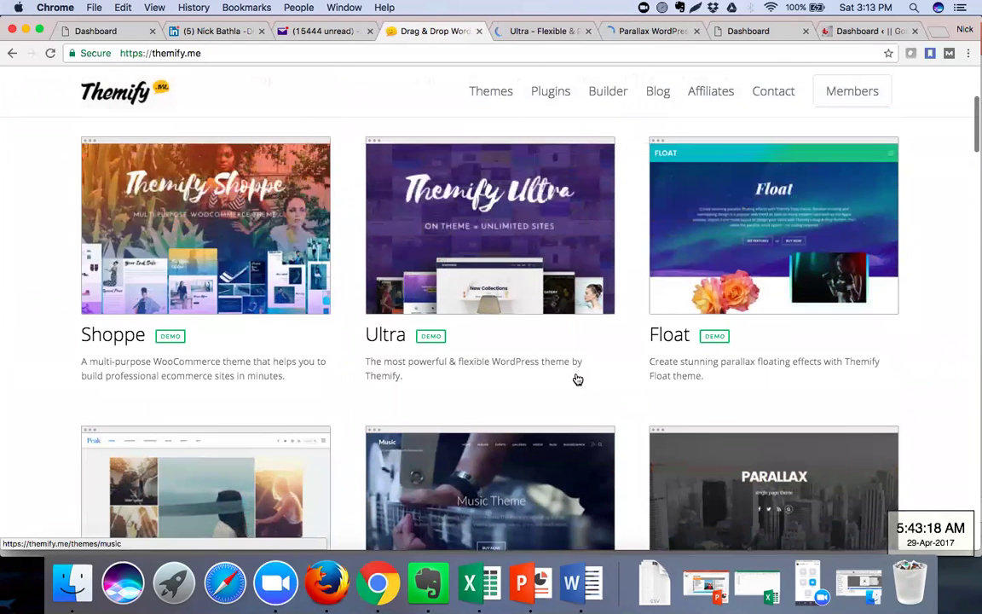
scroll(576, 378, up, 1)
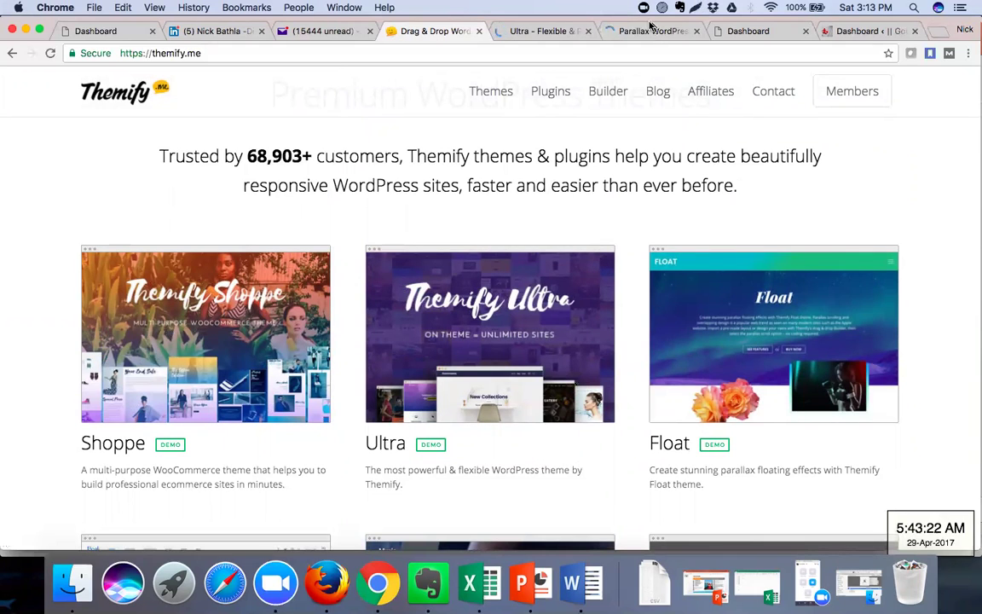
Switch to the Ultra theme page and launch the theme's demo.
click(562, 34)
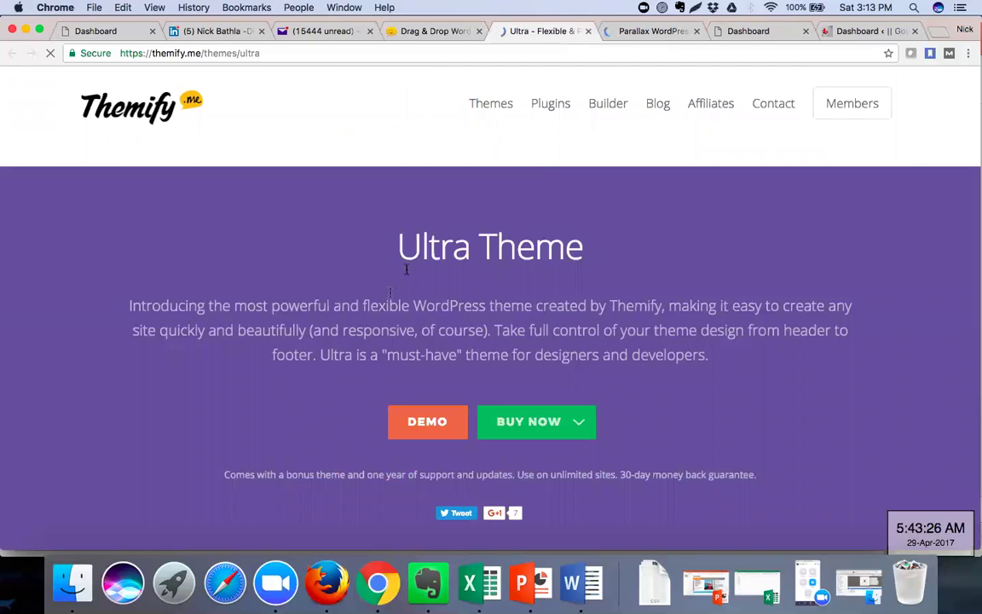
mouse_move(493, 110)
scroll(361, 279, down, 2)
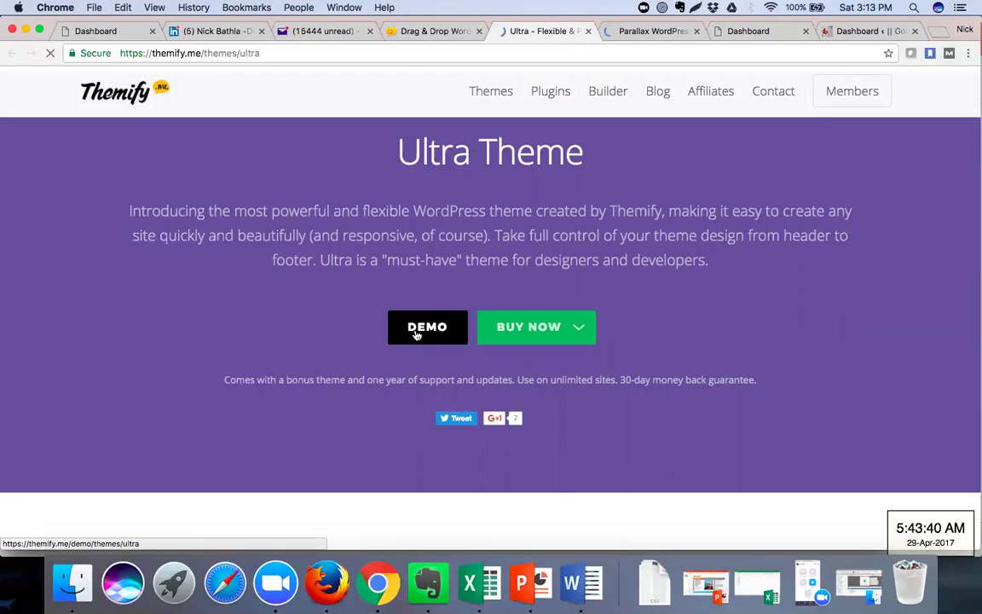
key(XF86AudioRaiseVolume)
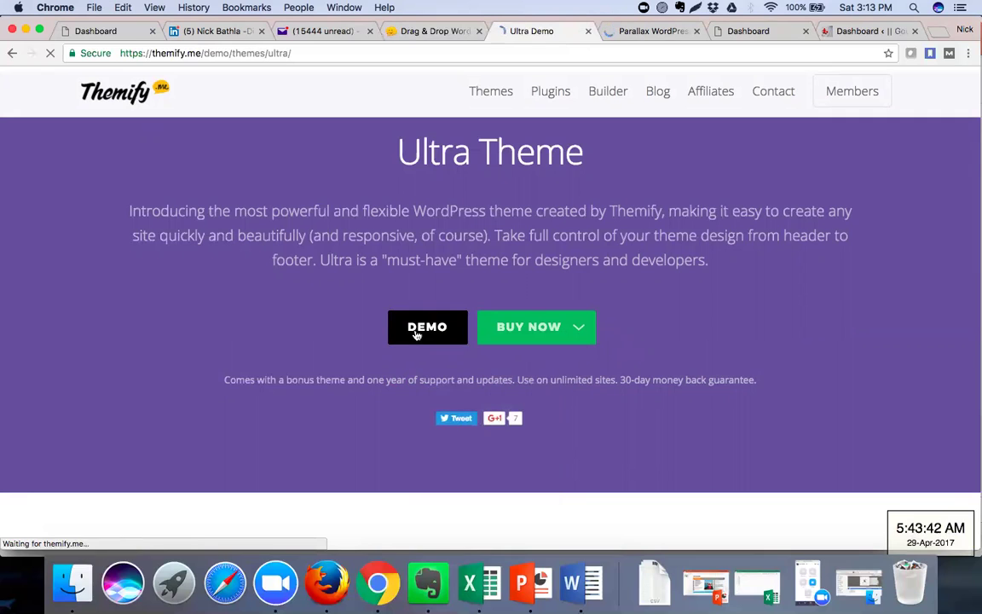
Open the live website from the WordPress dashboard in a new tab and view its homepage.
click(851, 32)
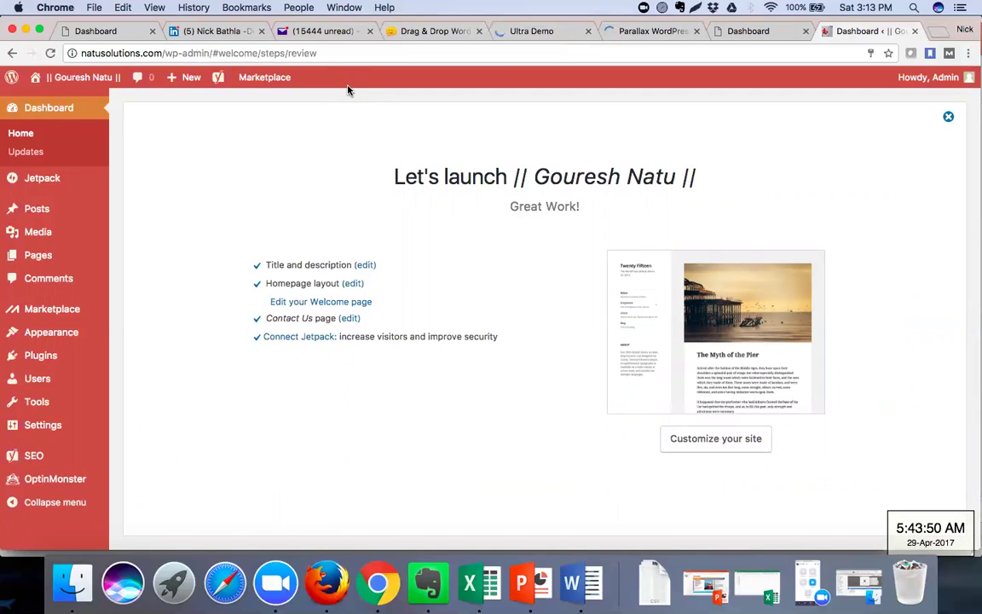
click(739, 37)
click(842, 34)
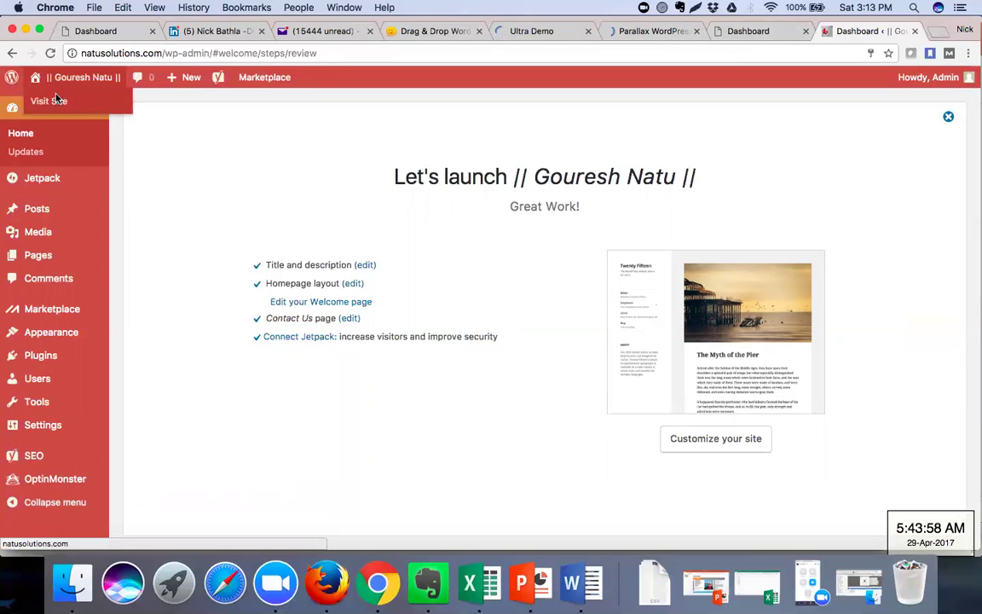
right_click(64, 99)
click(93, 98)
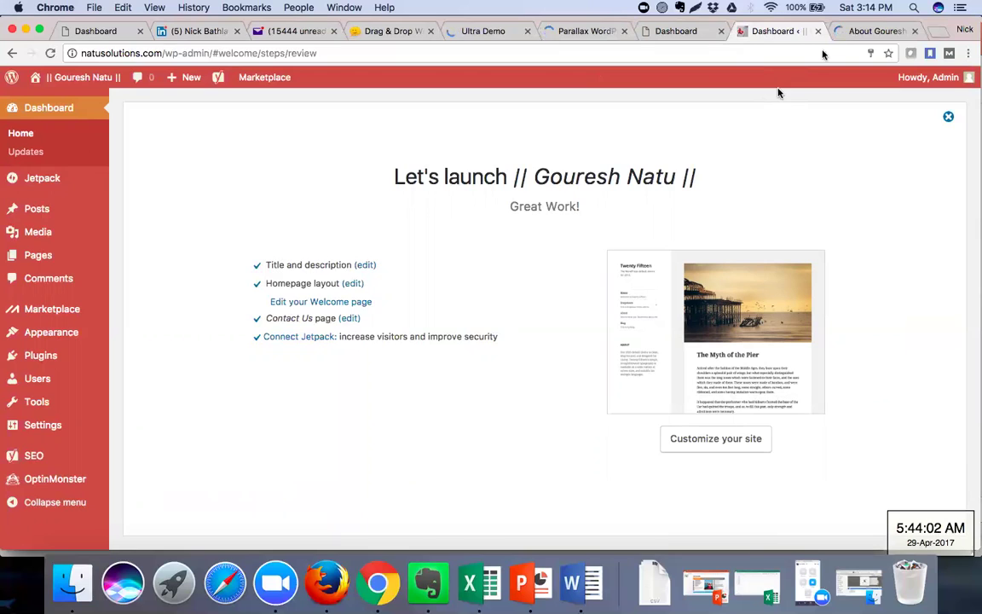
click(877, 32)
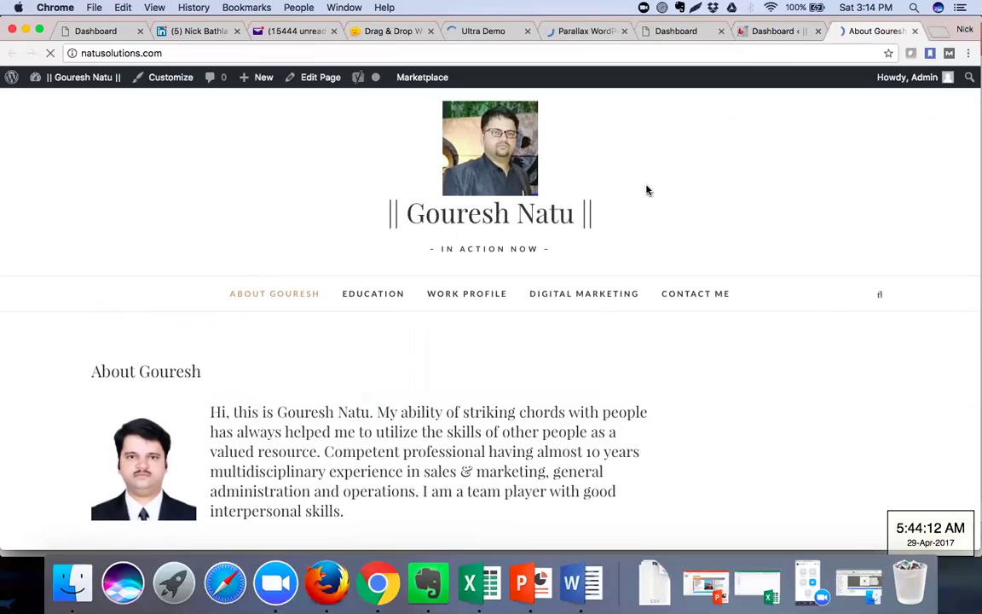
View the live site's homepage, then open its Education and Work Profile pages.
scroll(646, 190, down, 3)
scroll(646, 190, up, 3)
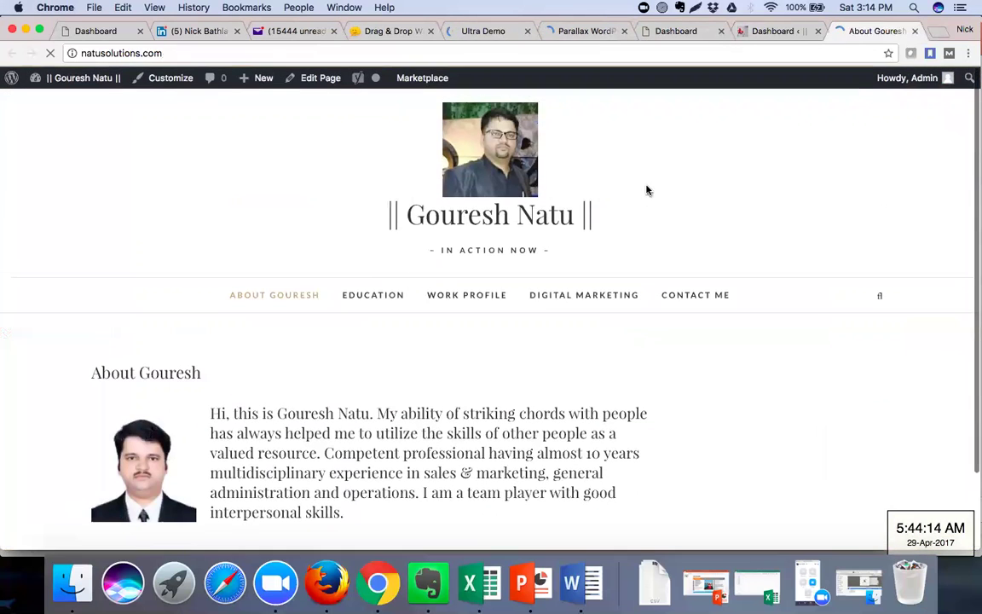
click(343, 295)
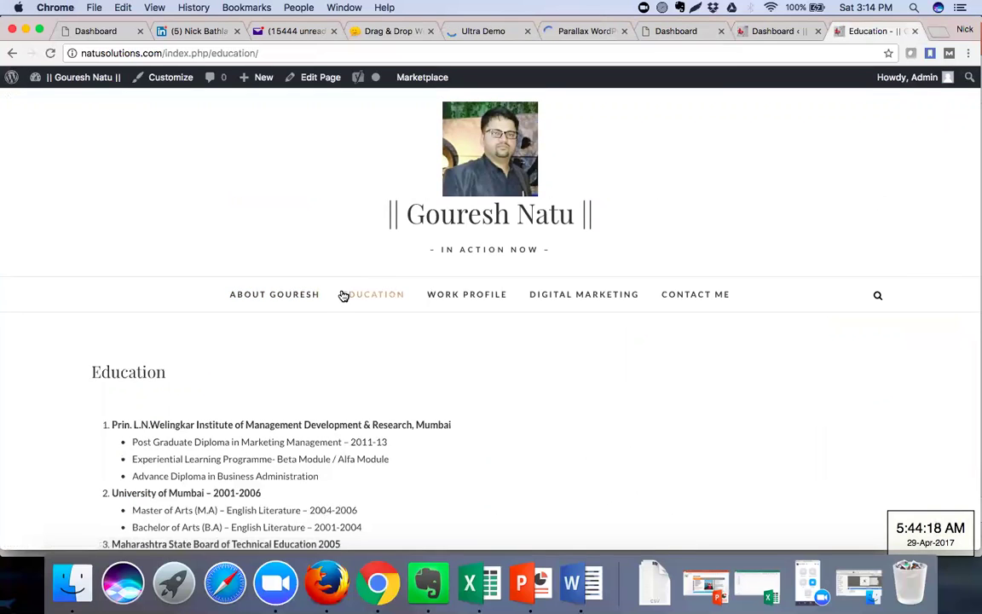
click(452, 298)
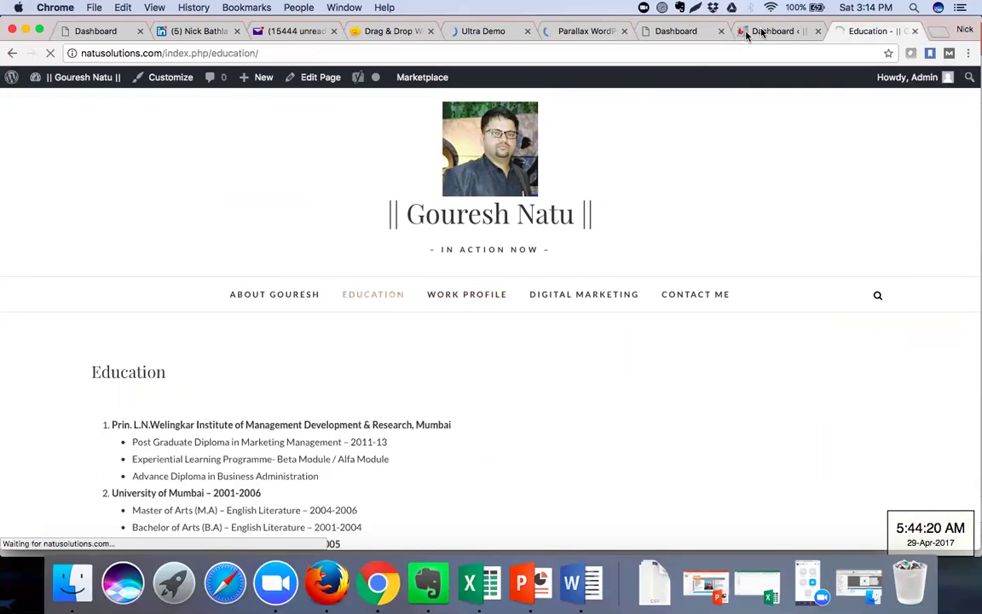
Return to the Themify member dashboard and download the Agency theme's zip file from the Themes list.
click(763, 32)
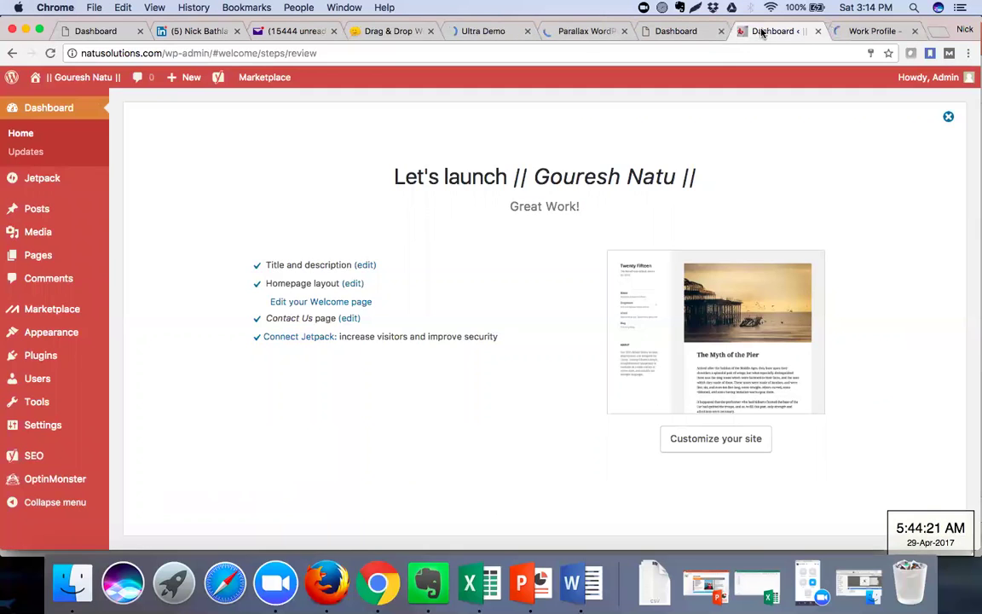
click(688, 33)
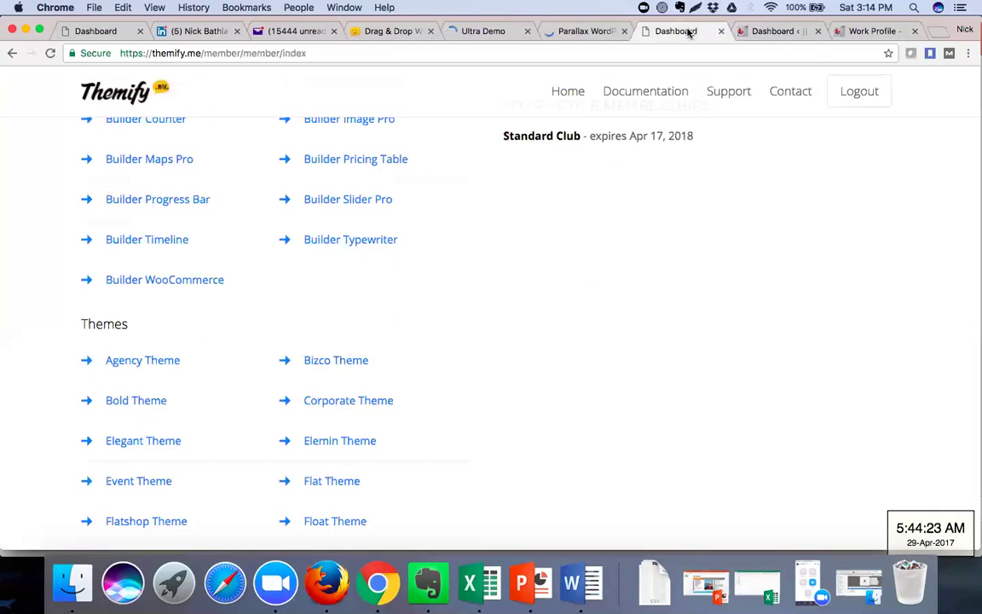
click(602, 34)
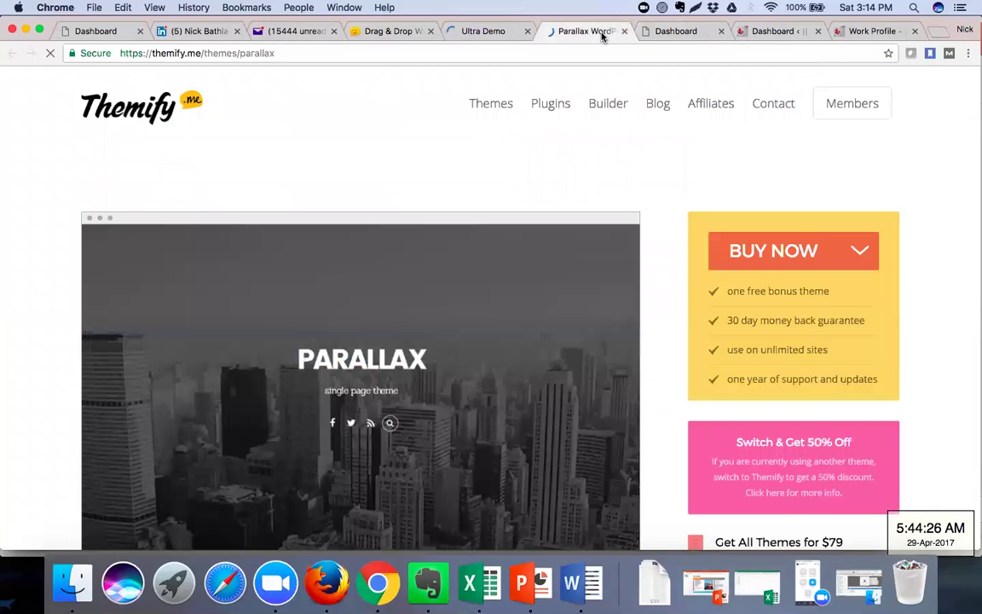
click(667, 34)
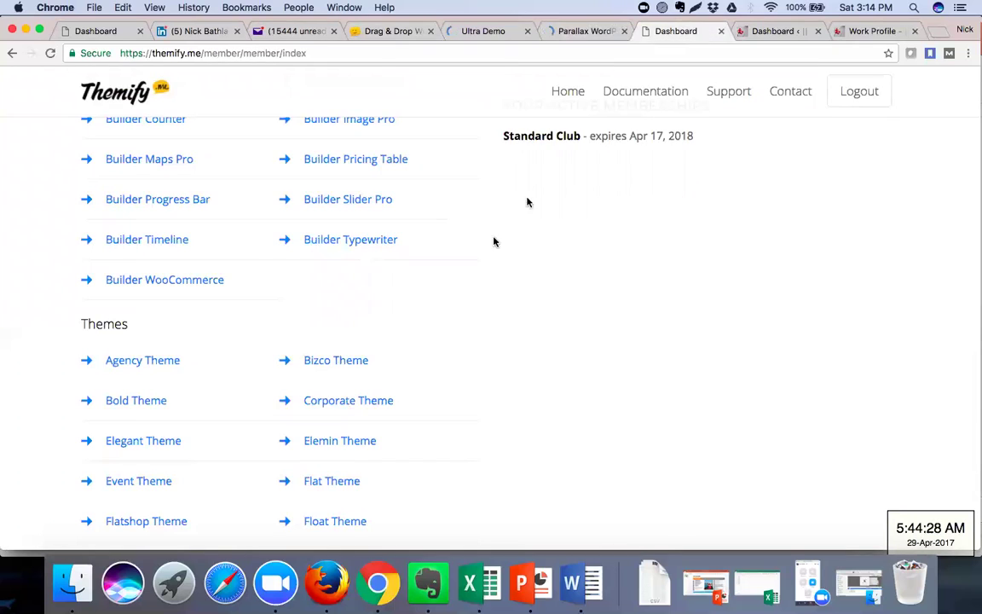
right_click(124, 344)
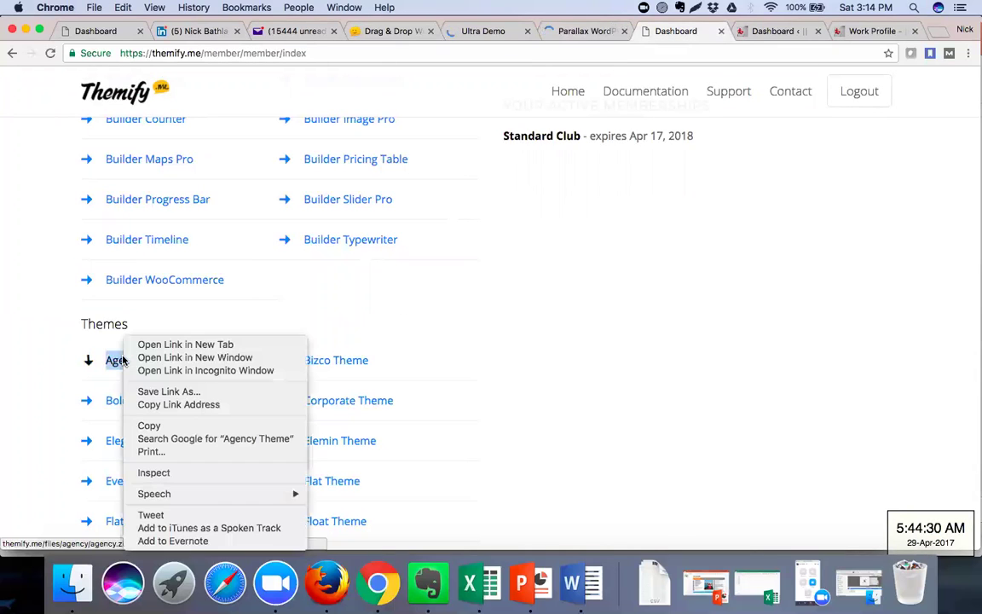
click(148, 345)
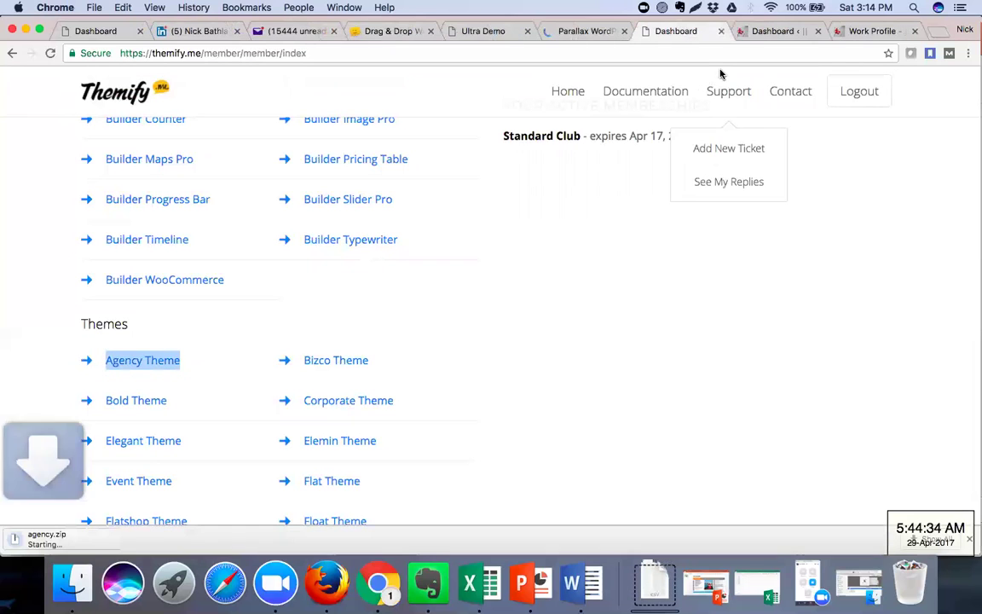
Switch to the Ultra demo and browse from its introduction to the pre-made demos, from Agency to Spa.
click(754, 33)
click(679, 34)
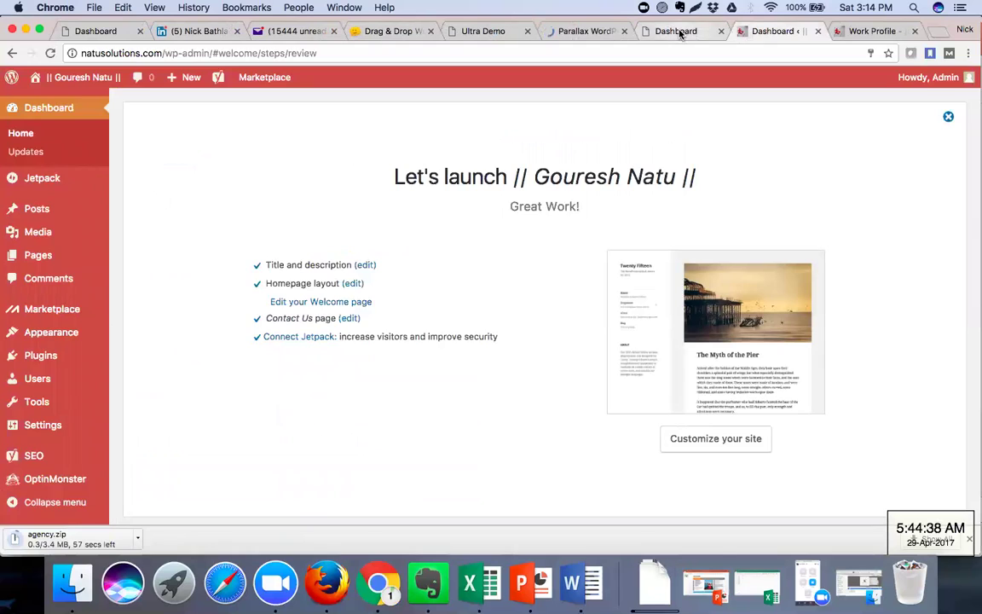
click(528, 322)
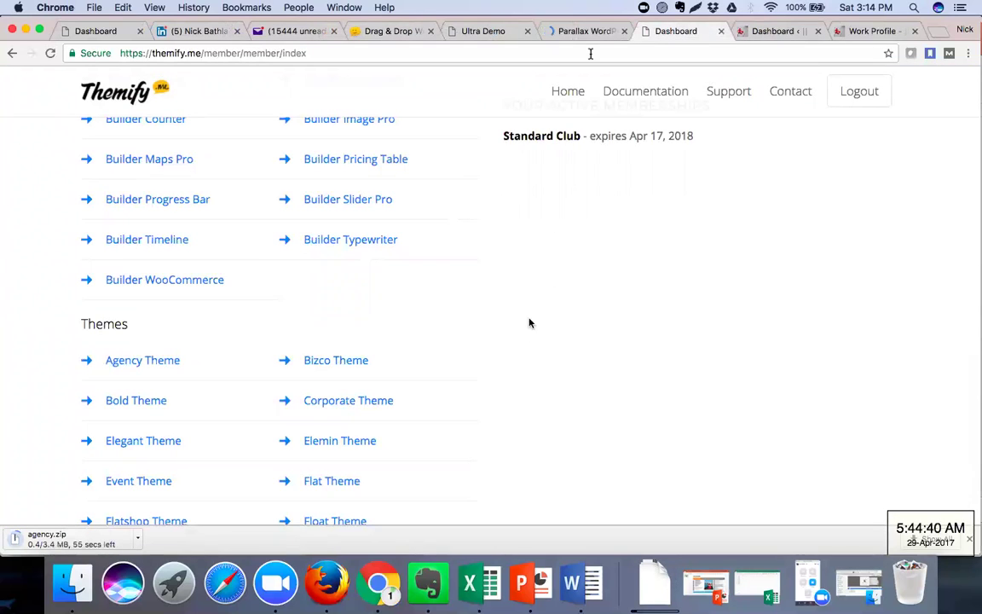
click(485, 37)
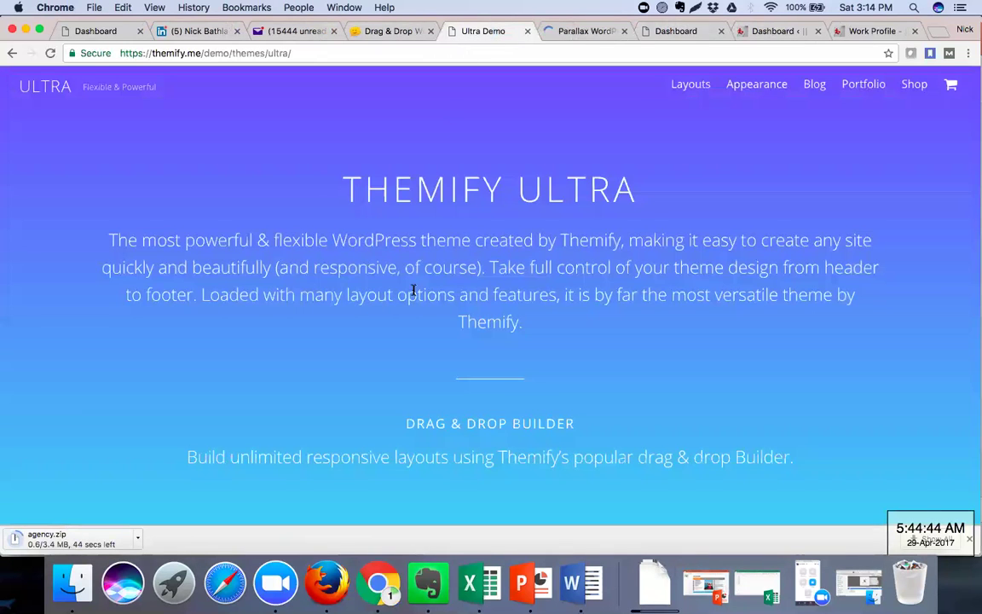
scroll(414, 291, down, 10)
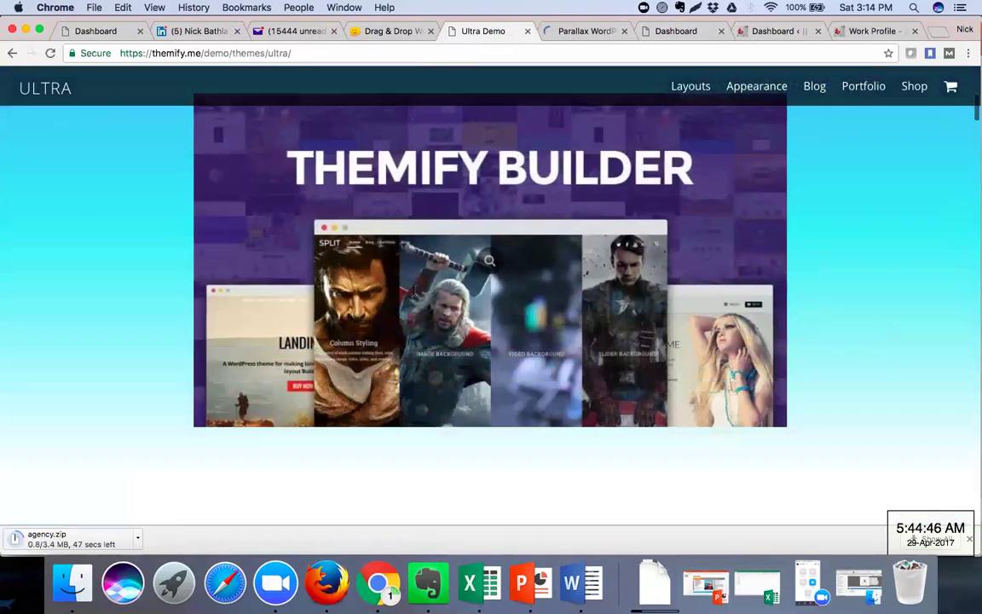
scroll(413, 290, down, 12)
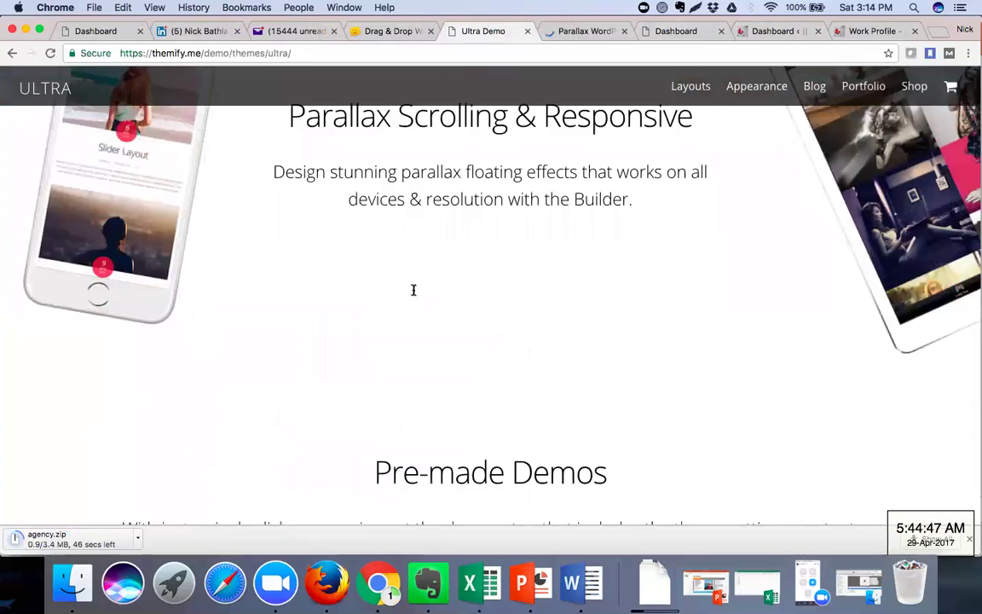
scroll(414, 291, down, 6)
scroll(413, 293, down, 4)
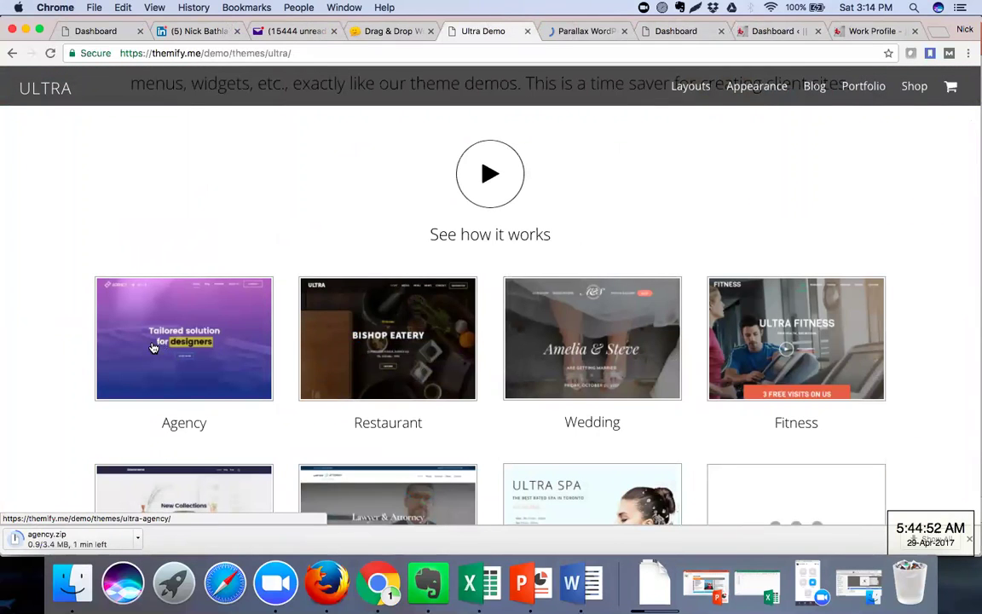
scroll(158, 346, down, 5)
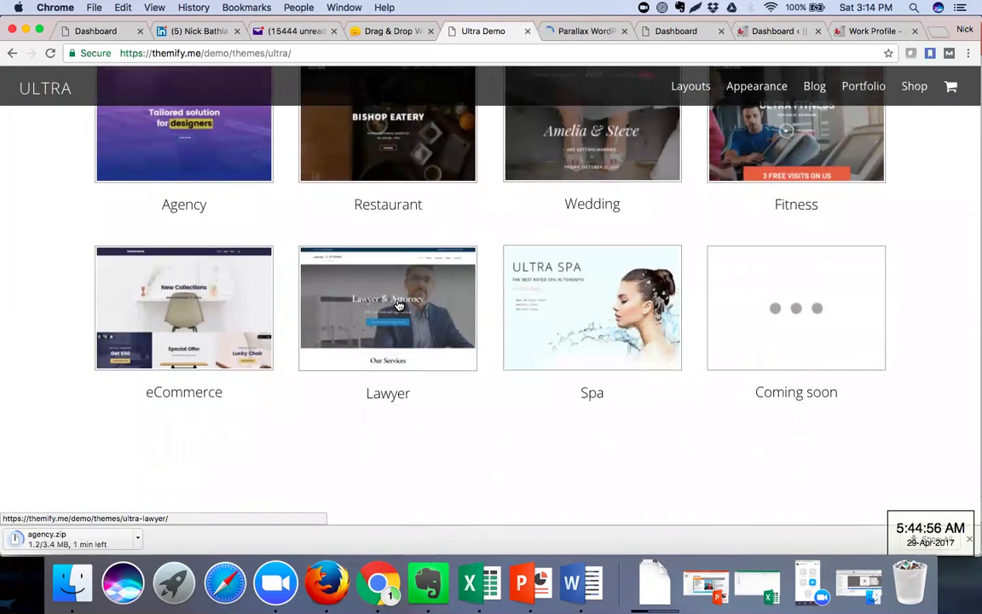
Open the Lawyer and Agency pre-made demos of the Ultra theme in new tabs.
right_click(398, 304)
click(426, 307)
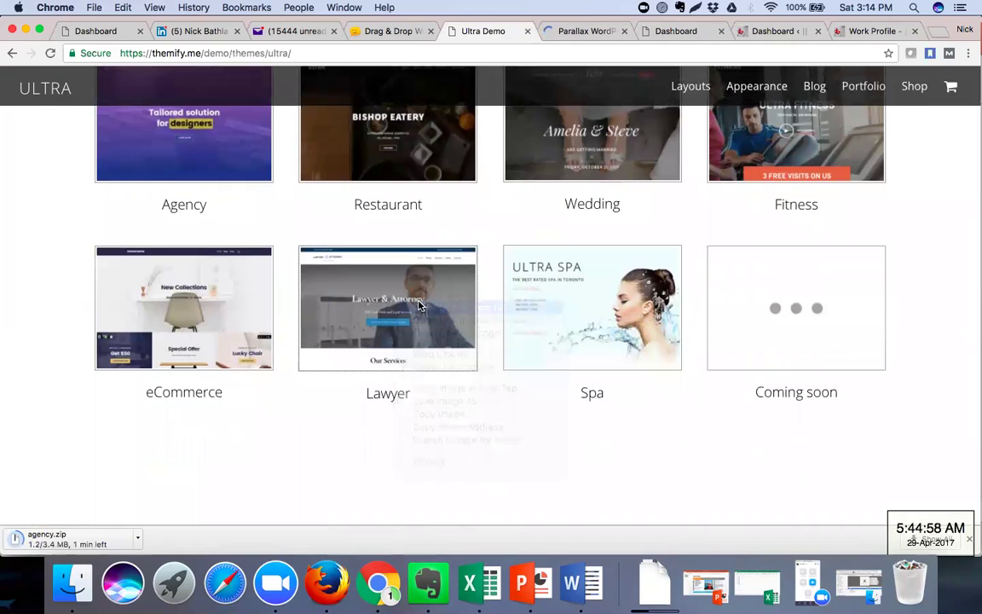
right_click(211, 162)
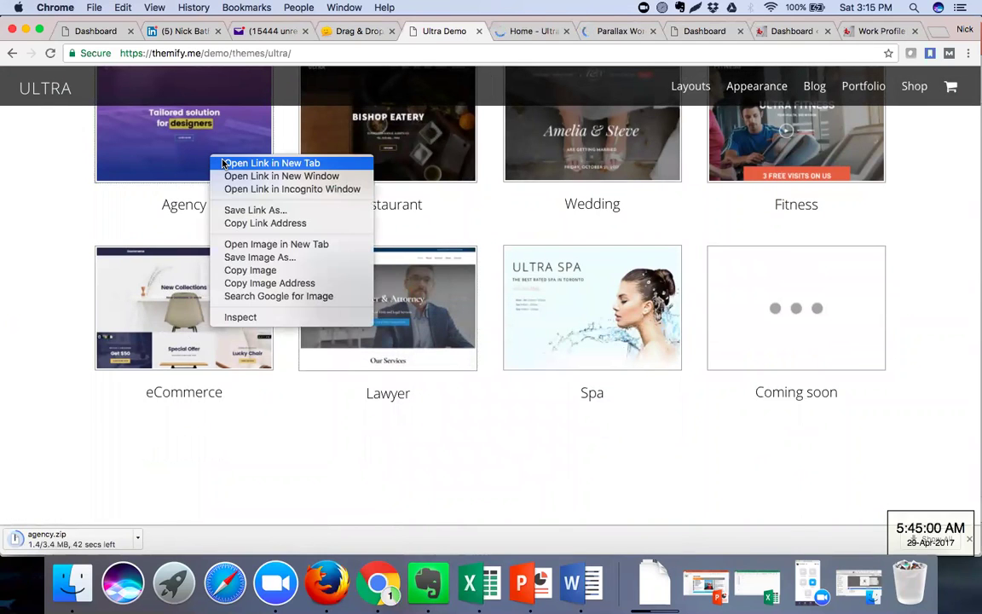
click(223, 162)
Look over Ultra's smart layout options and header/page styles, and return to the pre-made demos.
scroll(443, 304, down, 15)
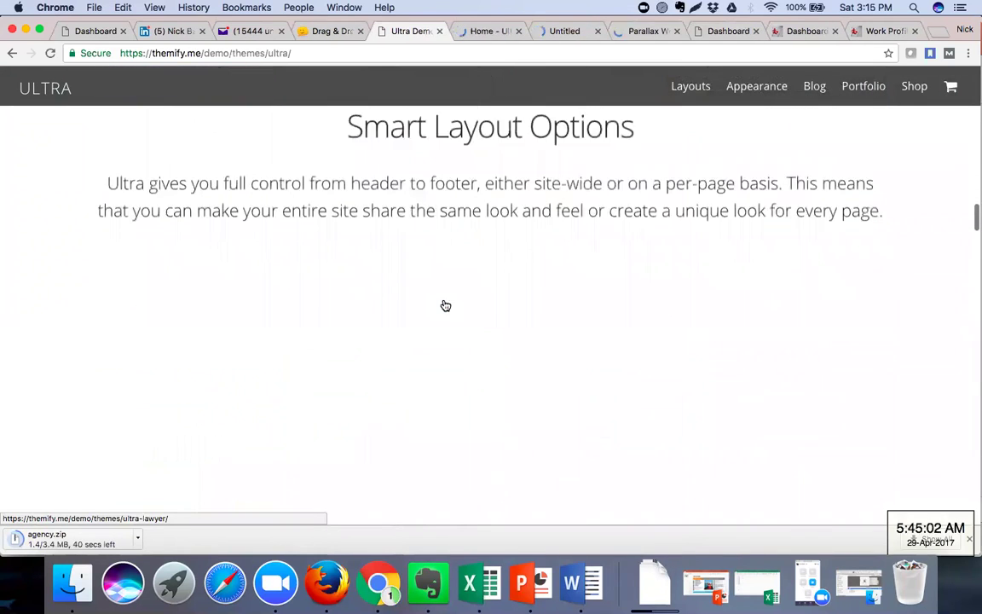
scroll(443, 304, up, 10)
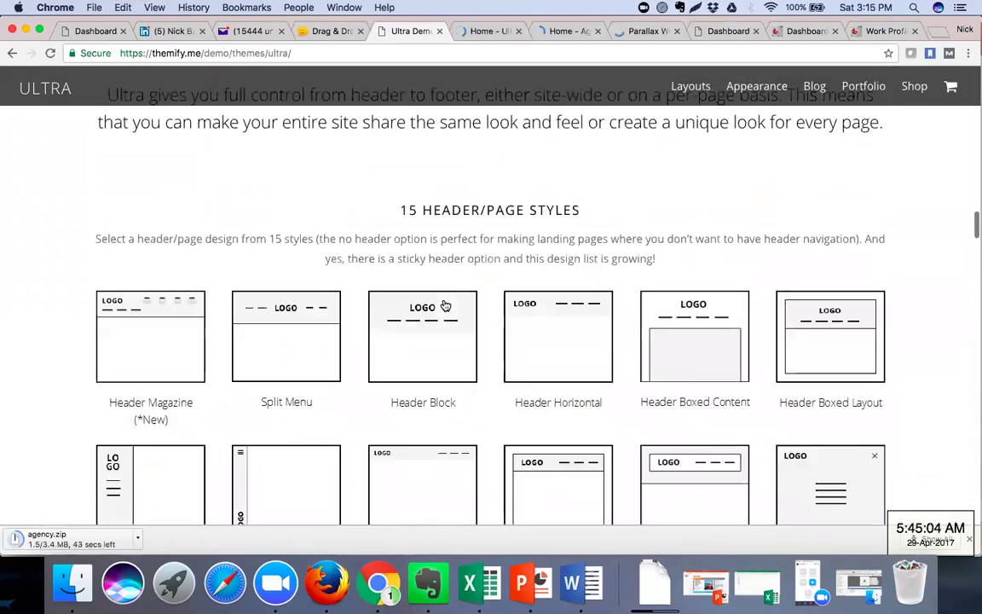
scroll(443, 304, up, 10)
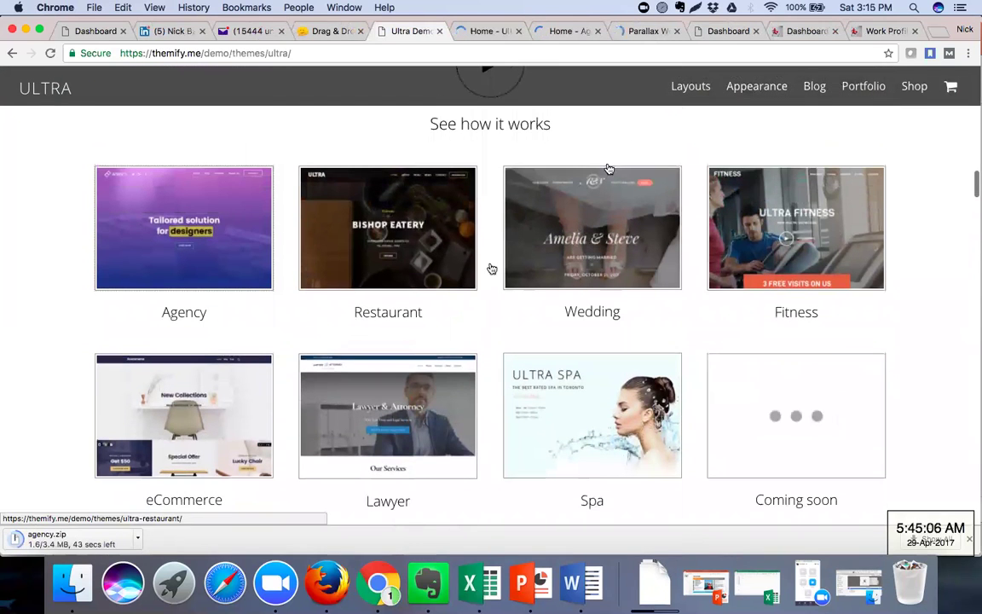
Switch to the Agency demo and examine its homepage from the hero banner to the footer and back.
click(565, 32)
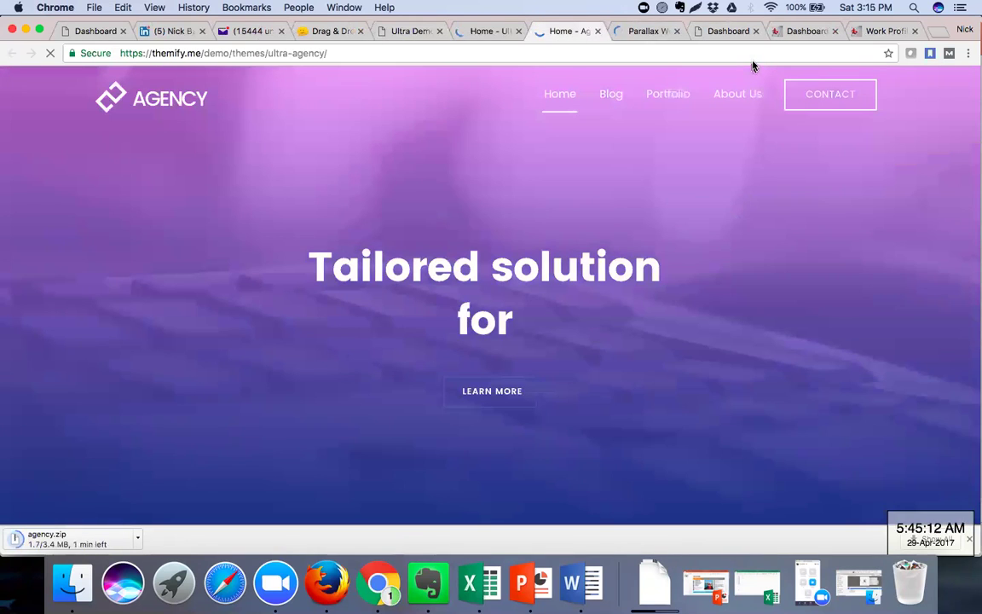
scroll(718, 193, down, 10)
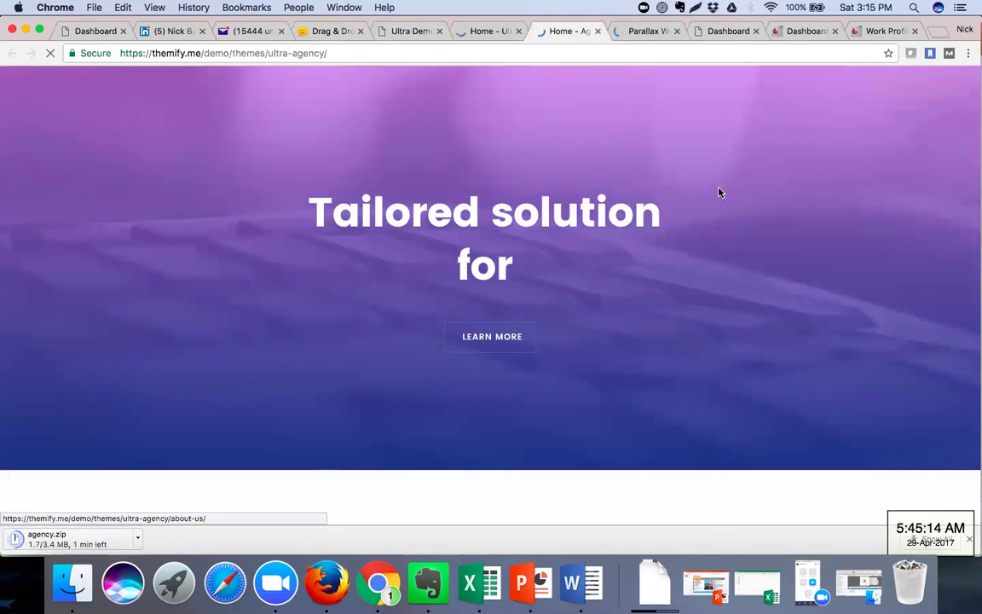
scroll(719, 192, down, 3)
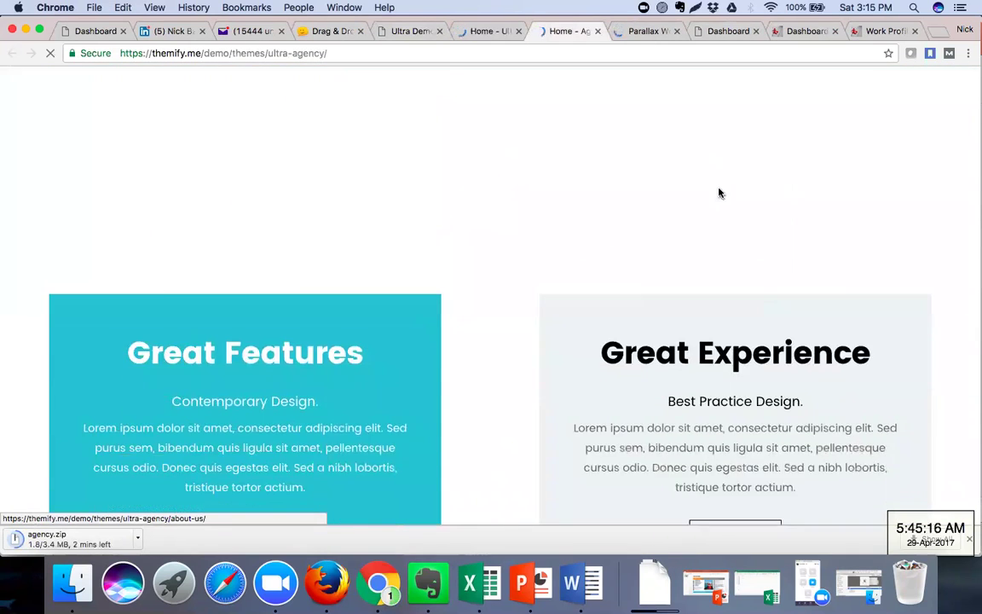
scroll(719, 193, up, 4)
scroll(719, 192, down, 5)
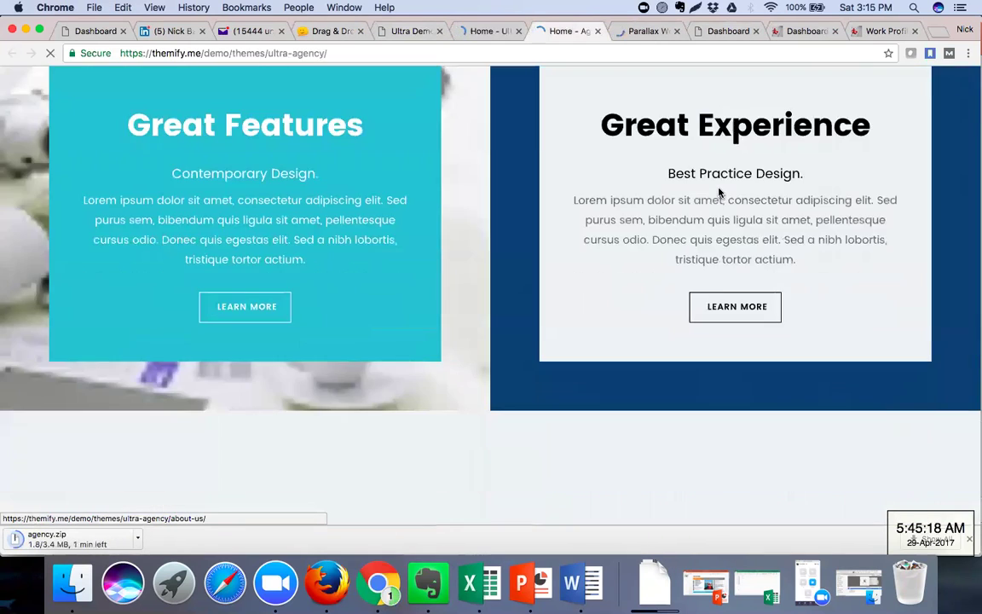
scroll(718, 192, up, 4)
scroll(719, 192, down, 2)
scroll(718, 193, down, 10)
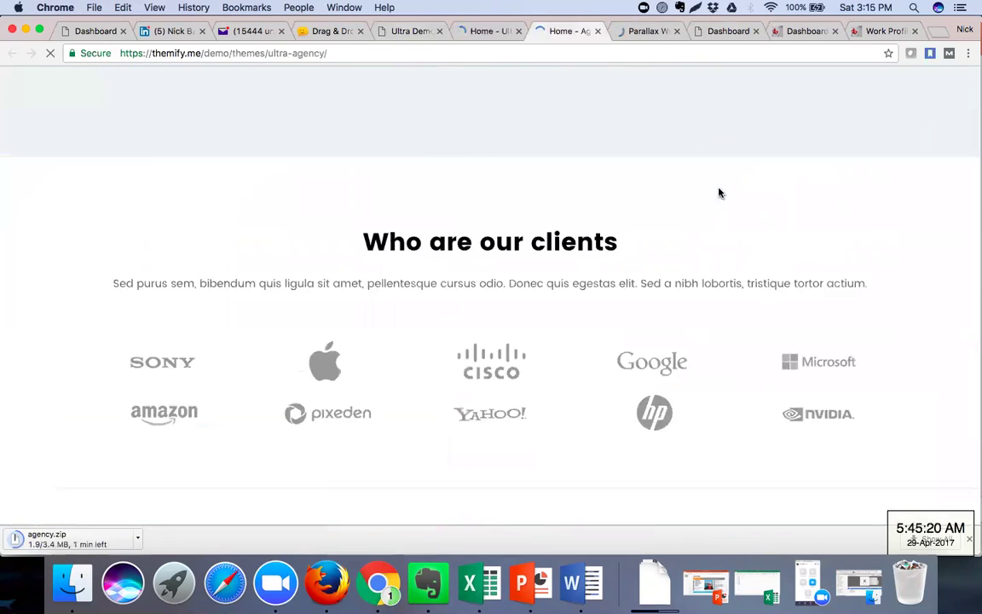
scroll(719, 193, down, 2)
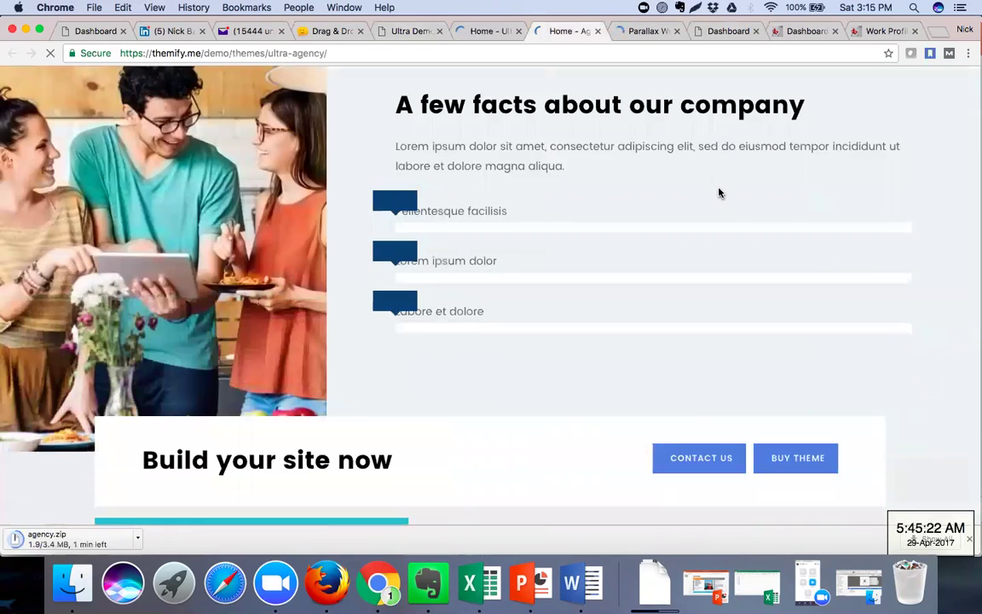
scroll(719, 193, down, 2)
scroll(719, 192, down, 4)
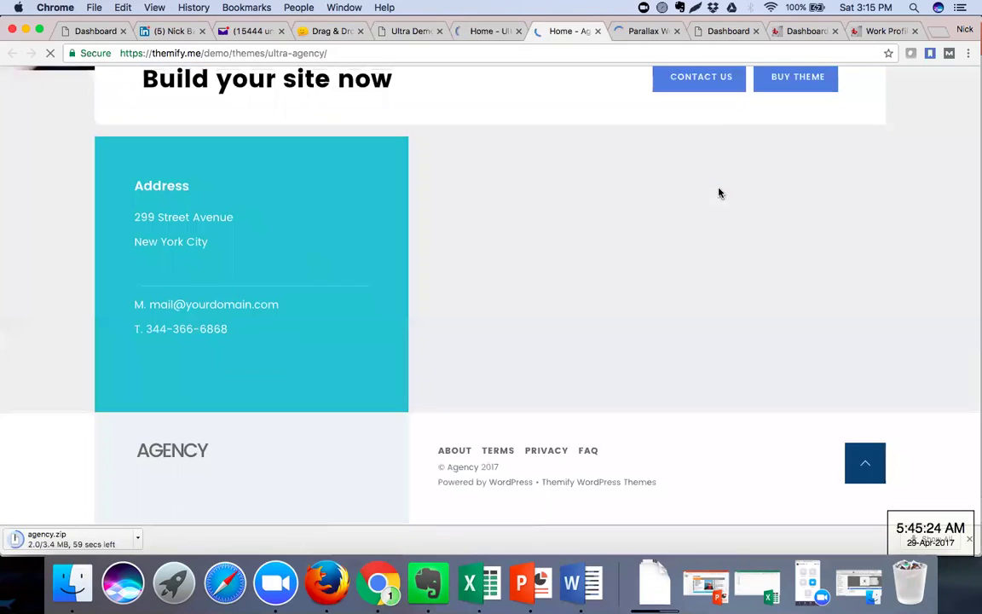
scroll(718, 193, up, 5)
scroll(719, 192, up, 3)
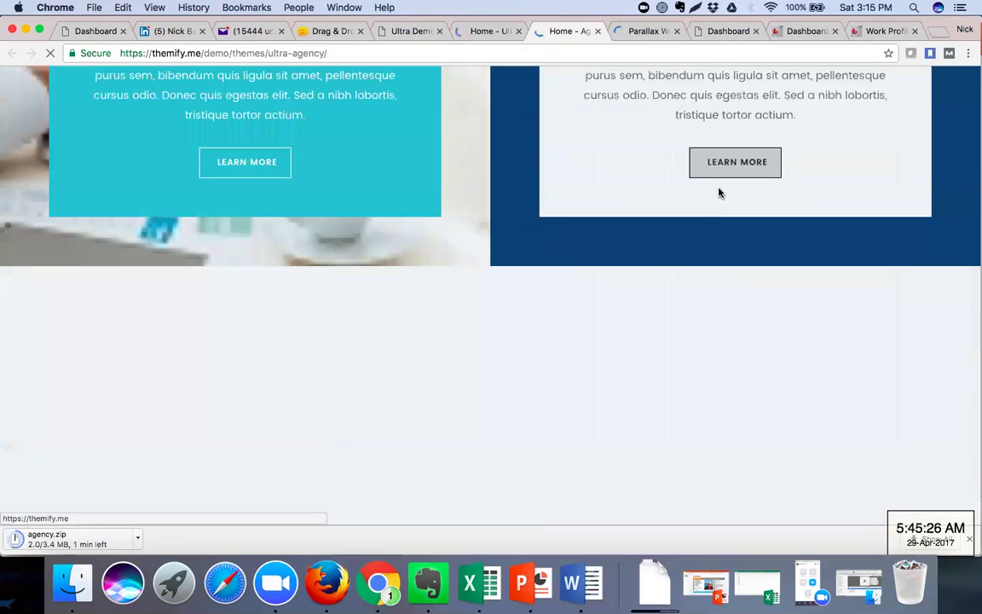
scroll(716, 236, up, 8)
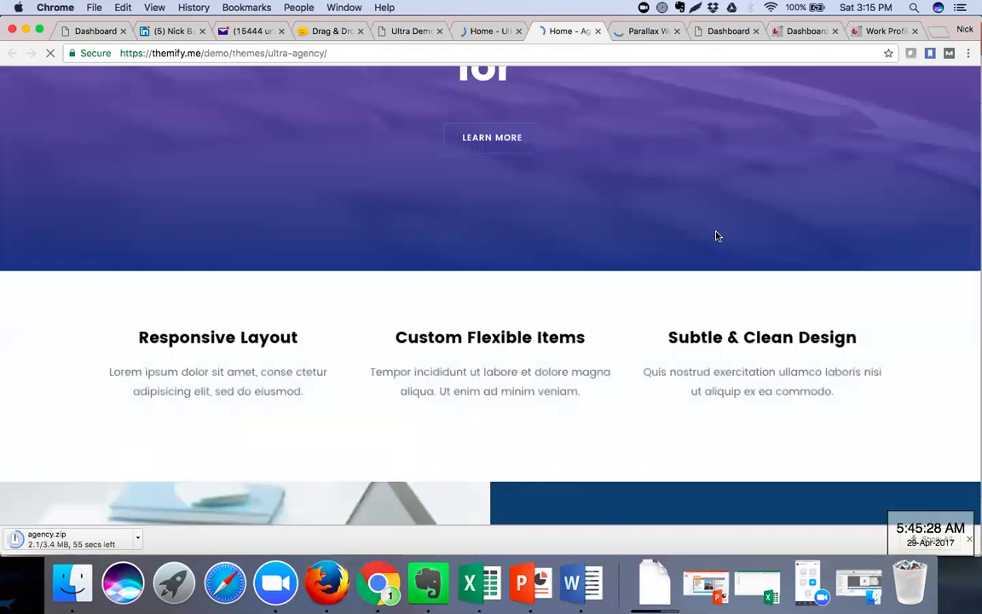
scroll(716, 237, up, 2)
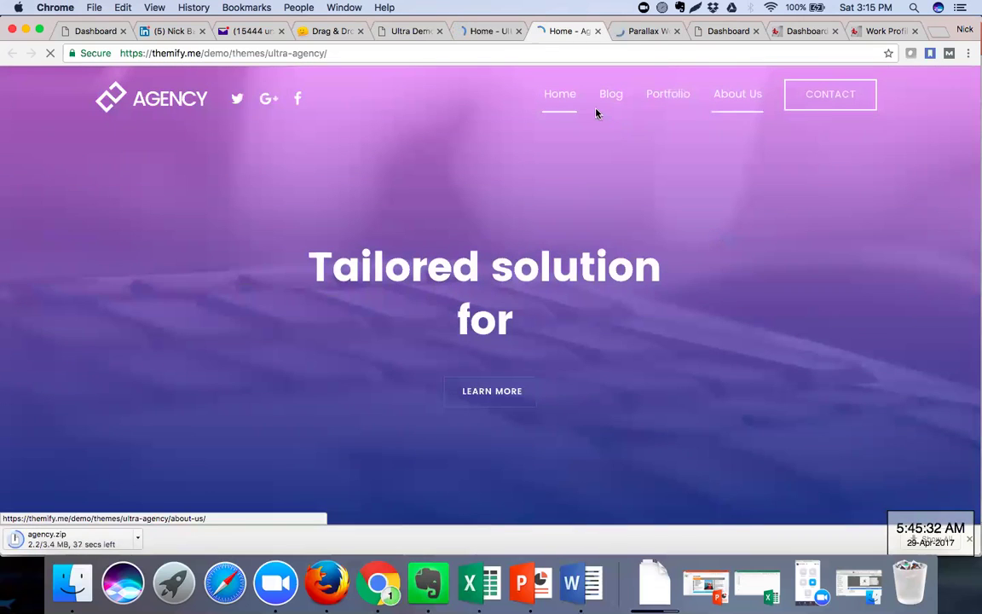
Review the Agency demo's feature boxes, Easy Access section and client logos once more.
scroll(741, 221, down, 6)
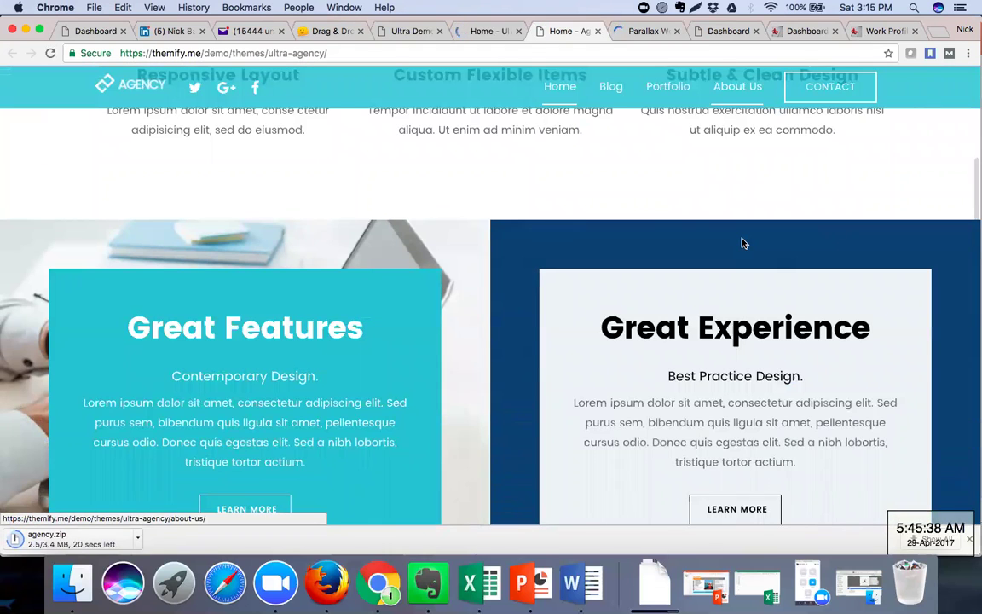
scroll(742, 244, down, 4)
scroll(741, 244, down, 5)
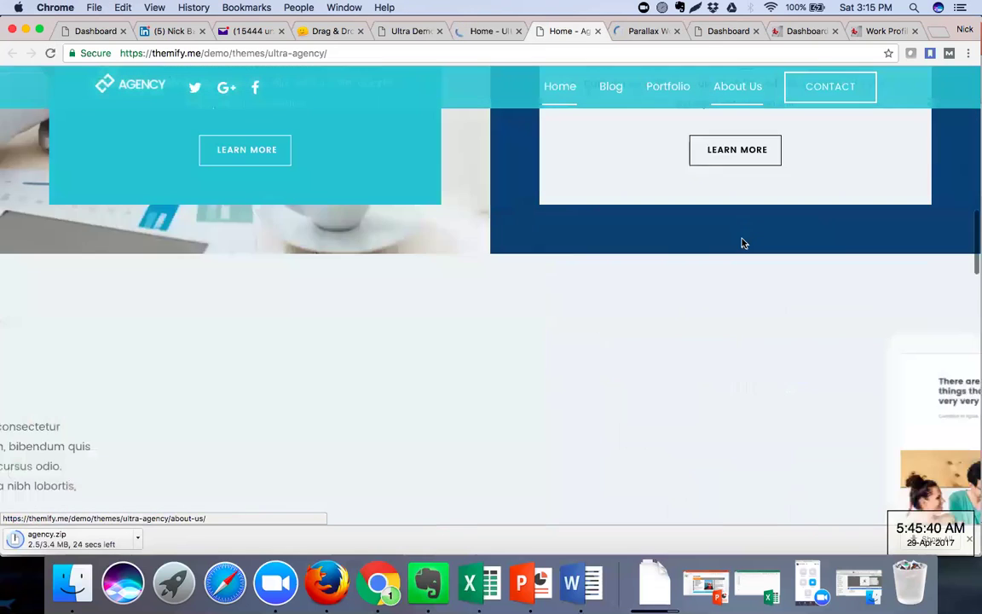
scroll(741, 243, down, 5)
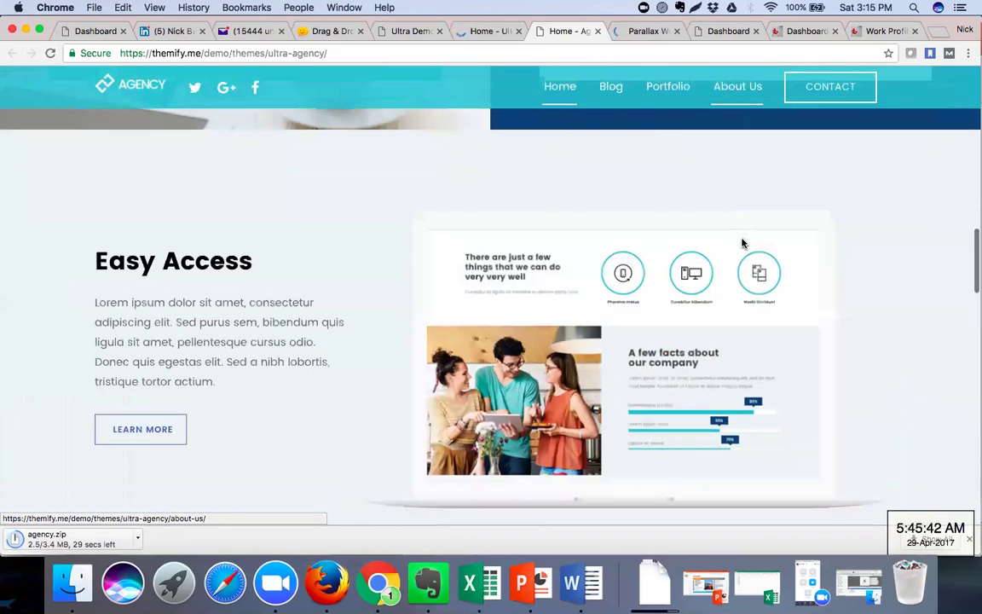
scroll(741, 244, down, 9)
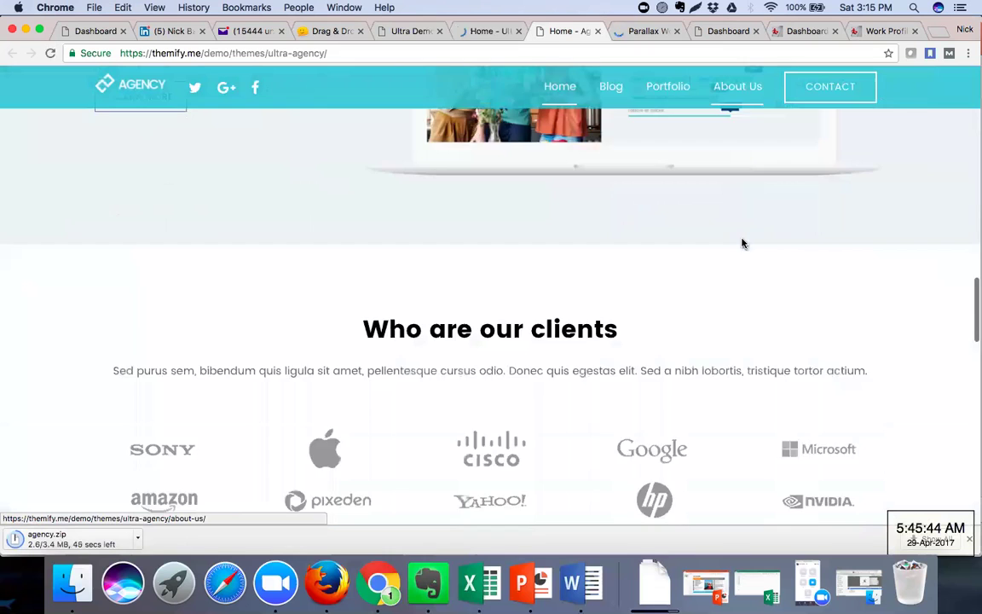
Look through the rest of the Agency demo, from the client logos and workflow to the contact map, and return to its hero banner.
scroll(741, 243, down, 2)
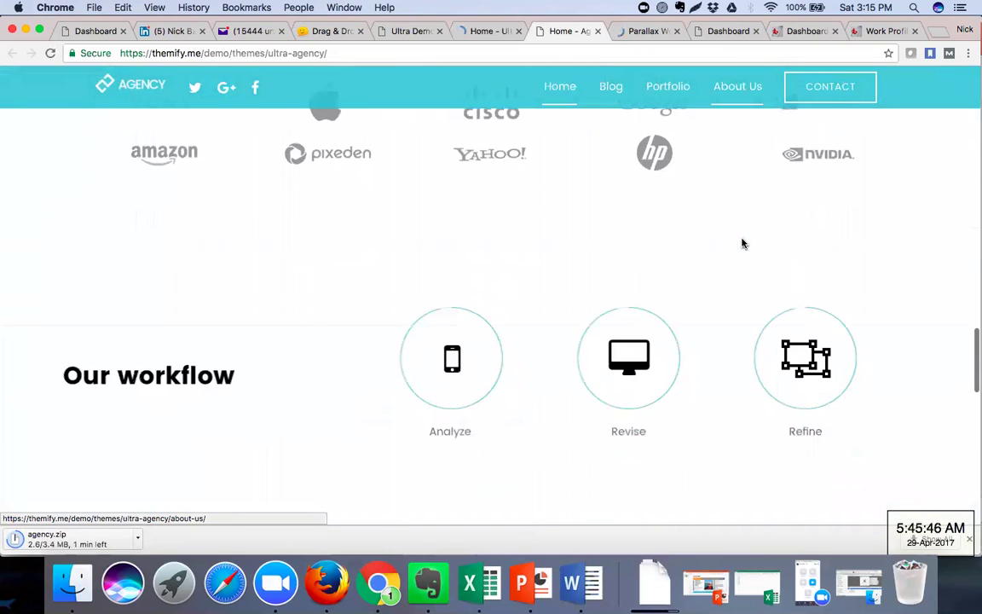
scroll(741, 244, down, 10)
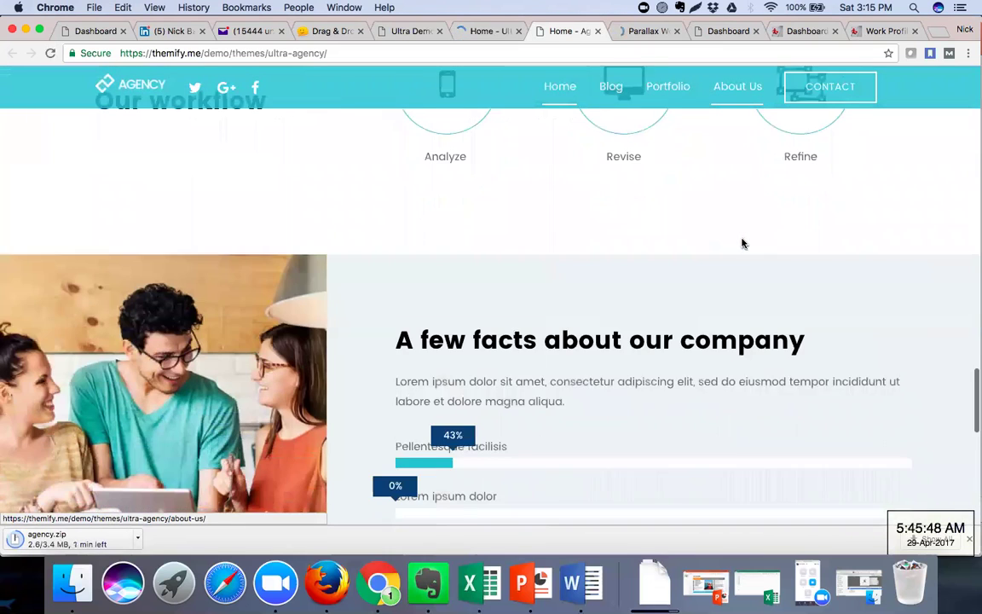
scroll(742, 244, down, 6)
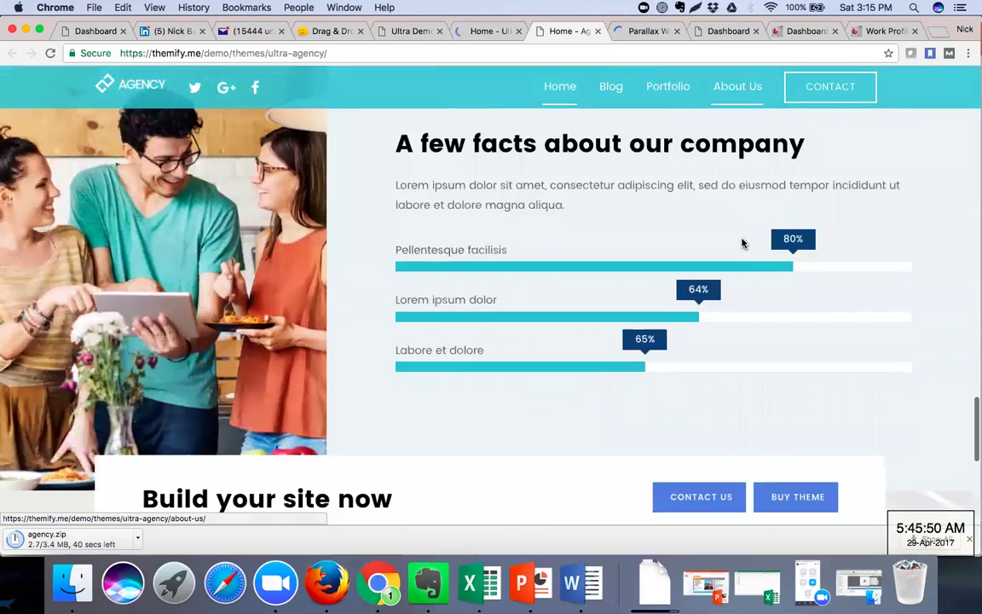
scroll(742, 244, down, 4)
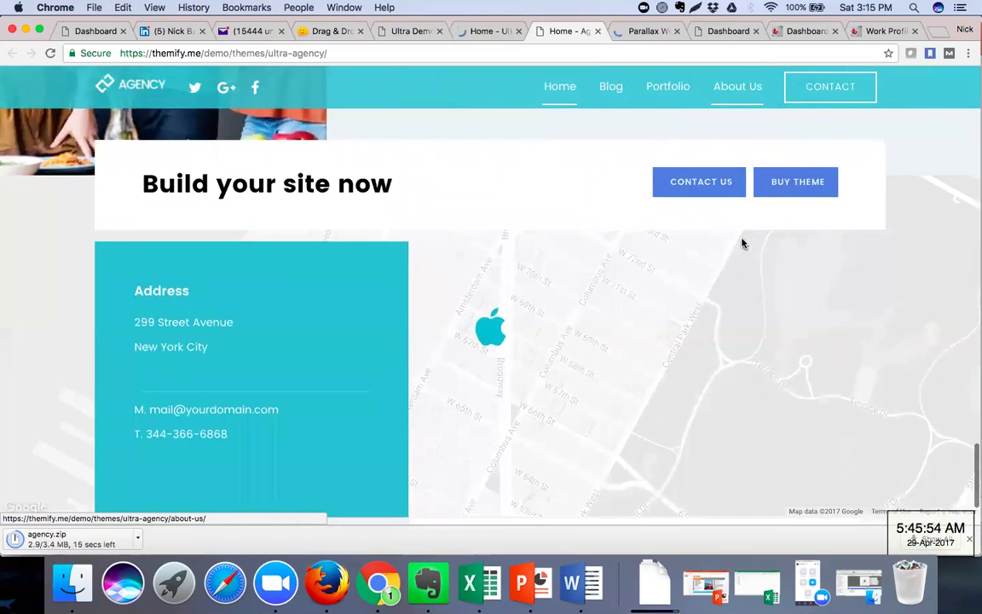
scroll(742, 244, down, 3)
scroll(742, 244, up, 15)
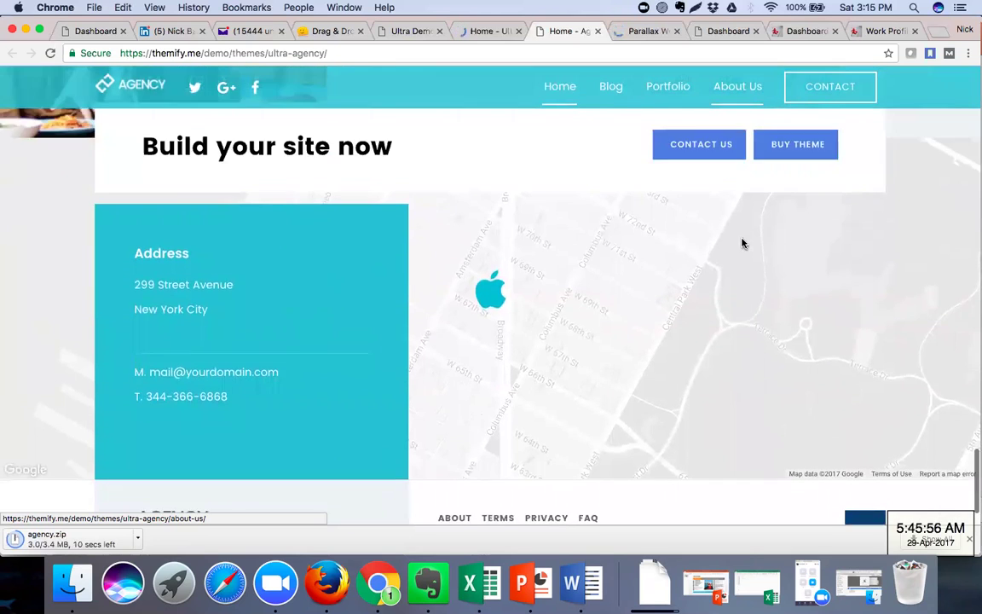
scroll(742, 243, up, 10)
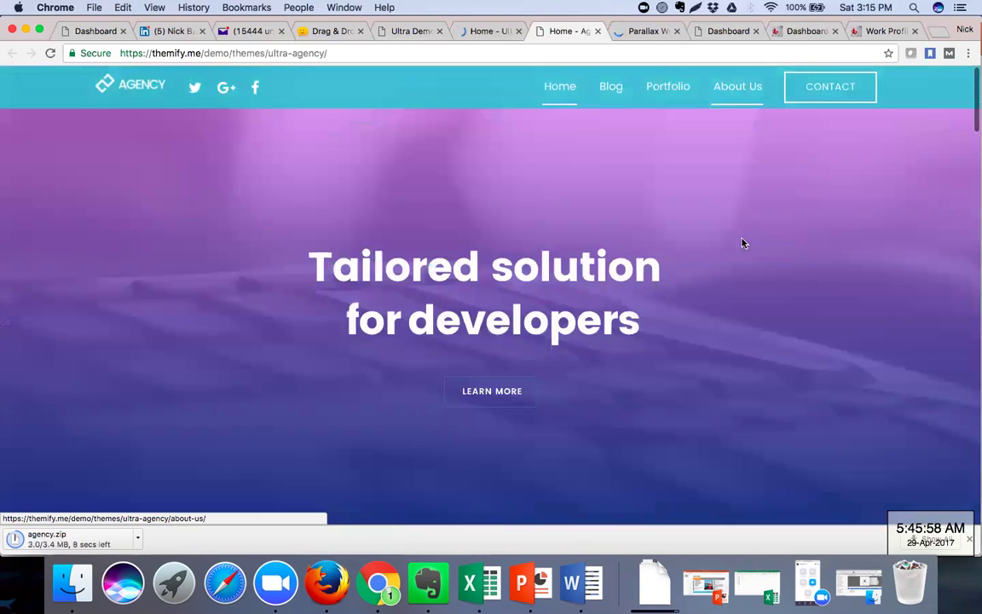
Switch to the Parallax theme page, read its description and open the theme's demo.
click(653, 35)
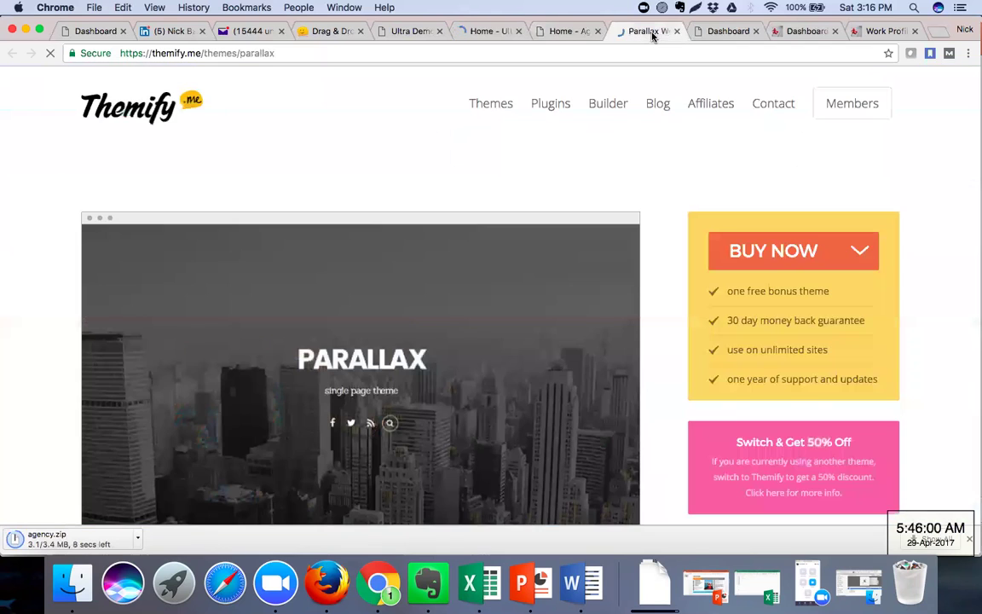
scroll(643, 191, down, 4)
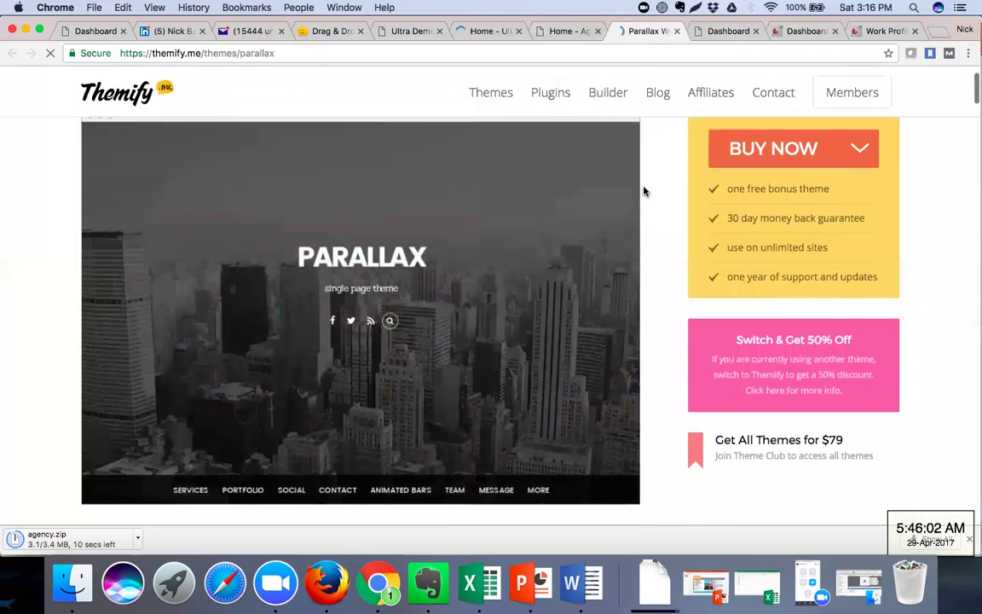
scroll(643, 191, down, 7)
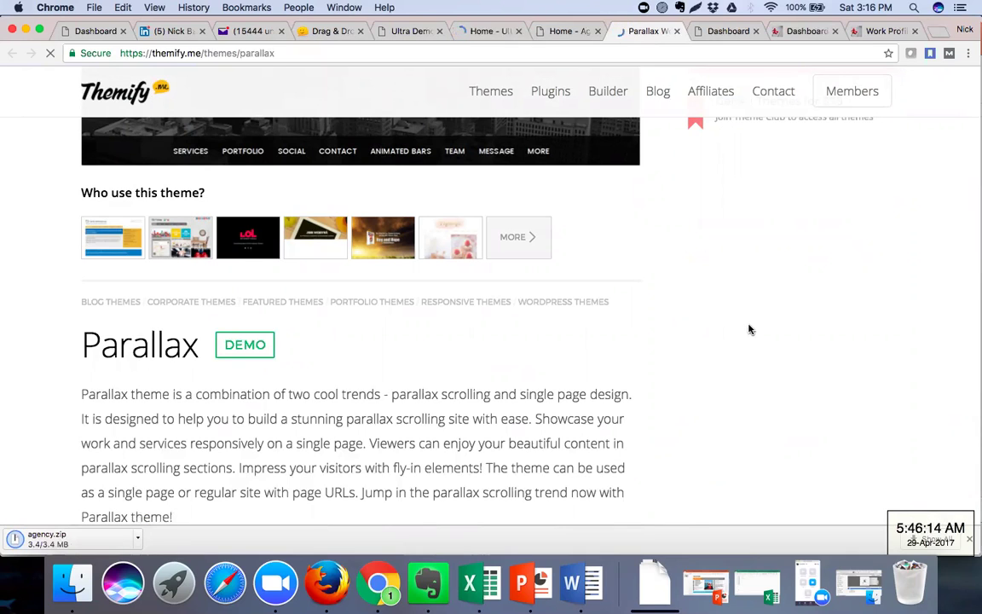
scroll(749, 329, down, 1)
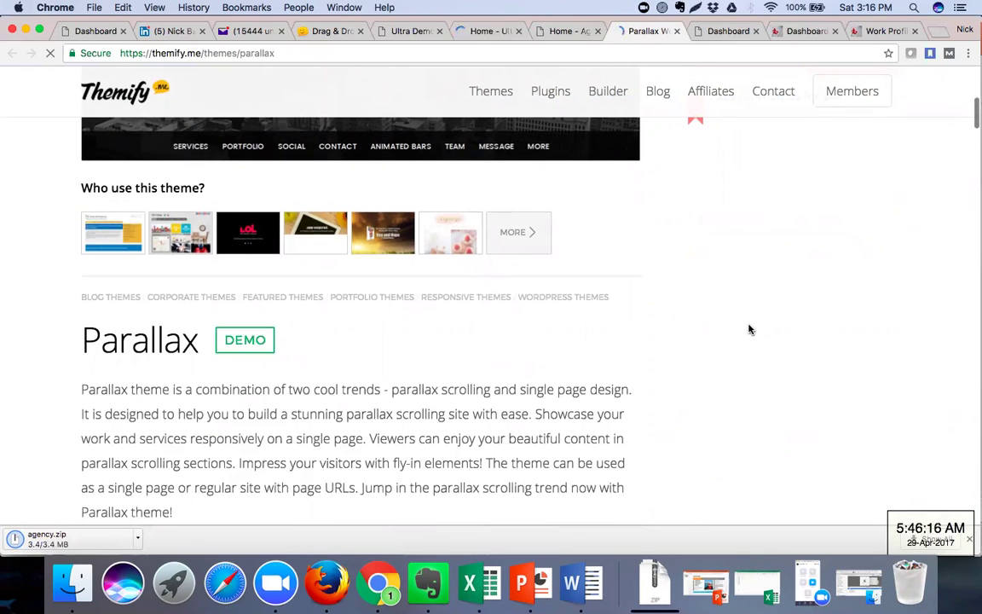
scroll(749, 329, down, 5)
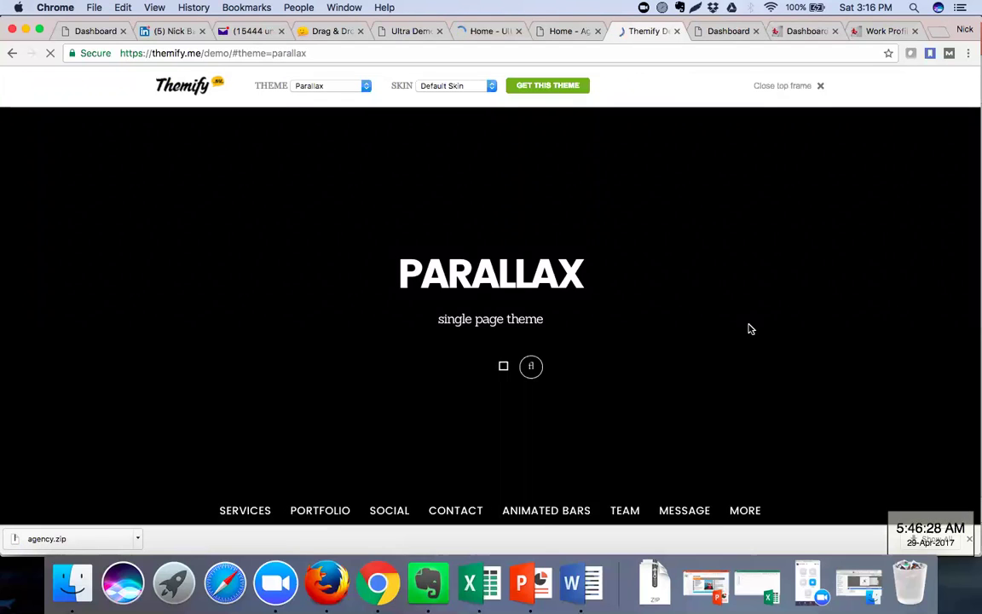
Skim the Parallax demo from the Services section down to the footer and return to its opening banner.
scroll(750, 328, down, 5)
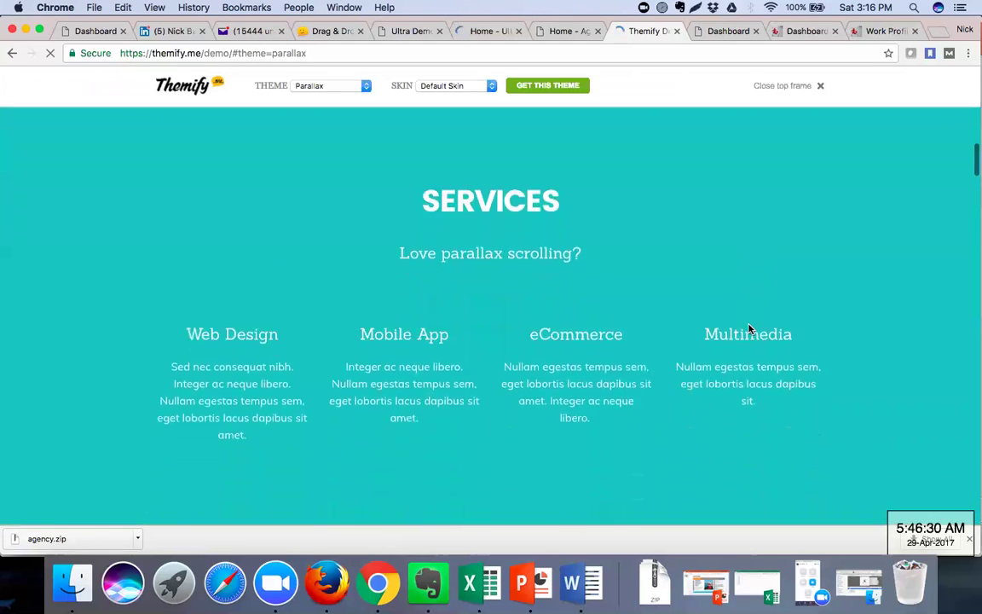
scroll(750, 328, down, 5)
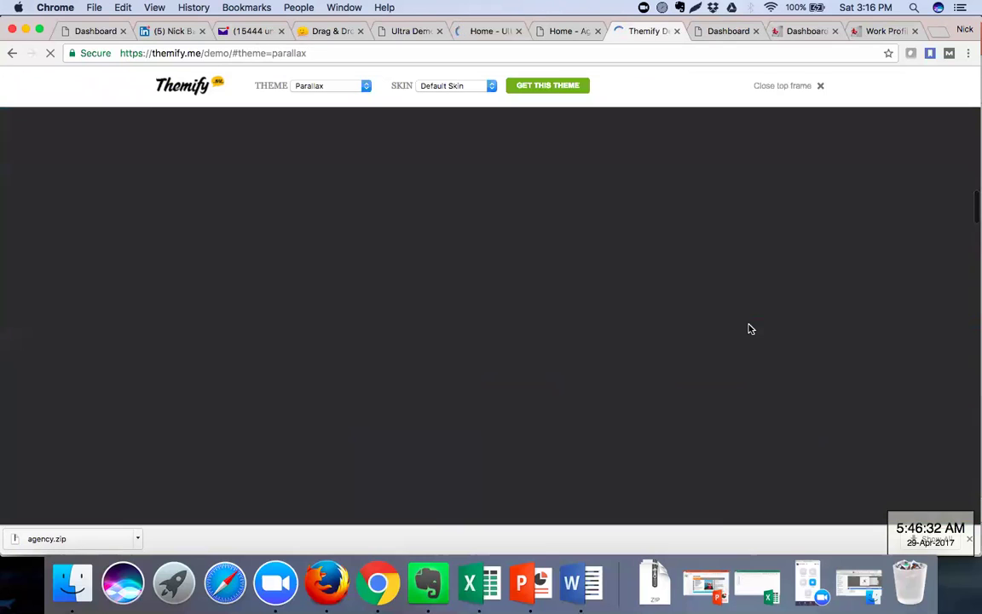
scroll(750, 329, down, 6)
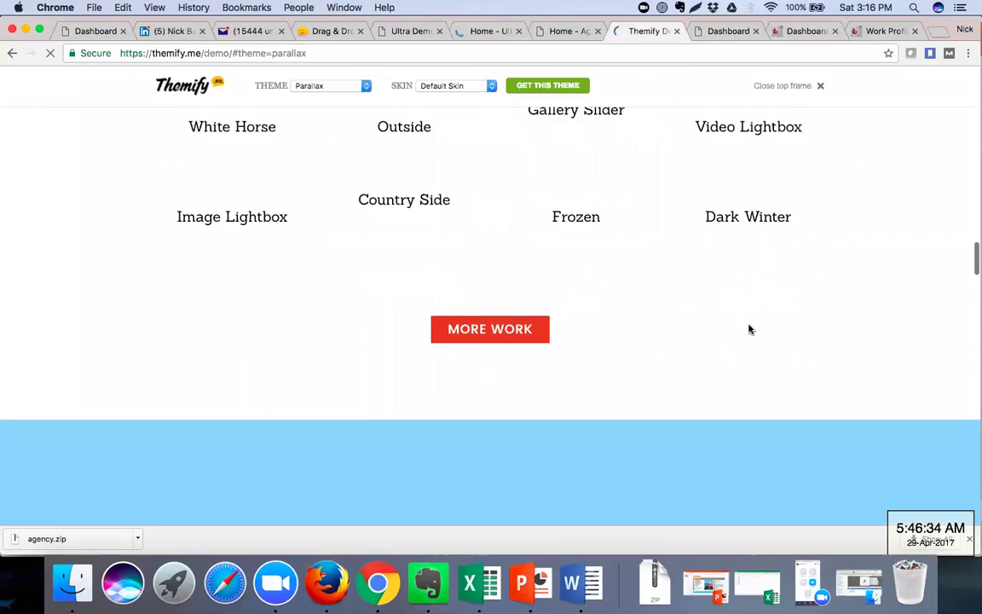
scroll(750, 329, down, 6)
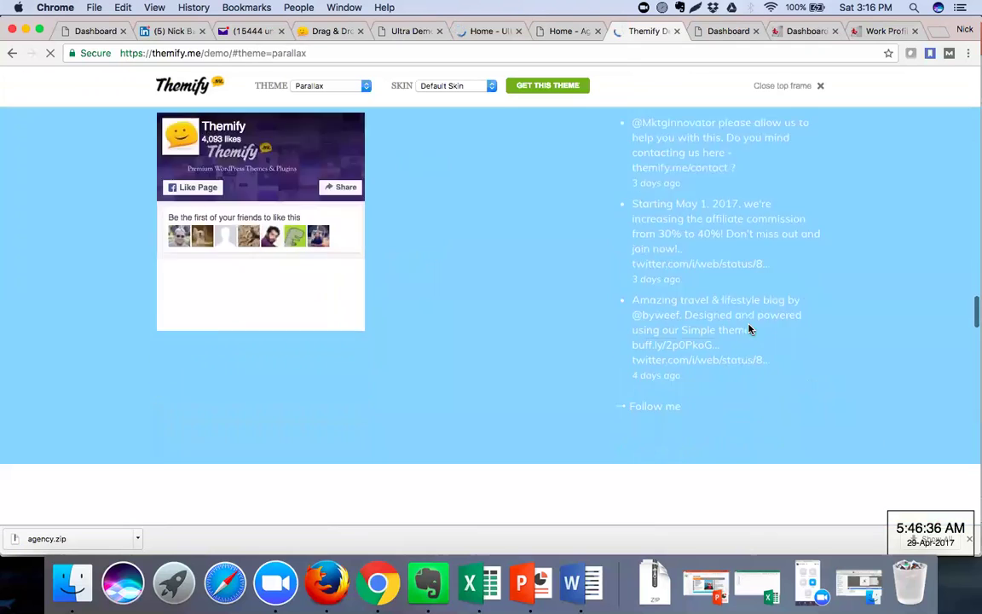
scroll(750, 329, down, 6)
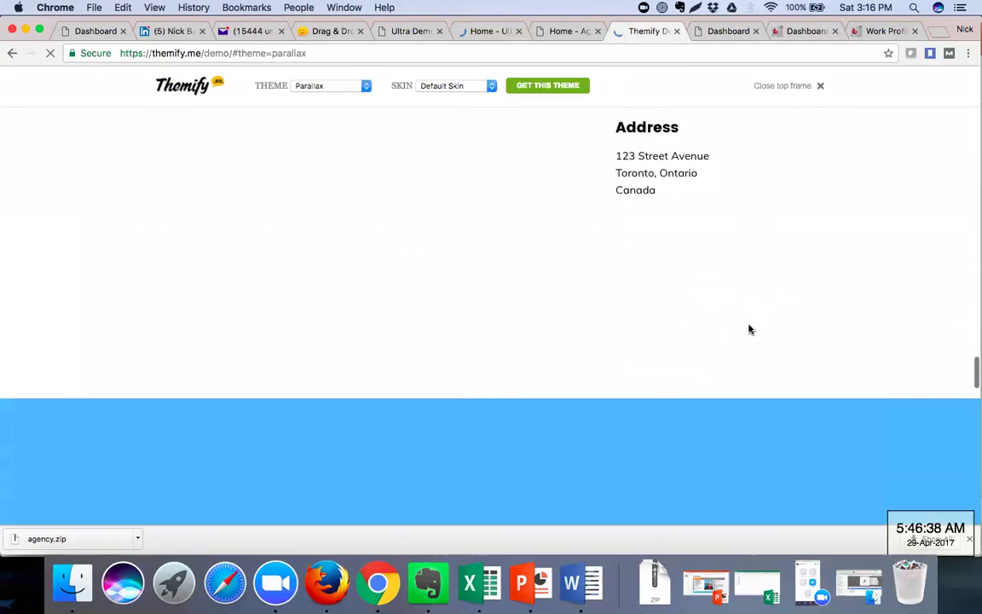
scroll(750, 329, down, 6)
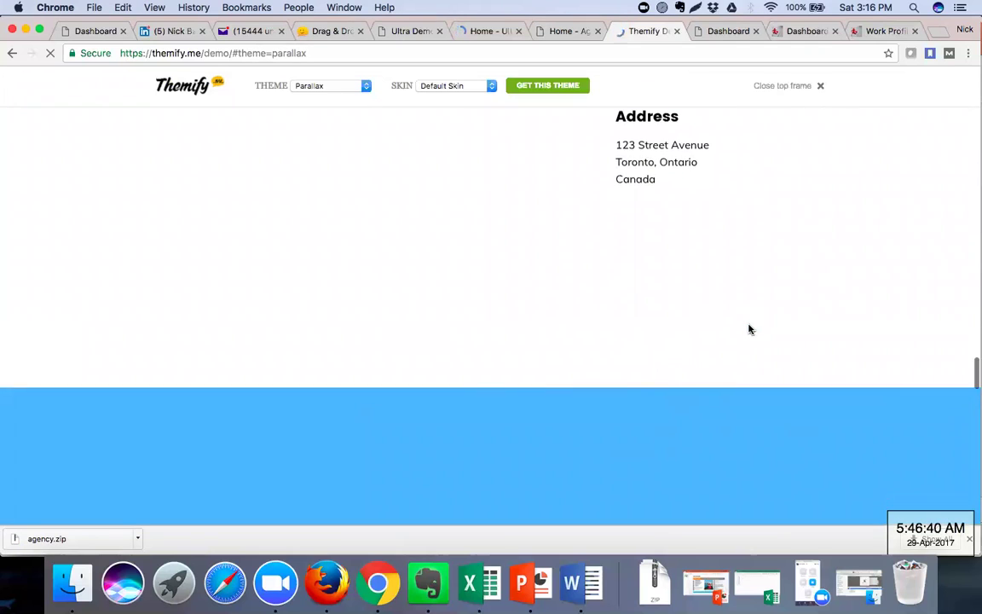
scroll(750, 329, down, 8)
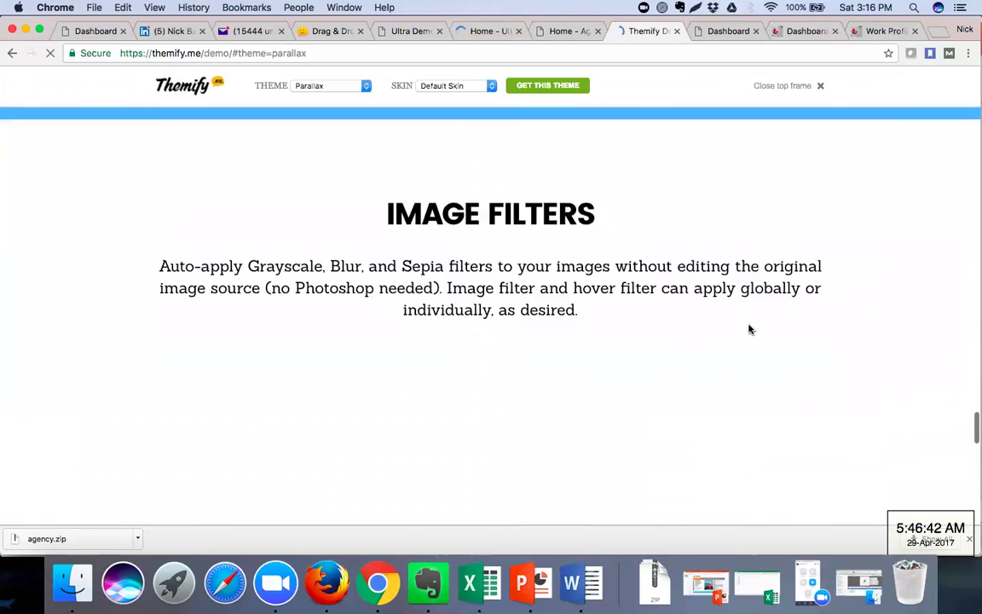
scroll(750, 329, down, 5)
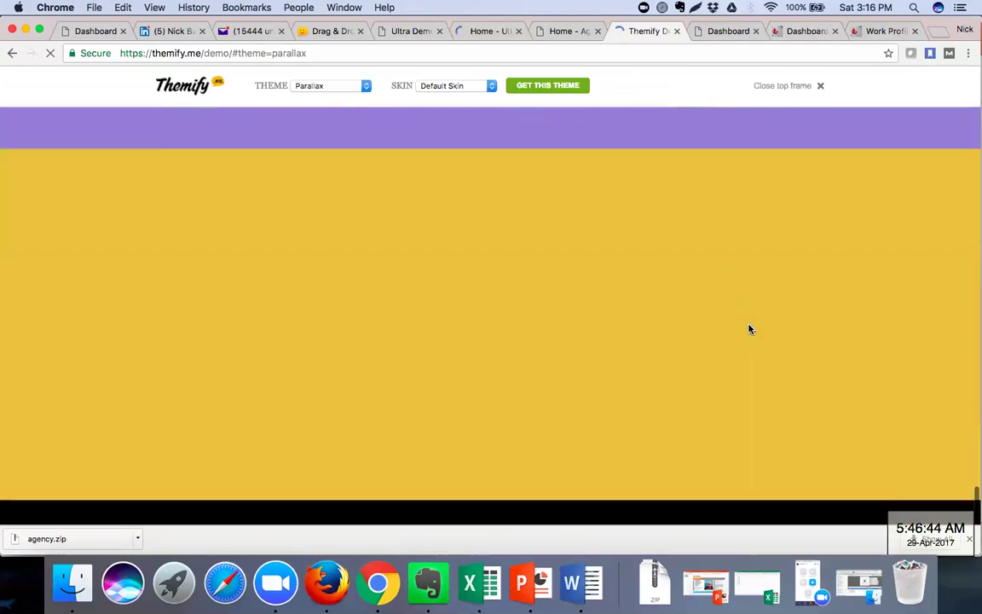
click(493, 368)
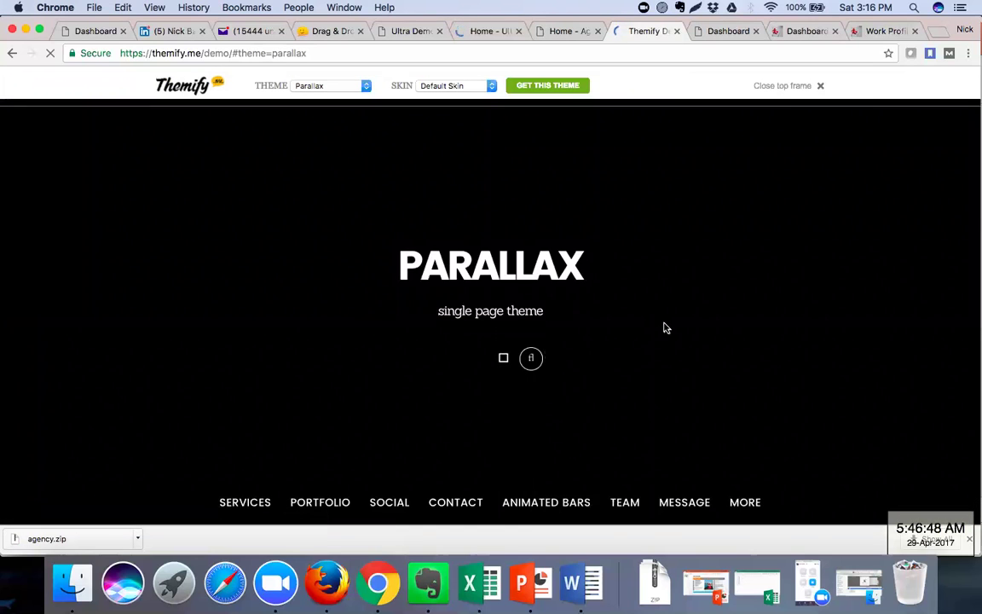
Review the Parallax demo's Services, Portfolio, Image Filters and team sections again, and go back to its opening banner.
scroll(666, 328, down, 5)
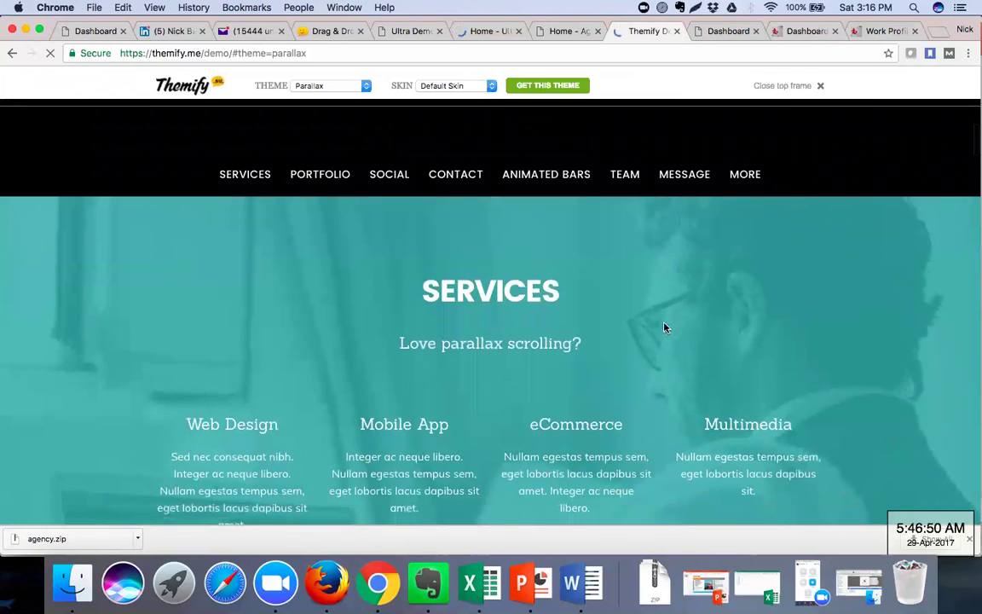
scroll(679, 351, down, 5)
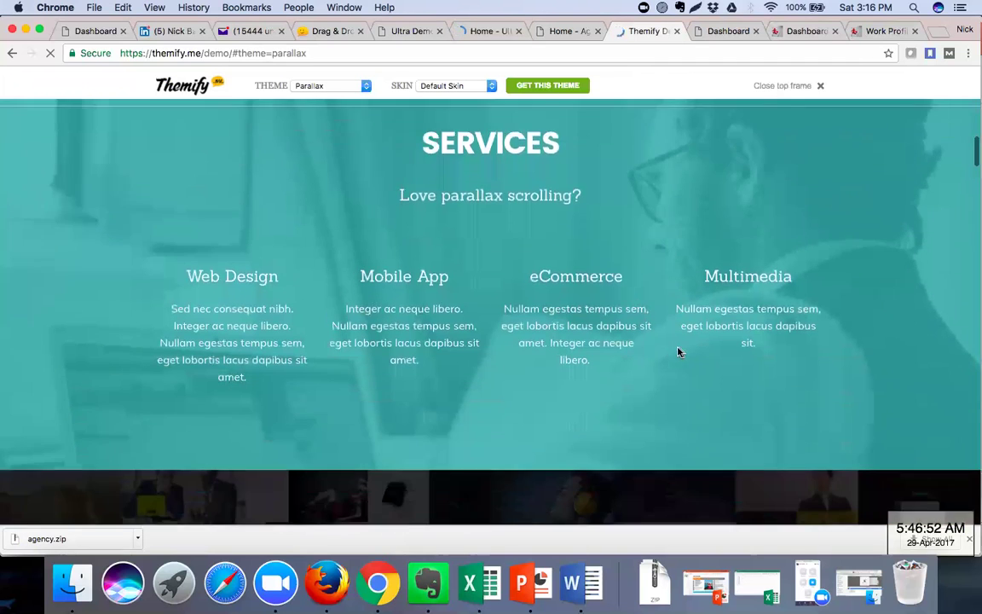
scroll(679, 351, down, 5)
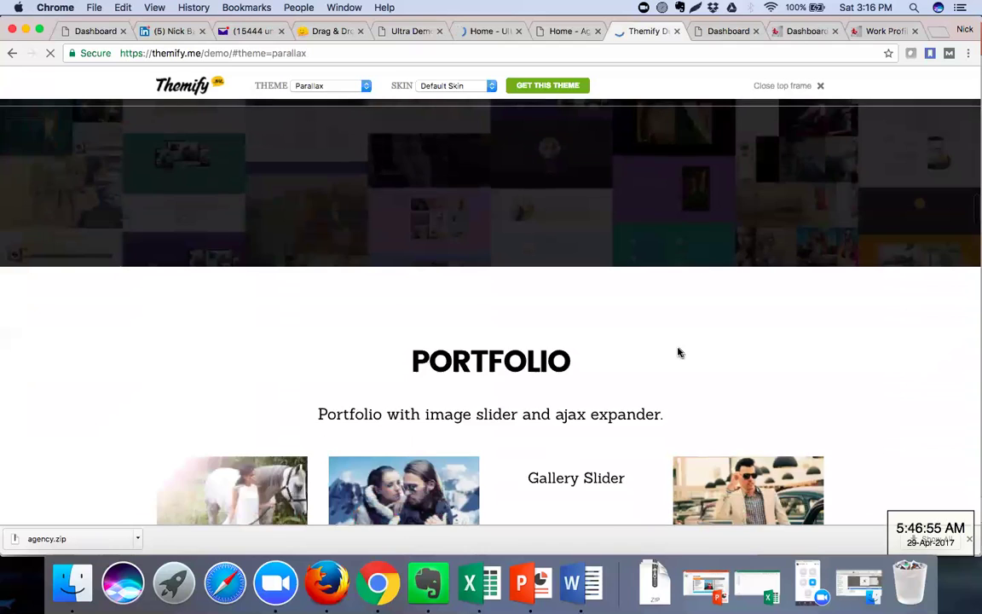
scroll(679, 351, down, 3)
scroll(679, 351, down, 5)
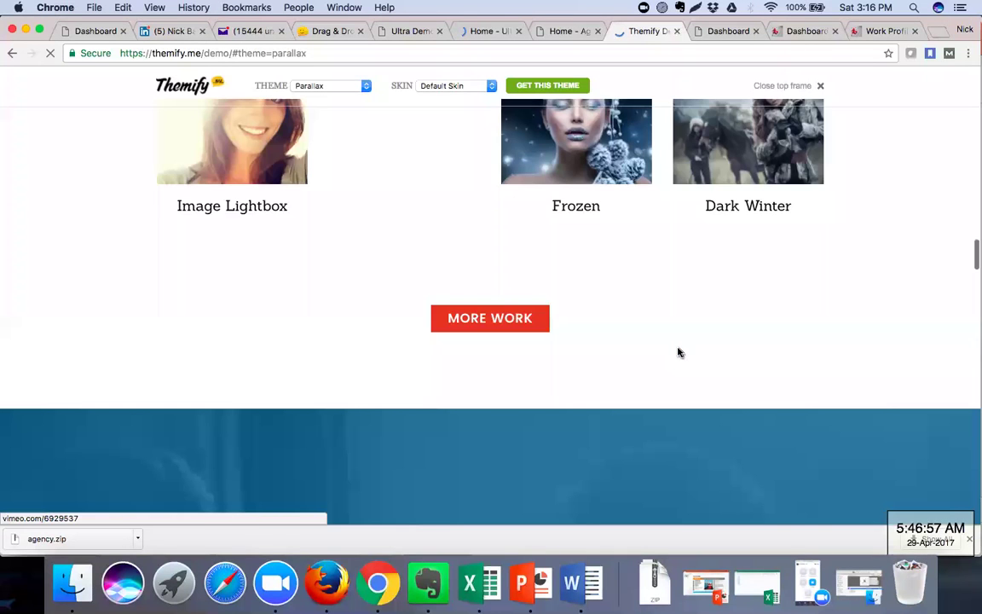
scroll(679, 352, down, 15)
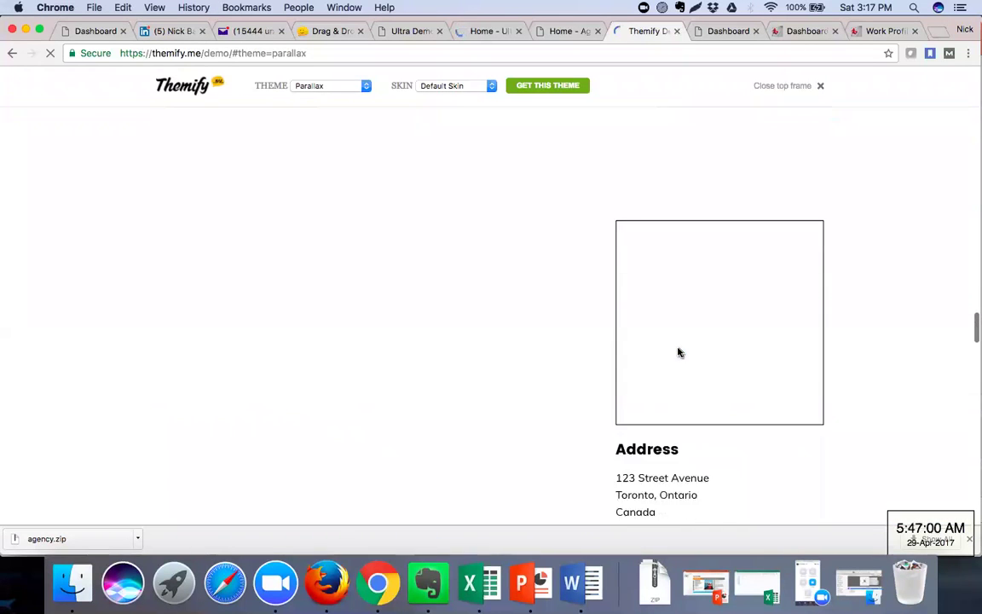
scroll(680, 352, down, 15)
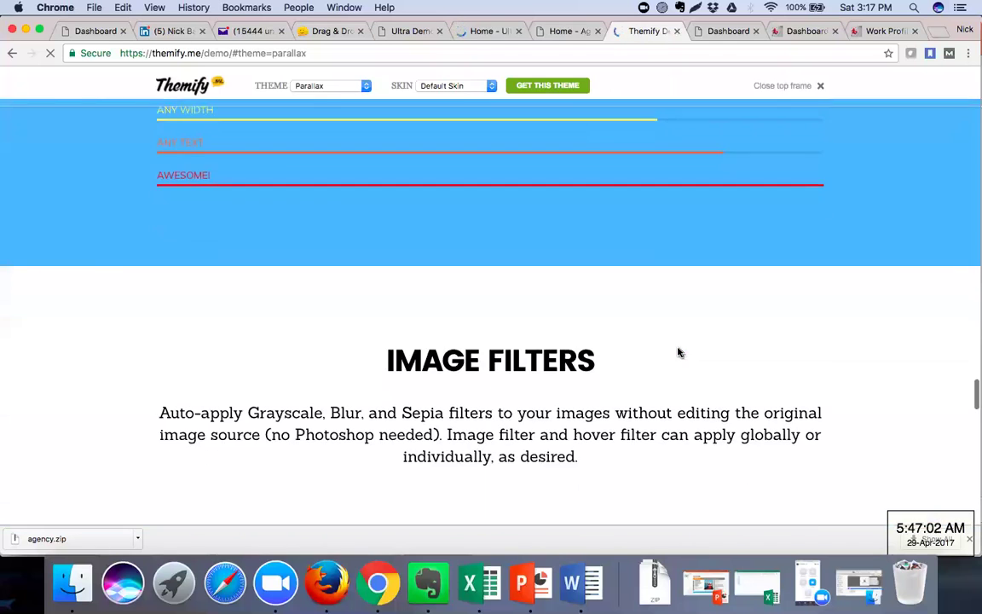
scroll(680, 352, down, 10)
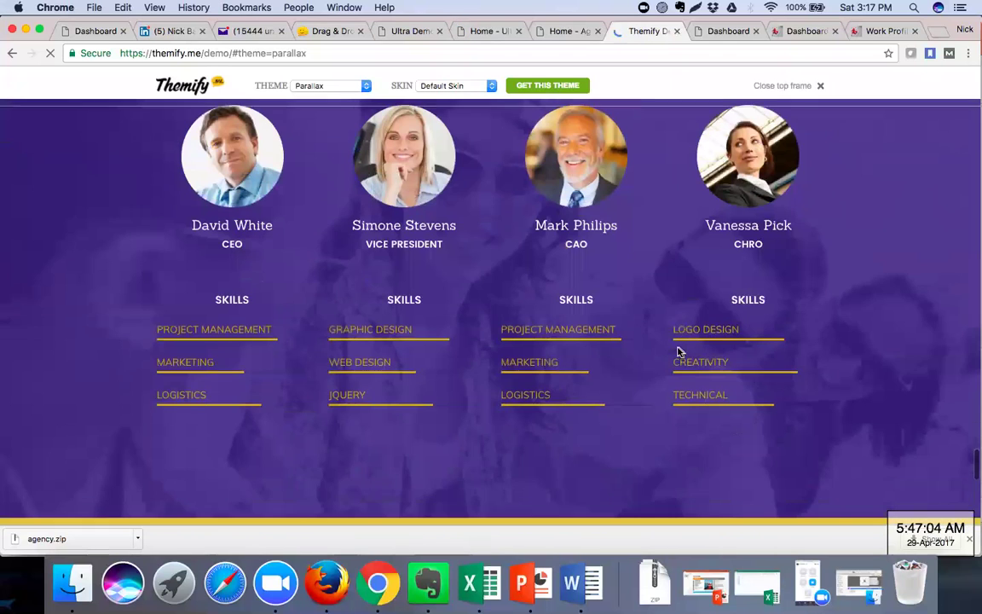
scroll(680, 352, down, 10)
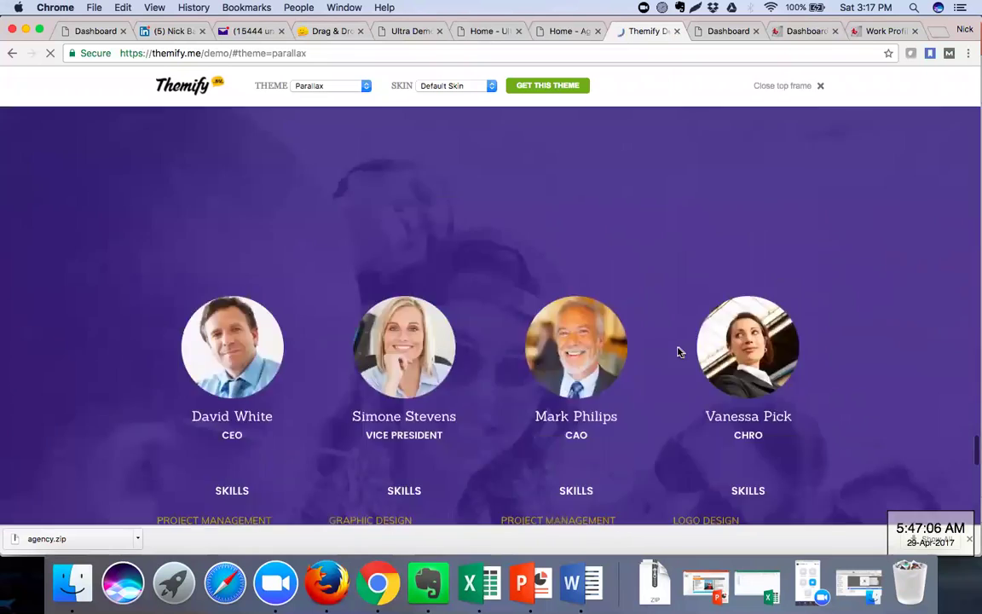
scroll(679, 352, up, 20)
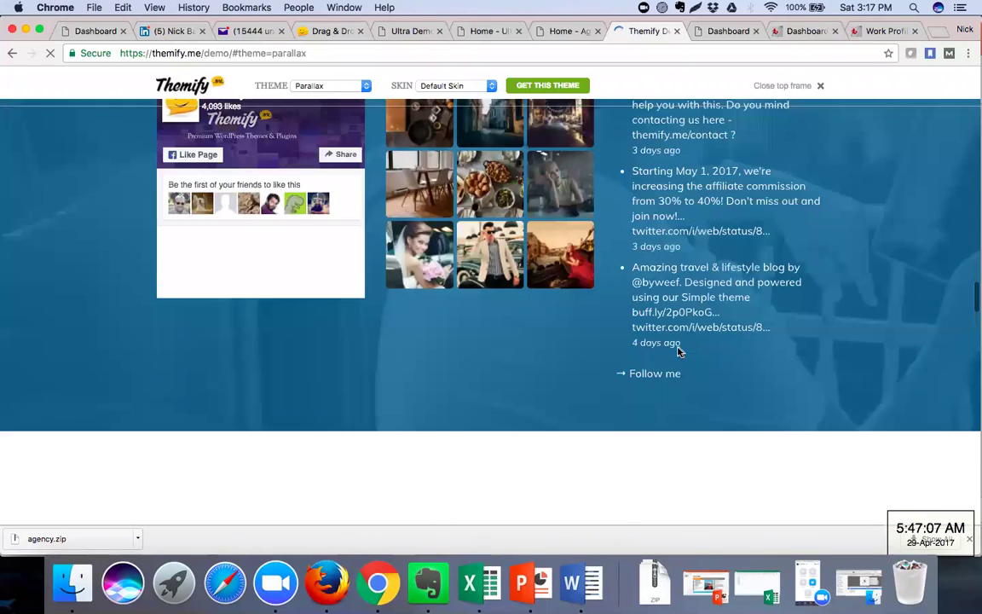
scroll(679, 352, up, 5)
scroll(680, 350, down, 2)
scroll(679, 350, up, 2)
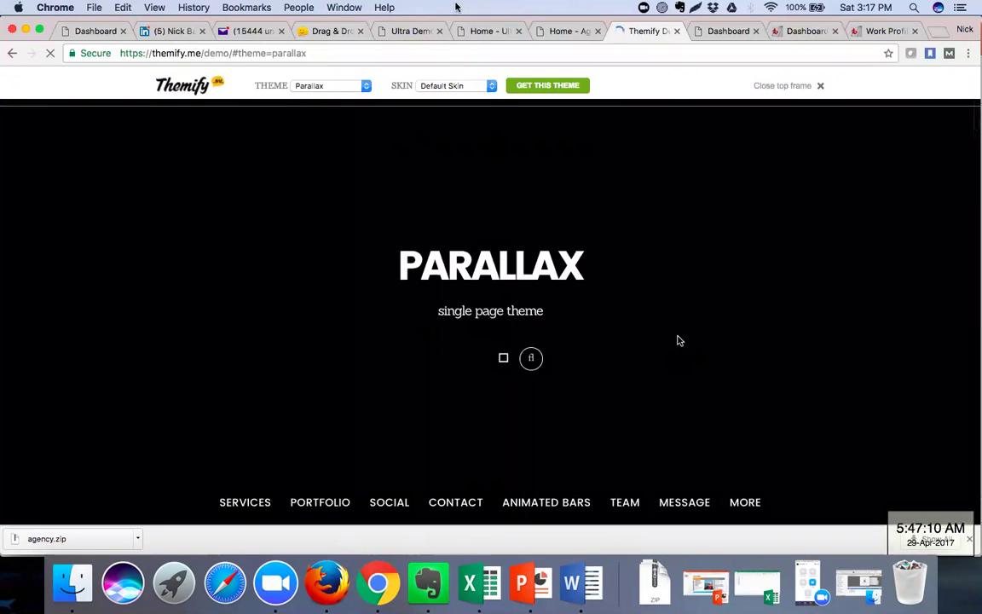
Check the skins offered for the Parallax demo, and switch the demo to the iTheme2 theme to examine its homepage.
click(489, 86)
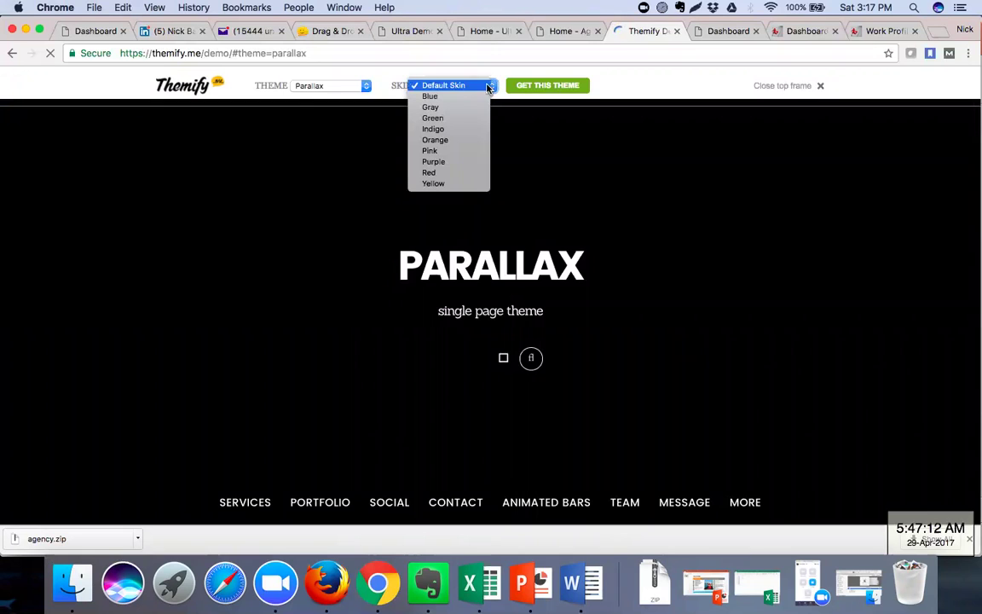
click(629, 84)
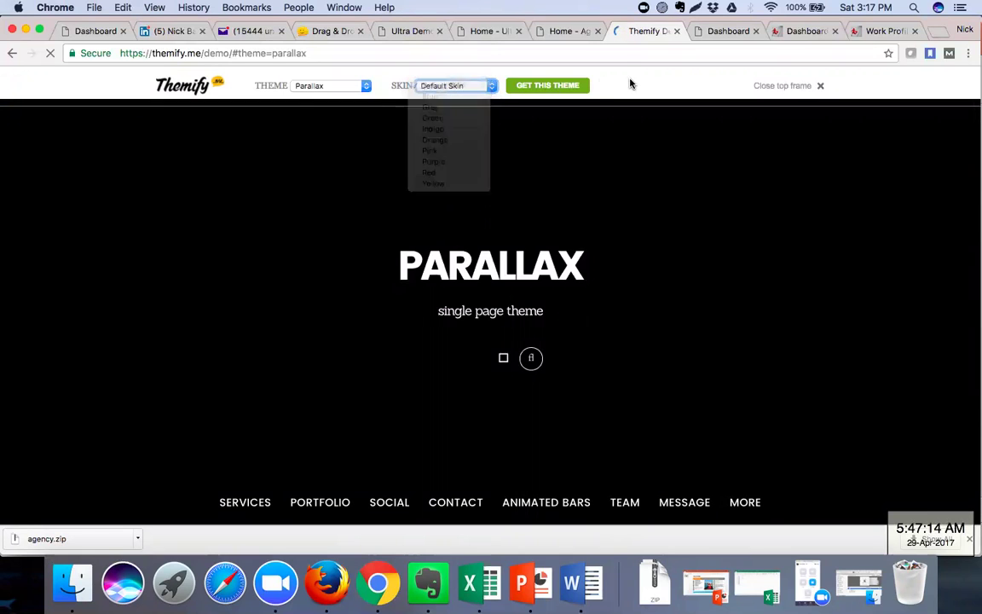
click(365, 87)
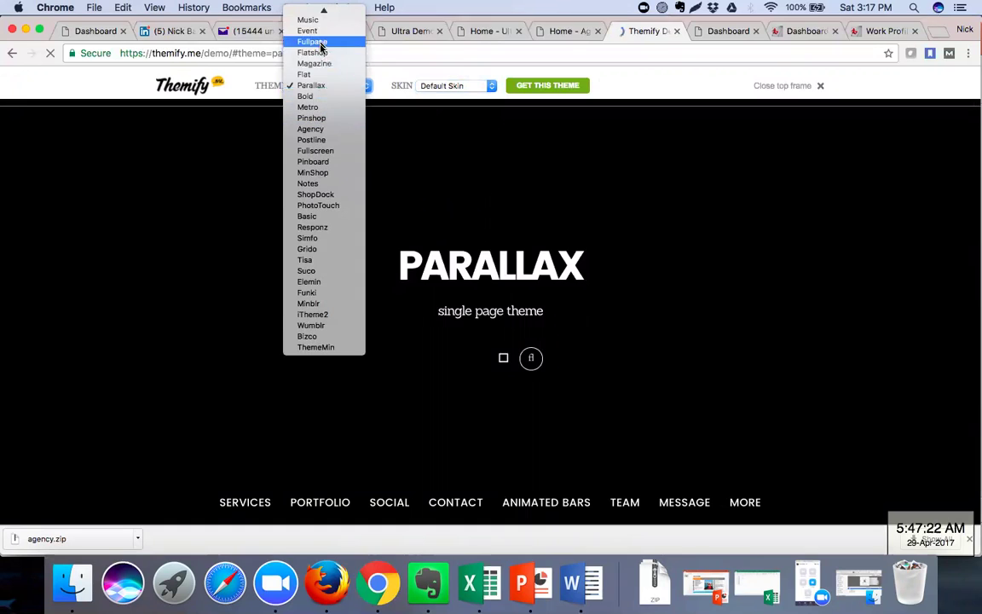
click(327, 314)
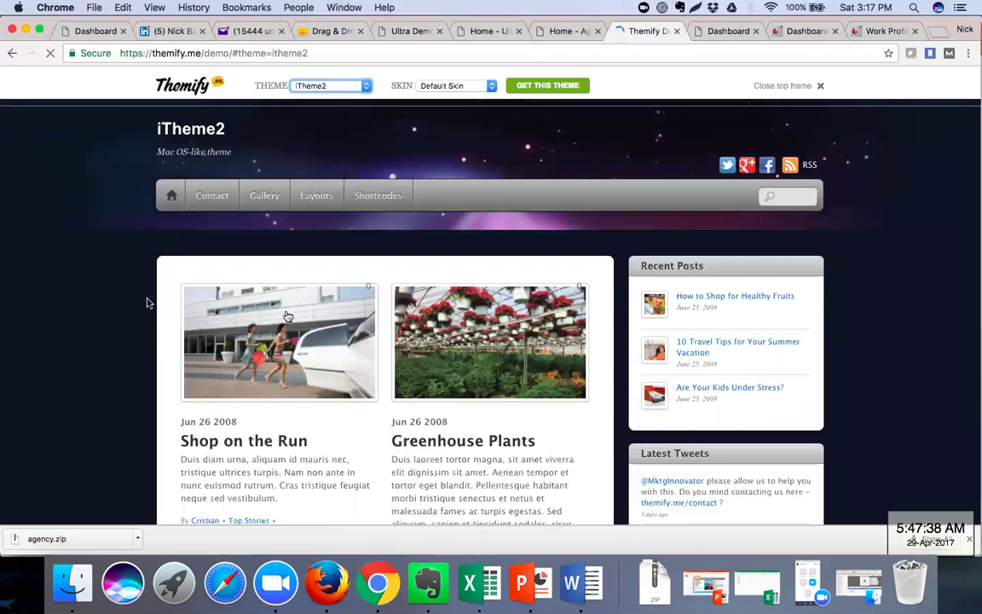
scroll(66, 328, down, 4)
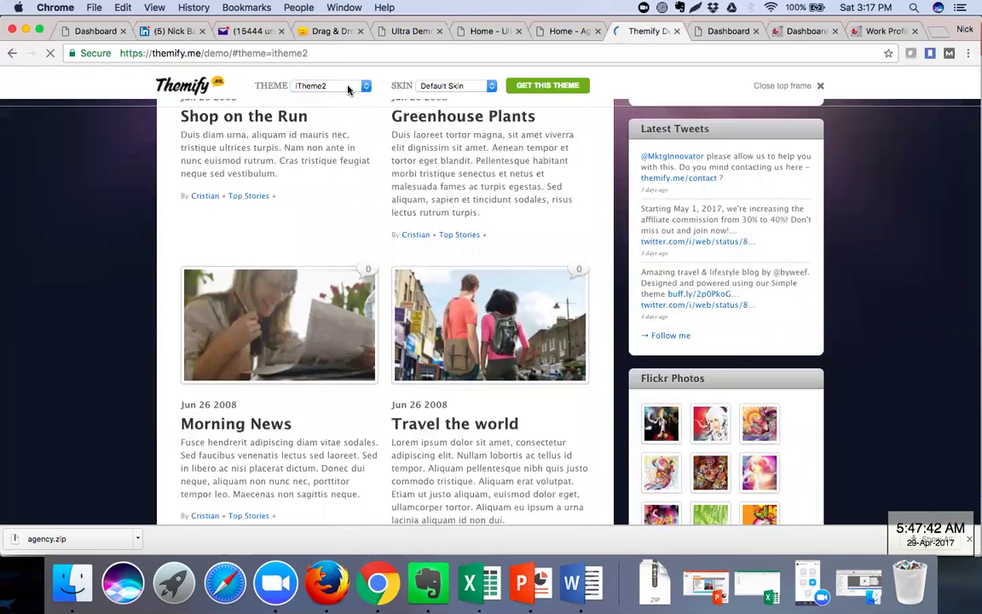
Switch the theme demo from iTheme2 to Wumblr for a brief look, and select the Float theme instead.
click(350, 87)
click(347, 88)
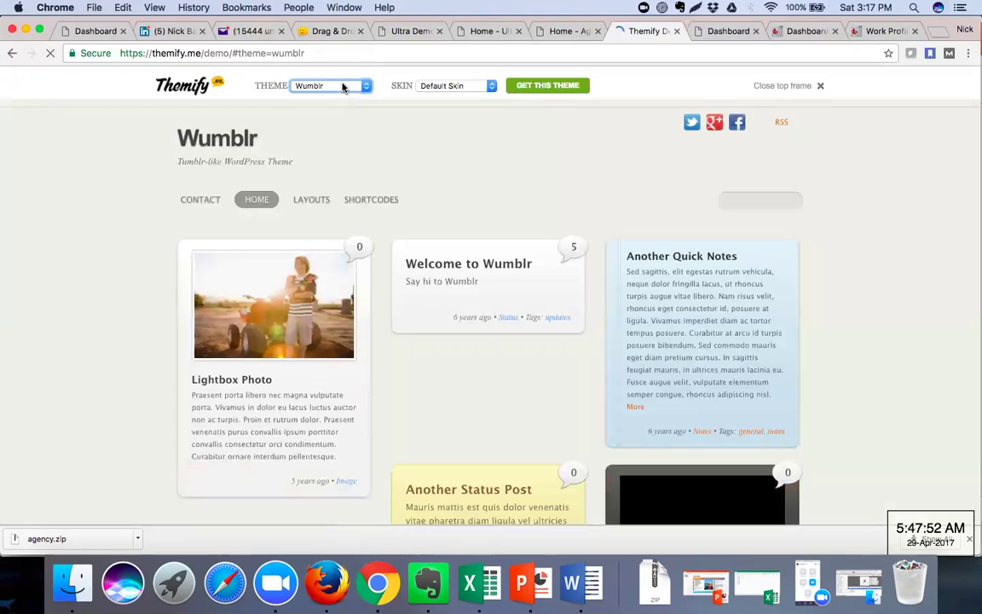
click(343, 86)
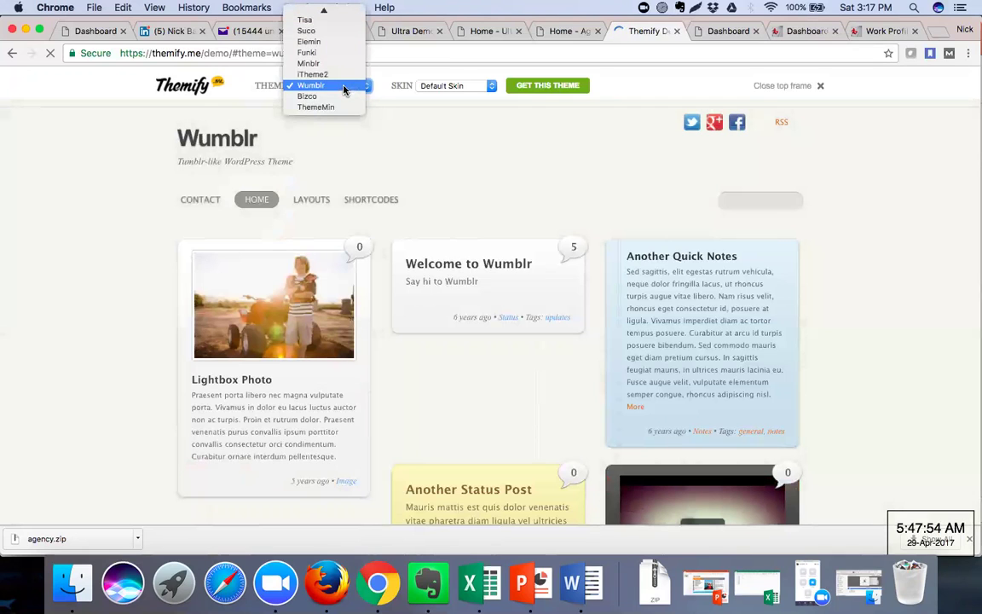
scroll(343, 90, up, 6)
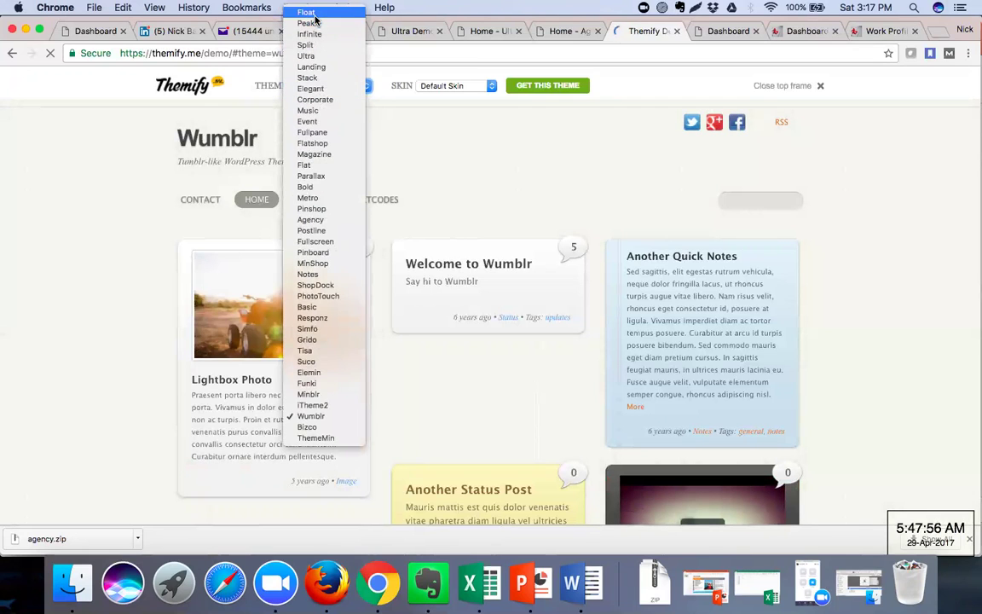
click(315, 15)
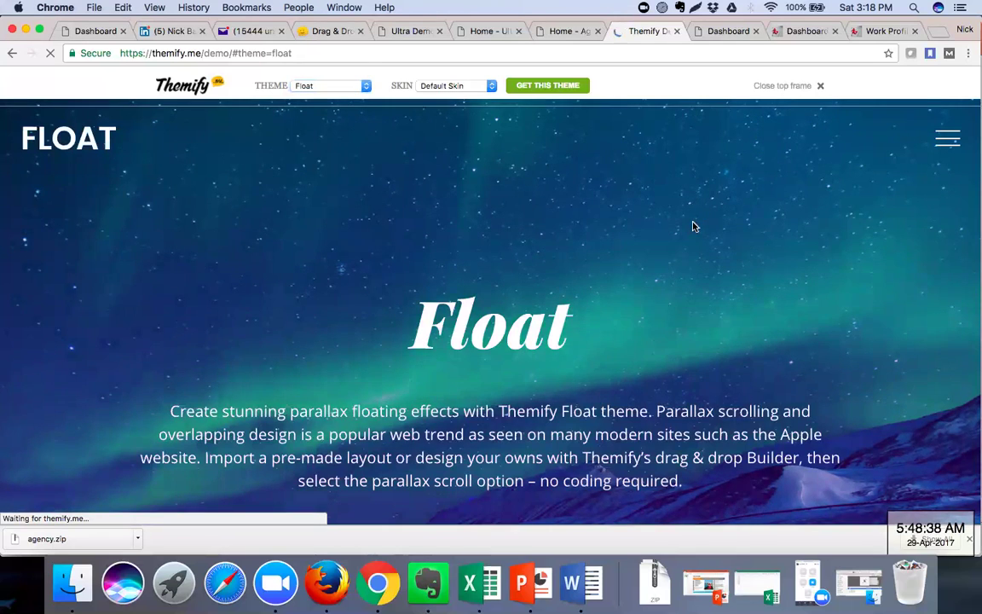
Examine the Float demo from its opening banner through the parallax and gradient effects to the gallery of pre-designed demos.
scroll(693, 226, down, 10)
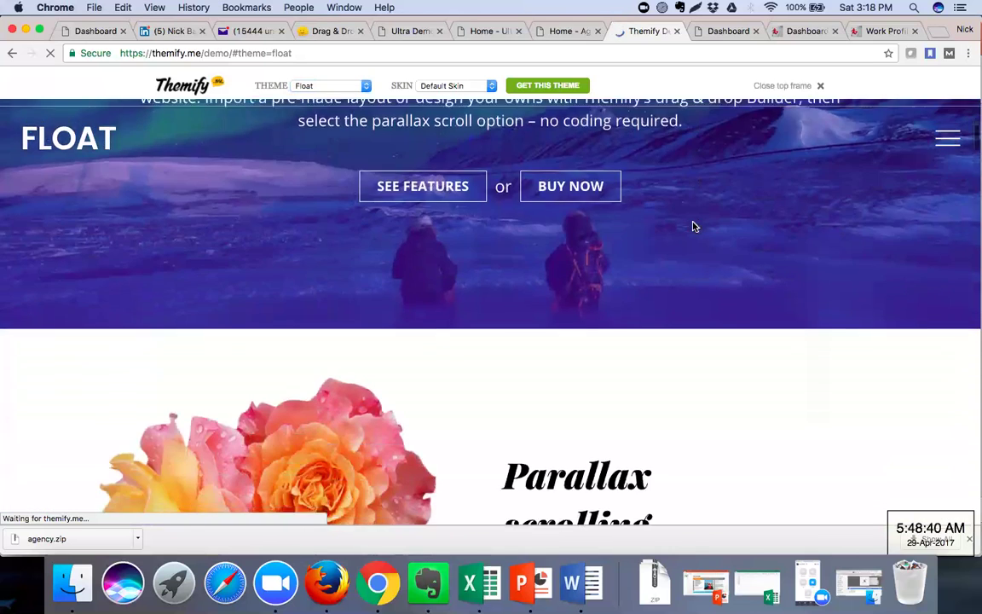
scroll(693, 226, down, 5)
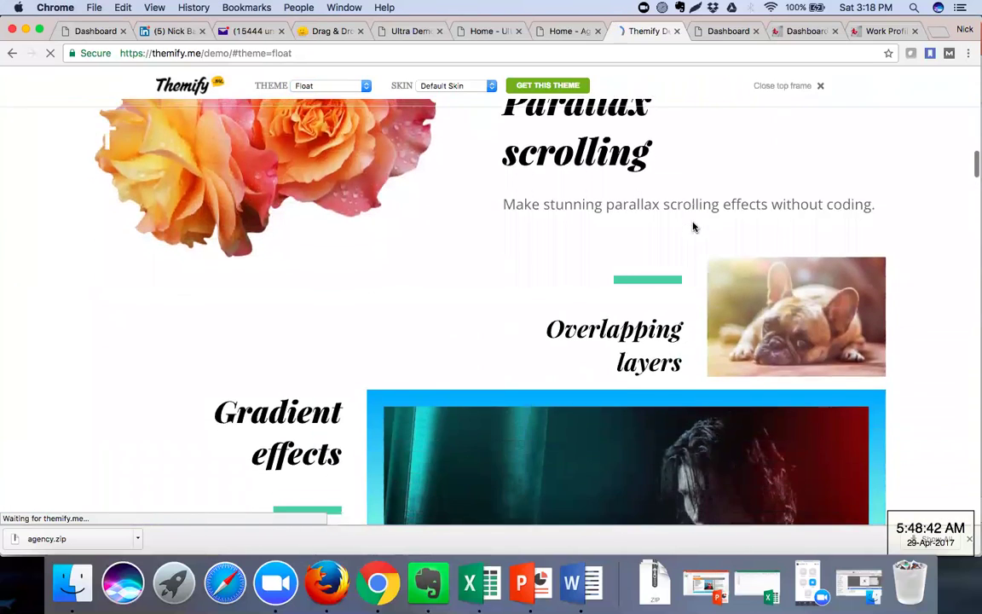
scroll(692, 226, down, 6)
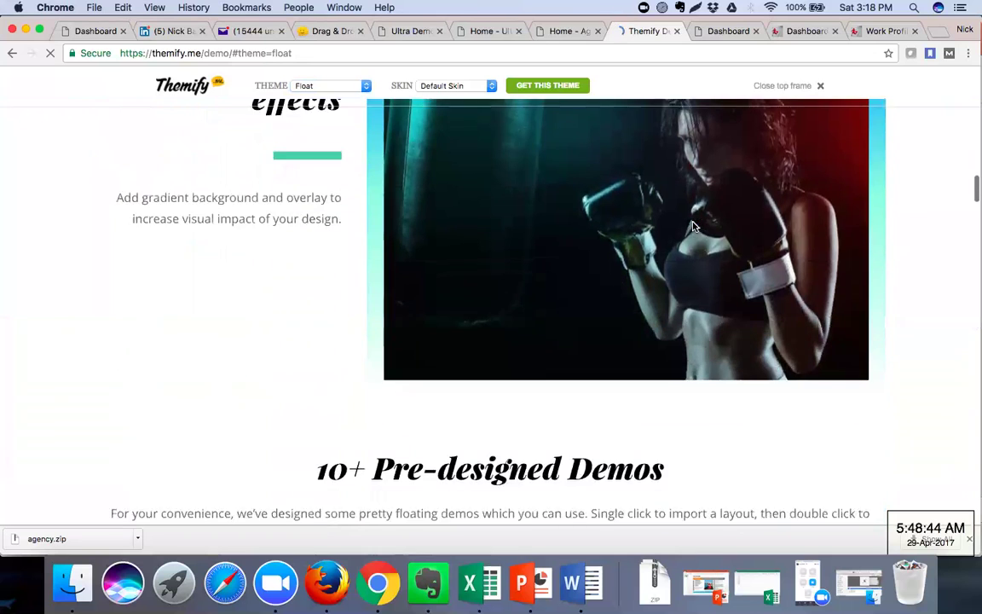
scroll(693, 226, down, 4)
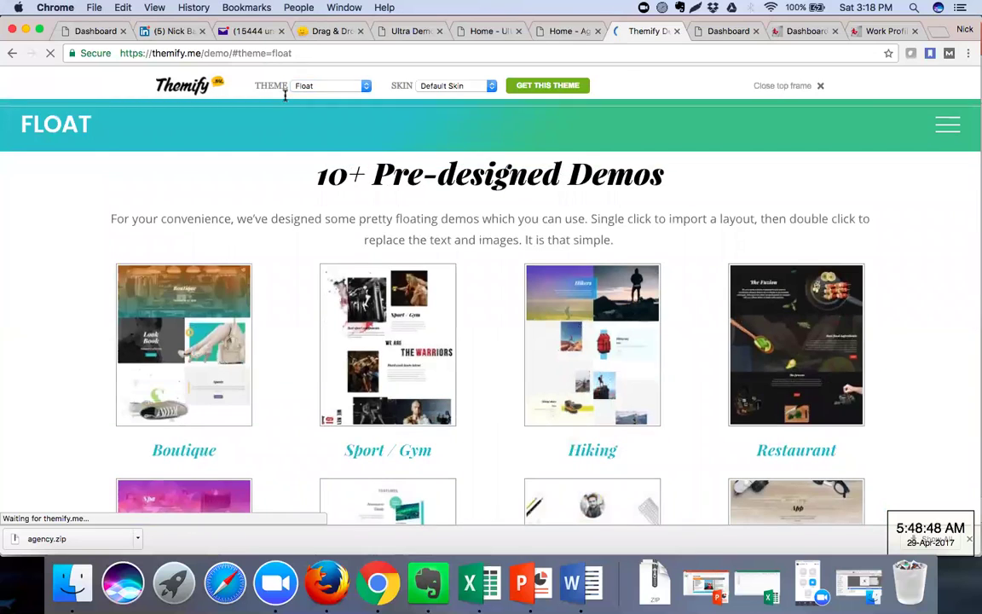
scroll(475, 240, down, 2)
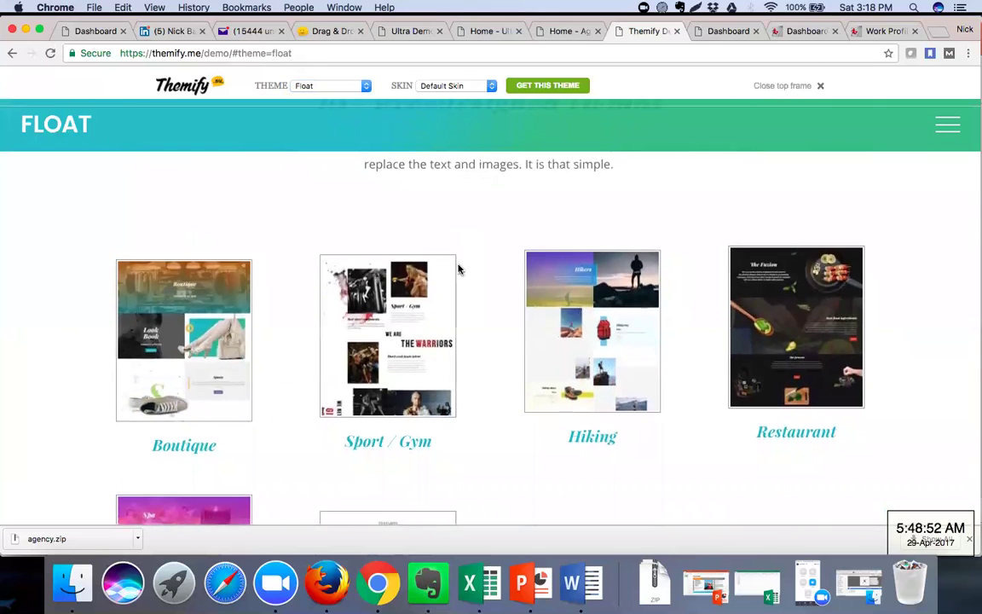
scroll(458, 268, down, 4)
scroll(457, 269, down, 2)
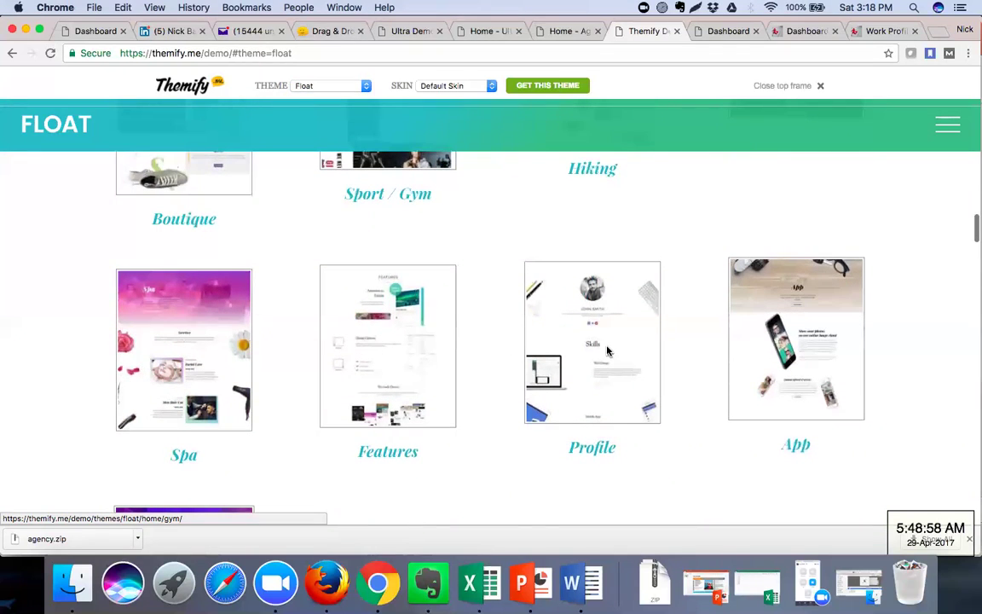
scroll(607, 350, down, 5)
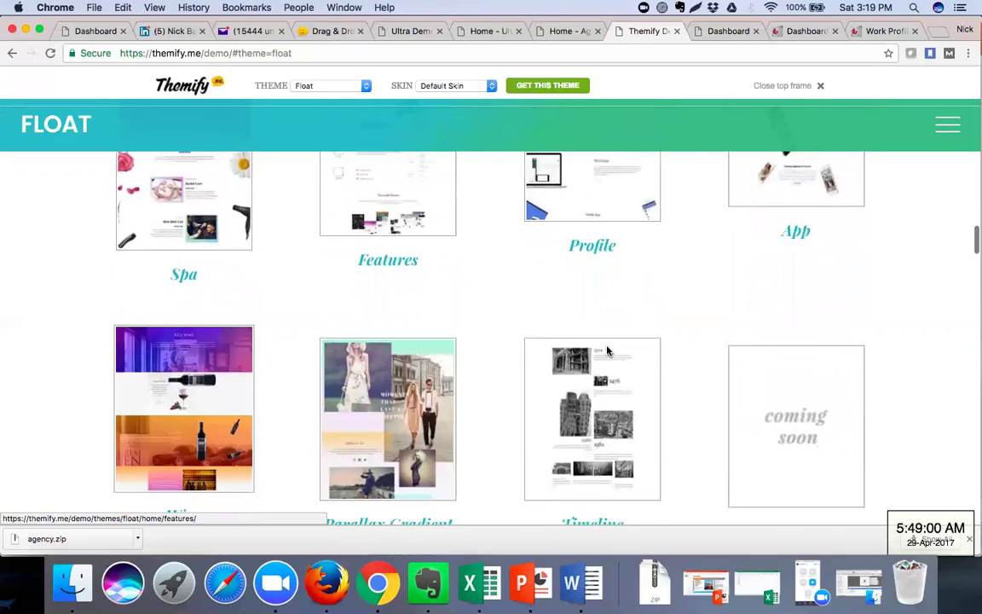
Go back to the Profile layout among Float's pre-designed demos and open it in a new tab.
scroll(607, 351, up, 3)
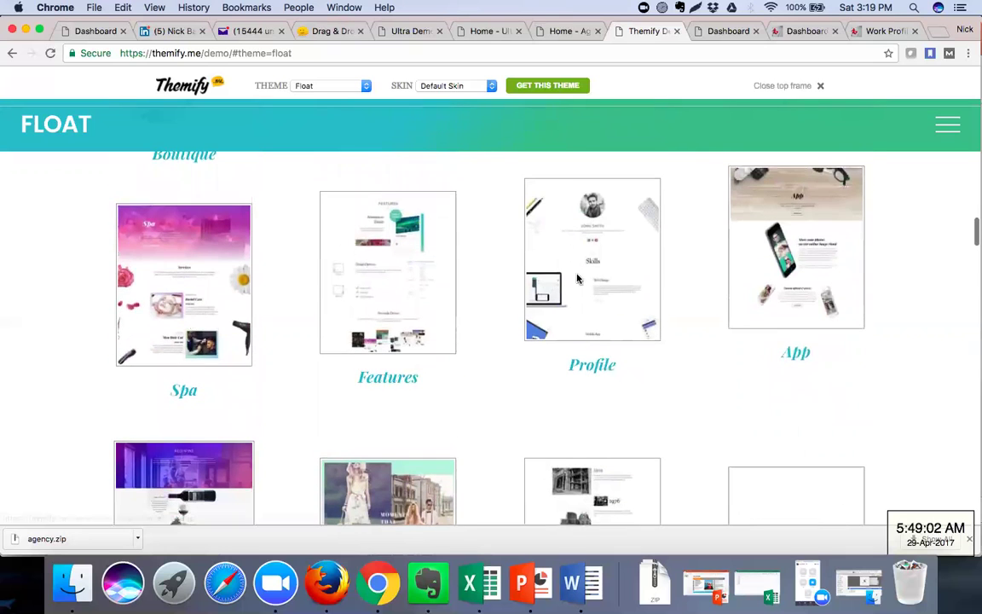
right_click(577, 278)
click(597, 281)
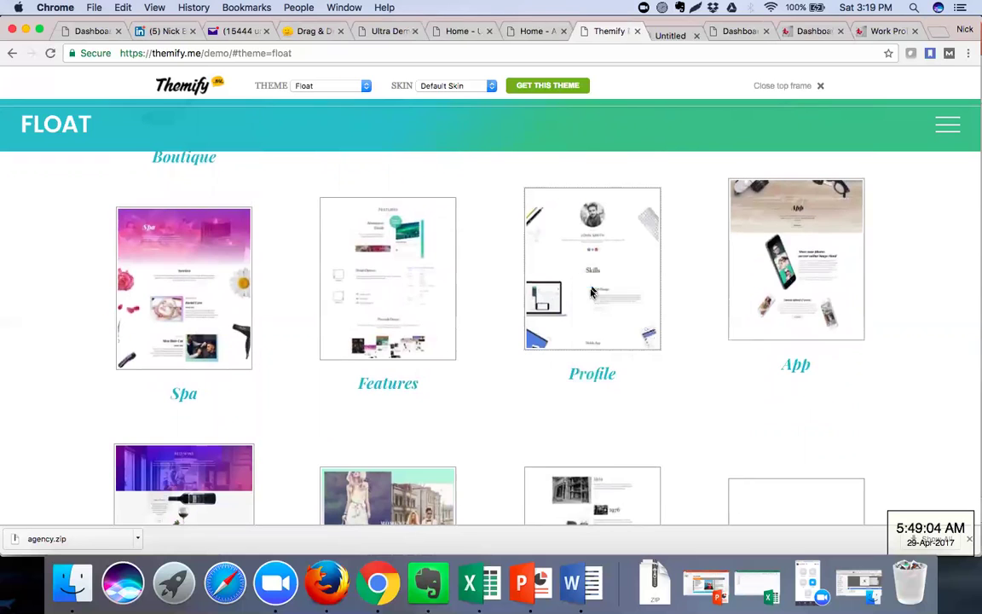
Skim the rest of the Float demo through the Header Designs, Portfolio and shop product sections down to the Blog heading.
scroll(583, 320, down, 7)
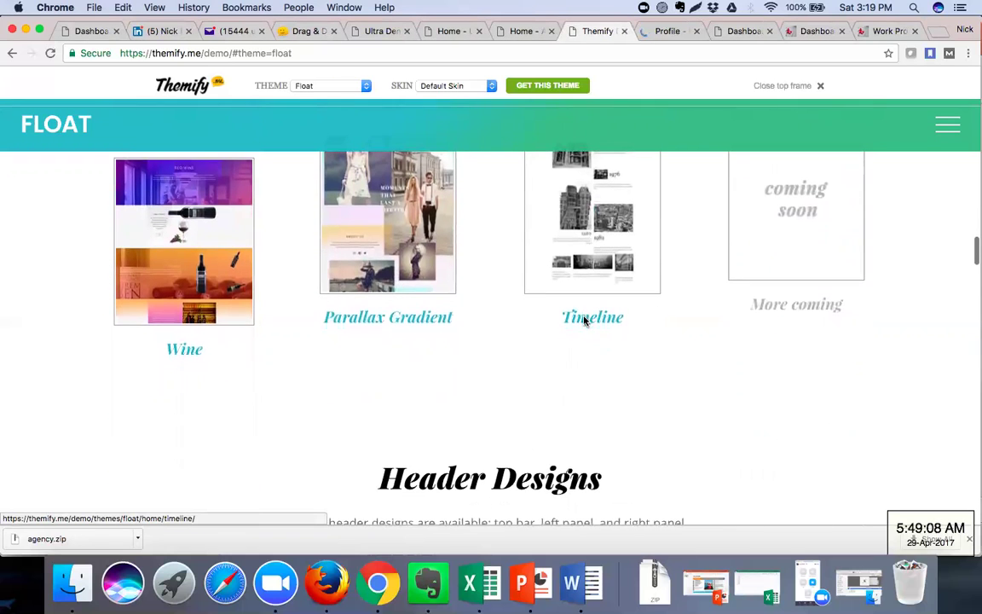
scroll(583, 320, down, 10)
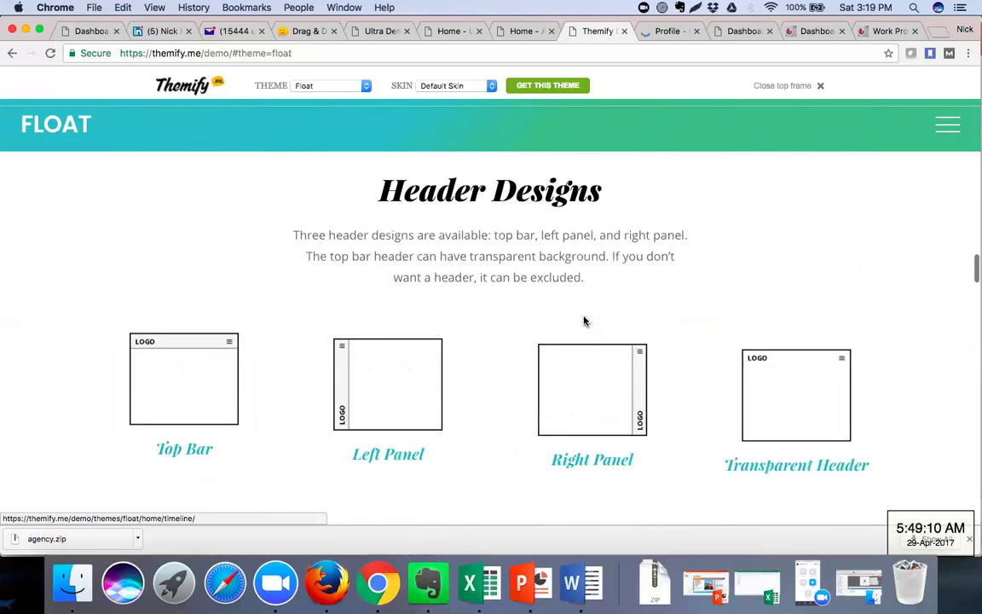
scroll(583, 321, down, 15)
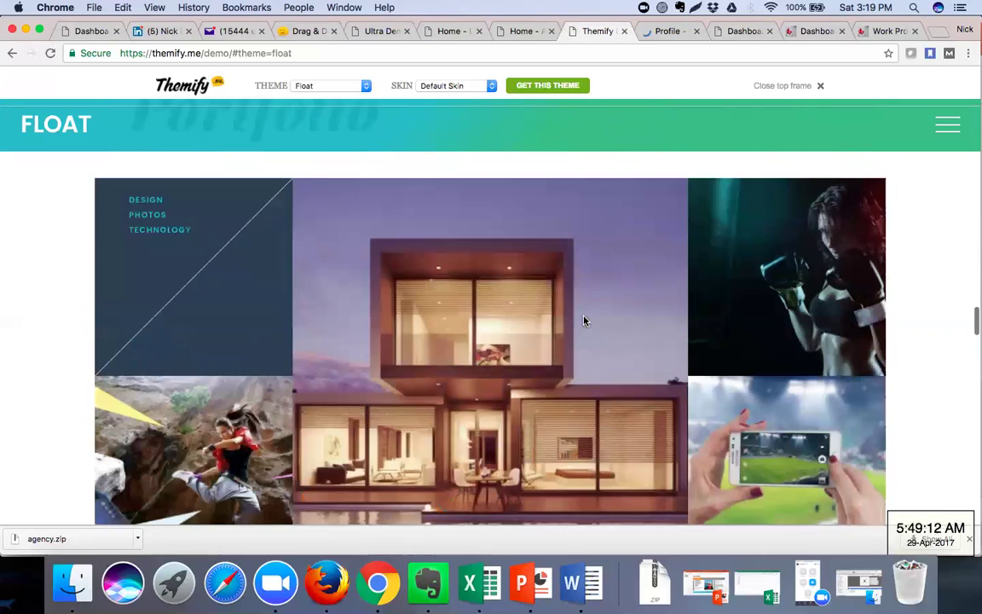
scroll(583, 320, down, 1)
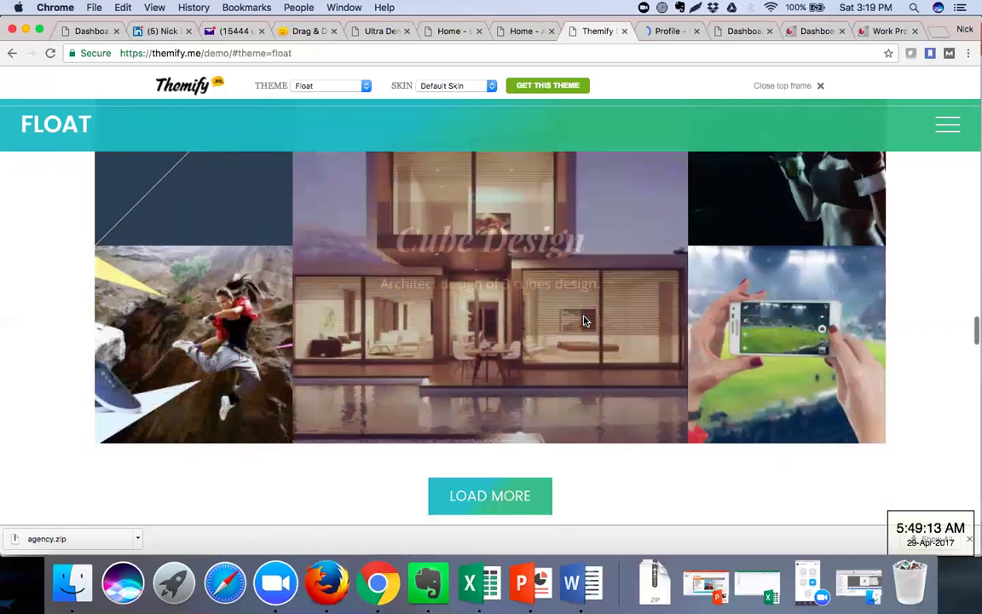
scroll(584, 320, down, 4)
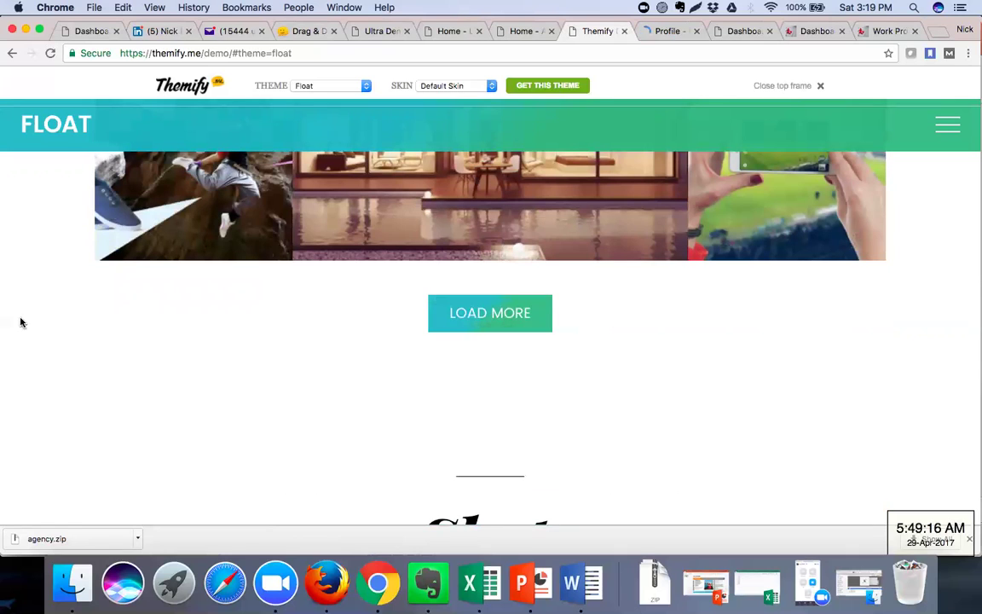
scroll(30, 305, down, 10)
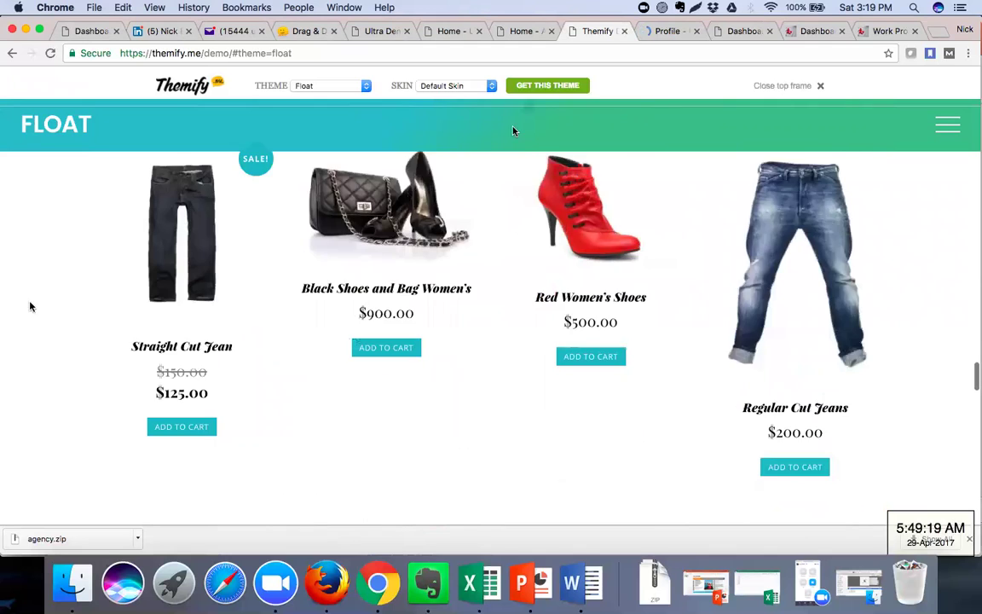
scroll(512, 130, down, 3)
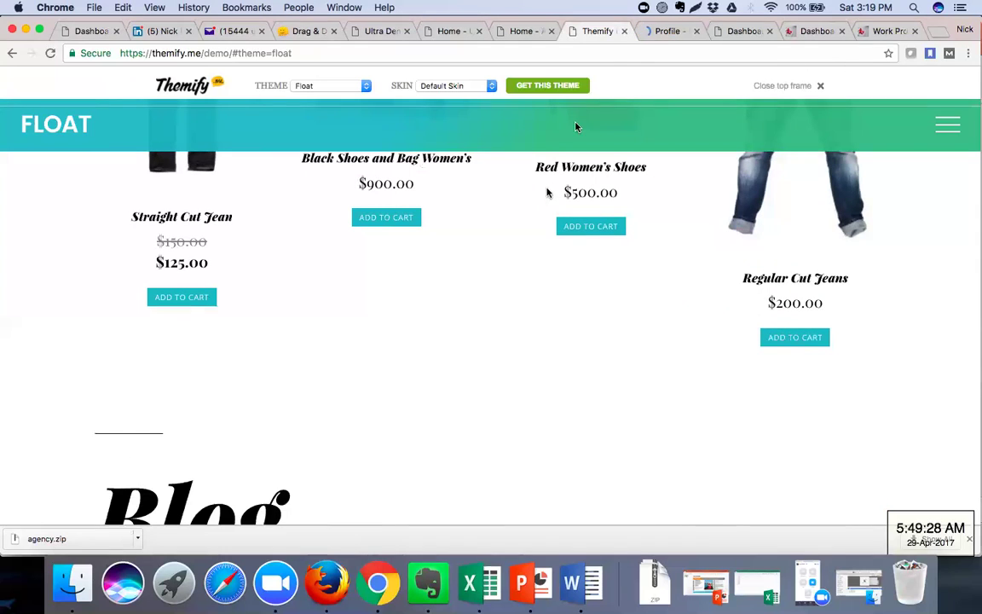
Switch to the opened Profile demo and review its Skills, Mobile App, Logo Design and Profile timeline sections.
click(657, 34)
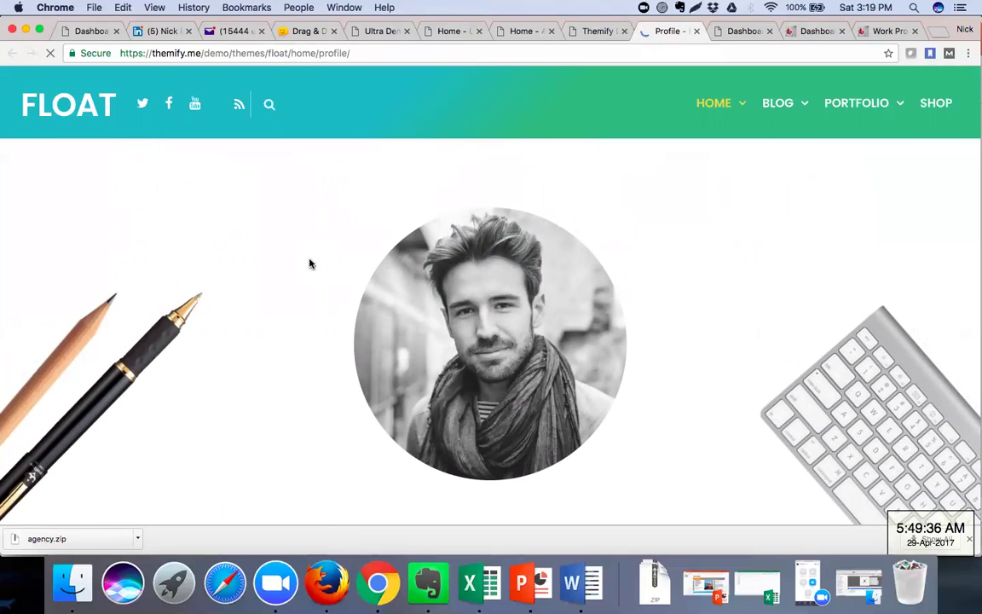
scroll(310, 263, down, 8)
scroll(310, 263, down, 8)
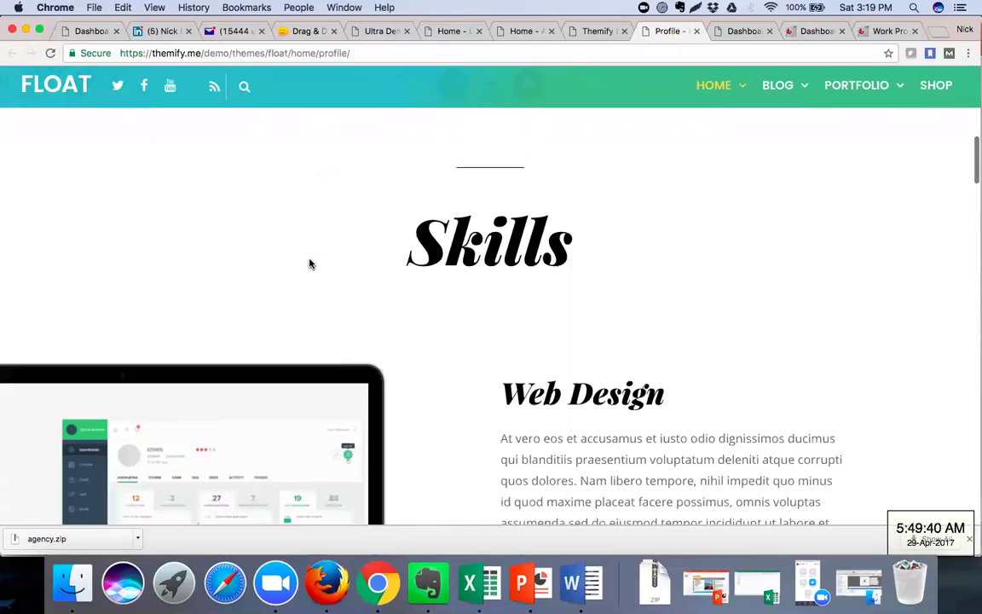
scroll(310, 263, down, 8)
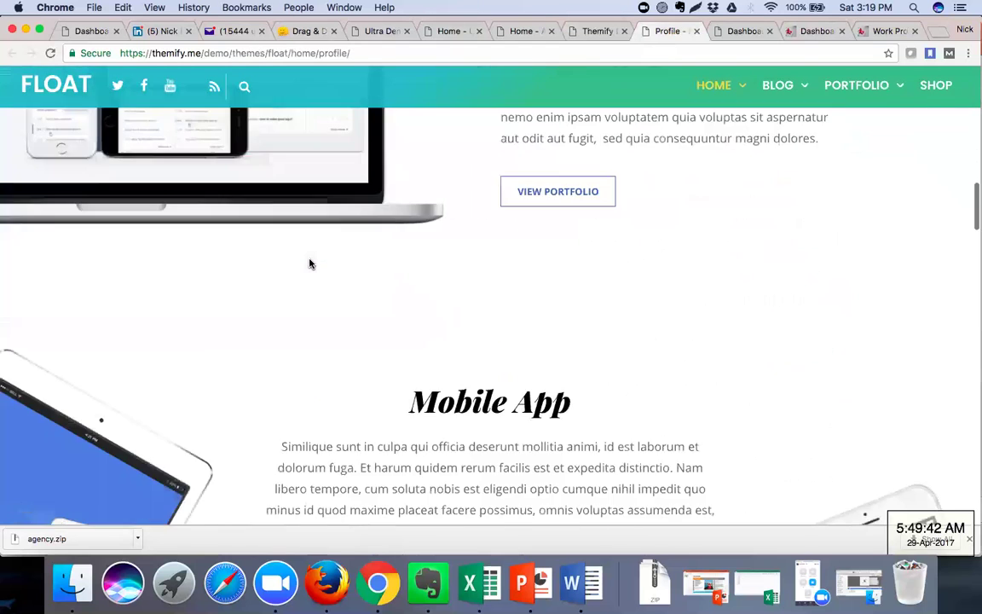
scroll(310, 264, down, 8)
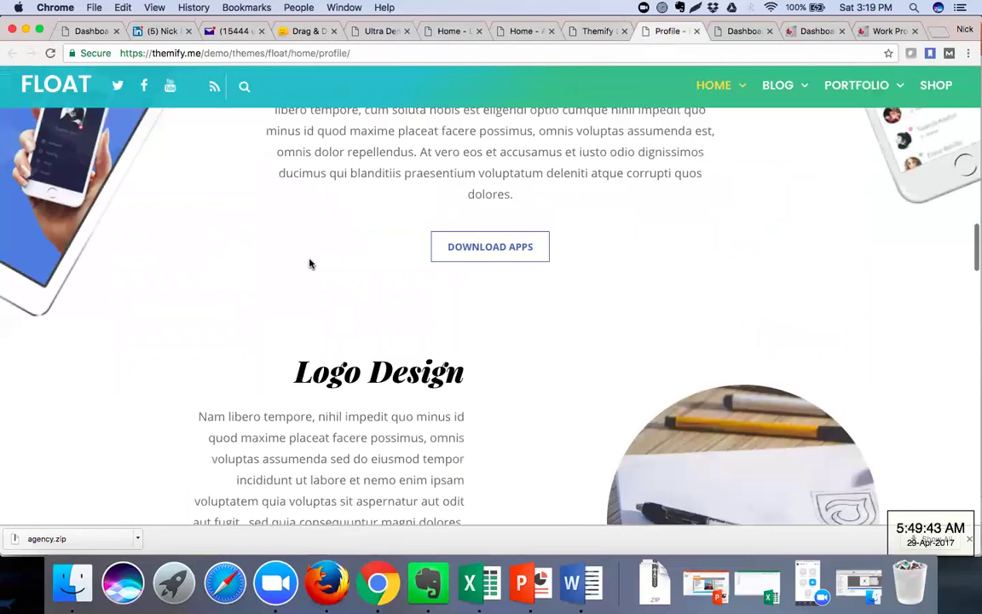
scroll(310, 264, down, 8)
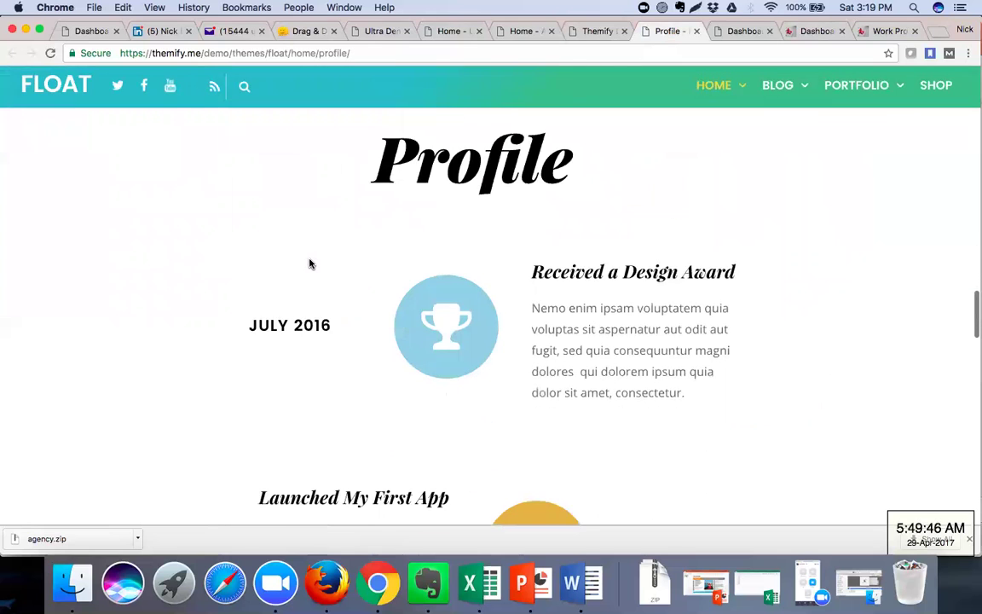
Skim the remainder of the Profile demo down past its contact form, and return to the opening portrait.
scroll(309, 264, down, 8)
scroll(309, 264, down, 8)
scroll(309, 264, down, 8)
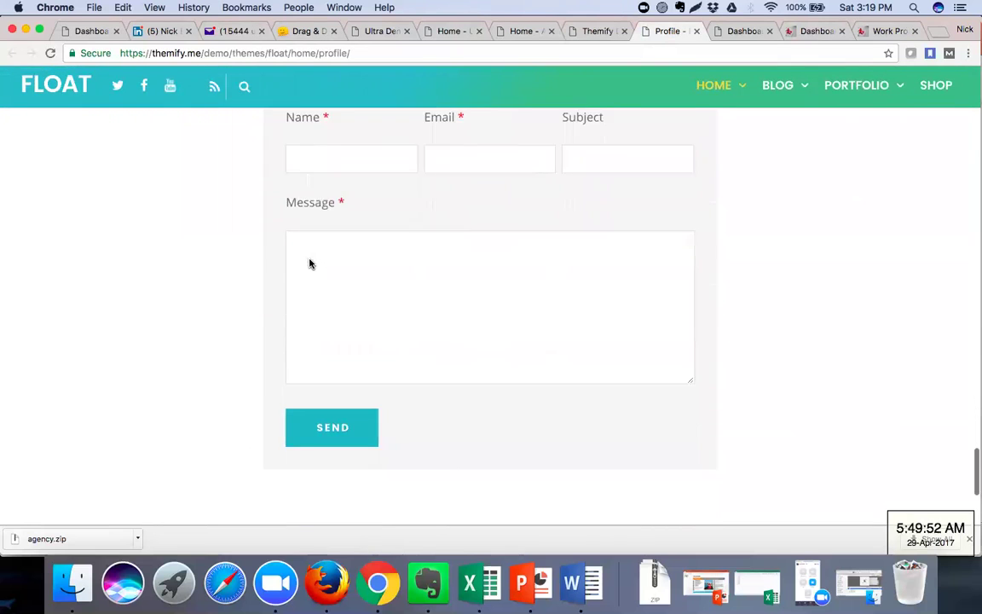
scroll(309, 264, down, 3)
scroll(310, 263, up, 8)
scroll(309, 264, up, 15)
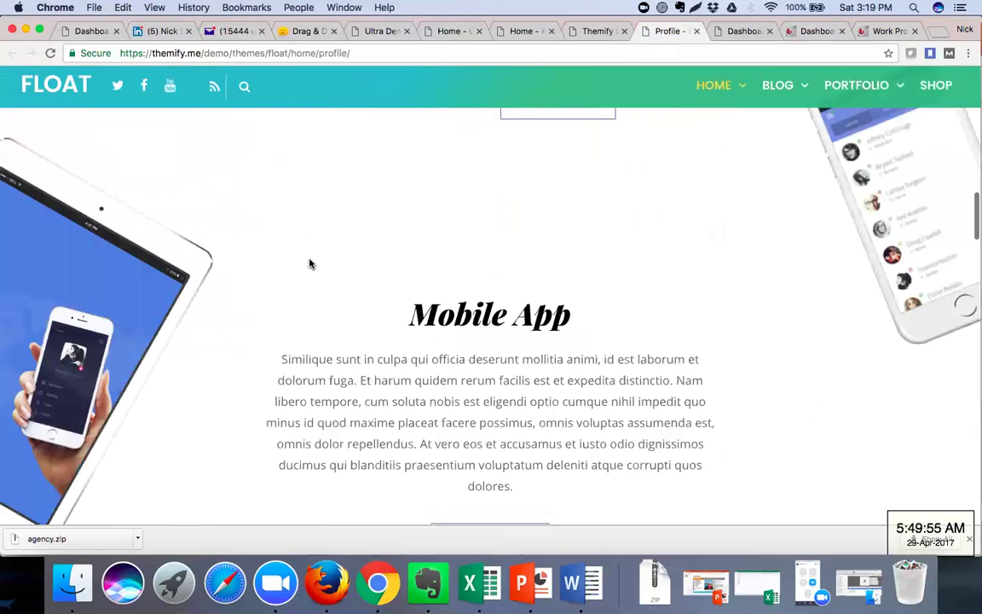
scroll(310, 263, up, 15)
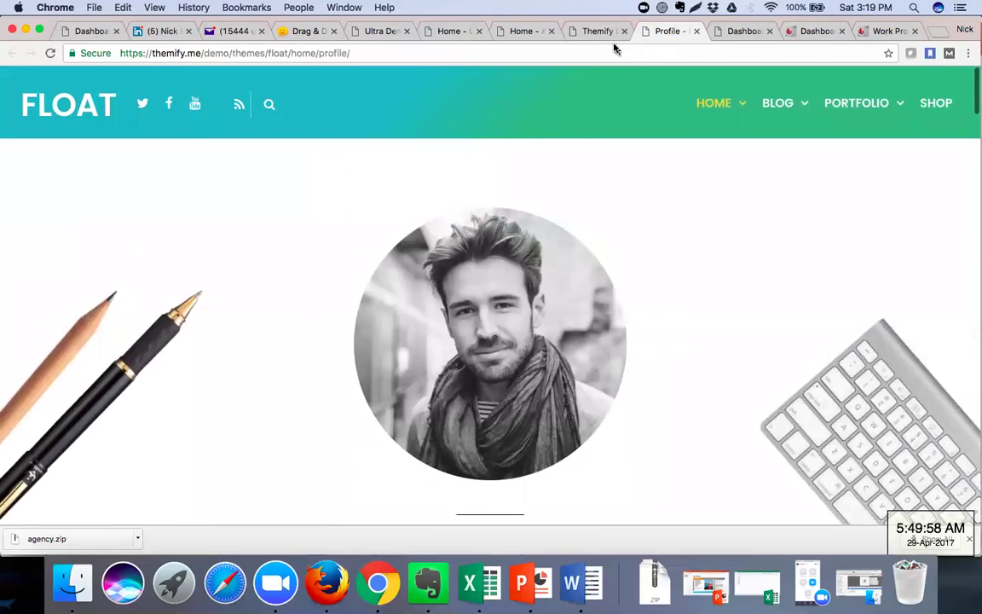
Check the theme download list in the Themify member area, and switch to the Ultra Lawyer & Attorney demo.
click(729, 32)
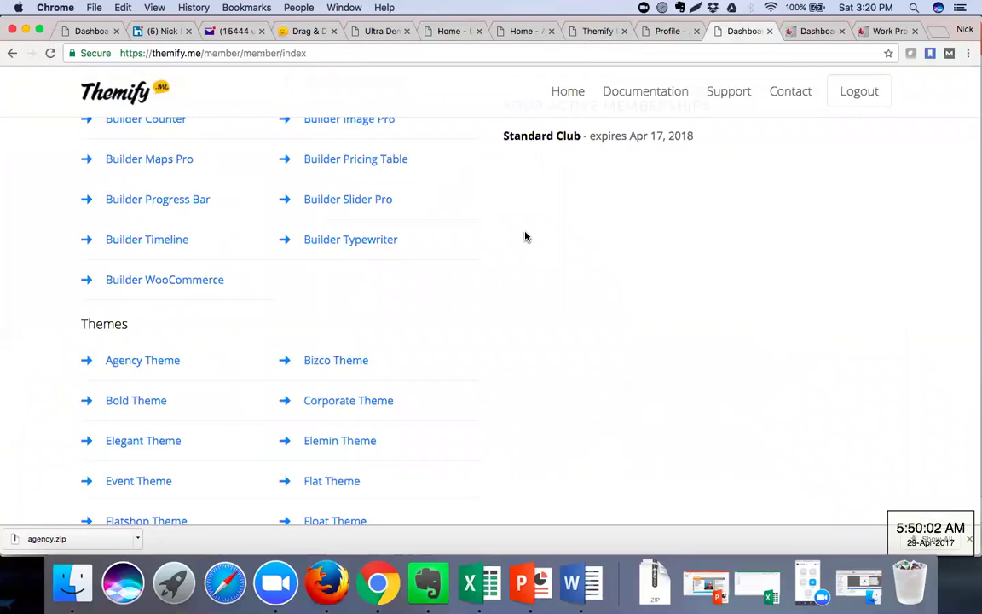
click(455, 32)
scroll(436, 253, down, 1)
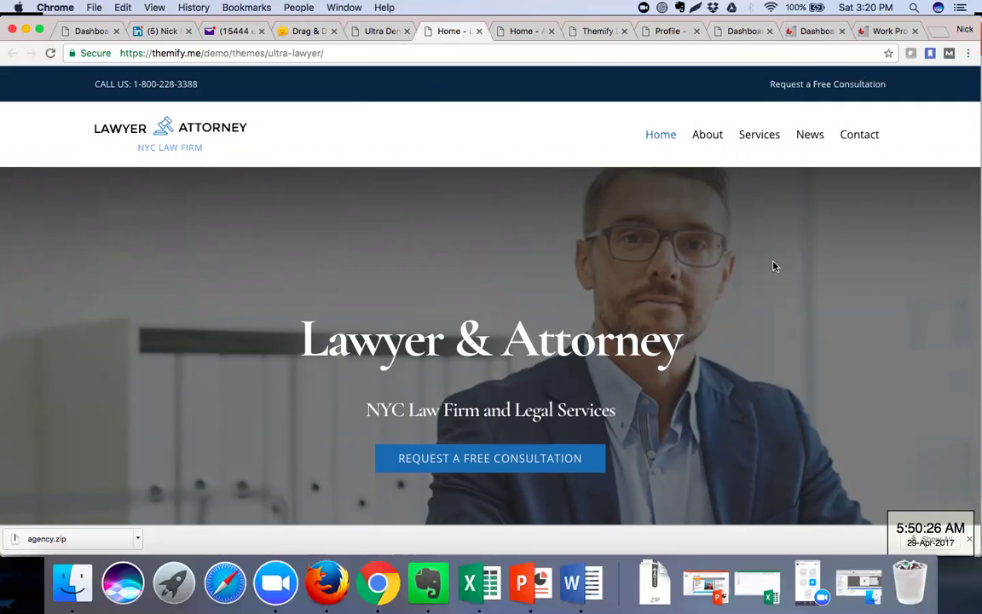
Review the lawyer demo's Our Services, Testimonials, Our Lawyers and FAQs sections down to the Press & News articles.
scroll(772, 266, down, 2)
scroll(773, 266, down, 5)
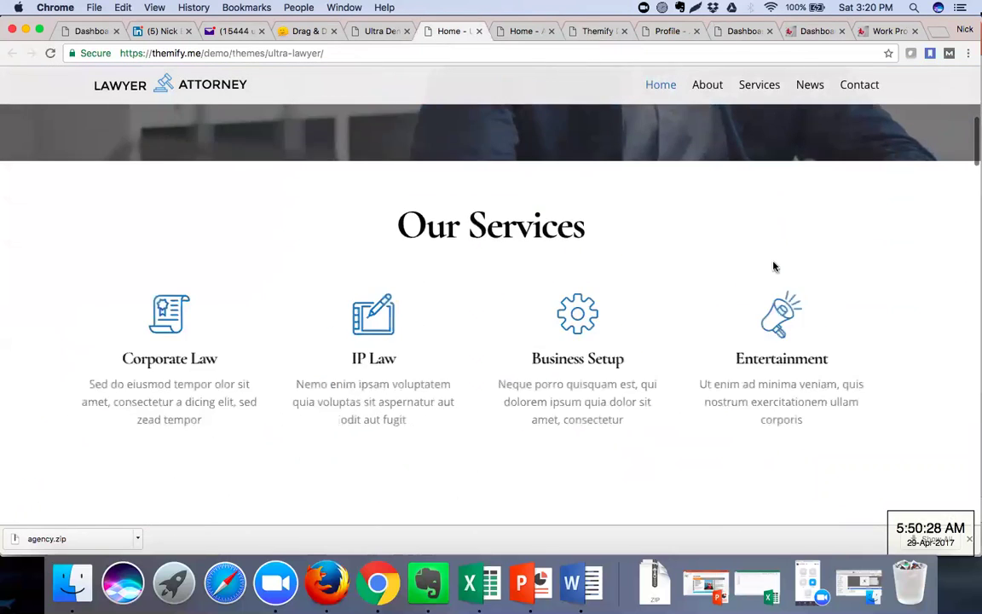
scroll(773, 266, down, 5)
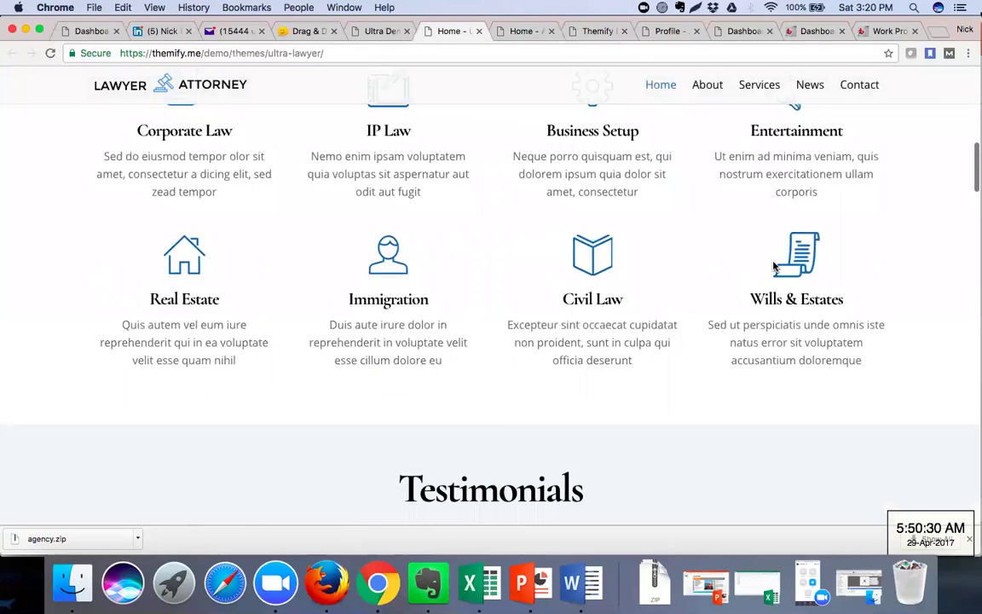
scroll(773, 266, down, 6)
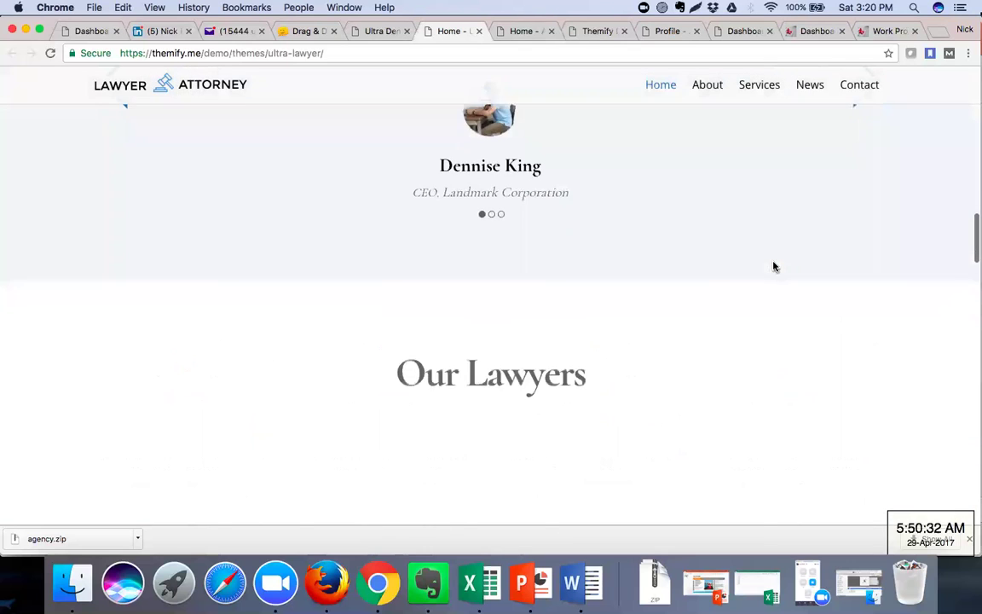
scroll(773, 267, down, 1)
scroll(773, 267, down, 4)
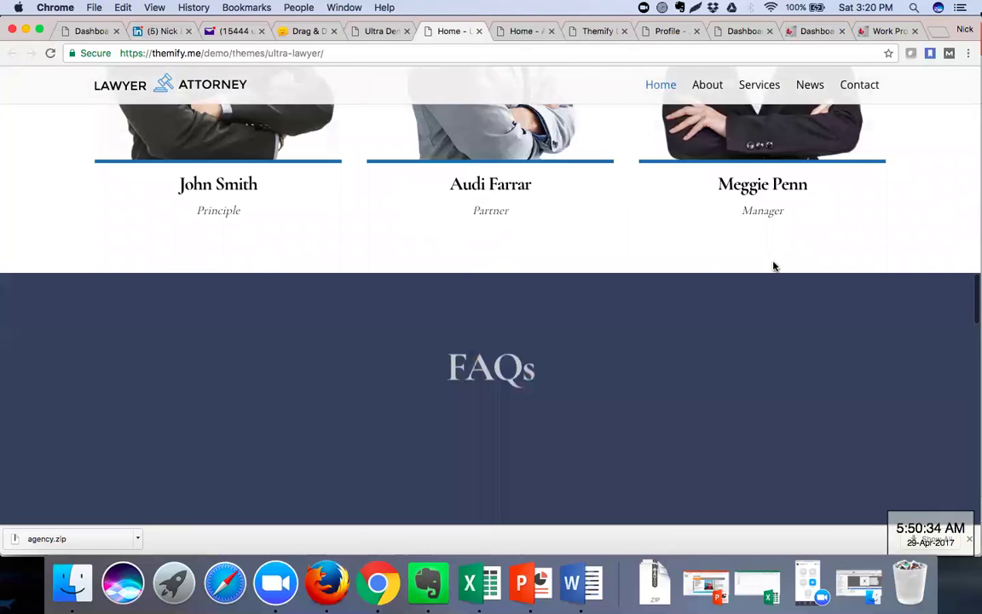
scroll(773, 267, down, 10)
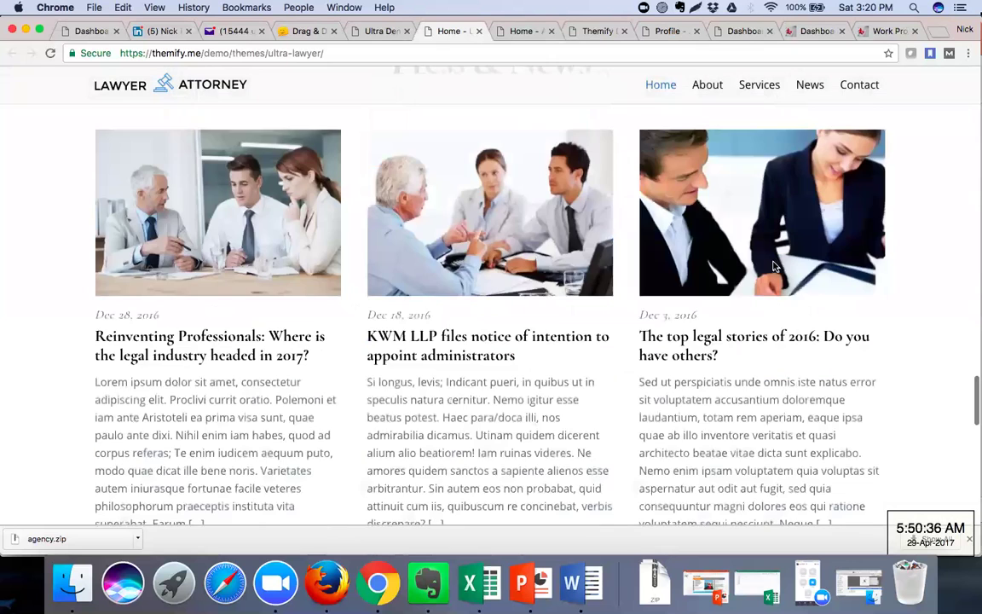
Check the lawyer demo's footer, skim the Ultra Agency demo, and return to the opening banner of the Float demo.
scroll(772, 267, down, 10)
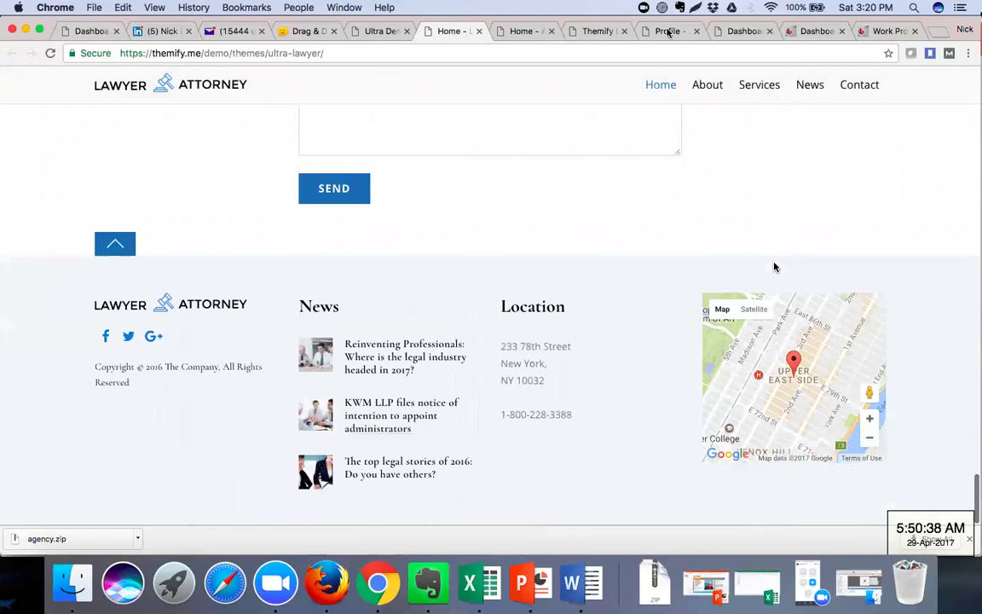
click(523, 34)
scroll(708, 235, down, 10)
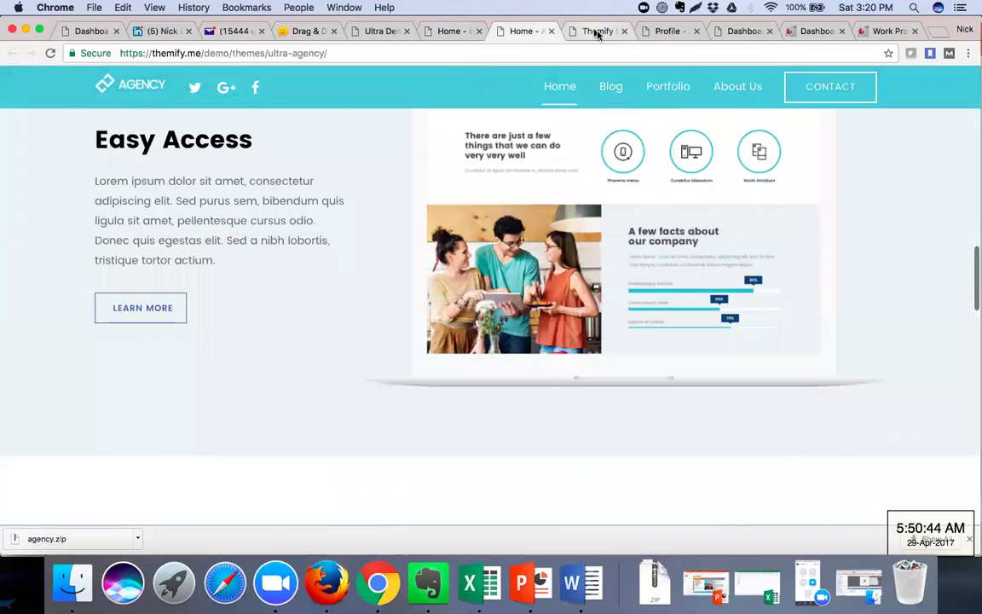
click(598, 34)
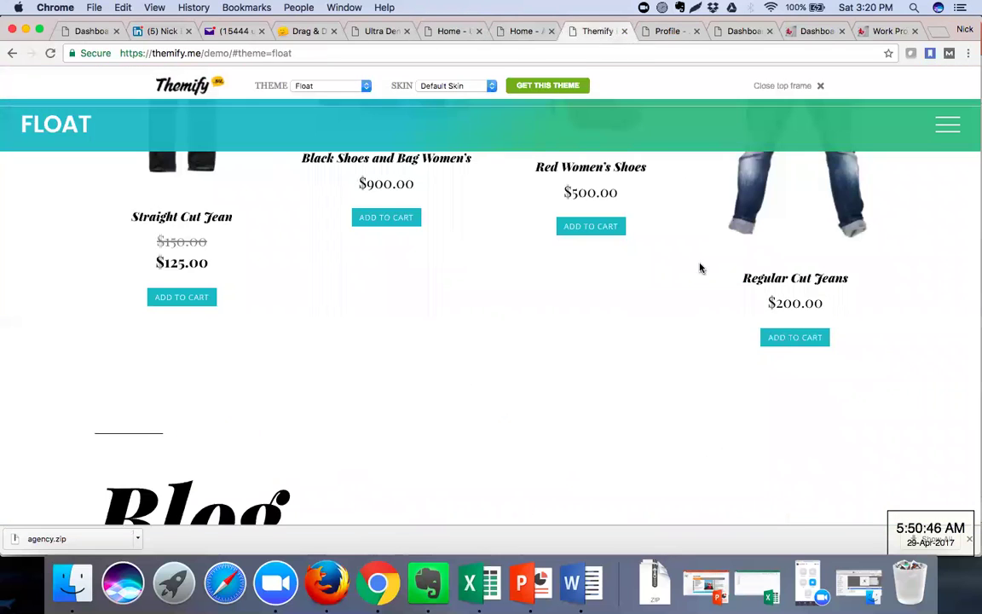
scroll(701, 268, up, 8)
scroll(701, 268, up, 10)
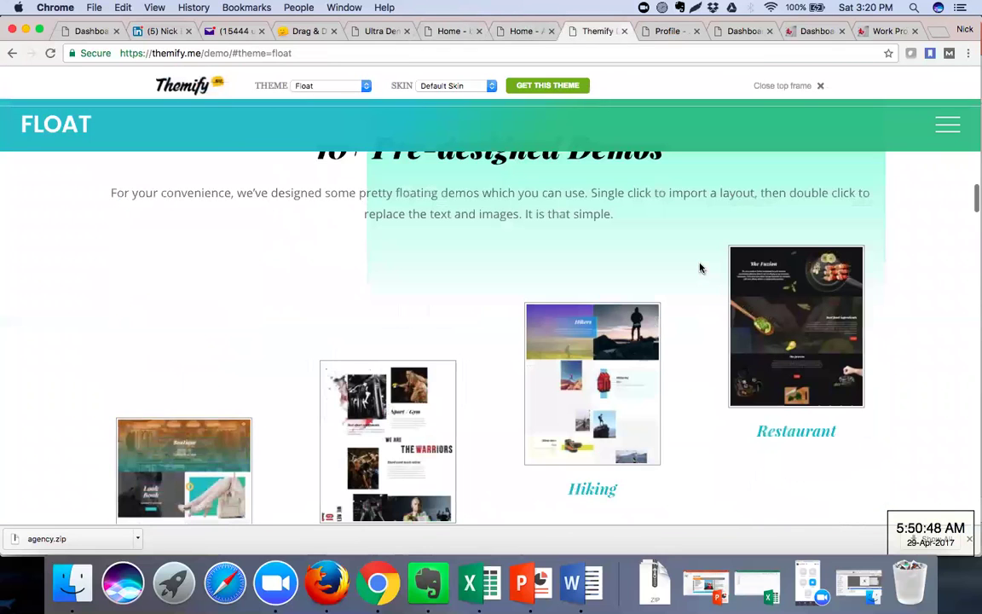
scroll(700, 267, up, 10)
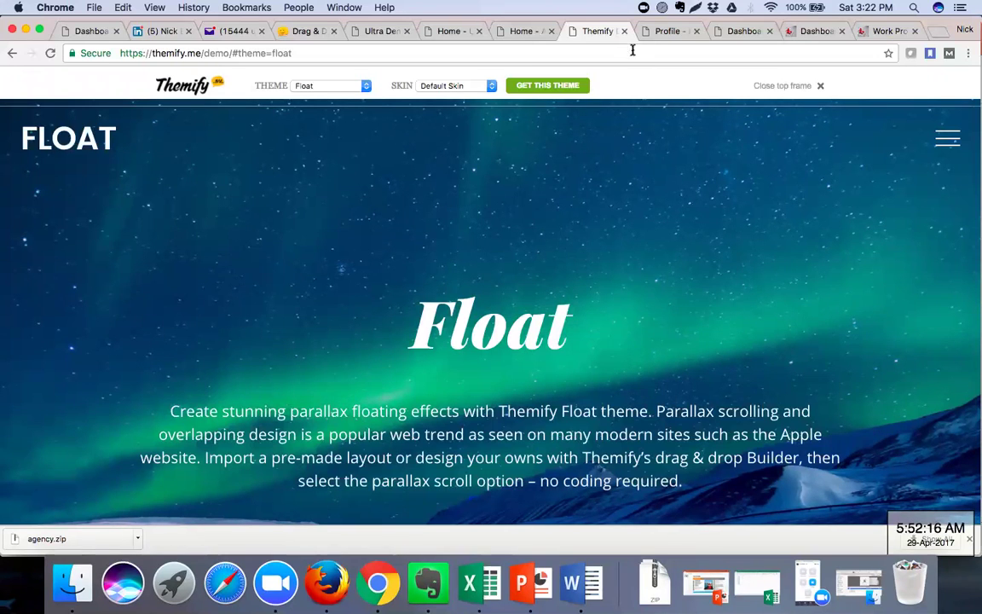
Switch back to the Ultra Lawyer & Attorney demo and return to its opening banner with the site navigation.
click(441, 34)
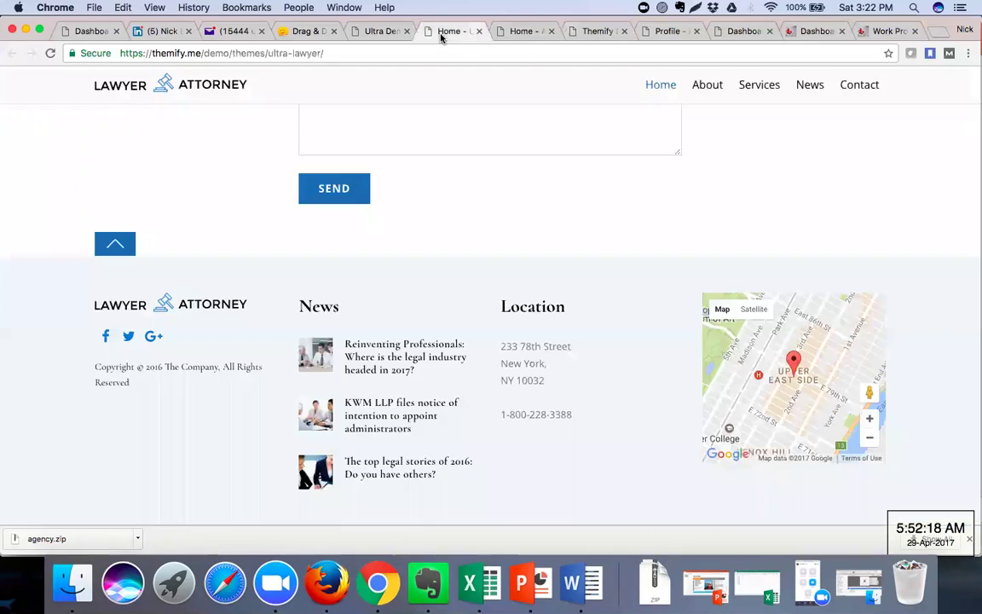
scroll(209, 187, up, 3)
scroll(209, 188, up, 10)
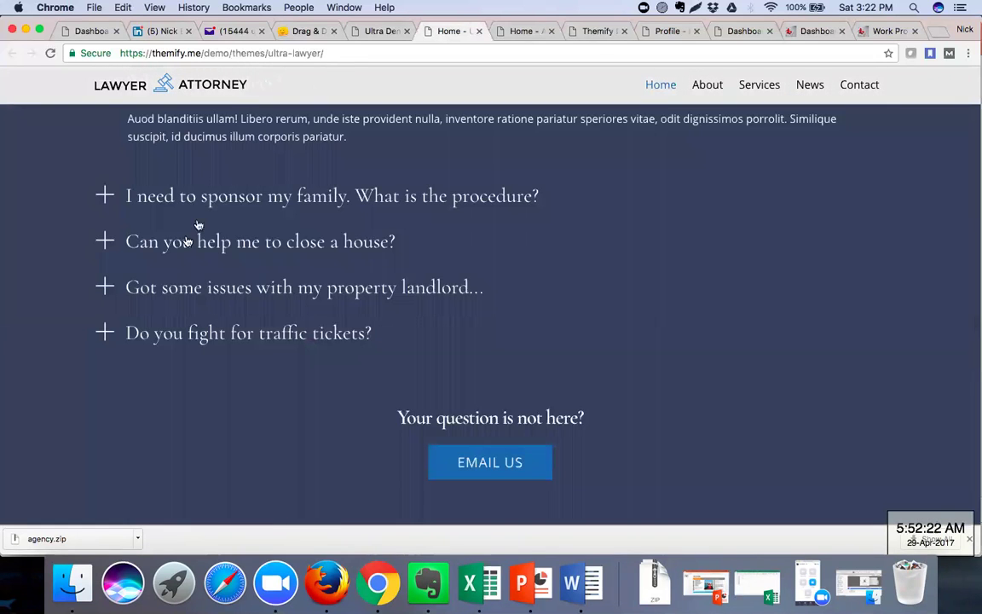
scroll(171, 241, up, 10)
scroll(187, 242, up, 15)
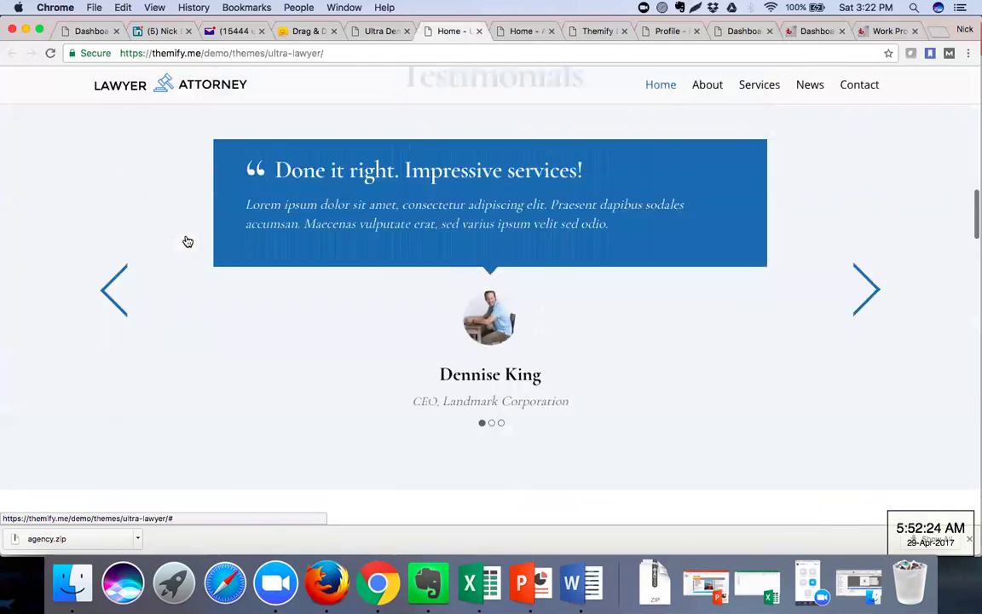
scroll(187, 241, up, 2)
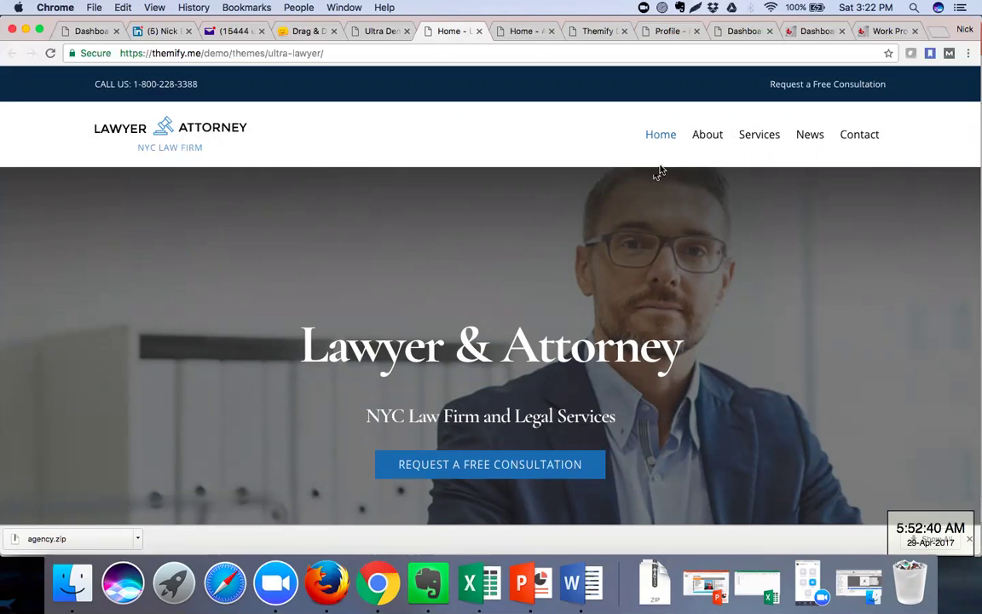
Open the lawyer demo's About page and review its History of Company and founder sections.
click(706, 136)
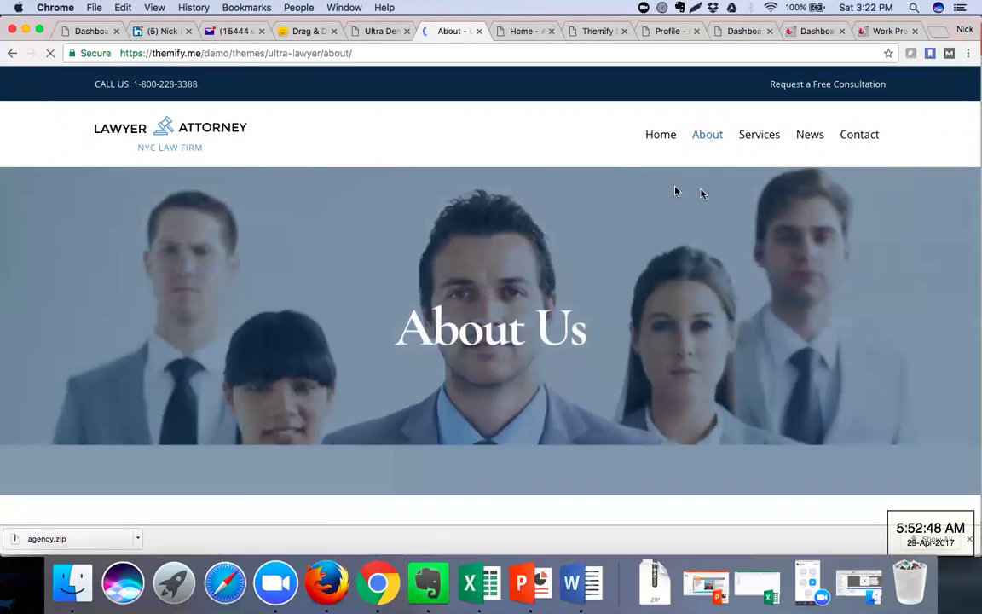
scroll(588, 145, down, 5)
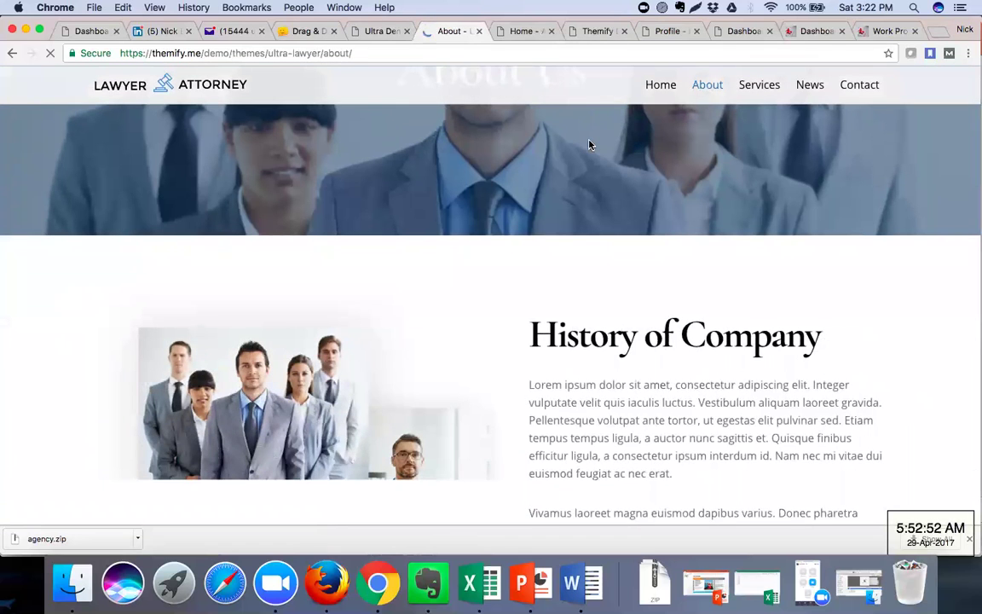
scroll(588, 145, down, 5)
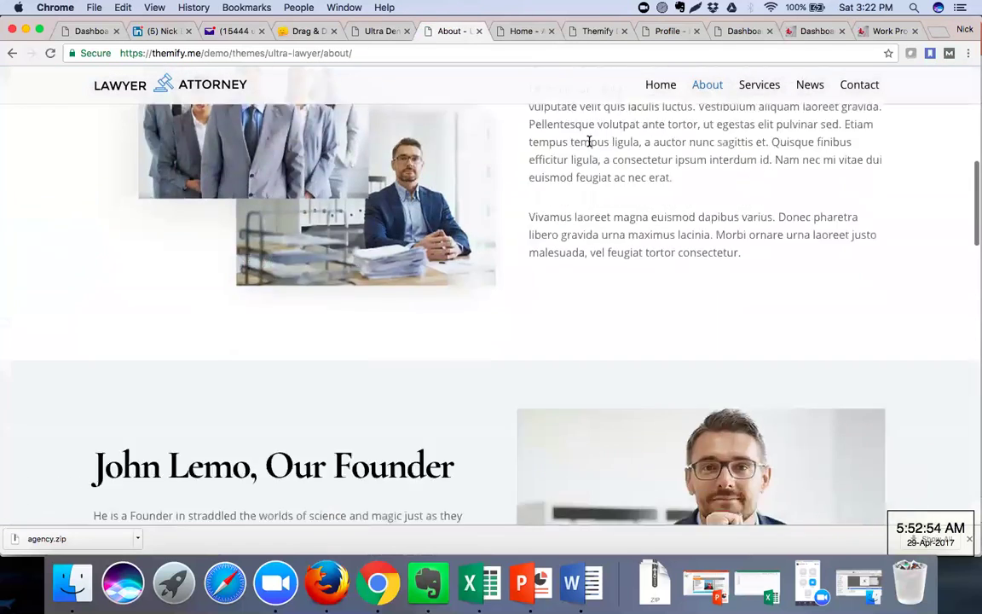
scroll(588, 144, down, 3)
scroll(588, 140, down, 3)
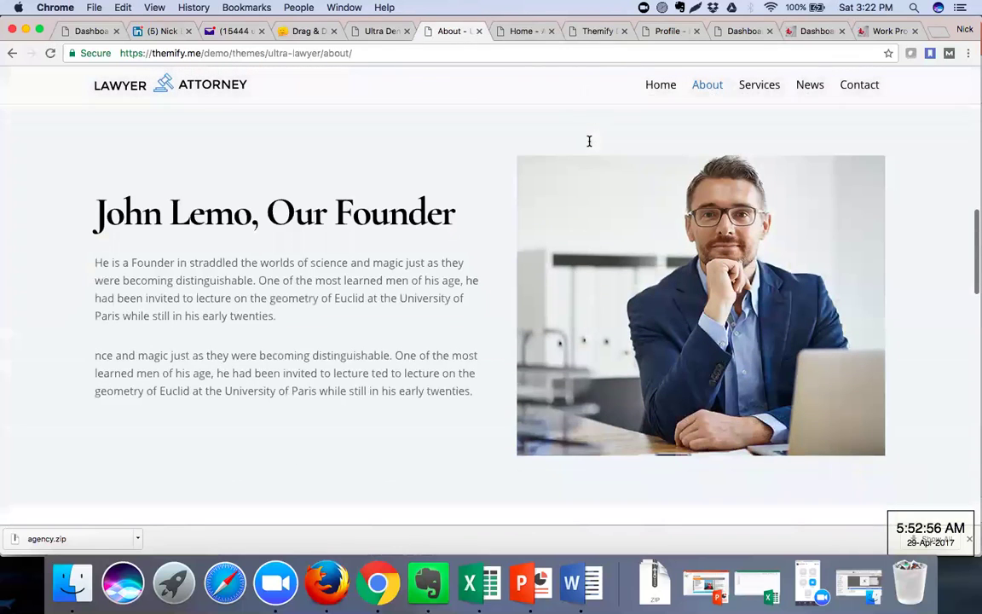
scroll(588, 140, down, 3)
scroll(588, 141, down, 5)
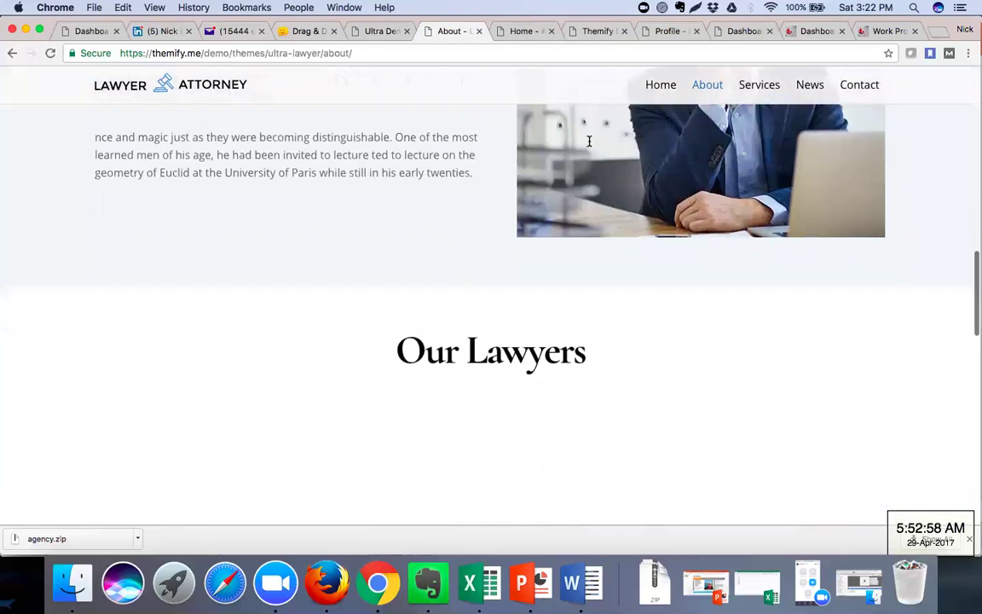
Review the Our Lawyers and Careers sections of the About page down to the footer.
scroll(588, 140, down, 2)
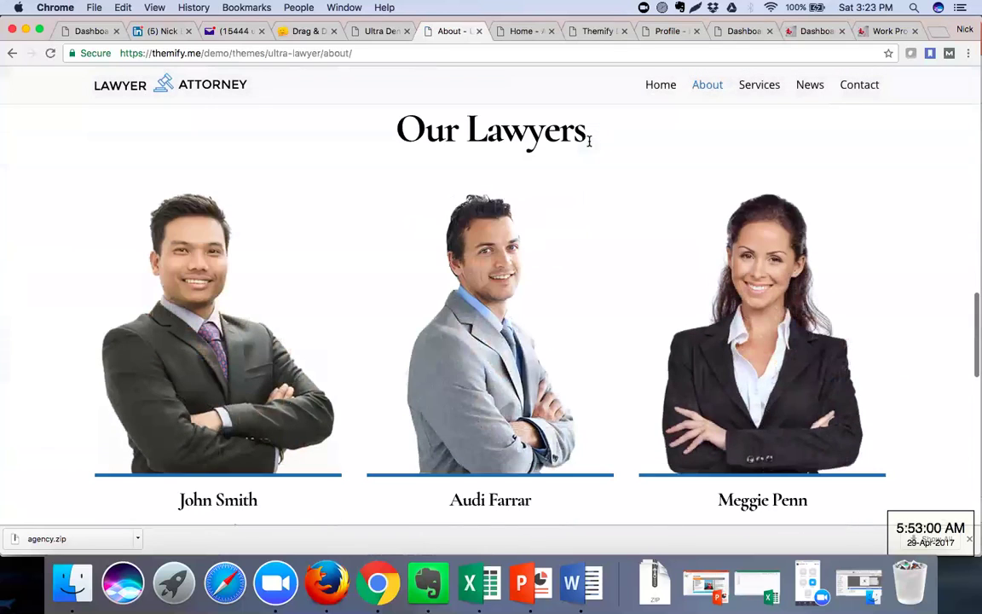
scroll(588, 141, down, 2)
scroll(588, 141, down, 5)
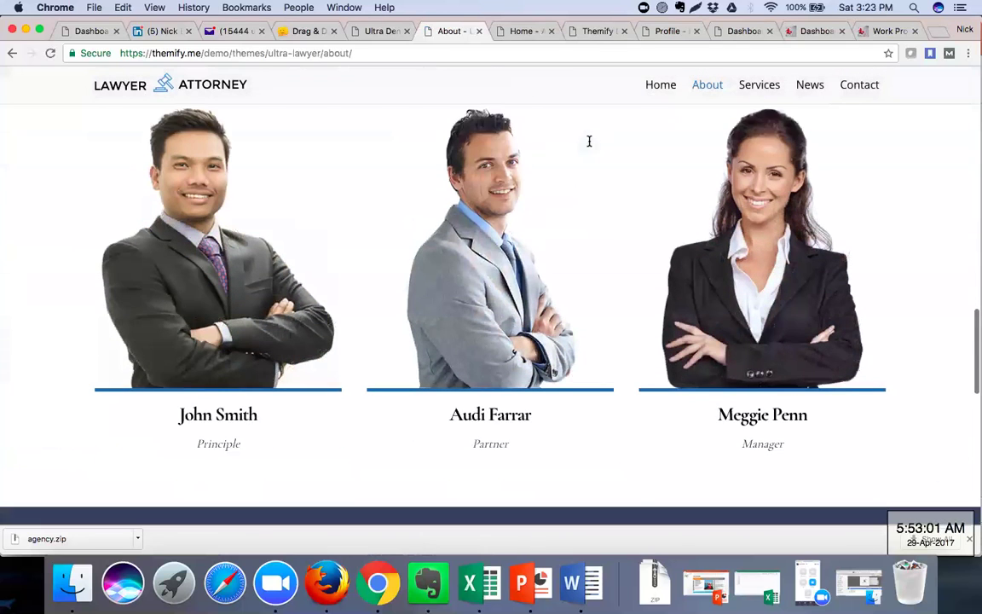
scroll(588, 140, down, 12)
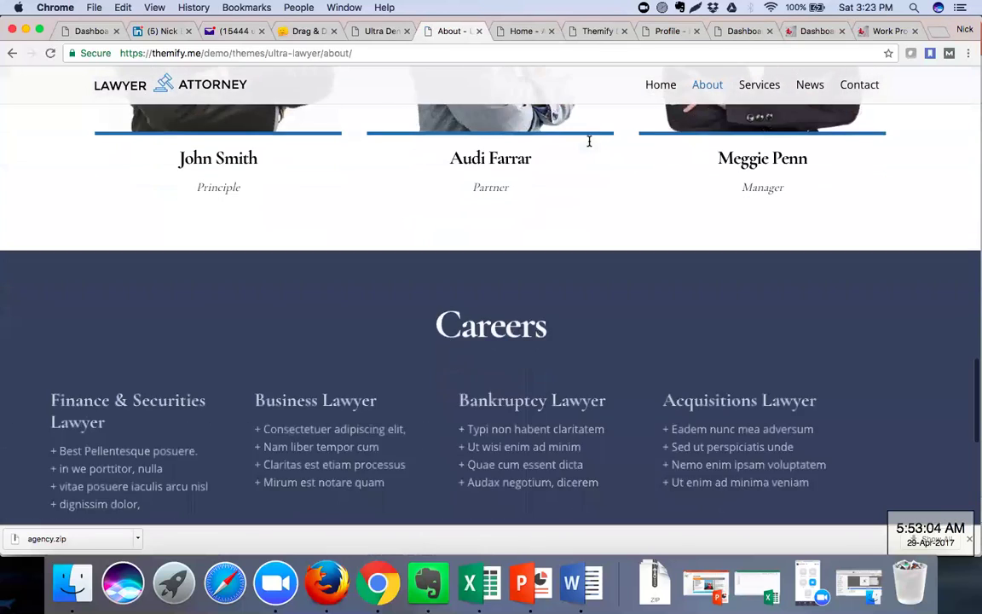
scroll(588, 141, down, 2)
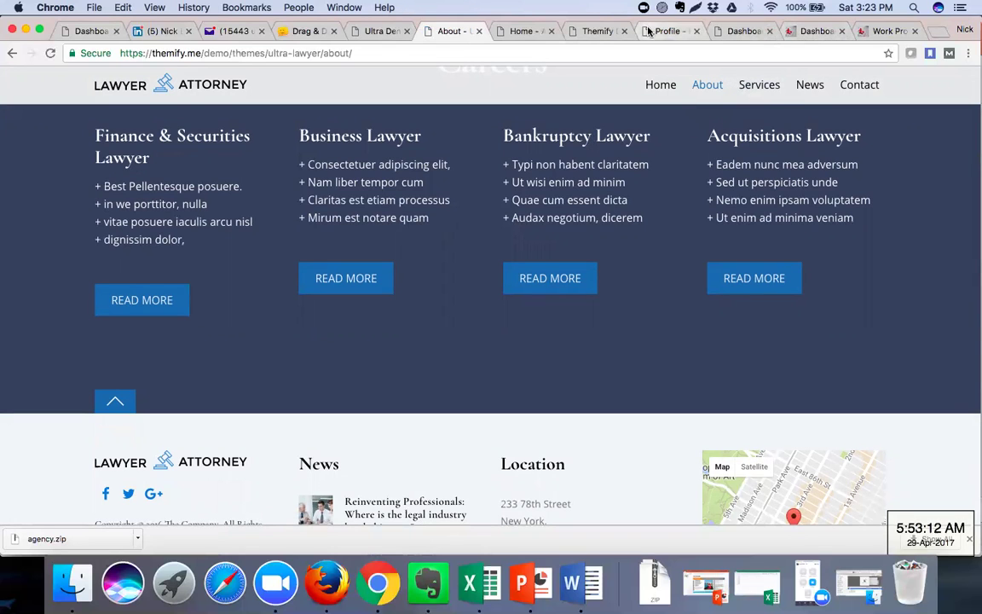
Look over the open Agency, Float, Profile and Ultra demos again, ending at the theme showcase on the Themify home page.
click(525, 34)
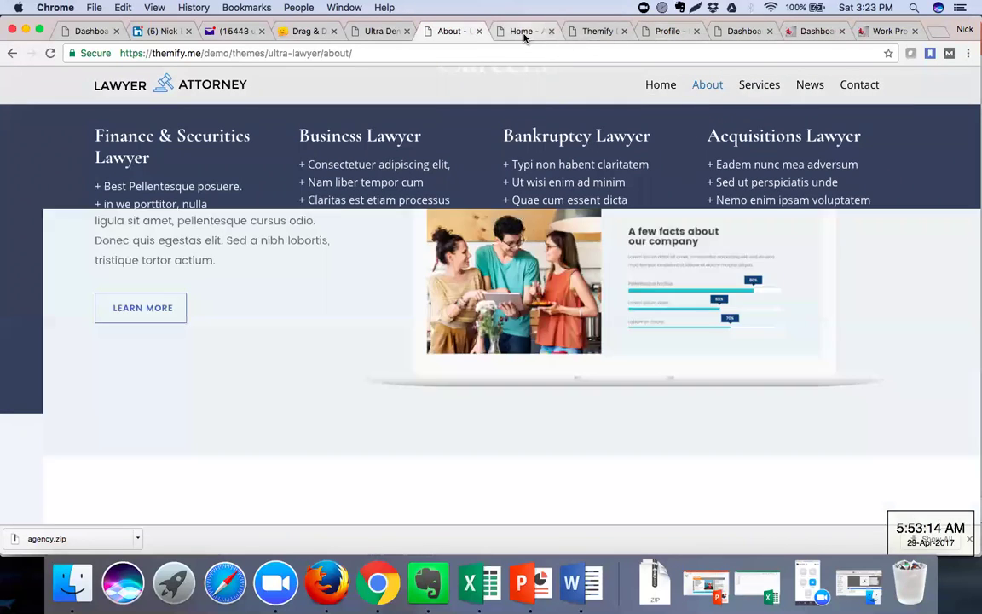
click(590, 38)
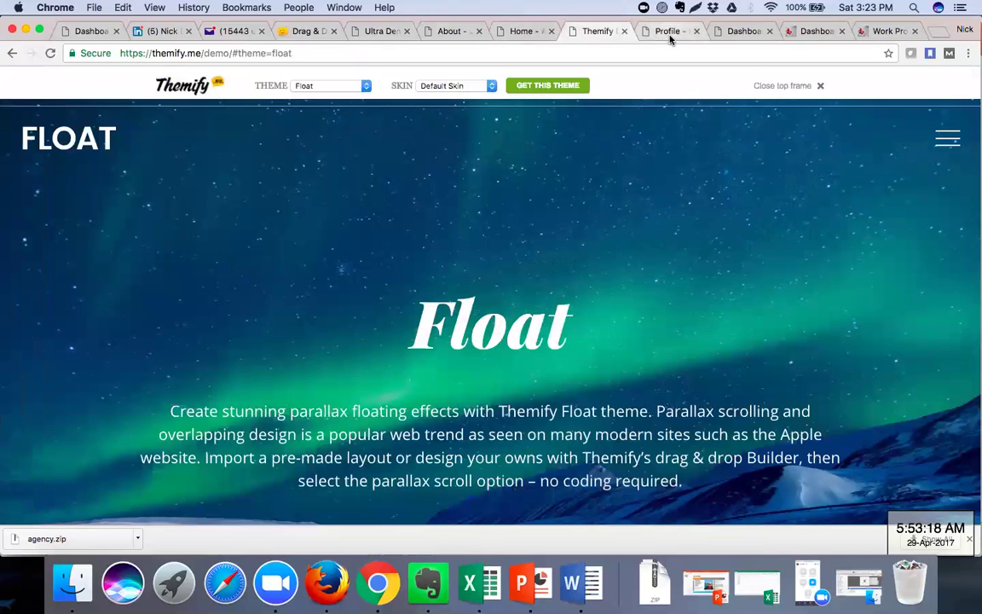
click(670, 38)
click(369, 34)
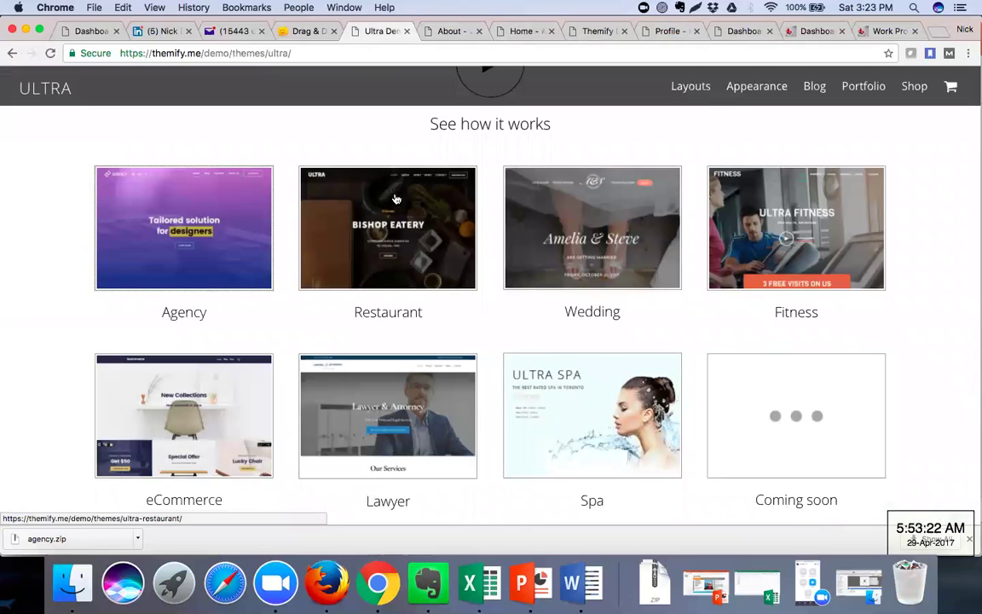
click(309, 32)
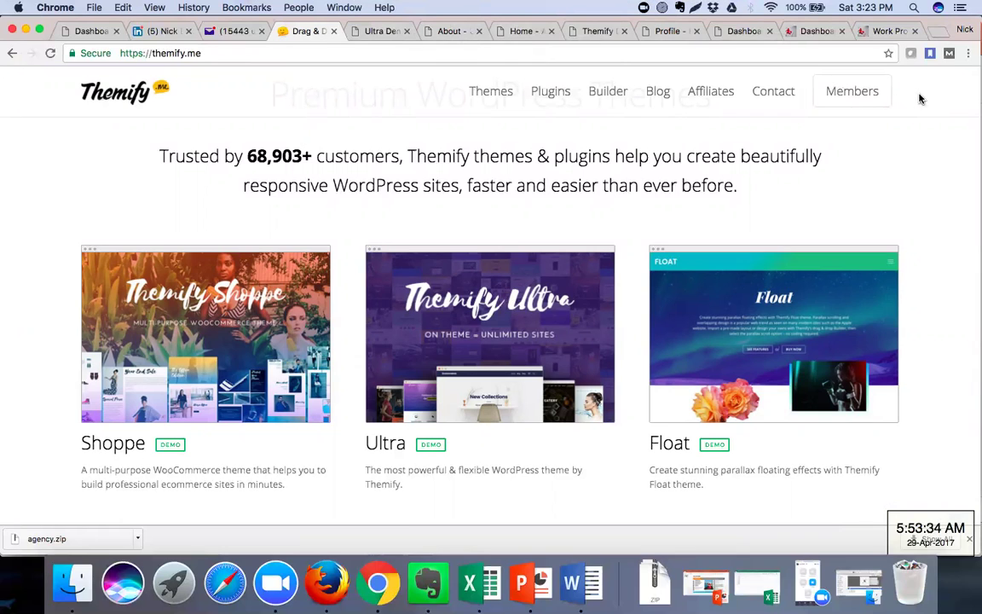
Revisit the Profile, Float, Agency and lawyer demos, and return to the opening section of the Ultra demo.
click(667, 31)
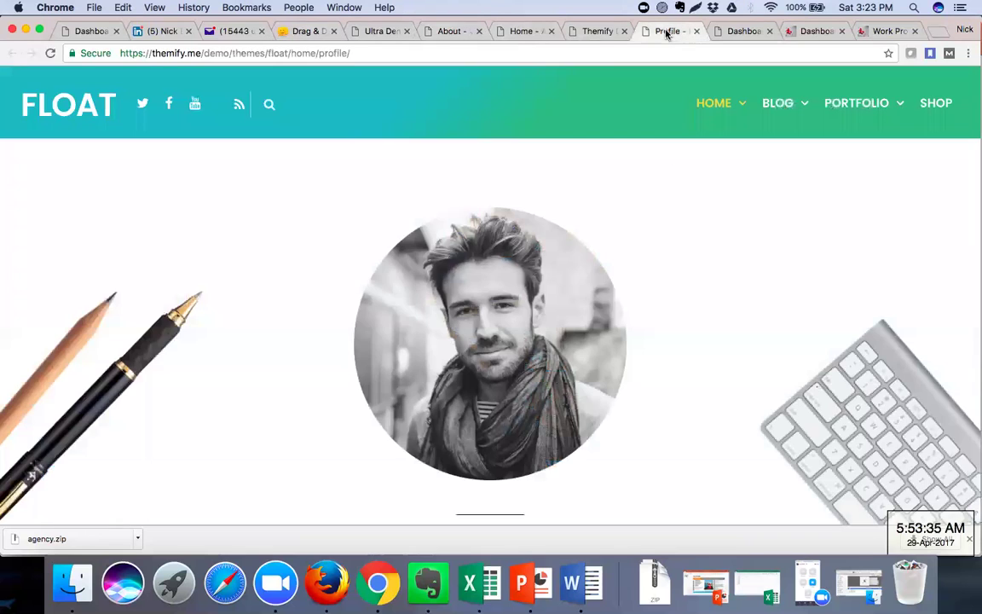
click(598, 33)
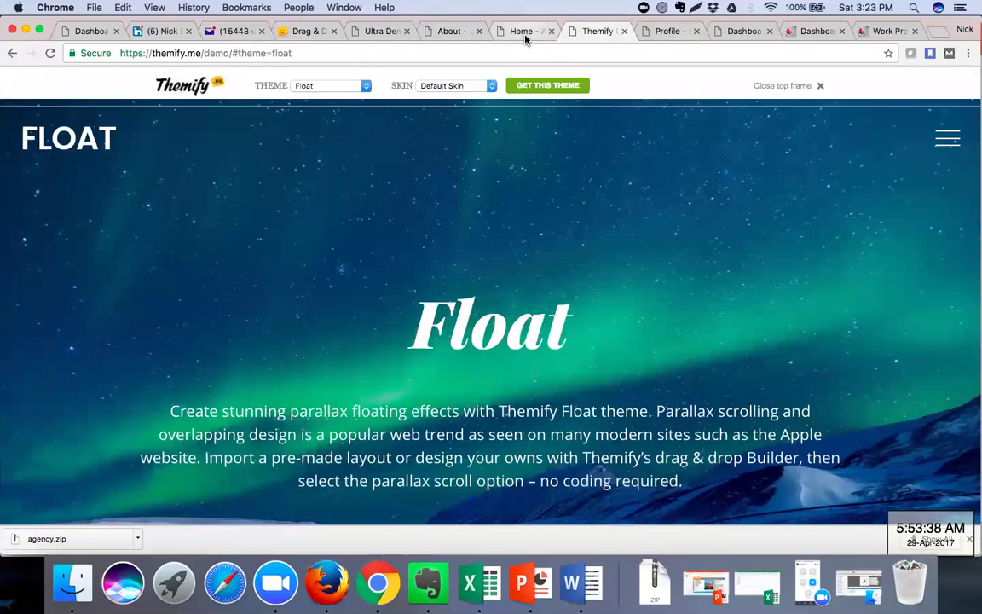
click(523, 36)
click(454, 34)
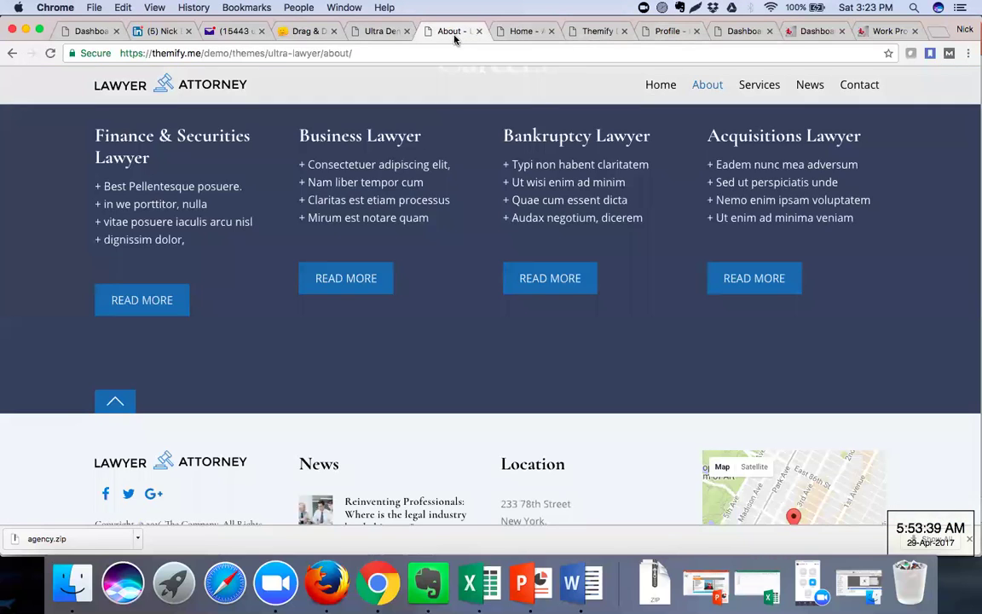
click(375, 31)
scroll(352, 256, up, 15)
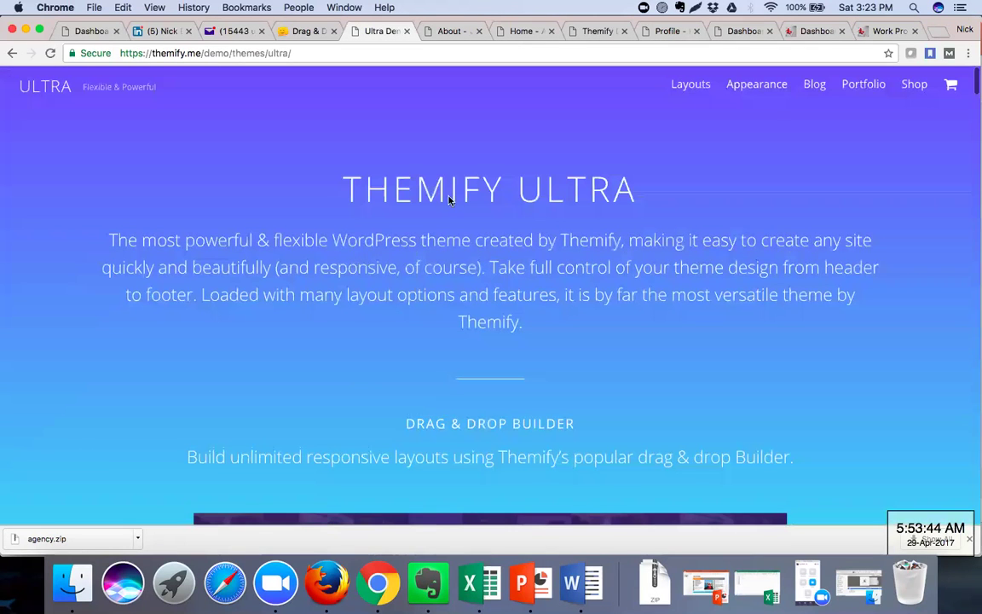
Switch to the Themify member dashboard and bring up the Themes download list.
click(731, 32)
scroll(325, 238, up, 2)
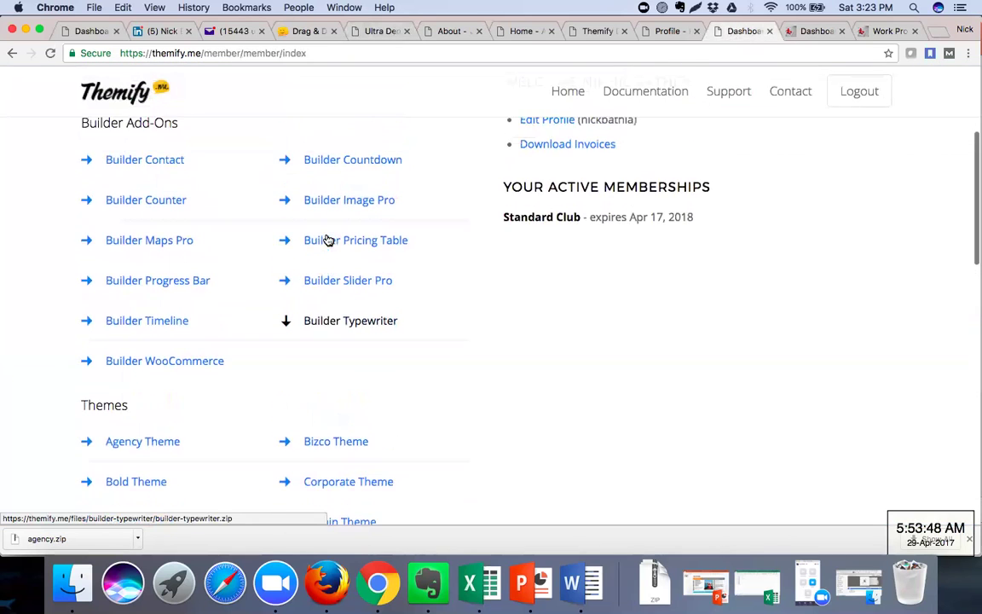
scroll(326, 241, down, 5)
click(124, 270)
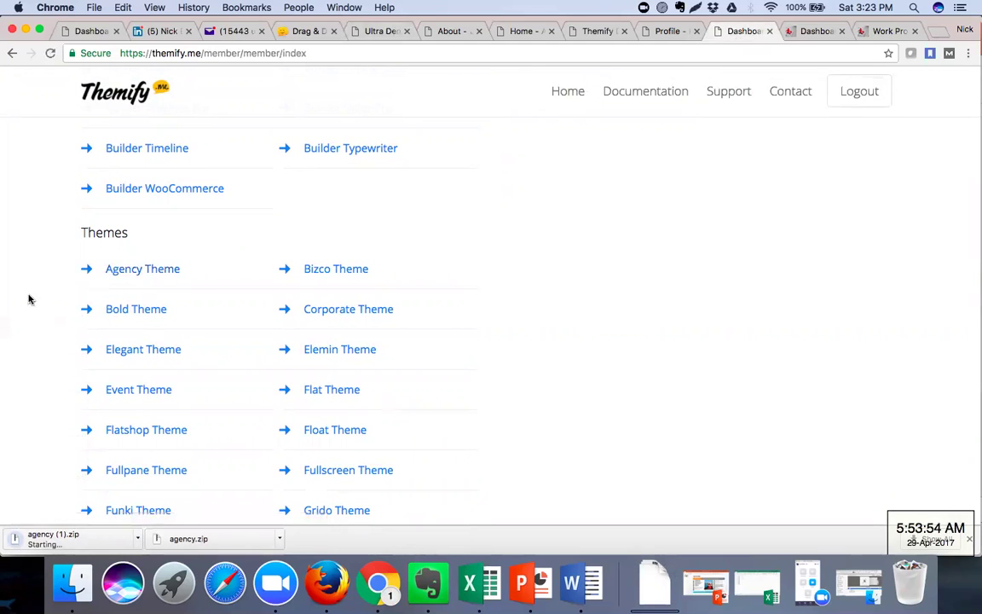
click(137, 539)
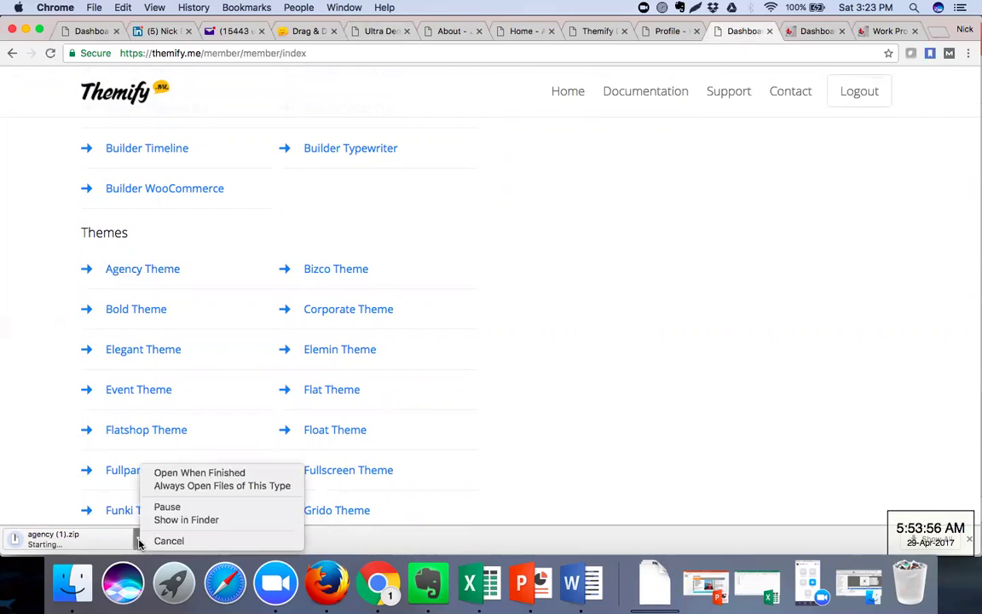
click(165, 541)
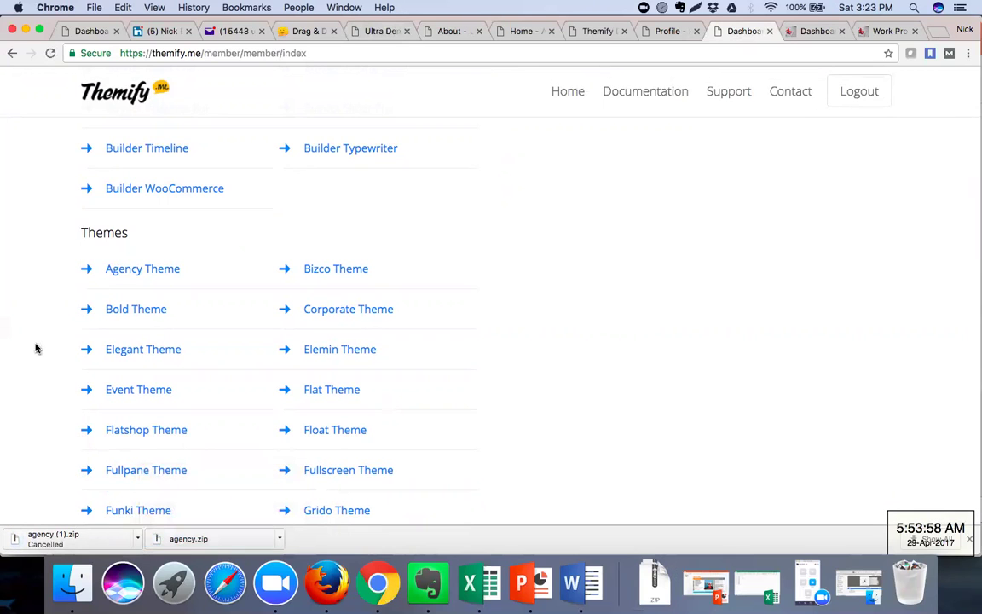
Look through the member dashboard's downloads and download the Ultra Theme.
scroll(36, 347, up, 10)
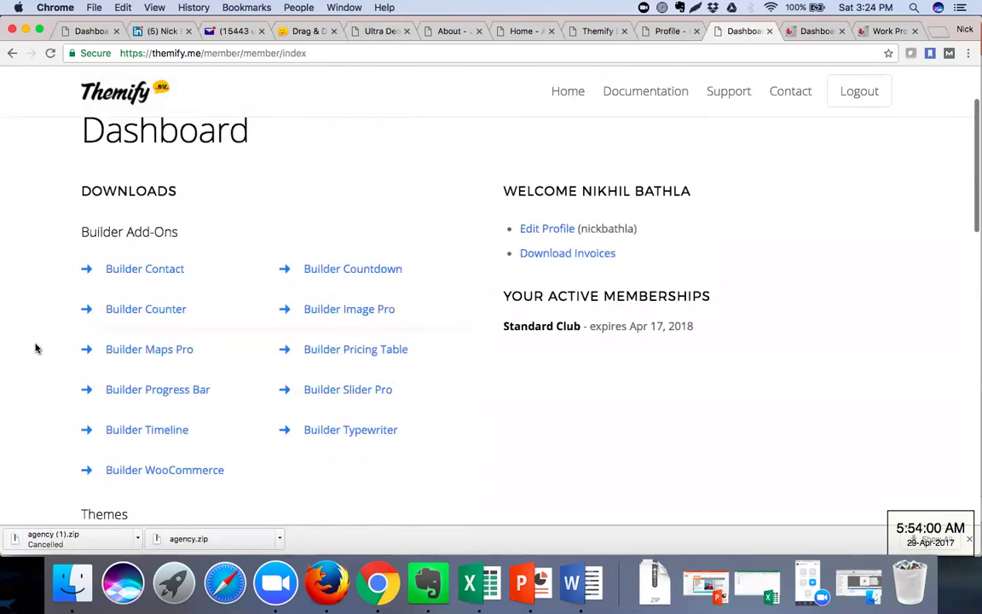
scroll(35, 348, down, 12)
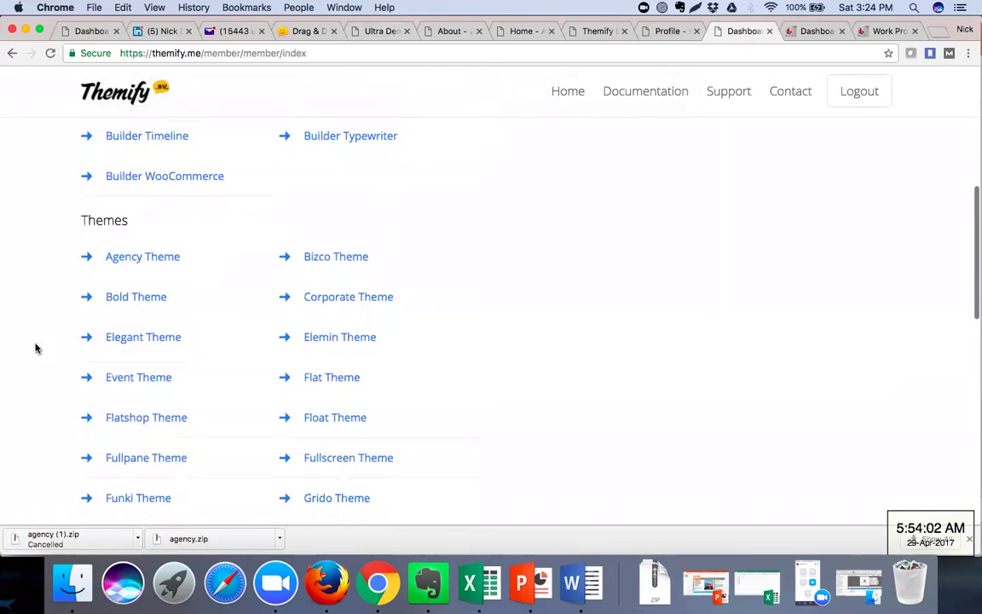
scroll(36, 347, down, 8)
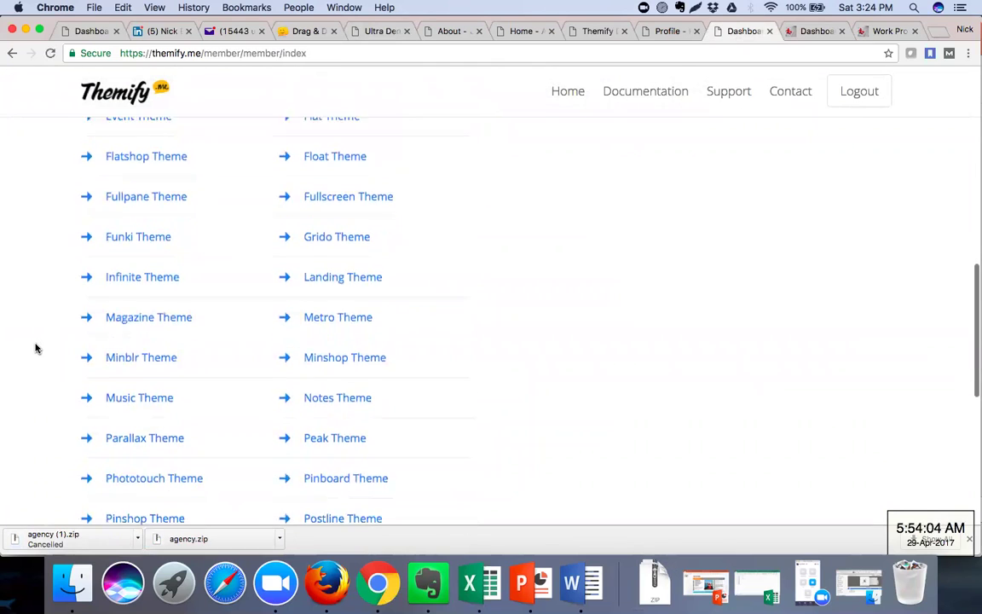
scroll(36, 347, down, 6)
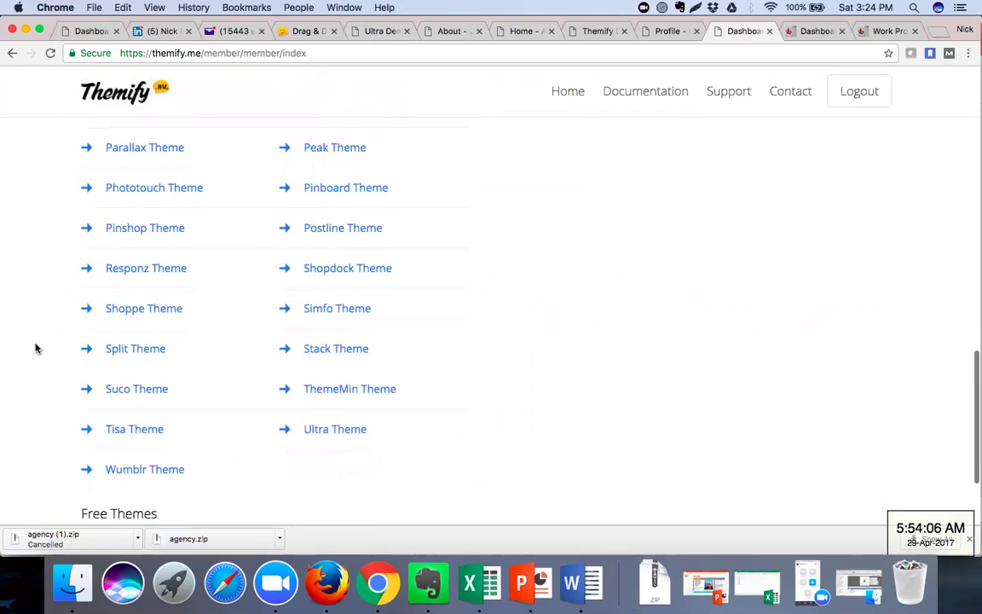
click(323, 431)
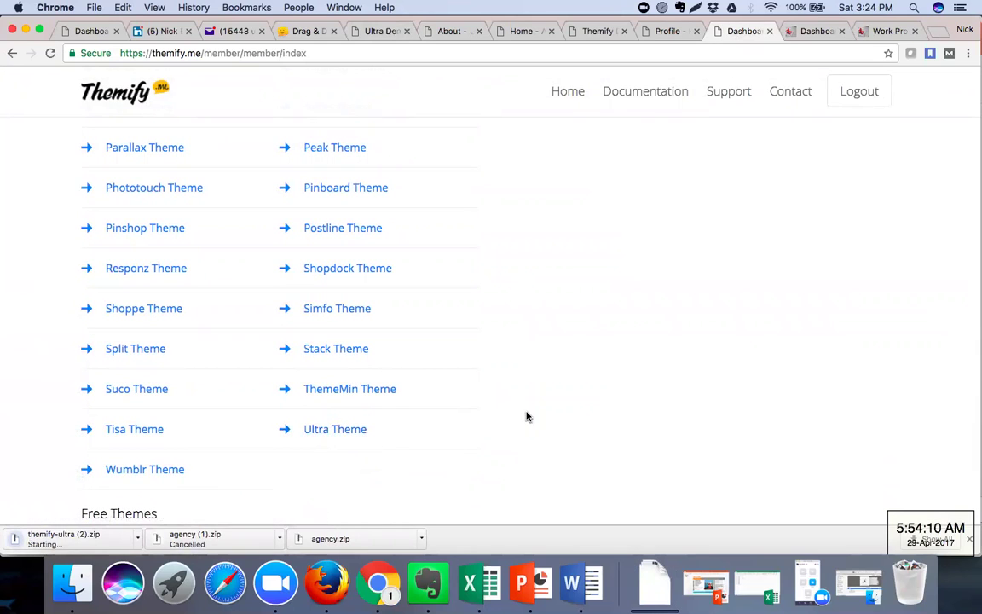
Look through the rest of the Themify theme download list and revisit the Float Profile demo.
scroll(525, 416, down, 3)
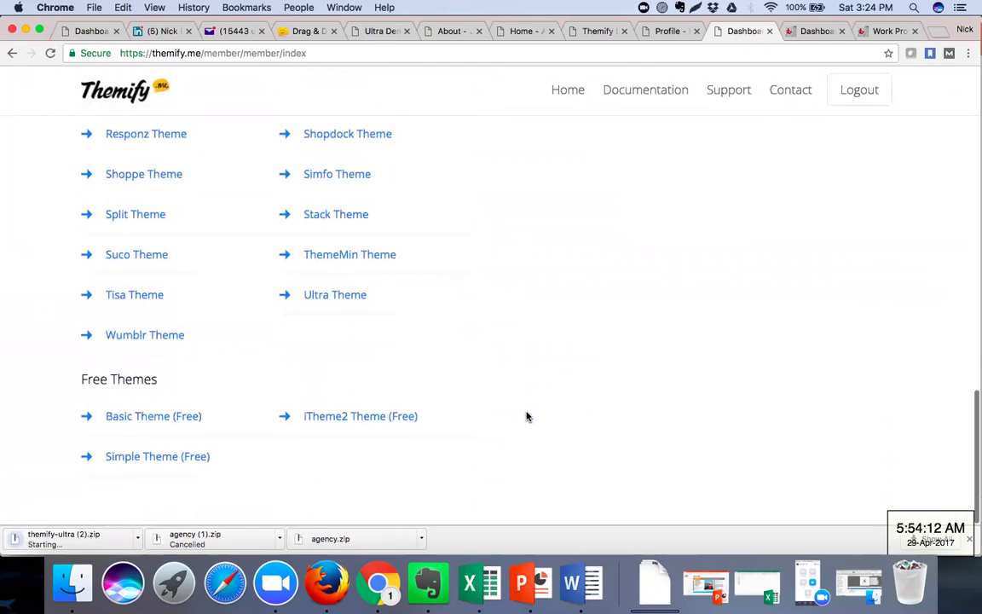
scroll(526, 416, up, 3)
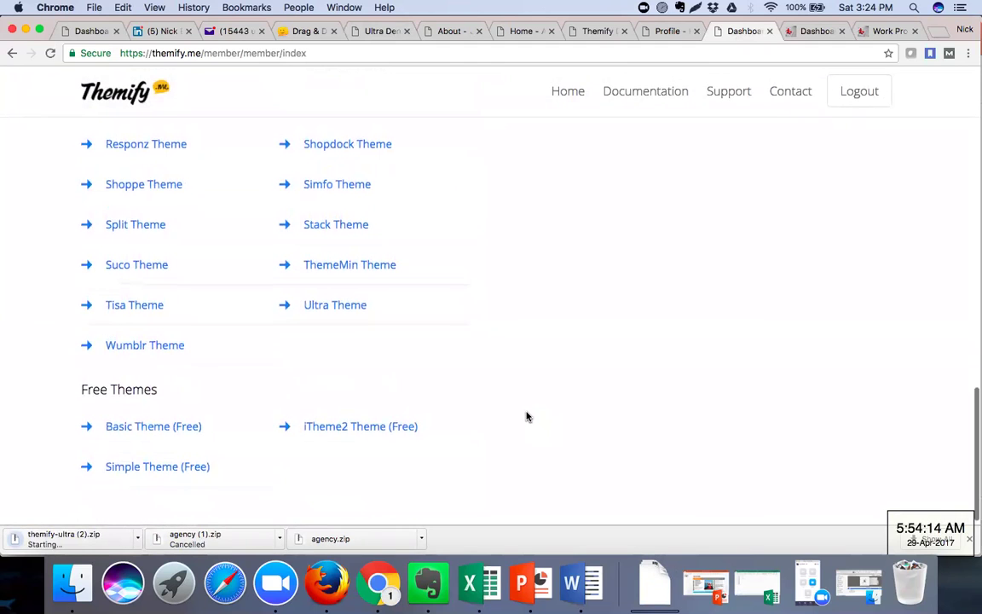
scroll(526, 416, up, 1)
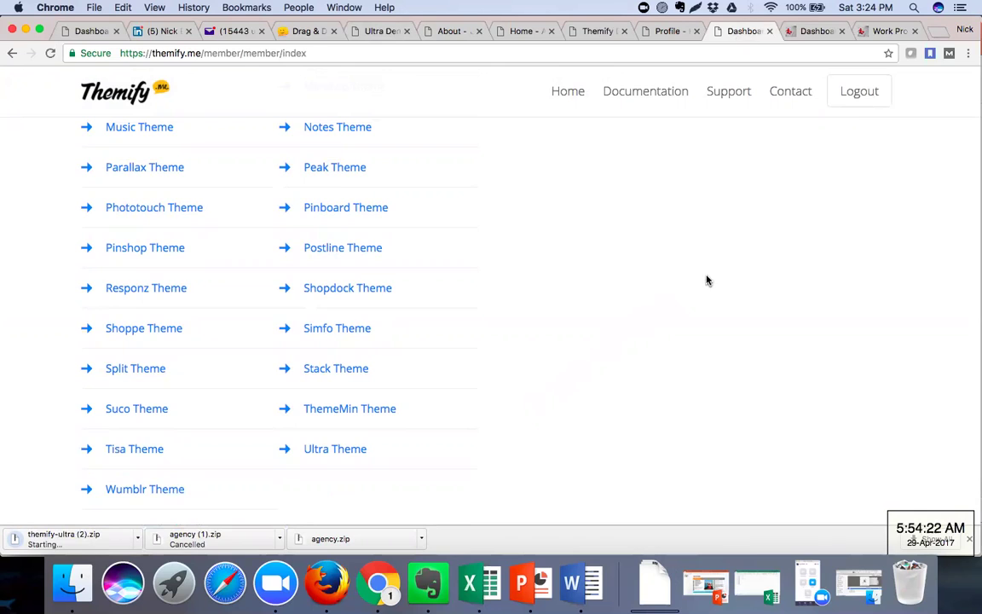
key(super+shift+t)
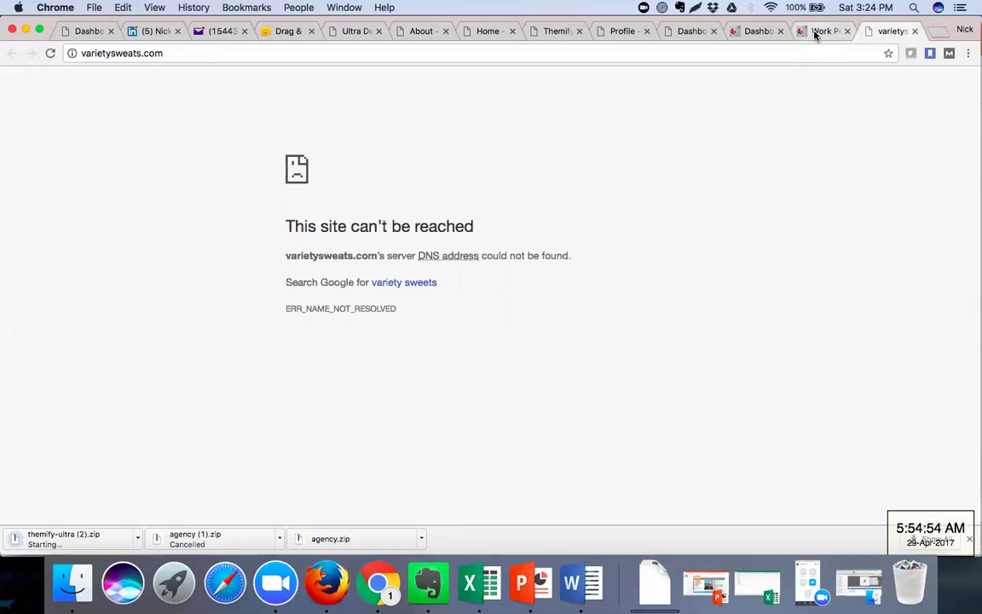
click(679, 34)
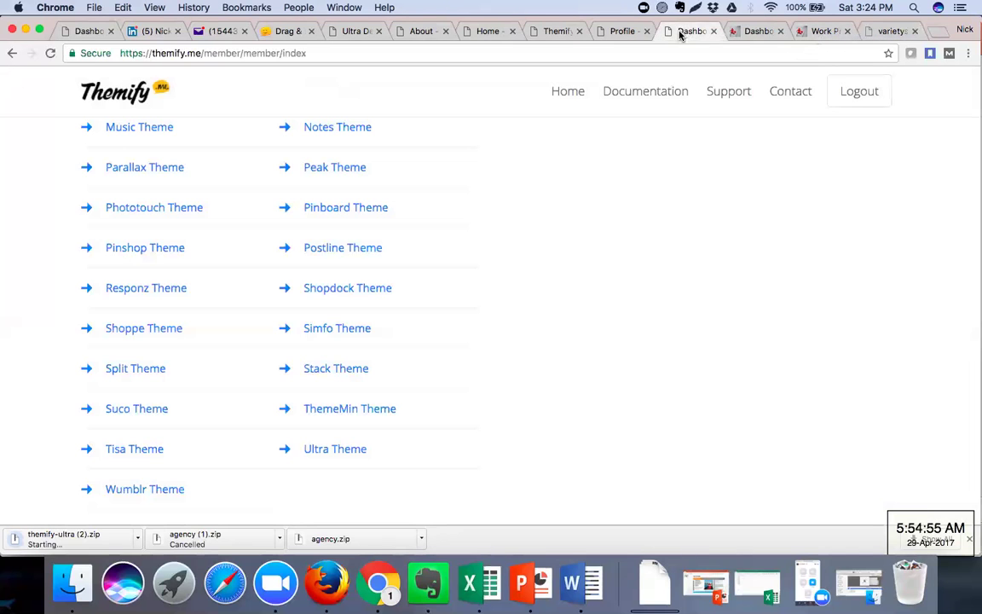
click(627, 33)
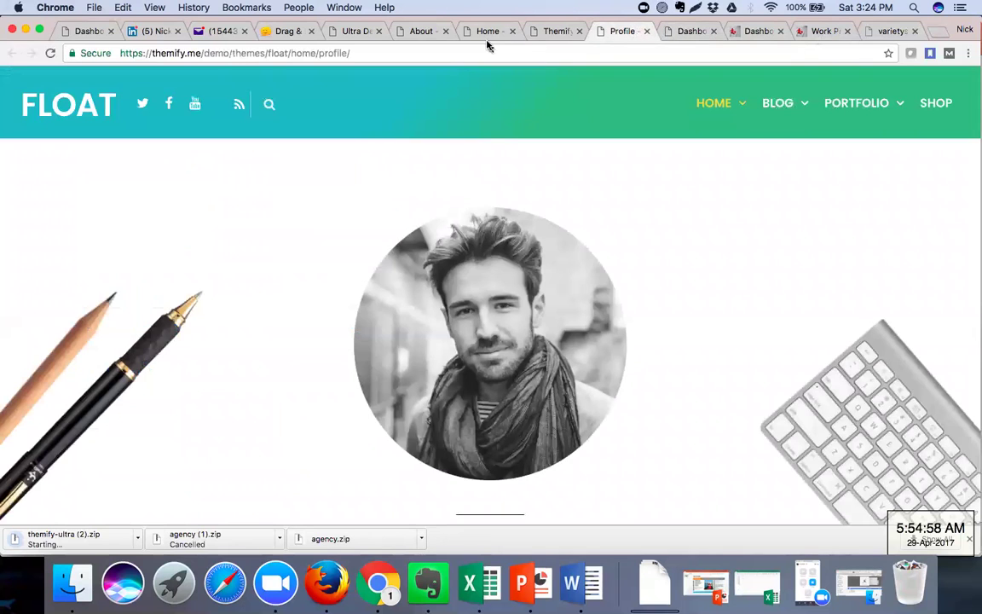
Switch to the site's WordPress dashboard and open the installed themes page.
click(757, 32)
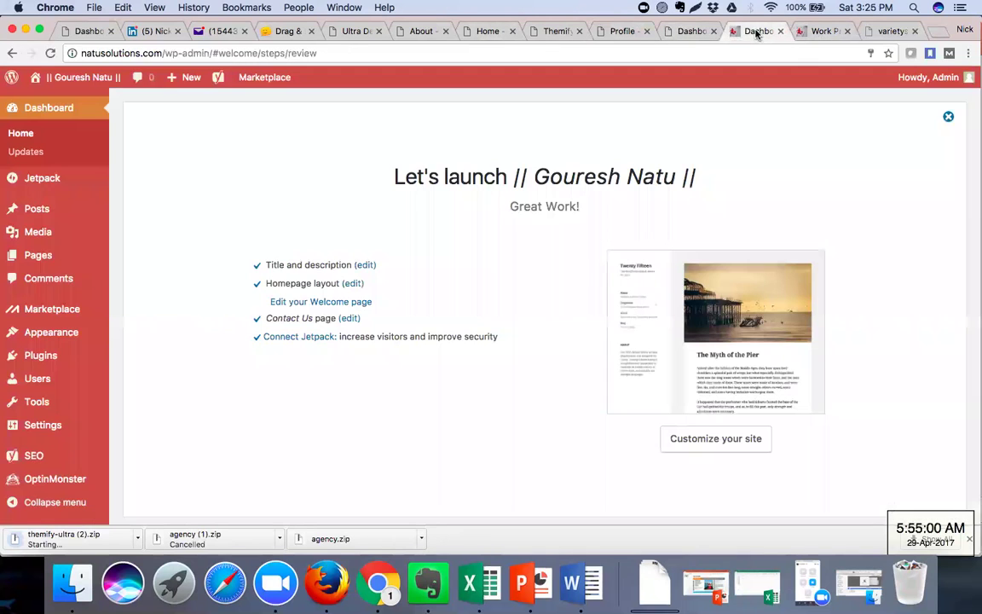
mouse_move(37, 338)
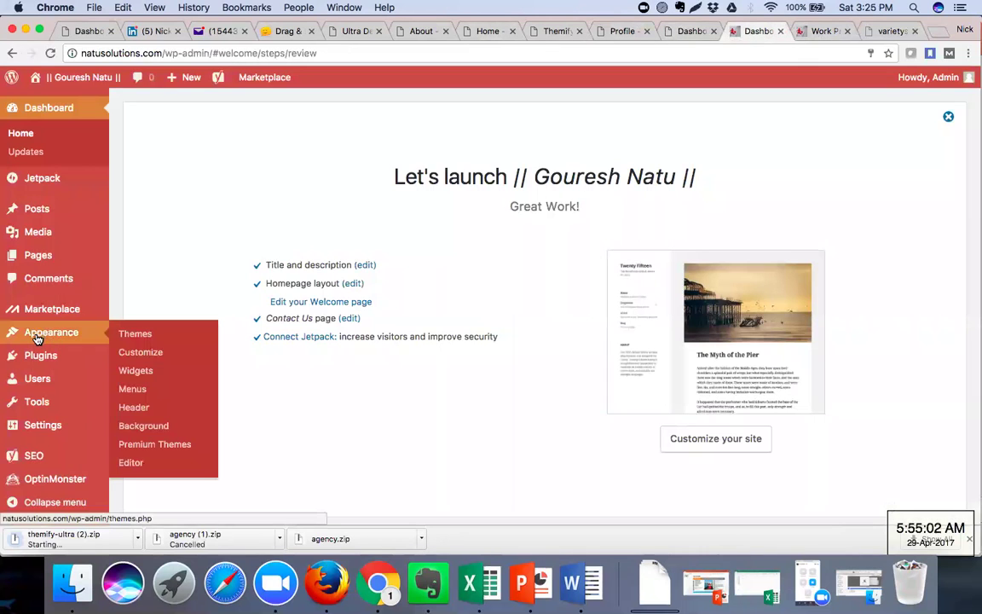
mouse_move(37, 427)
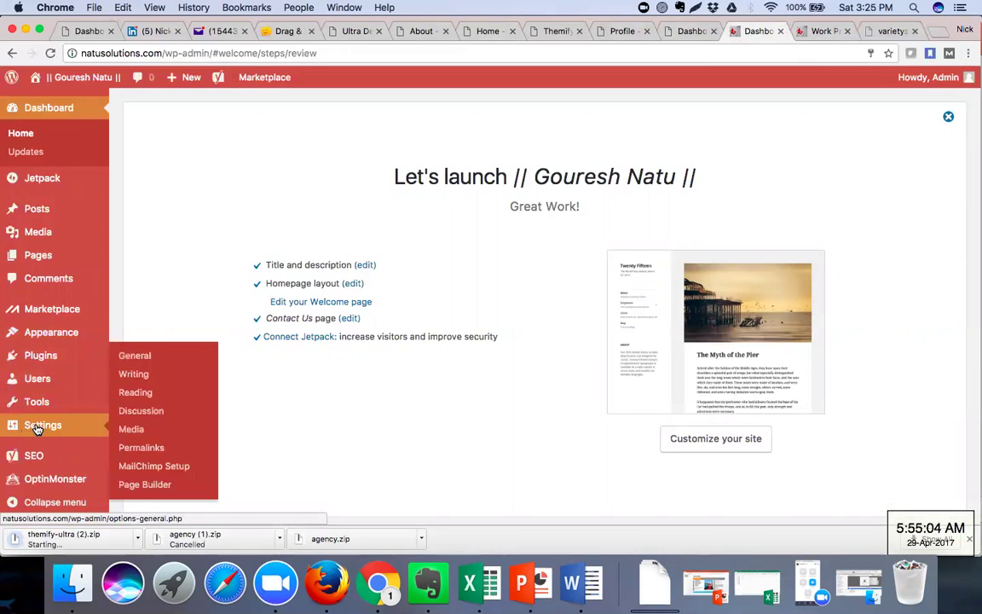
mouse_move(72, 333)
click(146, 339)
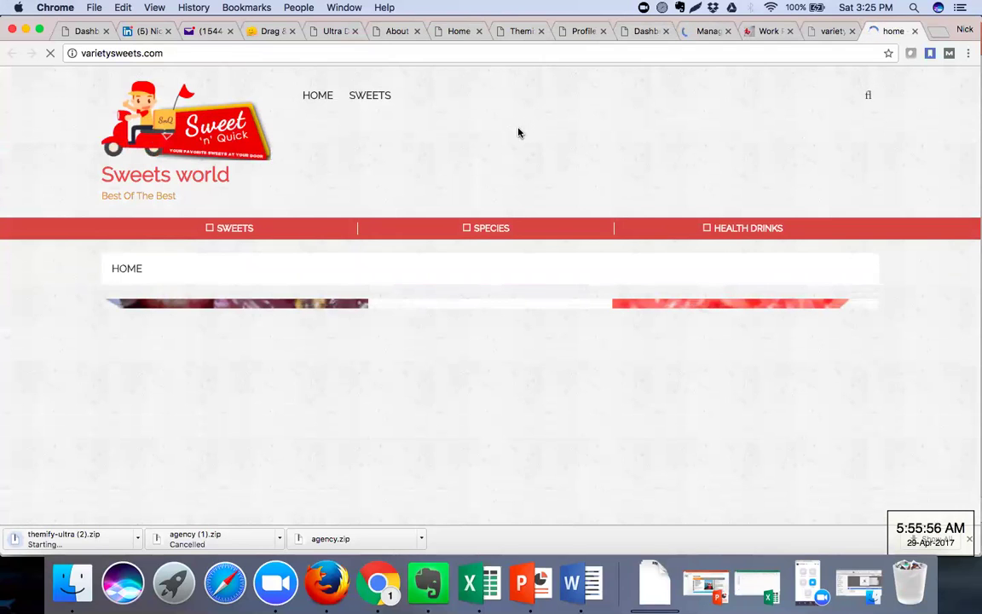
Look over the varietysweets.com home page, examining its header, category bar and image slider.
scroll(518, 132, down, 3)
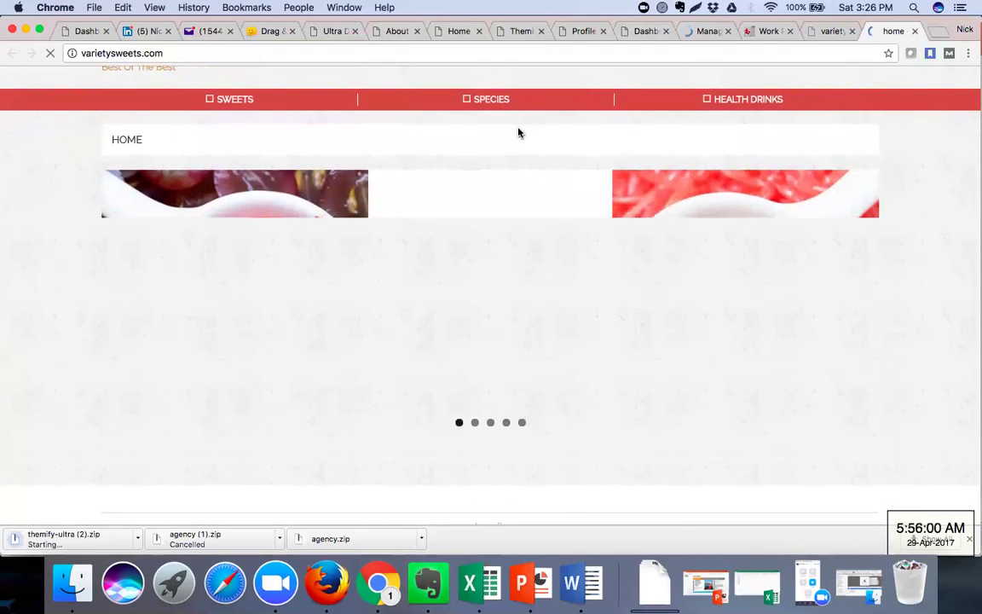
scroll(518, 132, up, 2)
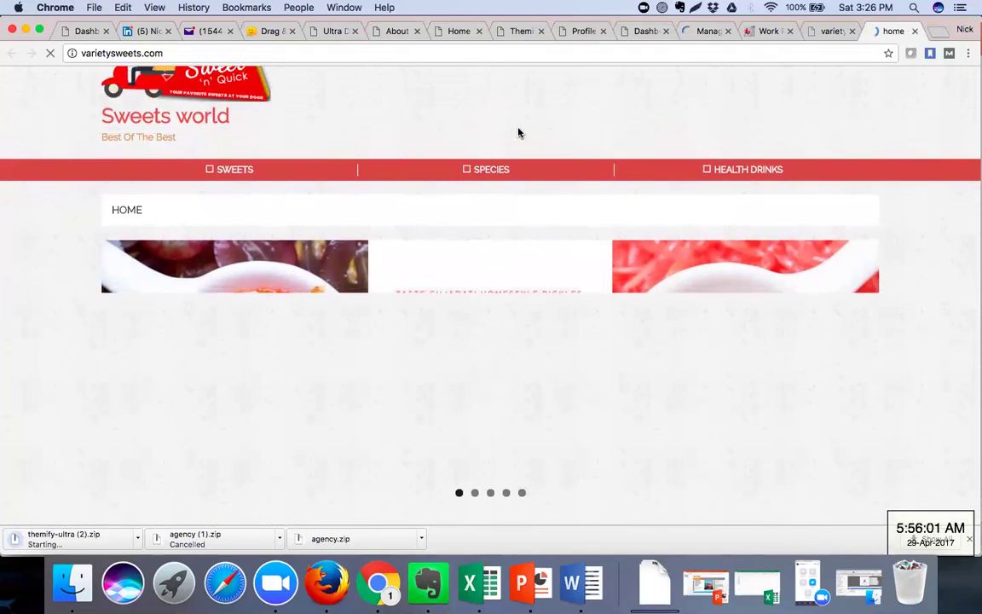
scroll(518, 132, up, 2)
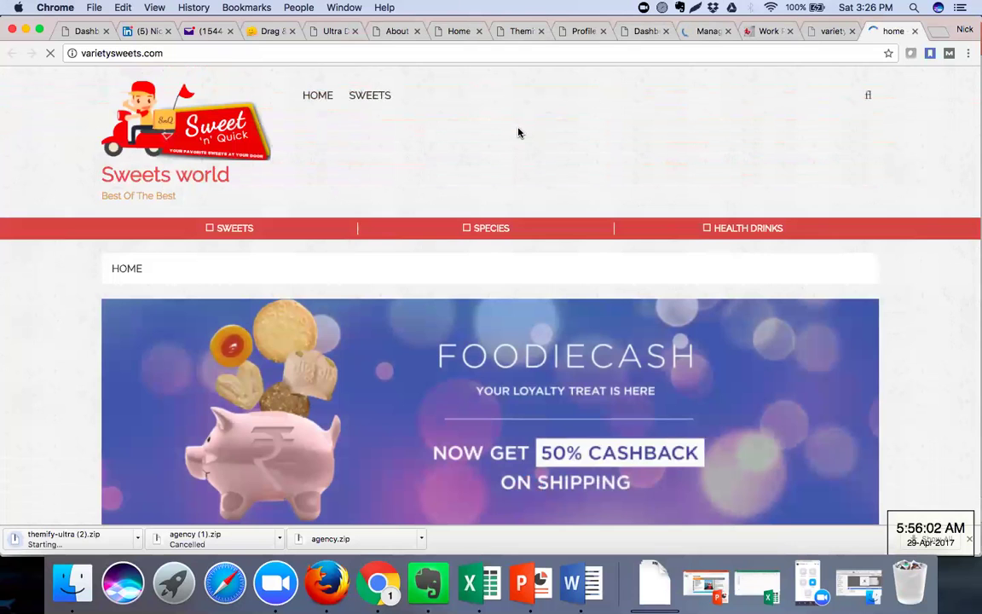
scroll(519, 132, down, 3)
scroll(518, 132, up, 2)
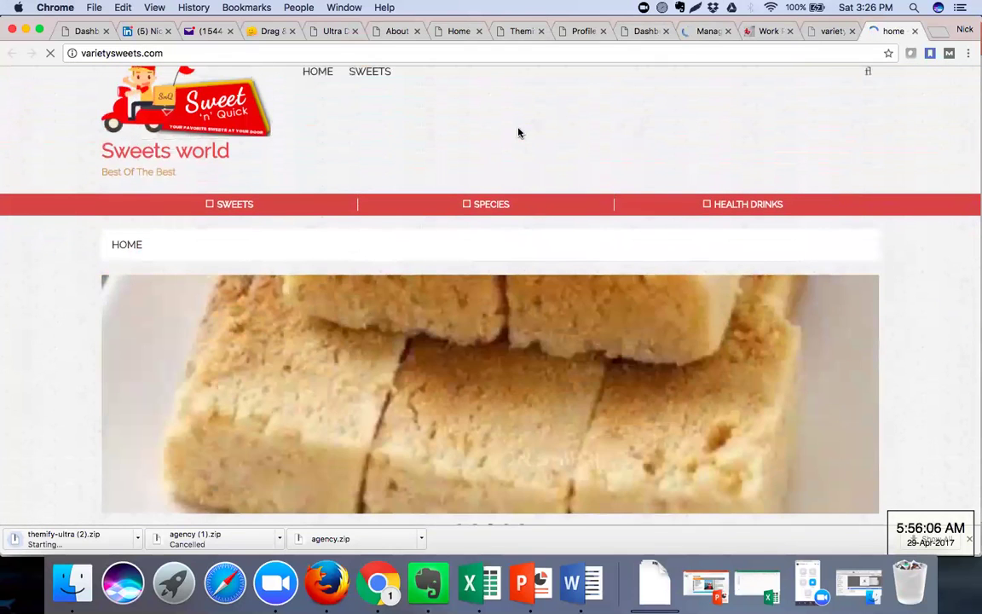
Select the ShopDock theme in the Themify demo viewer and check the options for the themify-ultra (2).zip download.
click(638, 35)
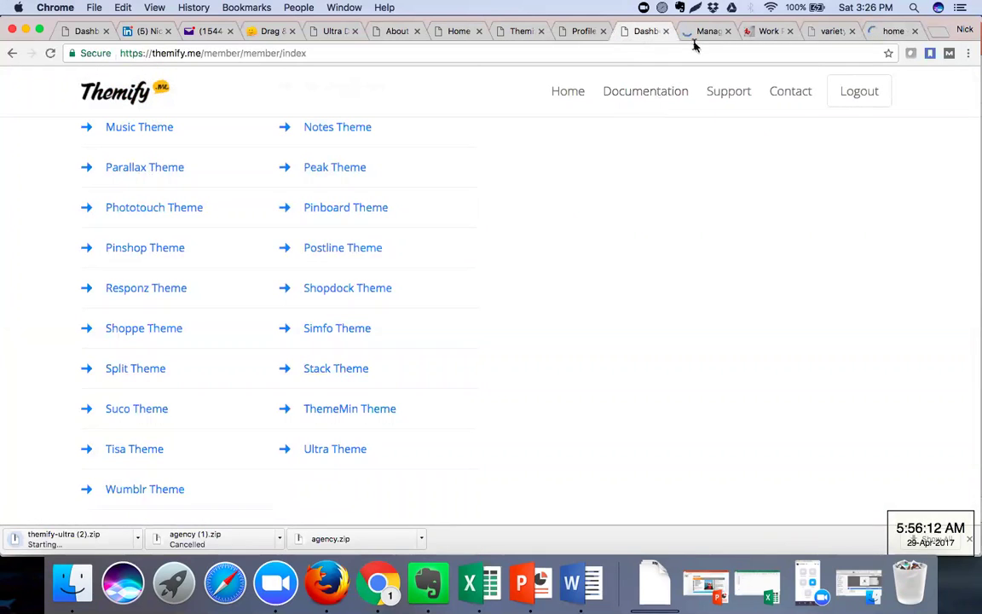
click(518, 34)
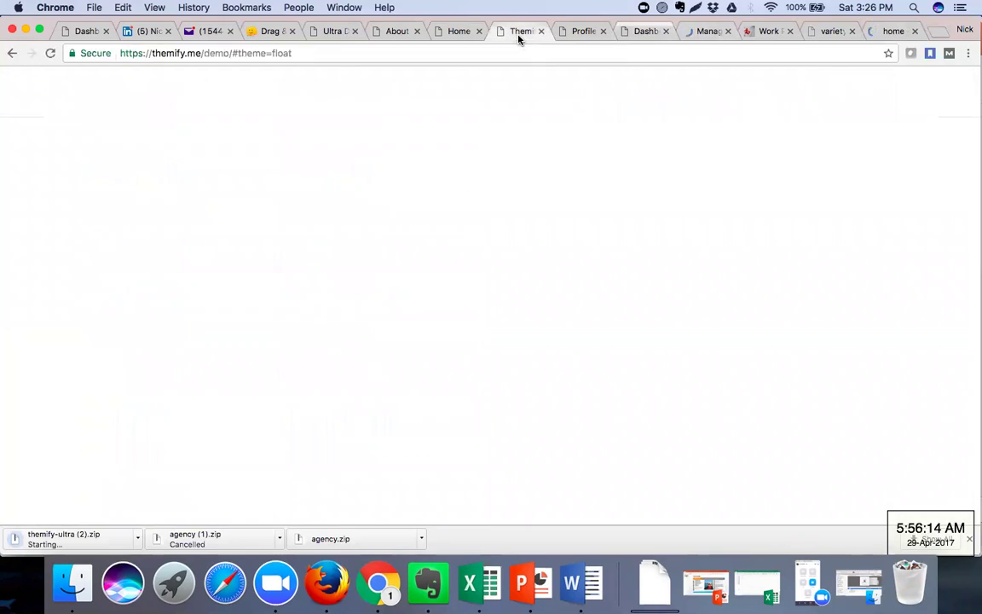
click(340, 87)
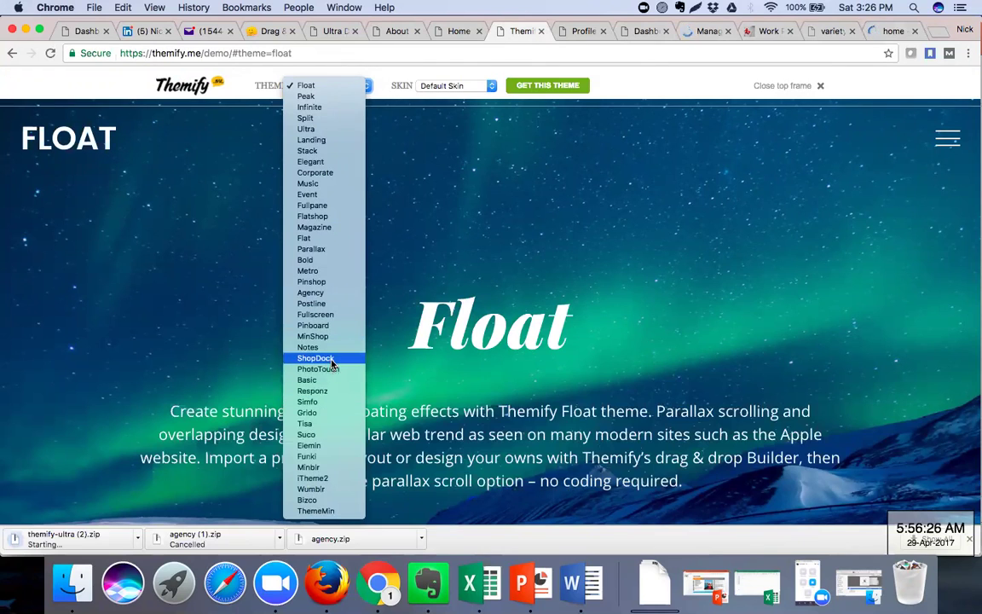
click(438, 241)
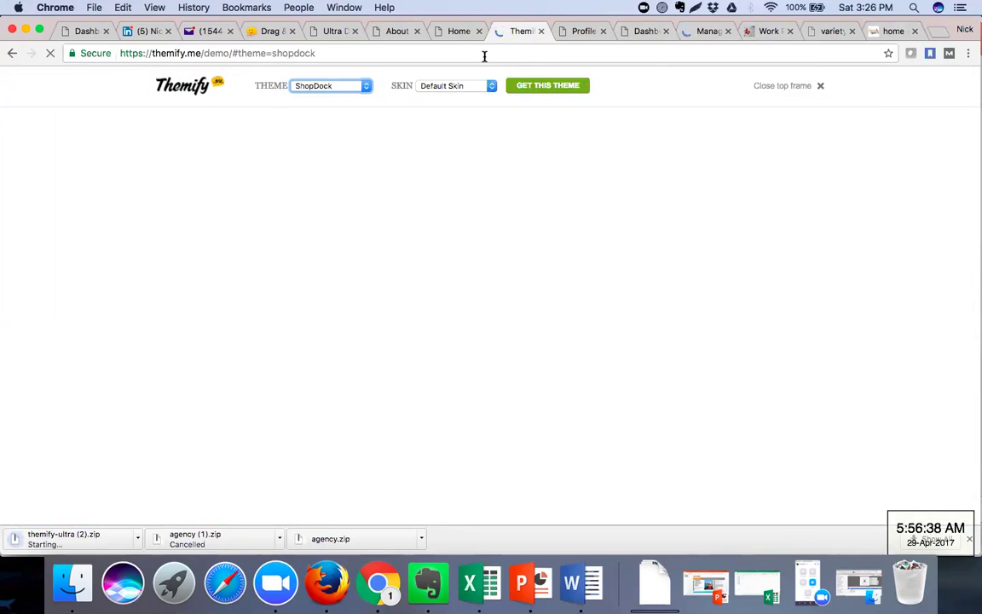
click(137, 540)
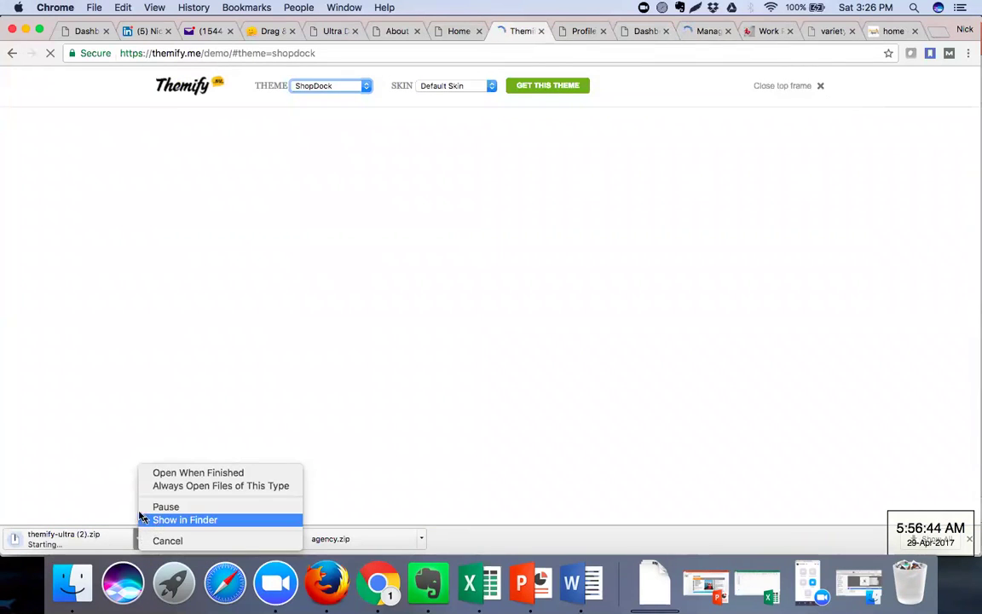
click(110, 491)
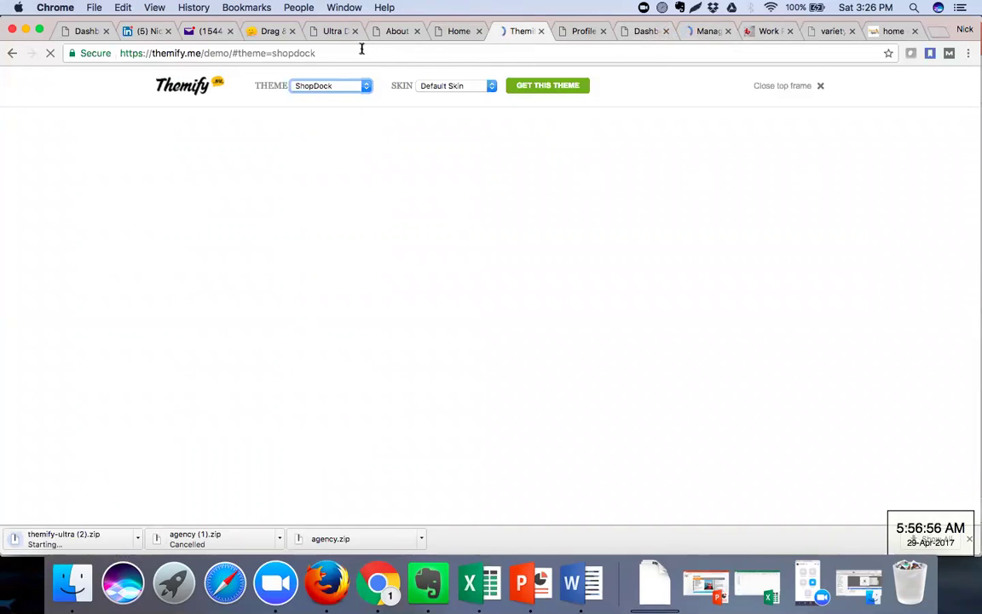
Return to the Ultra demo and look over its header, page and archive layout styles.
click(327, 34)
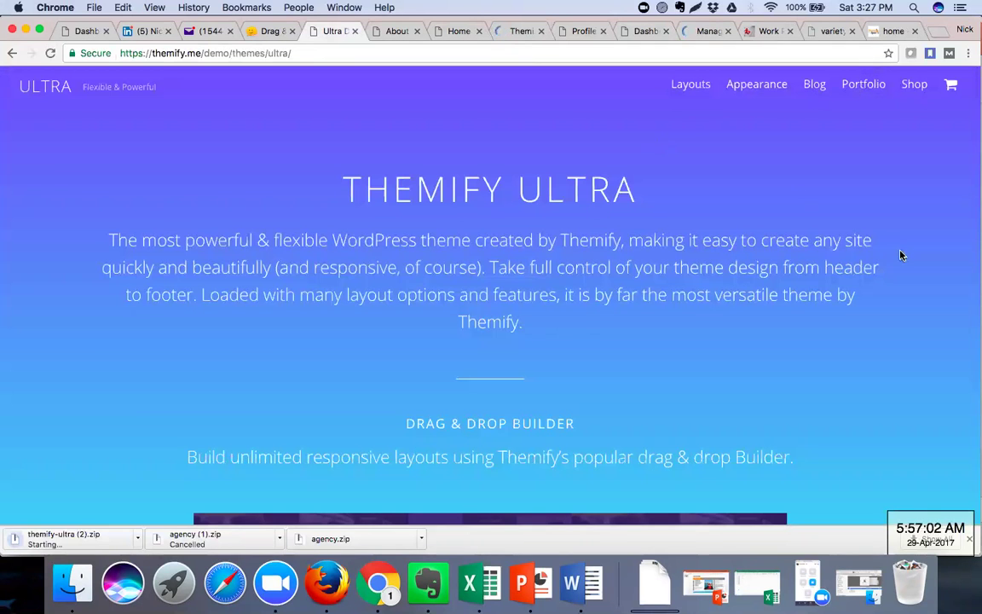
scroll(899, 254, down, 15)
scroll(899, 255, down, 15)
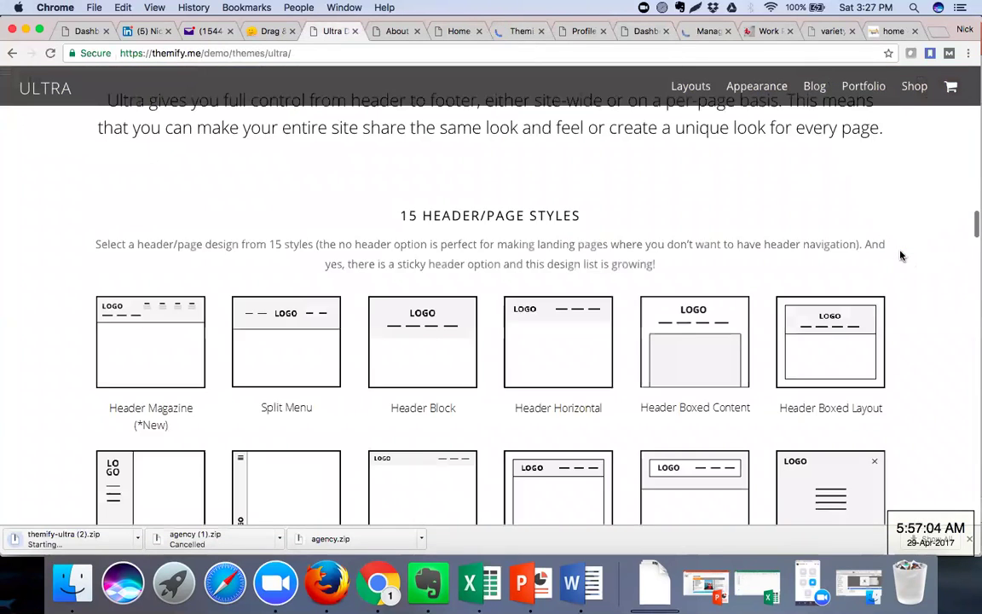
Leave the Ultra demo by loading the themify.me home page in the same tab.
click(13, 54)
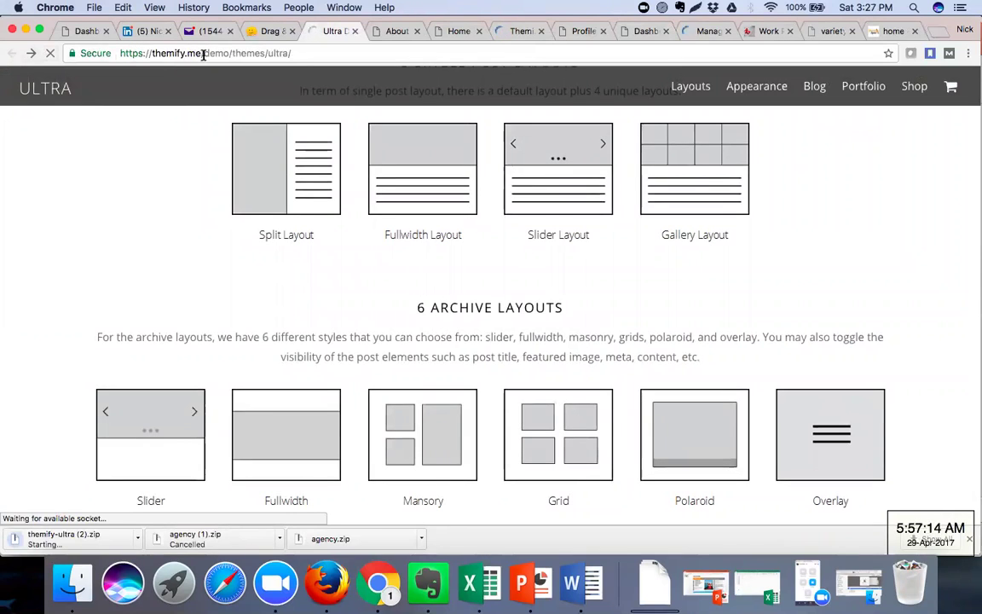
drag(204, 54, 330, 53)
key(BackSpace)
key(Return)
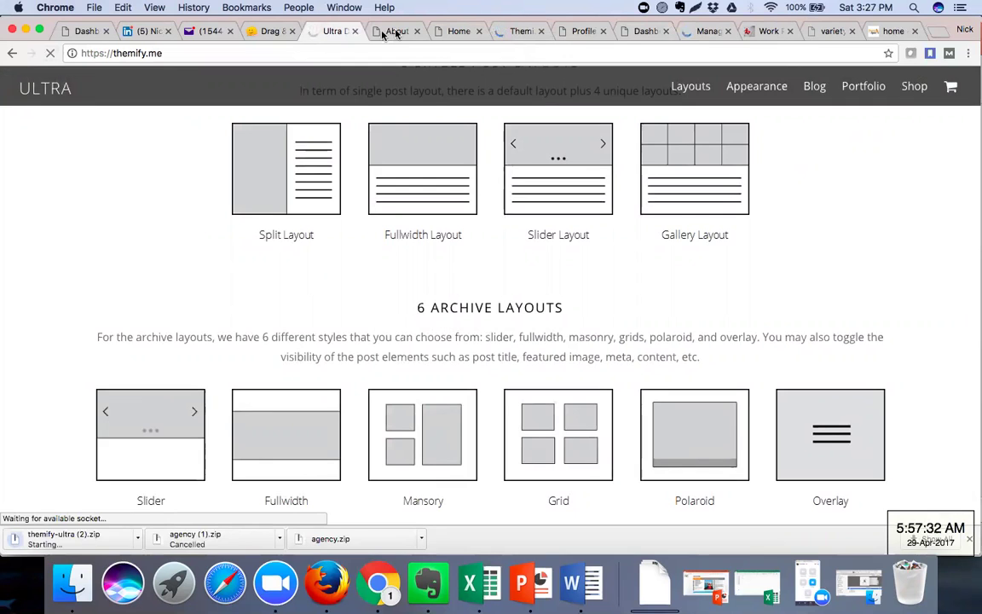
mouse_move(814, 86)
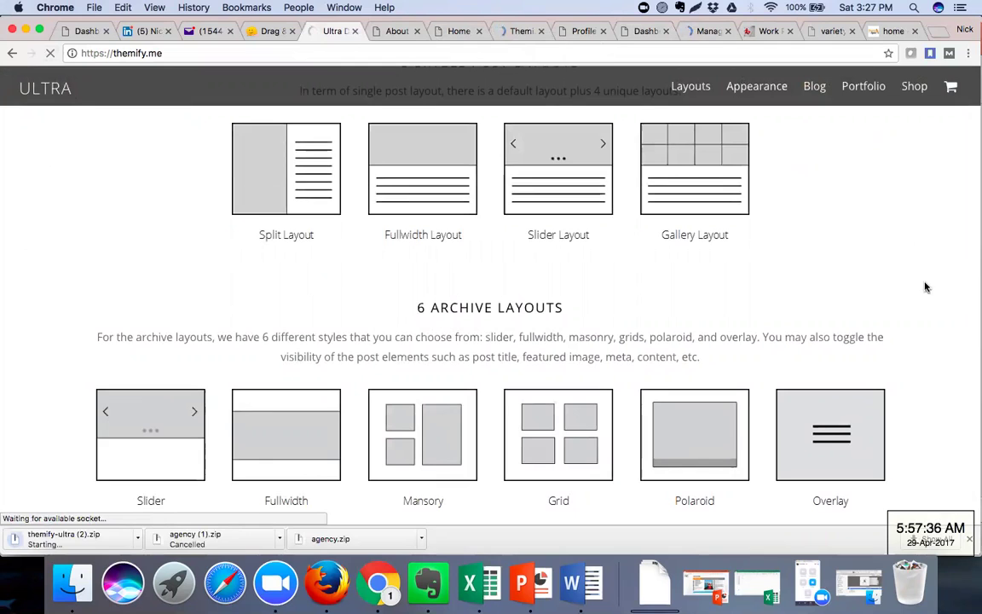
Return to the WordPress themes page and open the theme upload page.
click(690, 34)
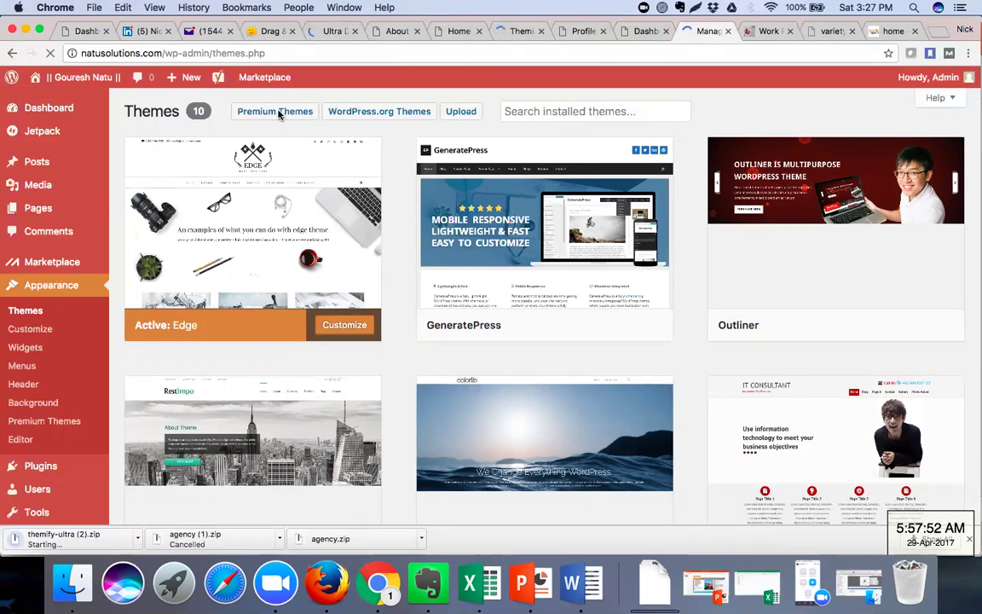
click(461, 112)
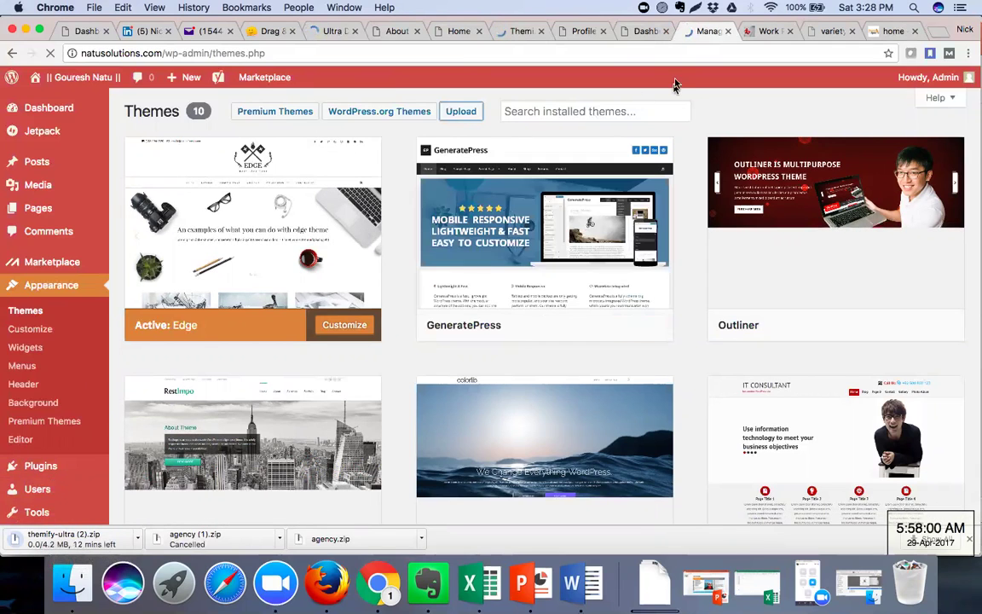
Revisit the open Ultra, lawyer, Agency and ShopDock demo pages.
click(325, 30)
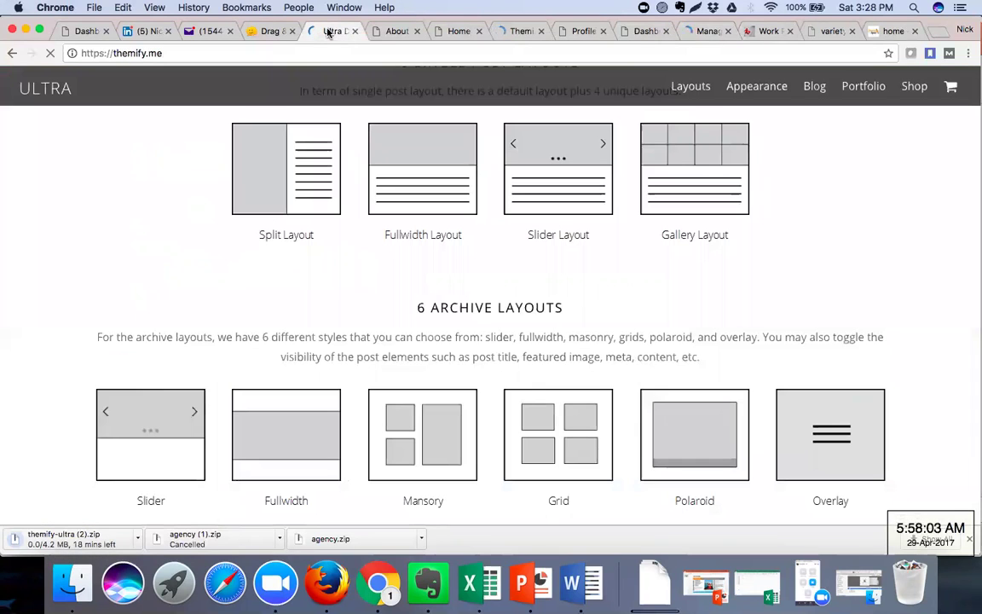
click(391, 31)
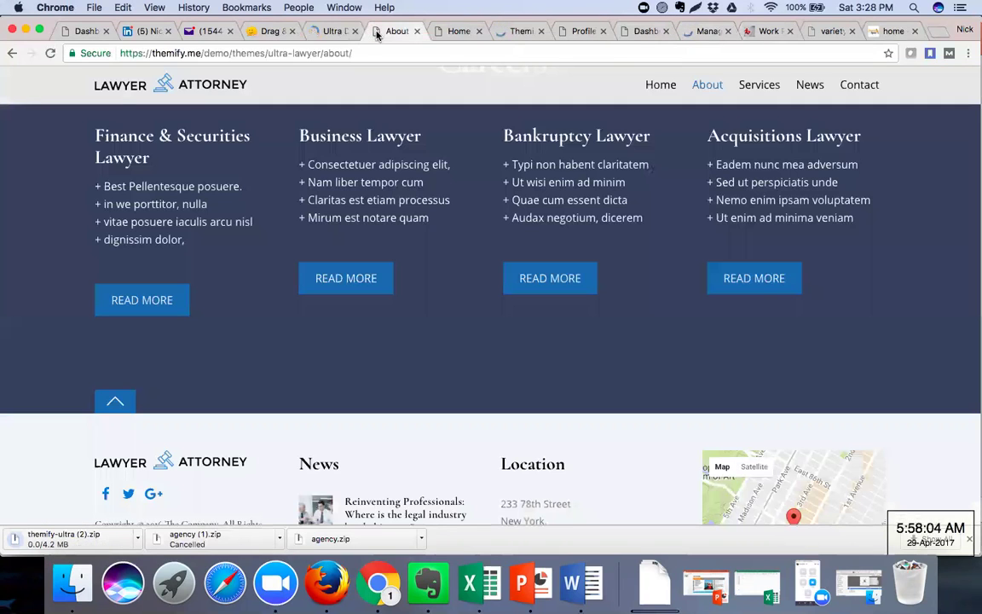
click(445, 34)
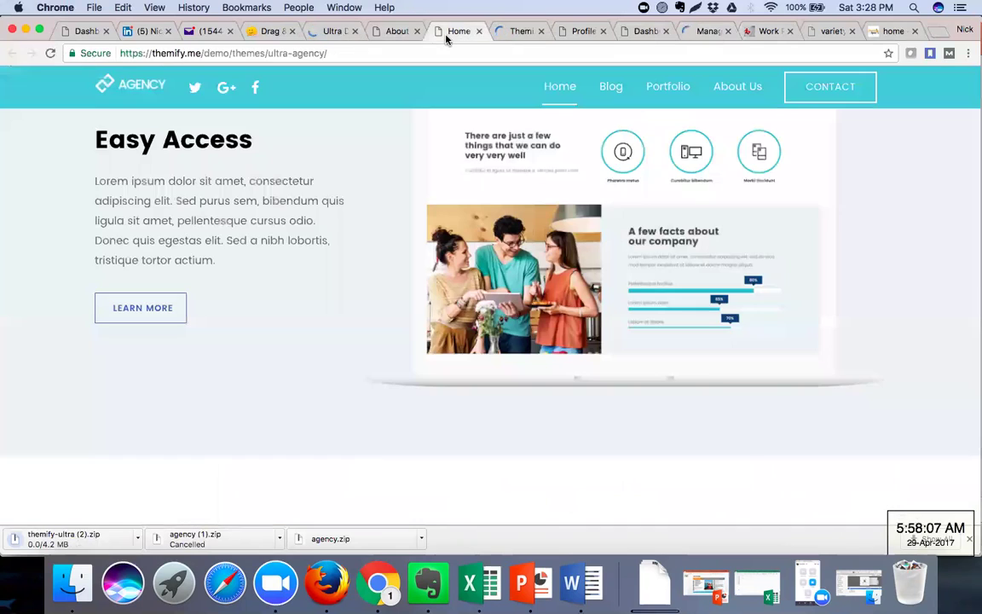
click(503, 36)
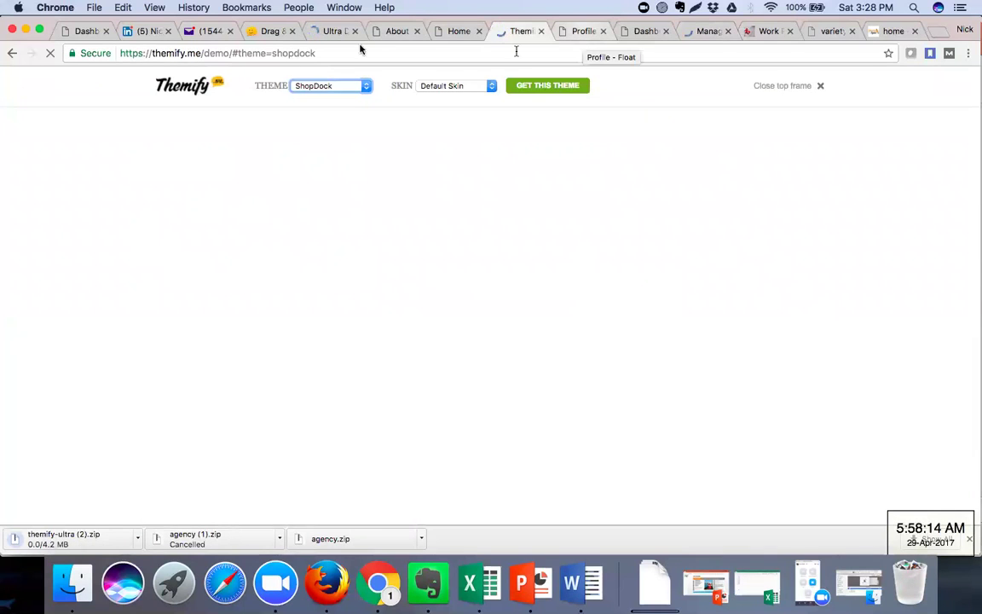
Open the Shoppe theme's page from the Themify home page showcase and launch its demo.
click(269, 30)
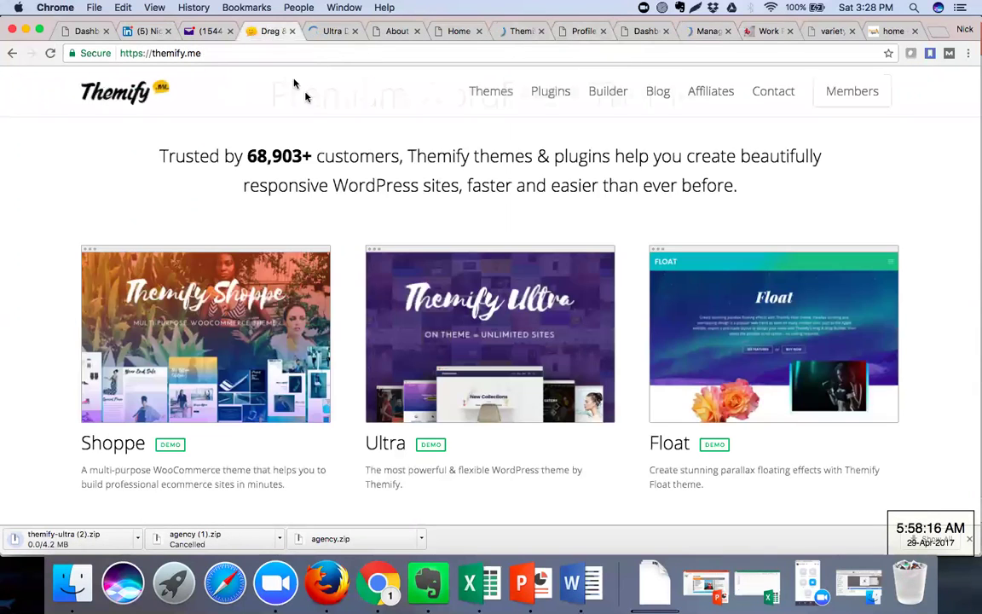
click(224, 351)
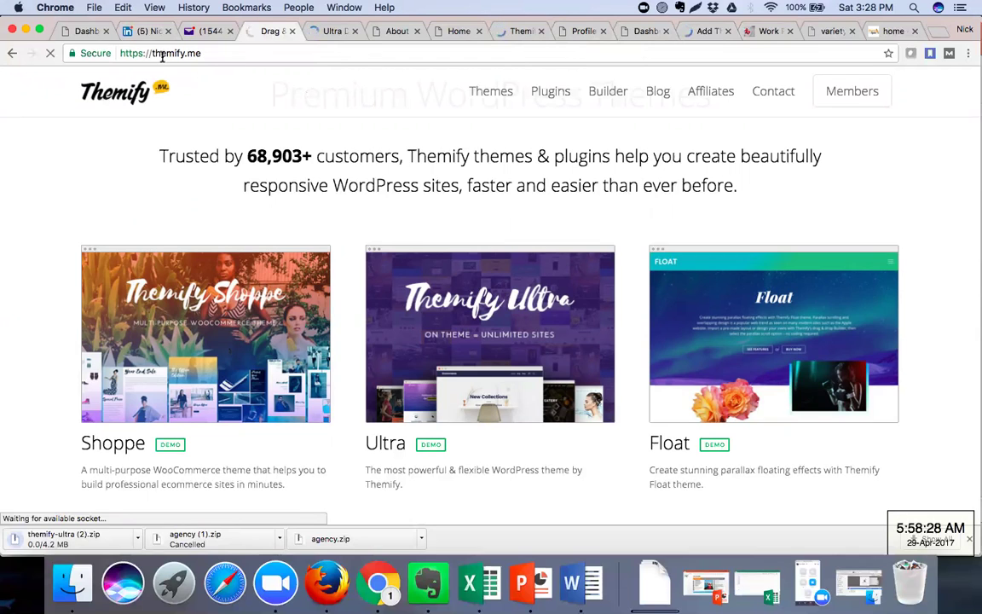
click(205, 271)
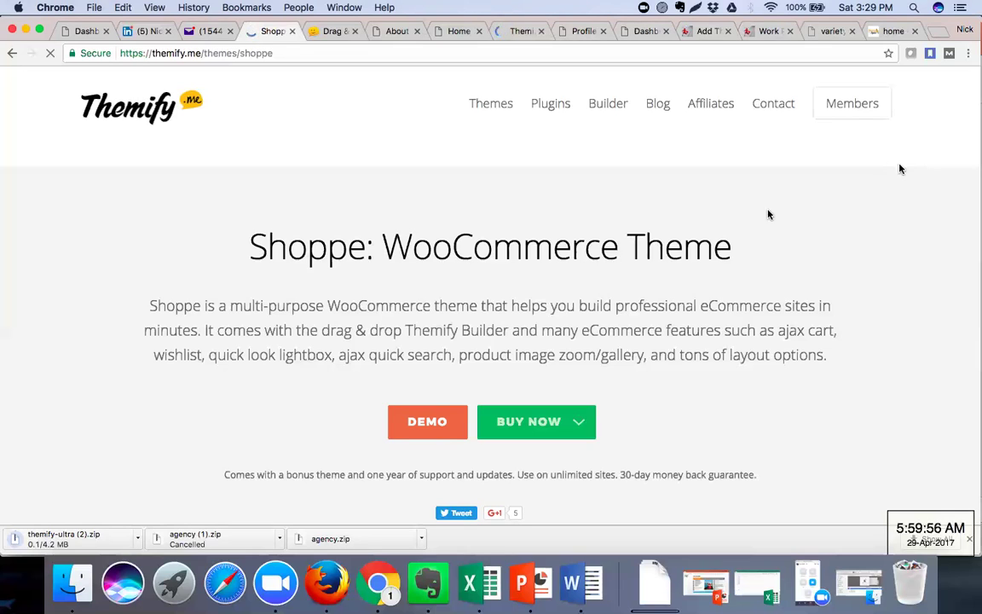
click(419, 427)
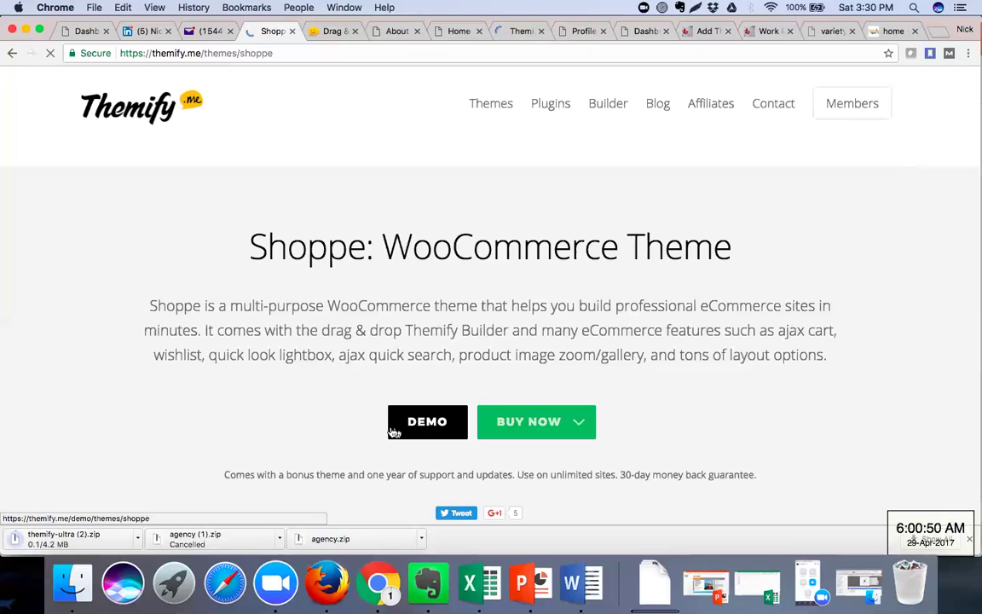
Copy the web address of the Shoppe theme page.
scroll(304, 373, down, 5)
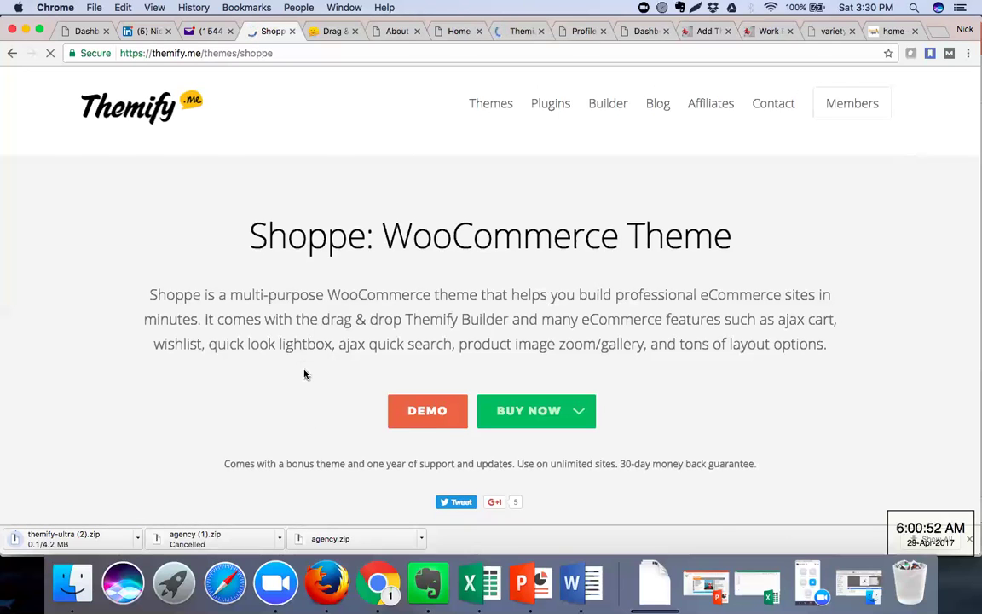
scroll(304, 373, up, 3)
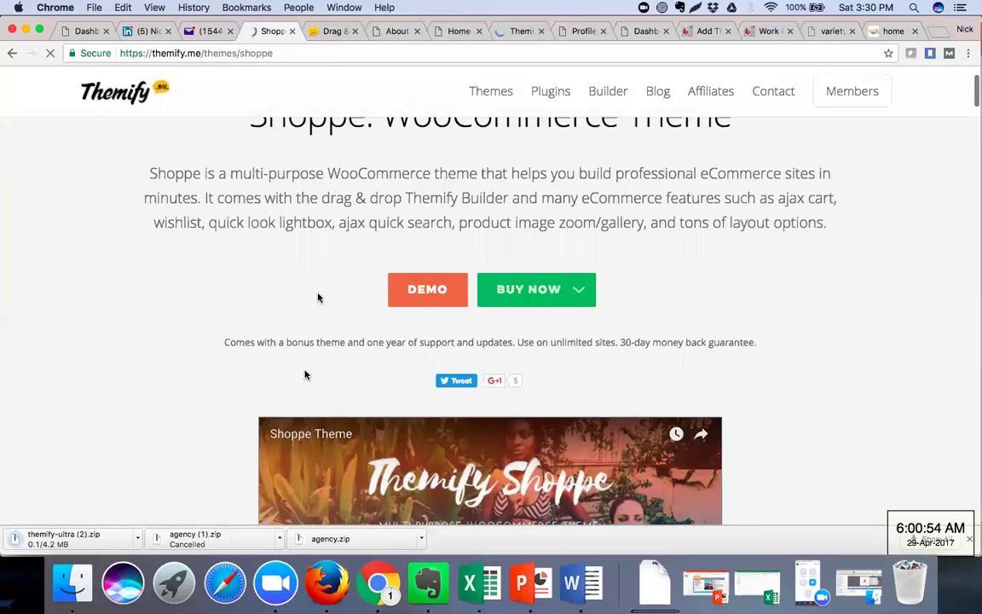
click(325, 55)
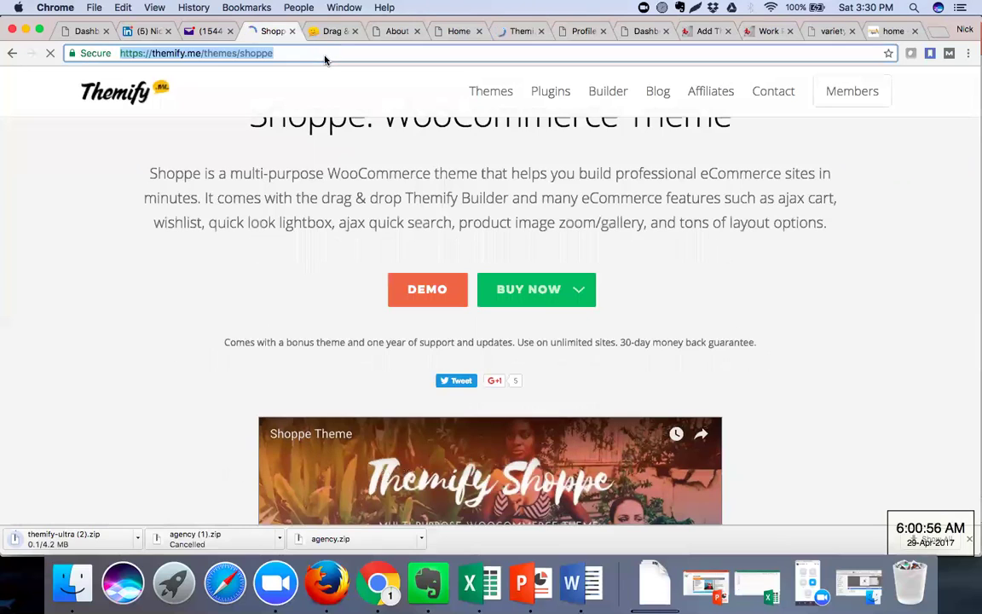
key(super+c)
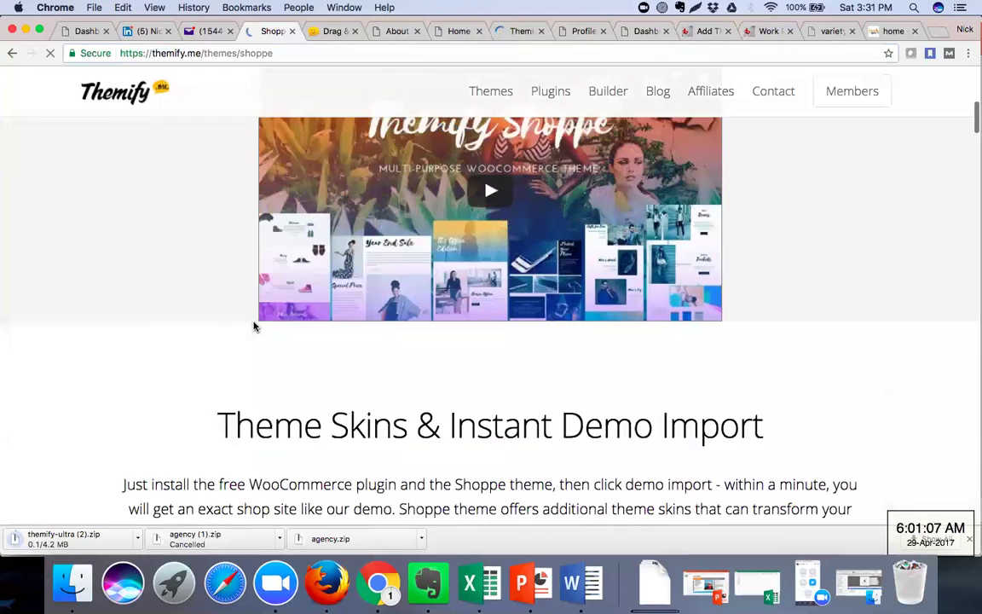
Review the Shoppe page's layouts, Mega Menu and Bonus Addons sections, and open the theme's demo.
scroll(253, 327, down, 5)
scroll(253, 325, down, 8)
scroll(253, 322, down, 10)
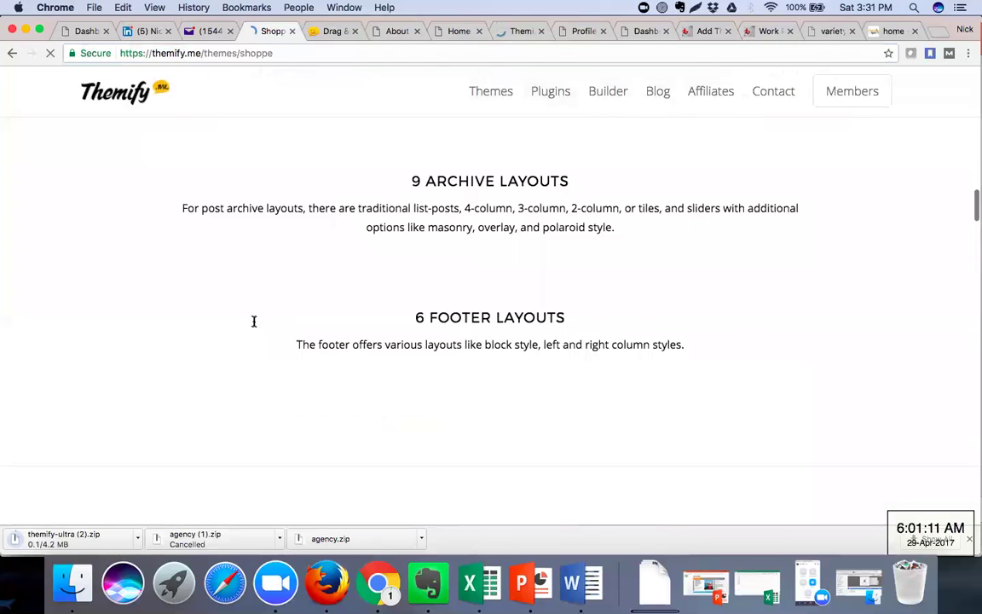
scroll(253, 321, down, 12)
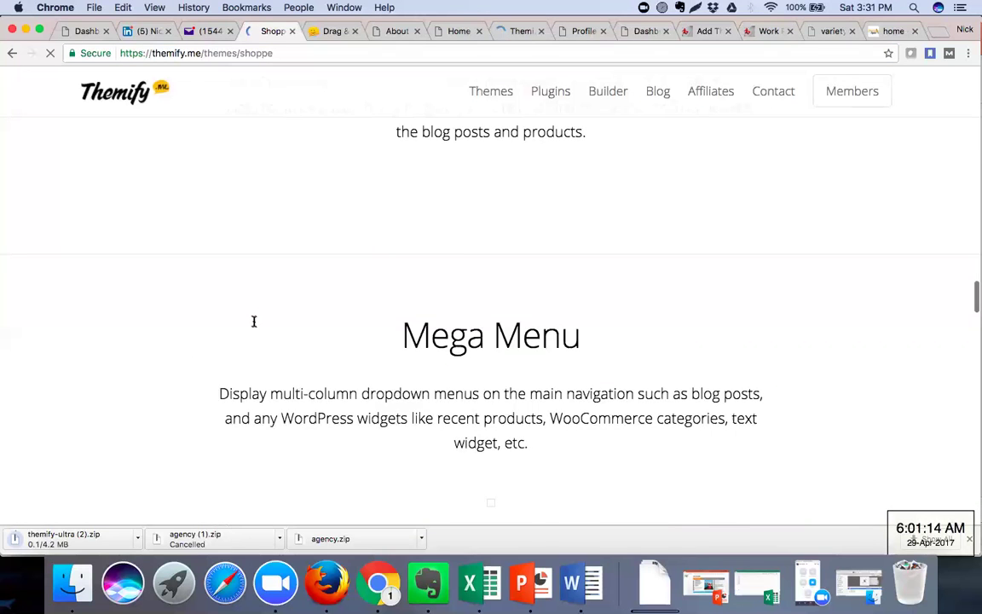
scroll(253, 321, down, 8)
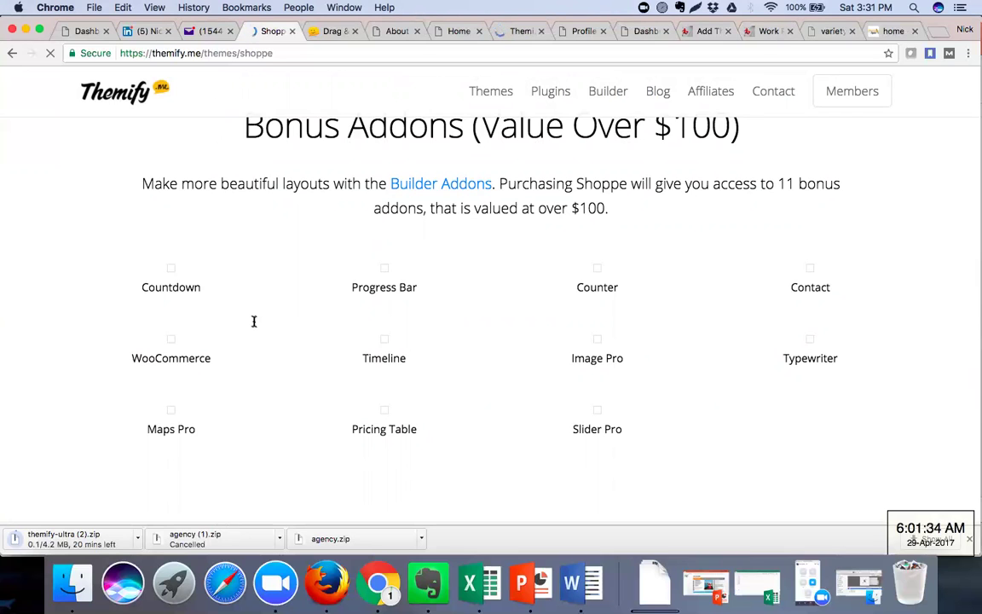
scroll(318, 351, up, 5)
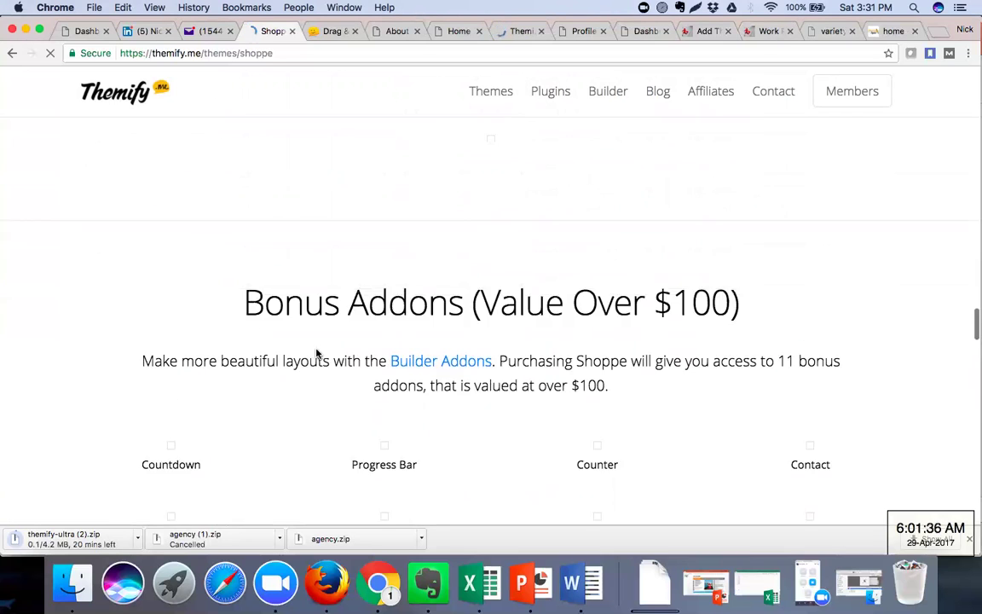
scroll(316, 352, up, 15)
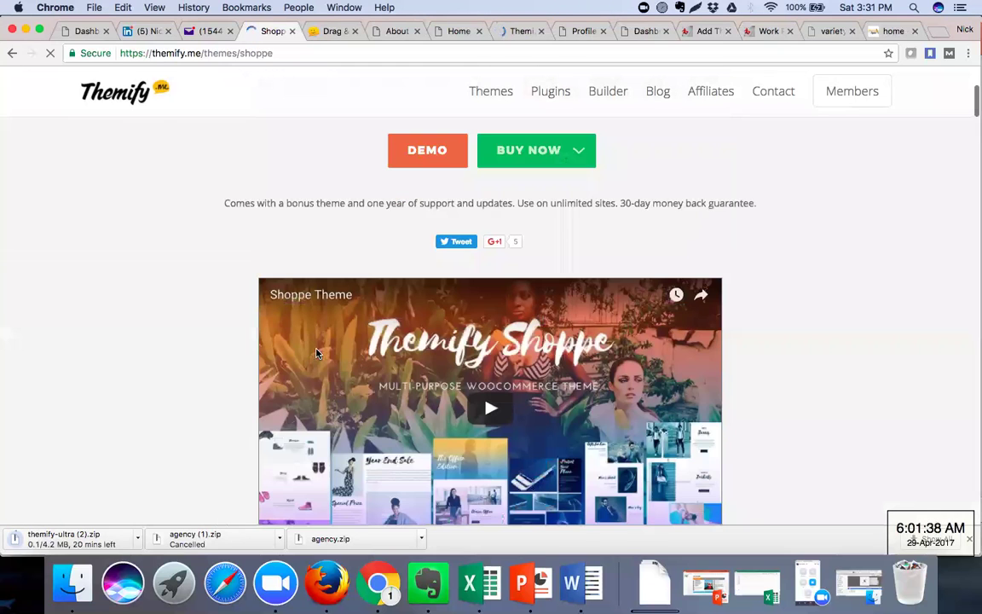
scroll(406, 399, up, 4)
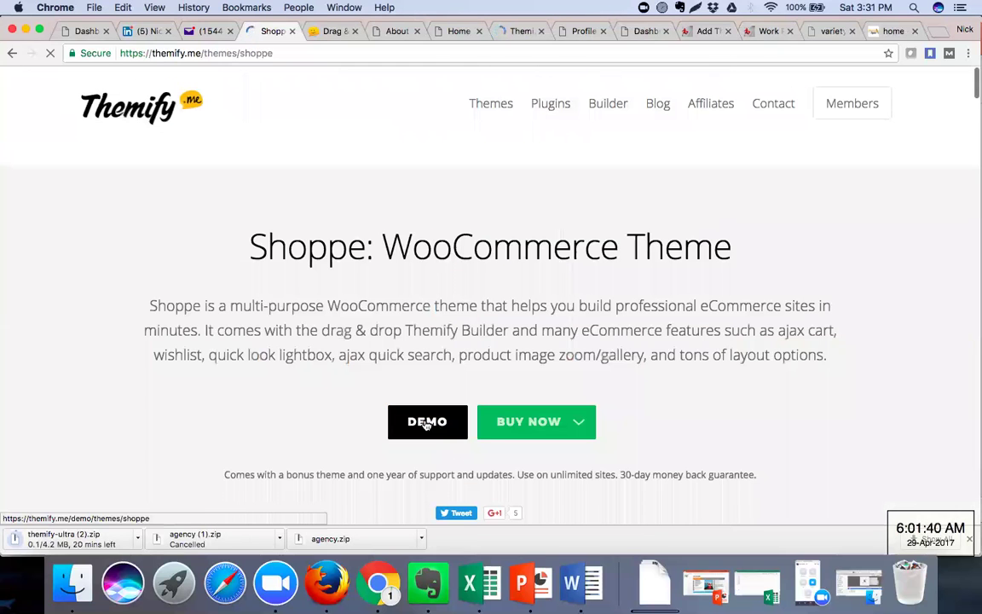
click(426, 423)
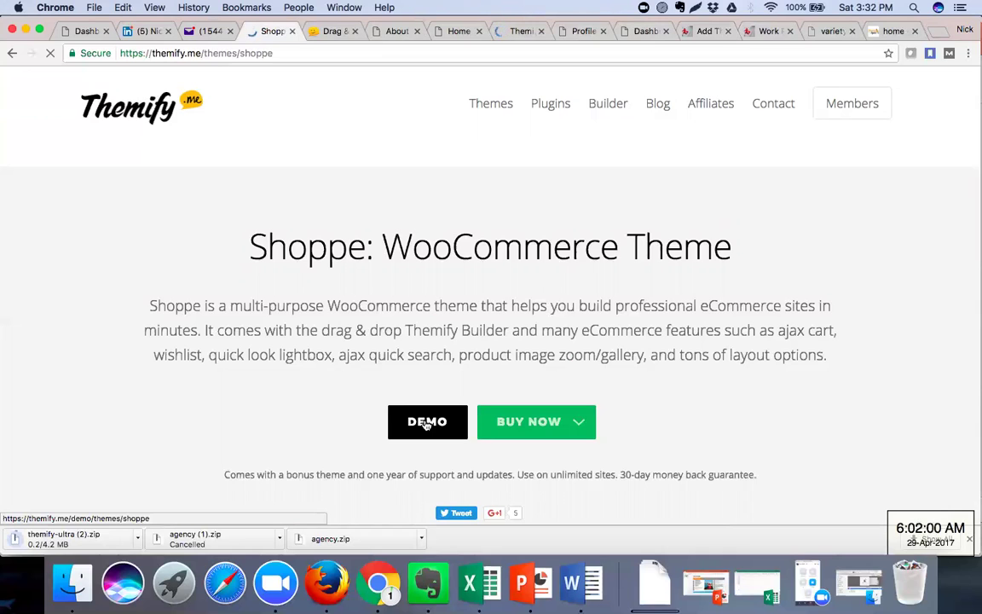
click(426, 424)
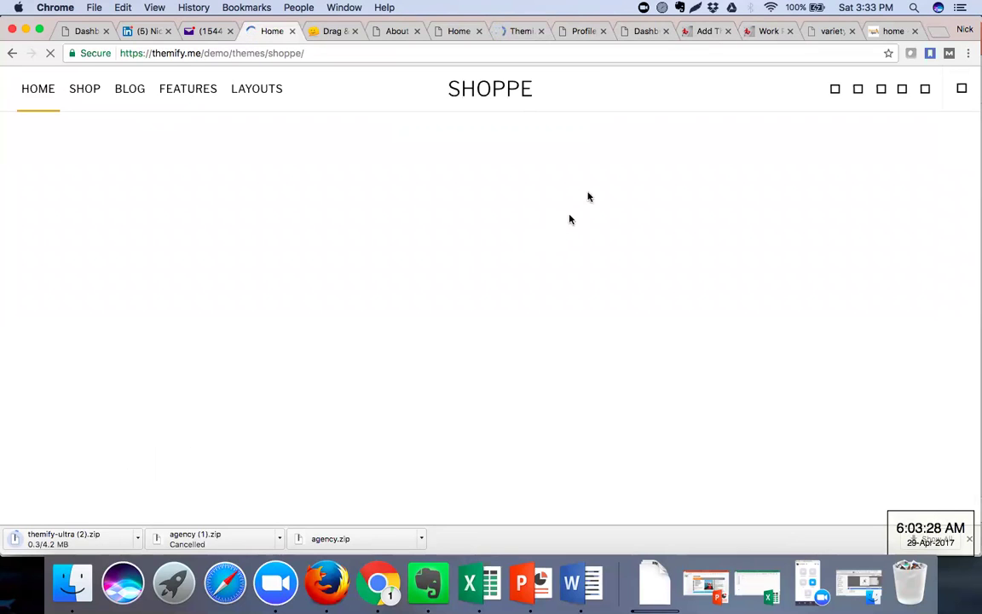
Return to the WordPress site's Add Themes page and open the theme upload form.
click(755, 31)
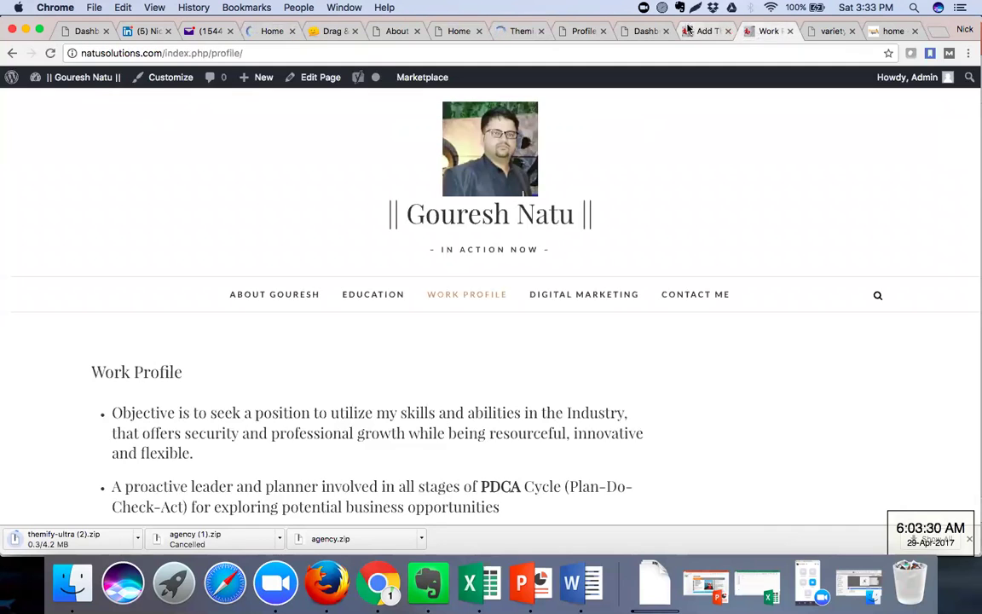
click(689, 30)
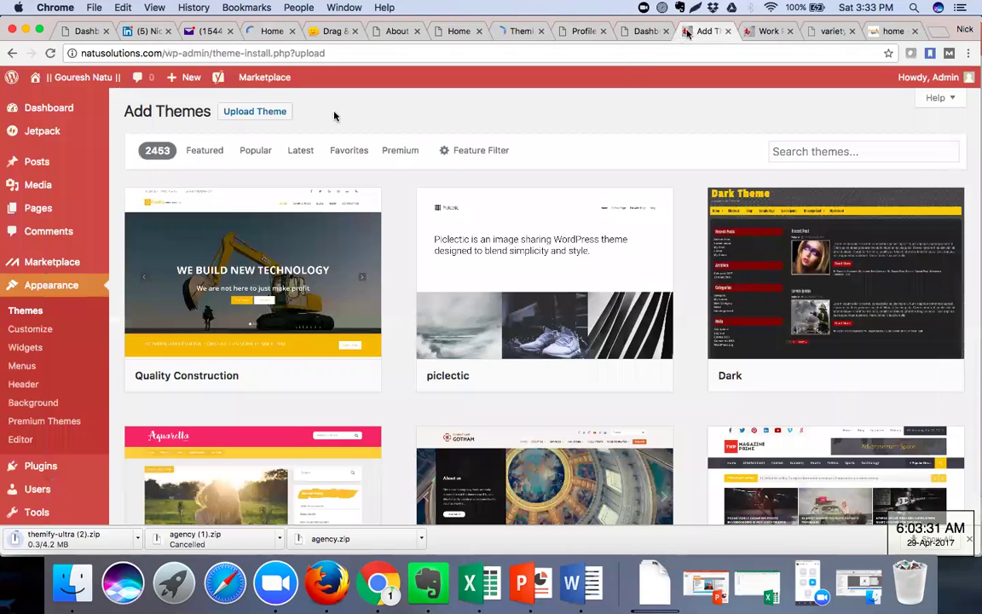
click(260, 118)
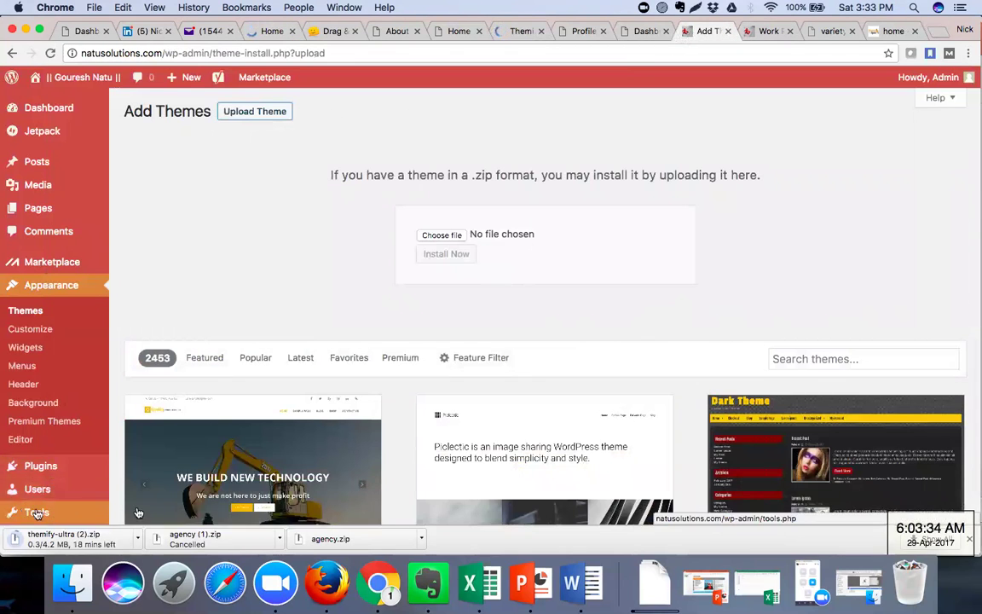
Choose themify-ultra.zip from the Downloads folder as the theme file to upload.
click(439, 235)
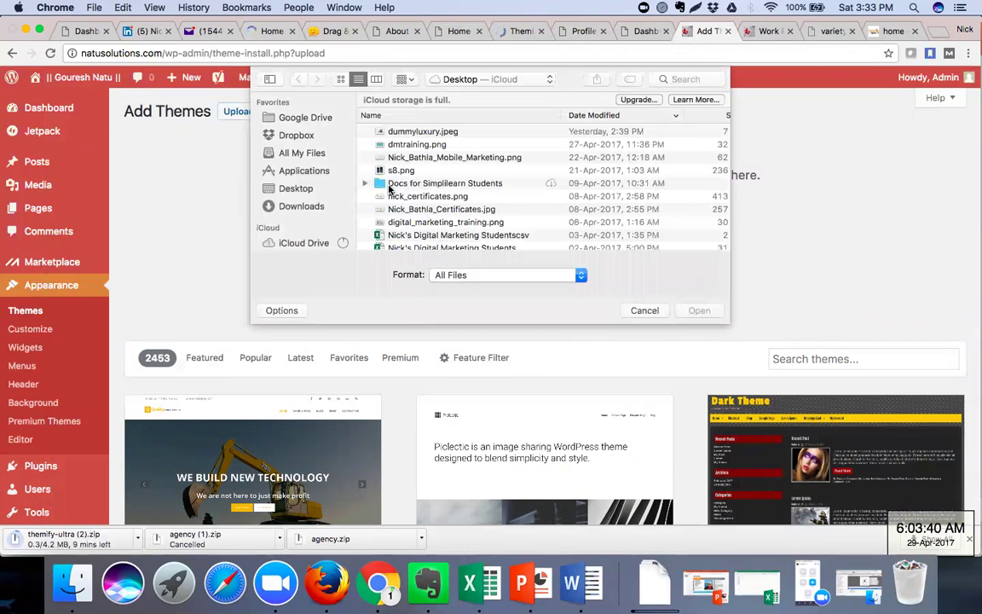
click(314, 208)
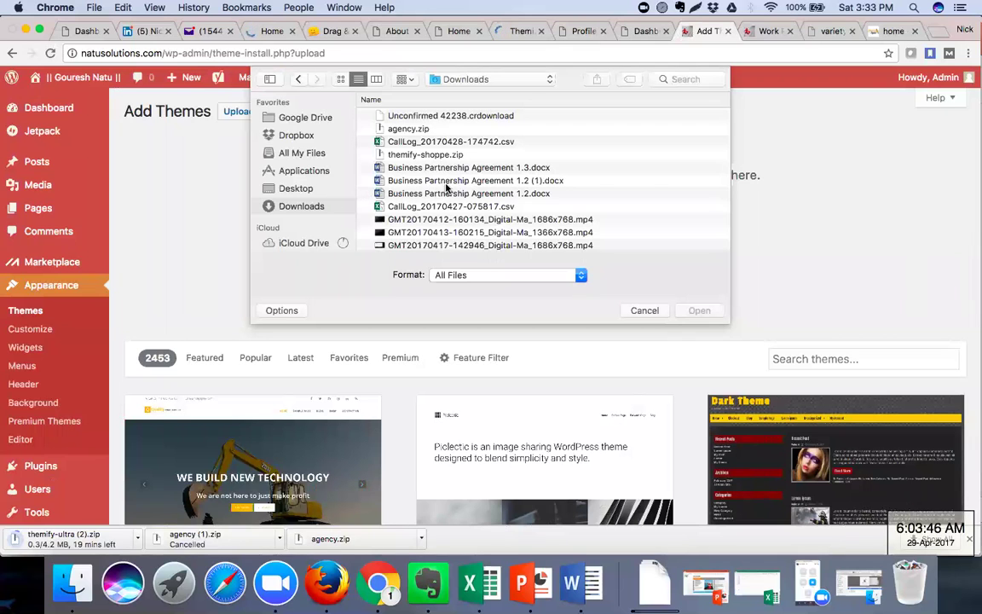
scroll(446, 186, down, 10)
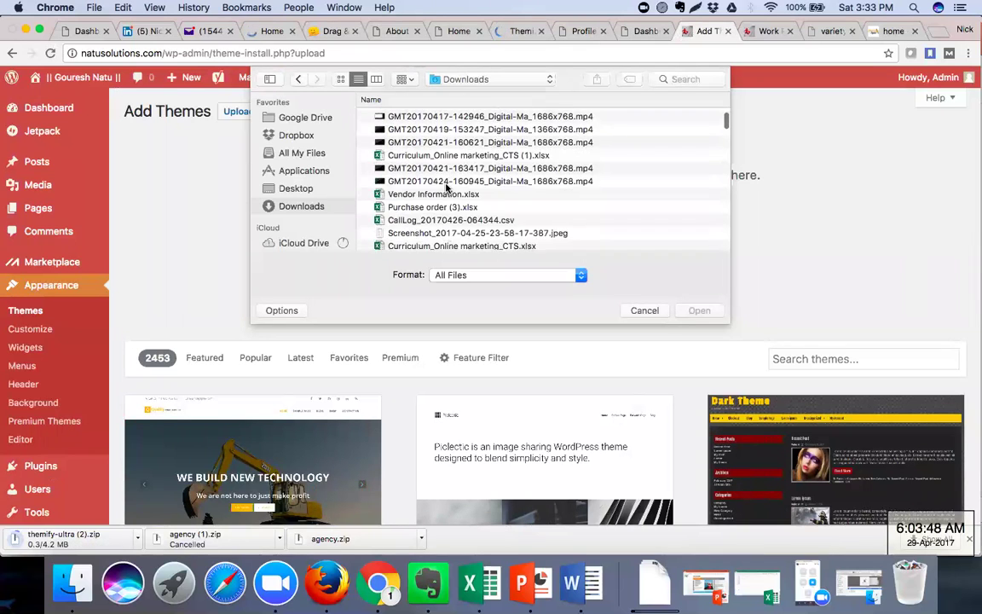
scroll(446, 187, down, 8)
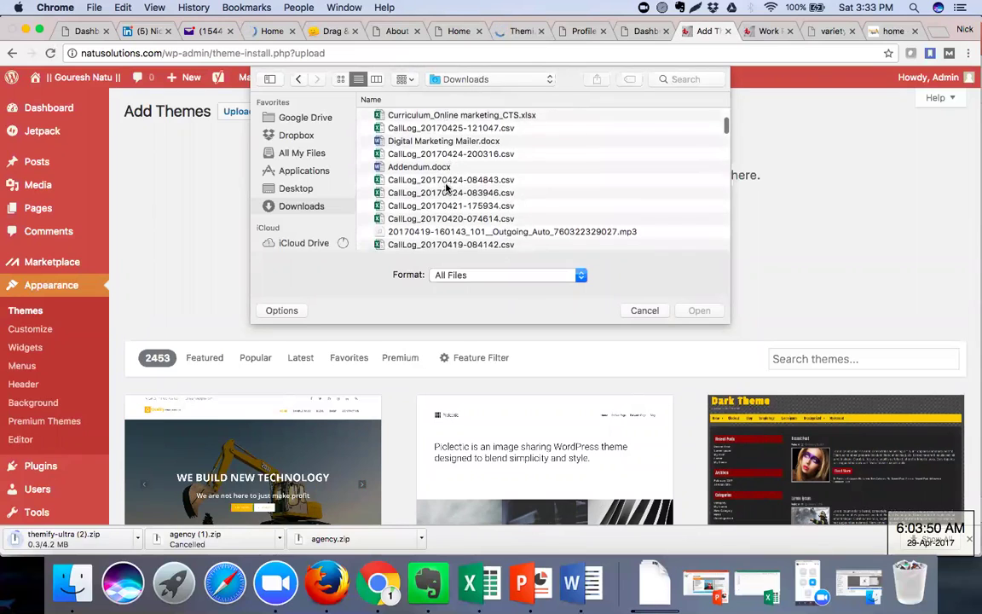
scroll(446, 187, down, 6)
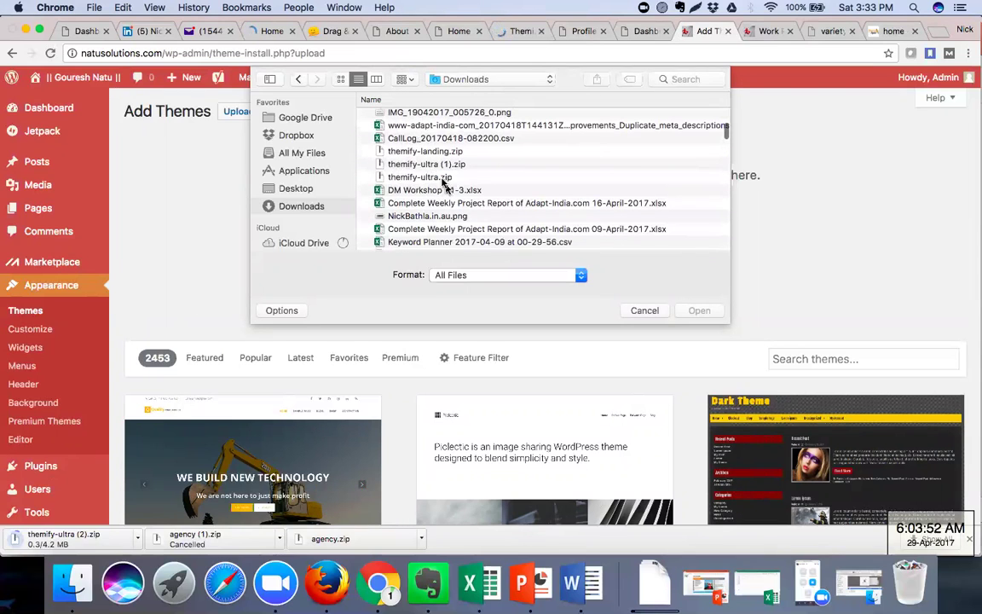
click(440, 176)
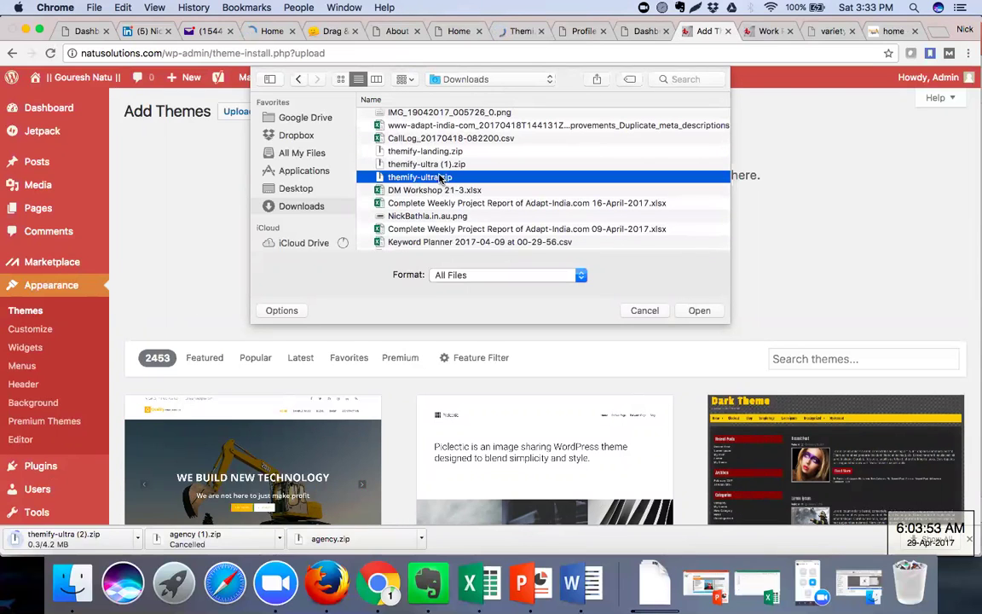
click(697, 310)
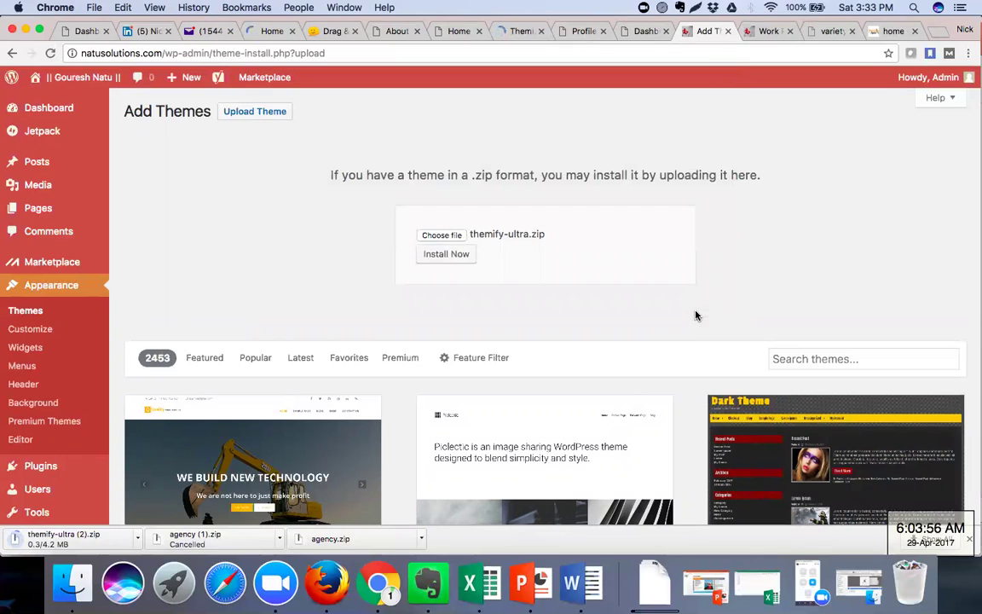
Install the theme from the chosen zip file and pause the running download of themify-ultra (2).zip.
click(464, 258)
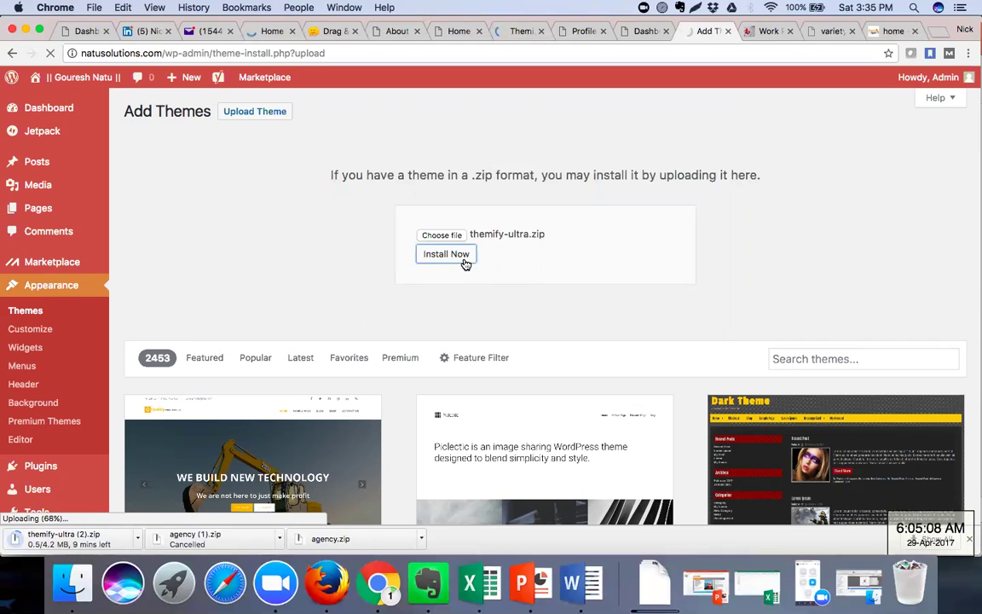
click(137, 537)
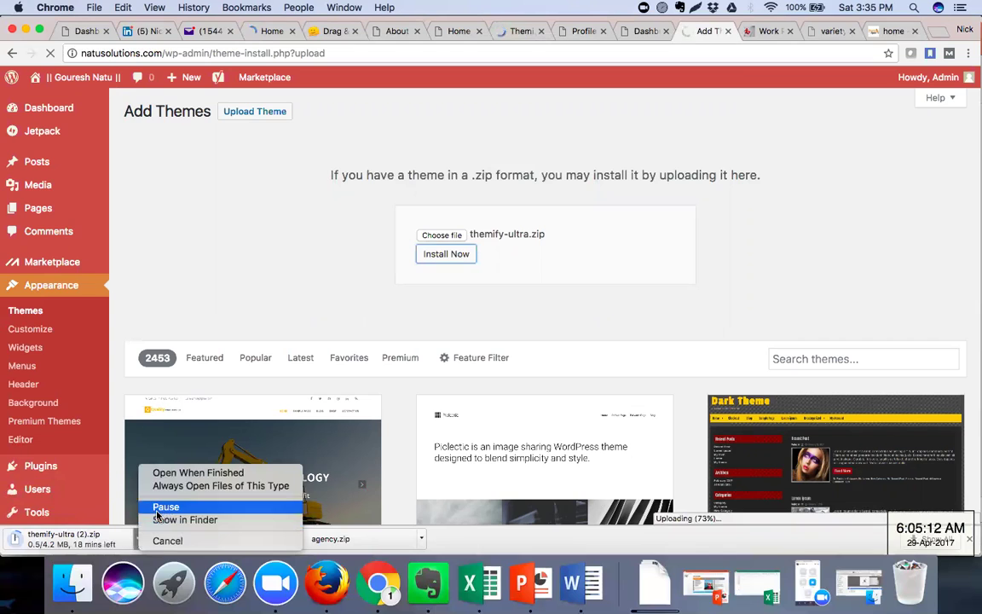
click(155, 507)
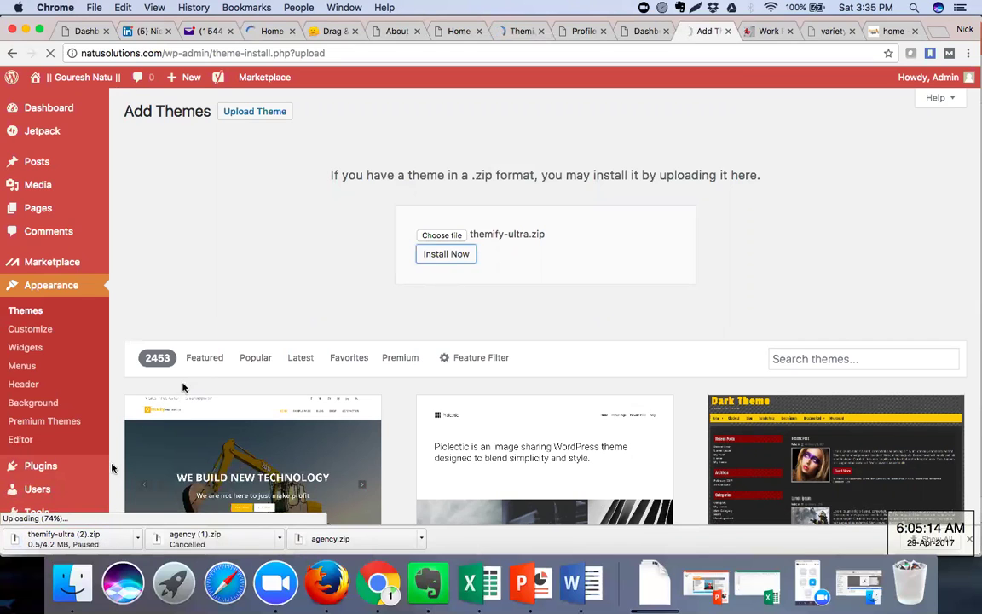
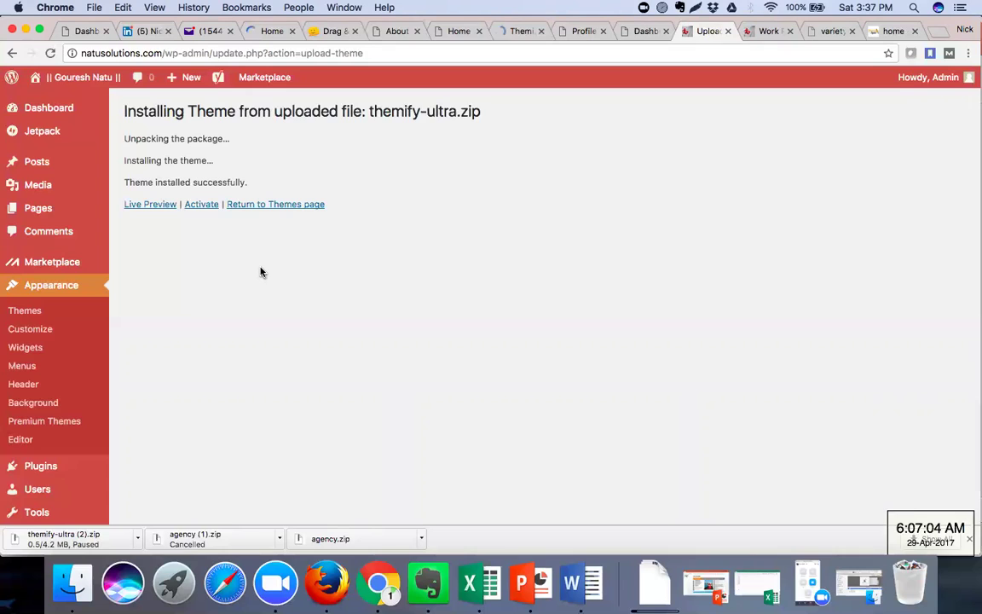
Activate the Themify Ultra theme and select the Lawyer skin among its skins and demos.
click(201, 207)
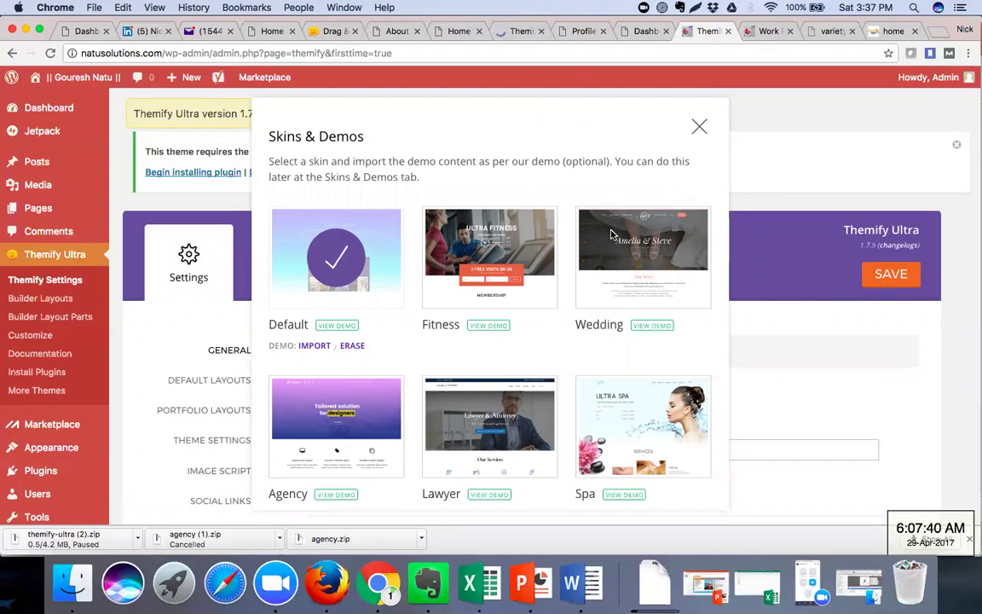
click(496, 426)
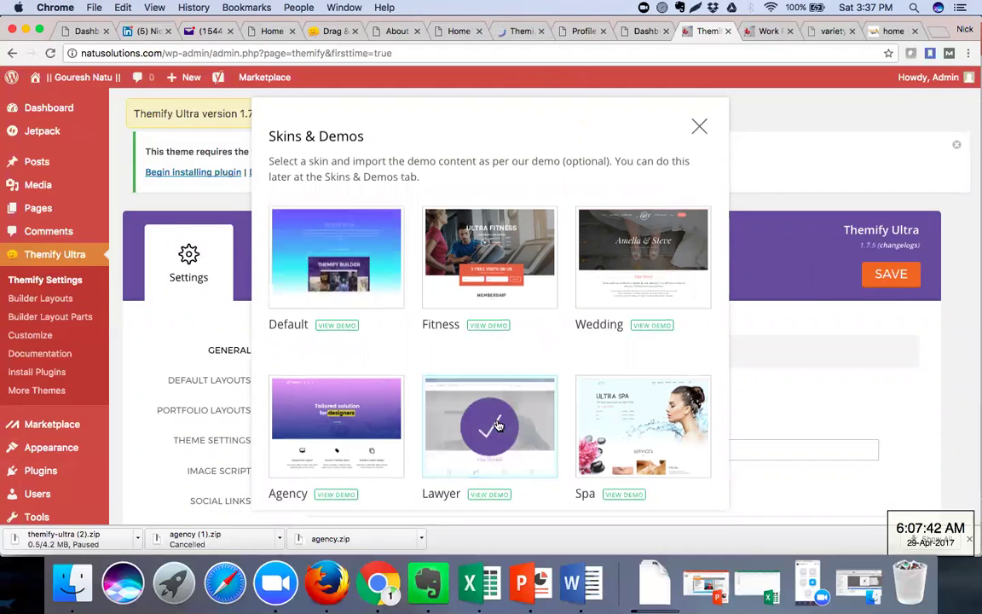
scroll(498, 425, down, 4)
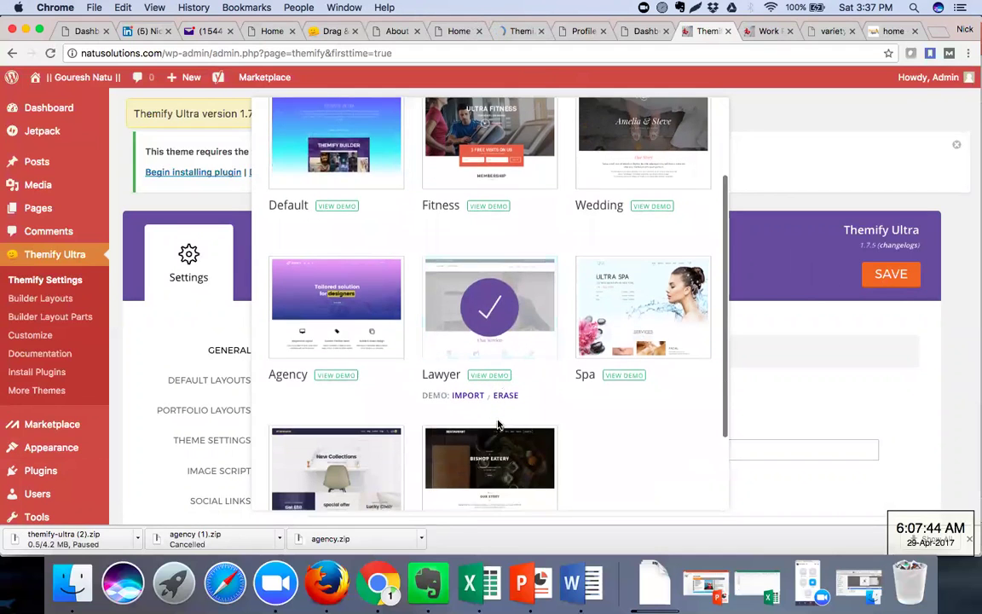
scroll(499, 424, down, 1)
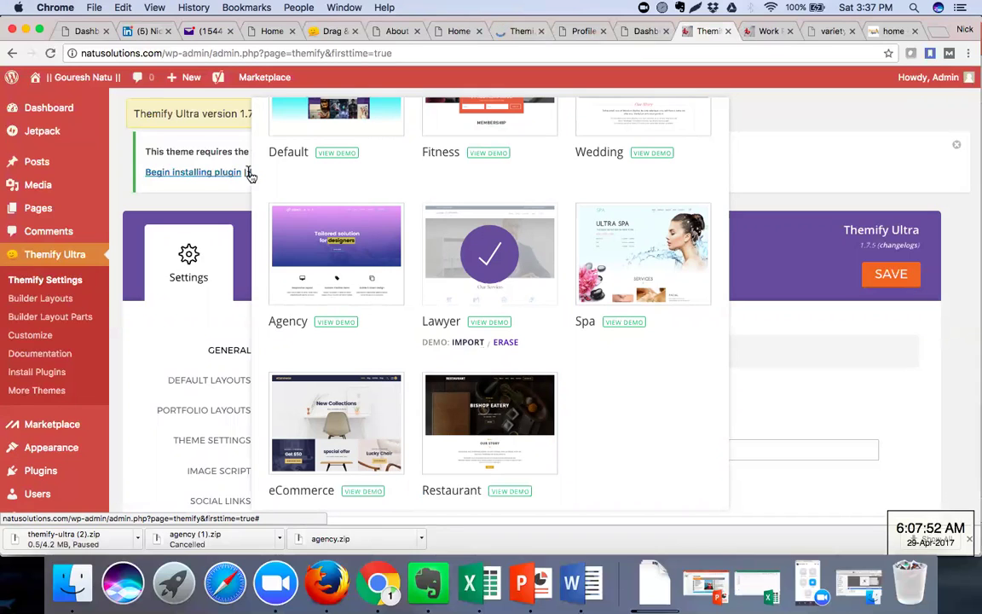
Open the list of plugins required by the theme and start installing Themify Portfolio Posts.
click(202, 177)
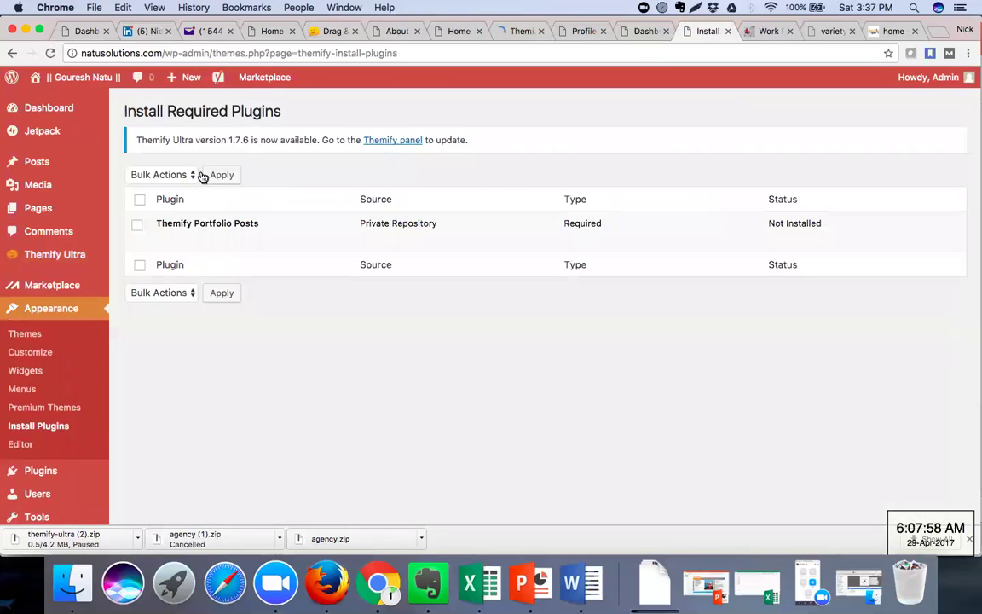
mouse_move(130, 227)
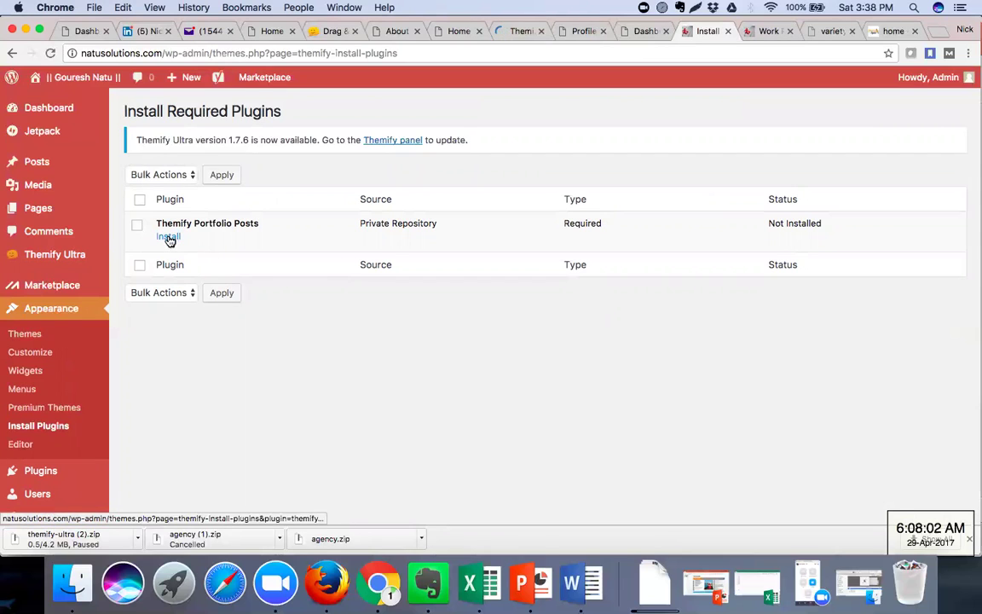
click(168, 238)
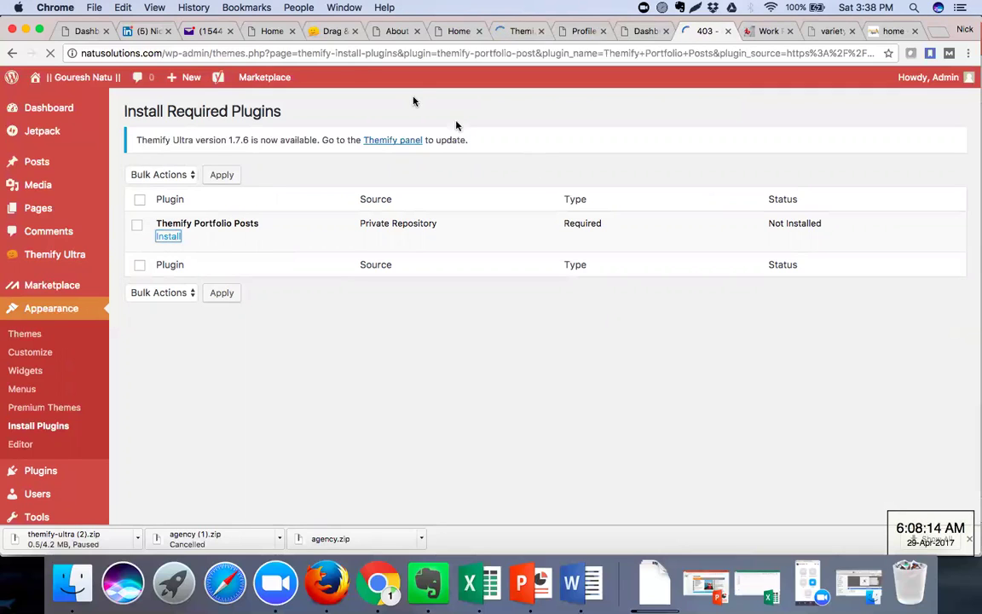
Revisit the open Themify home page and the Ultra lawyer demo's About page.
click(328, 33)
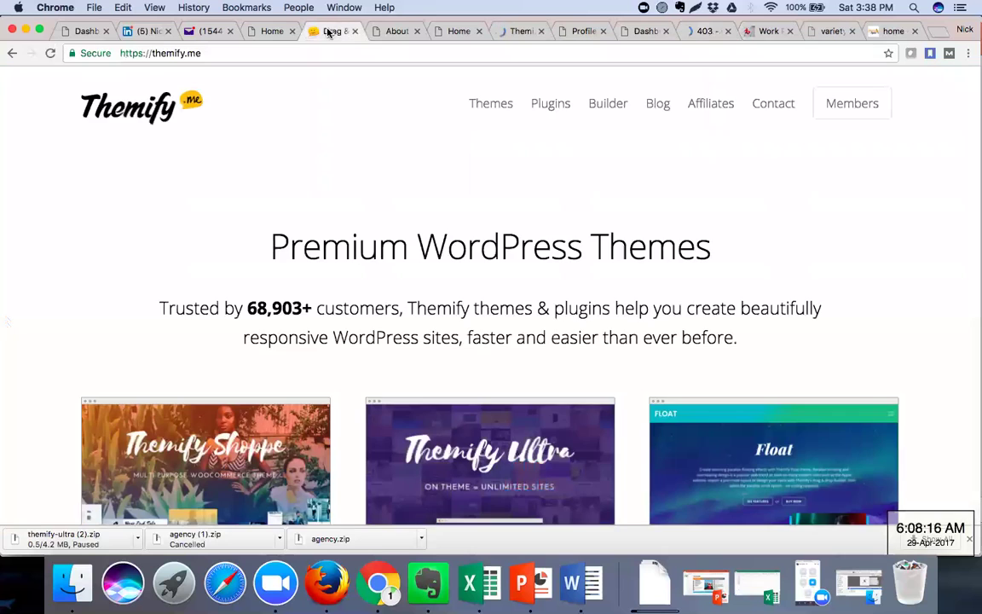
click(385, 35)
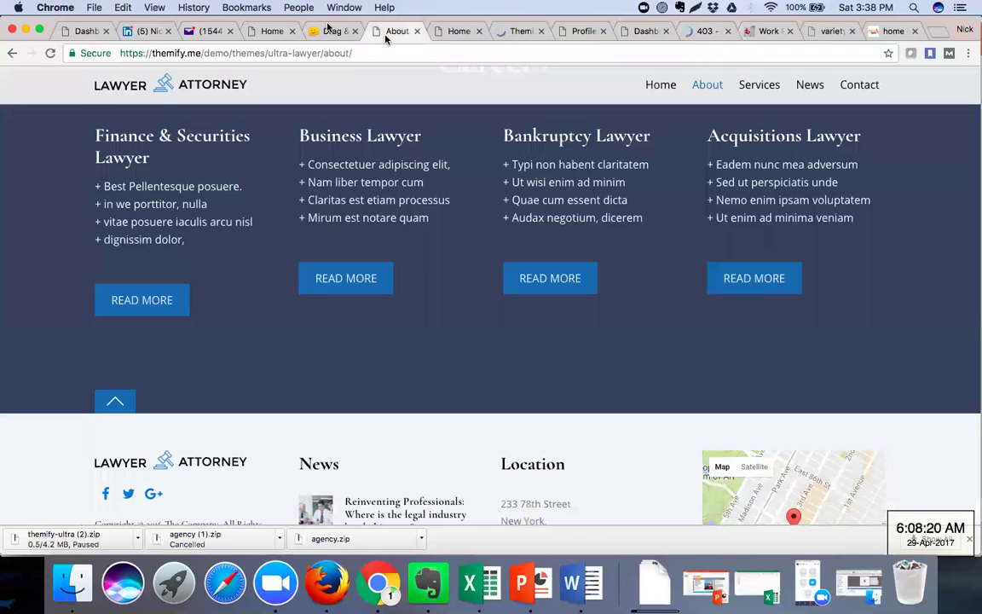
Look through the open Themify theme demos and the add-on and theme downloads listed on the member dashboard.
click(329, 33)
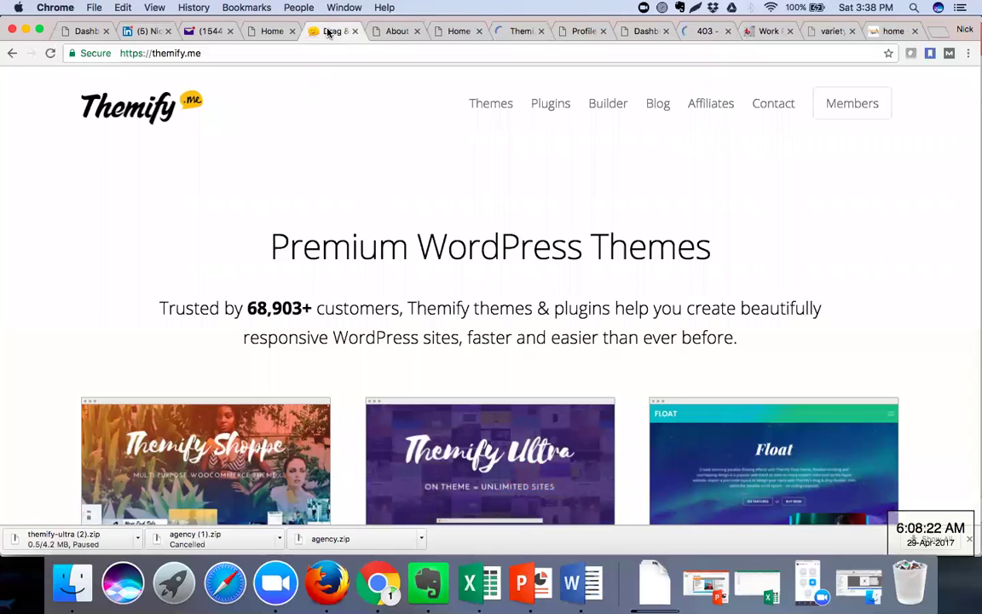
click(457, 39)
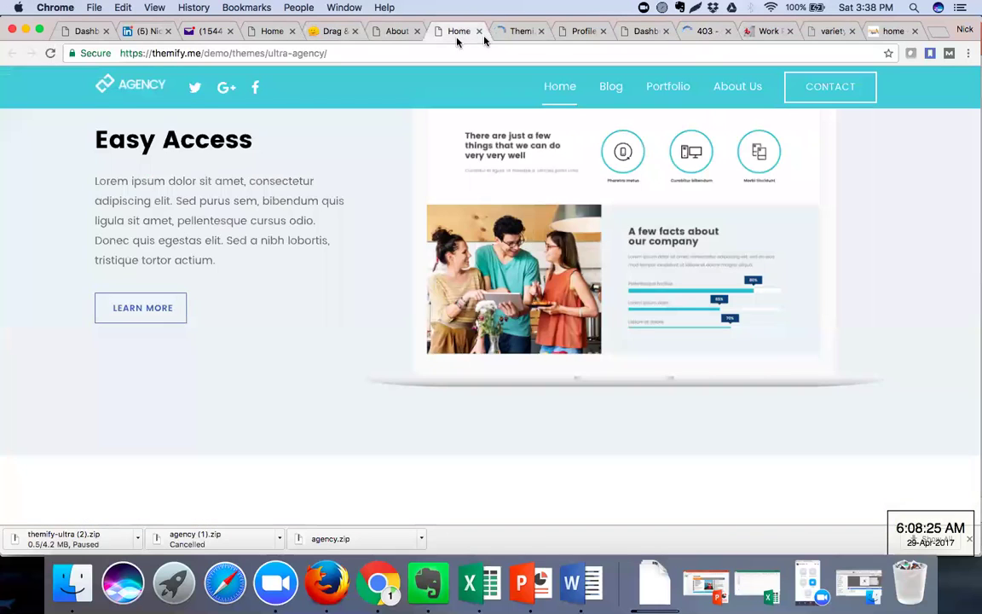
click(515, 33)
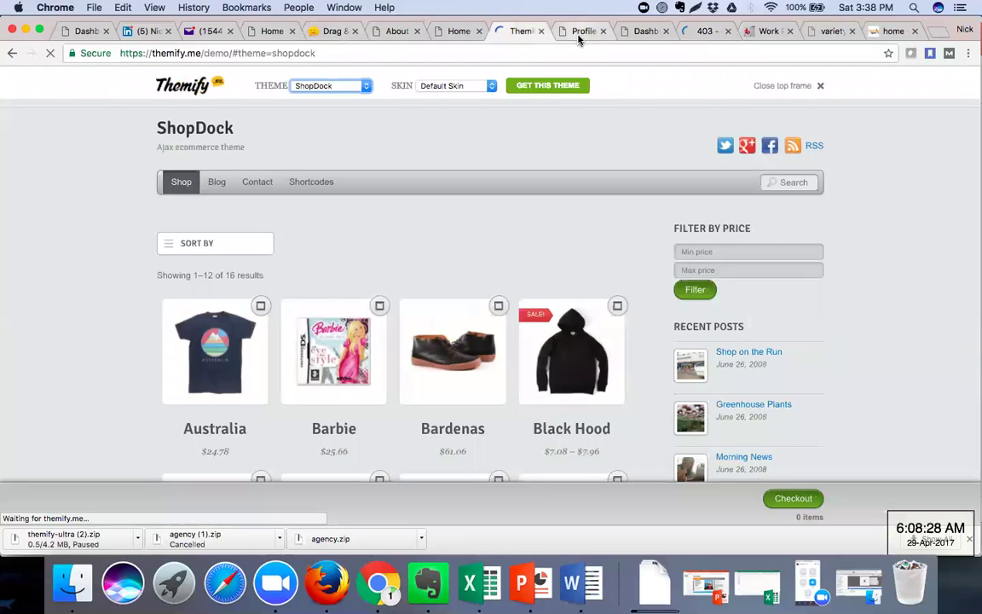
click(579, 38)
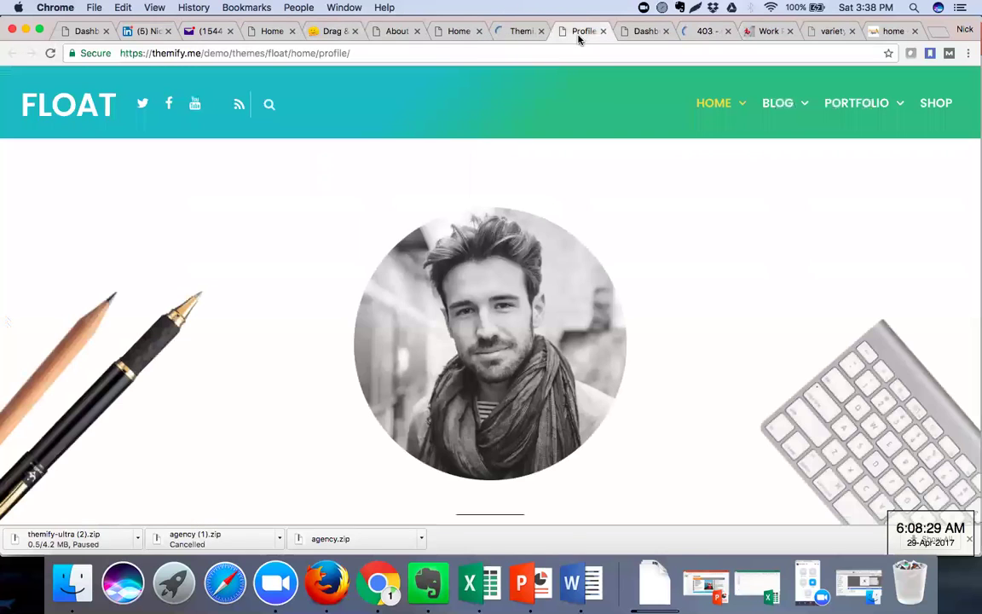
click(641, 32)
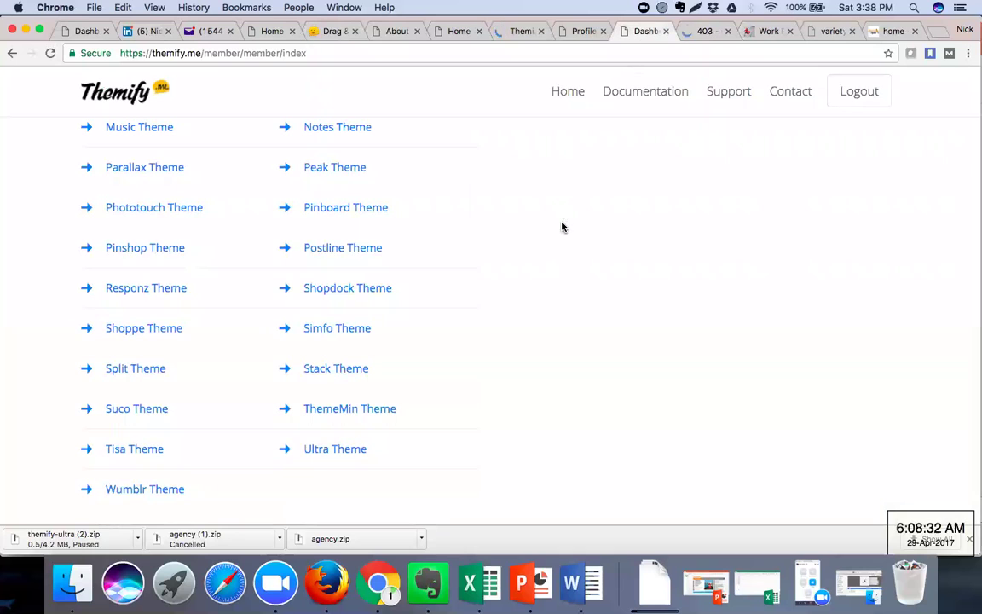
scroll(562, 226, down, 4)
scroll(561, 226, up, 5)
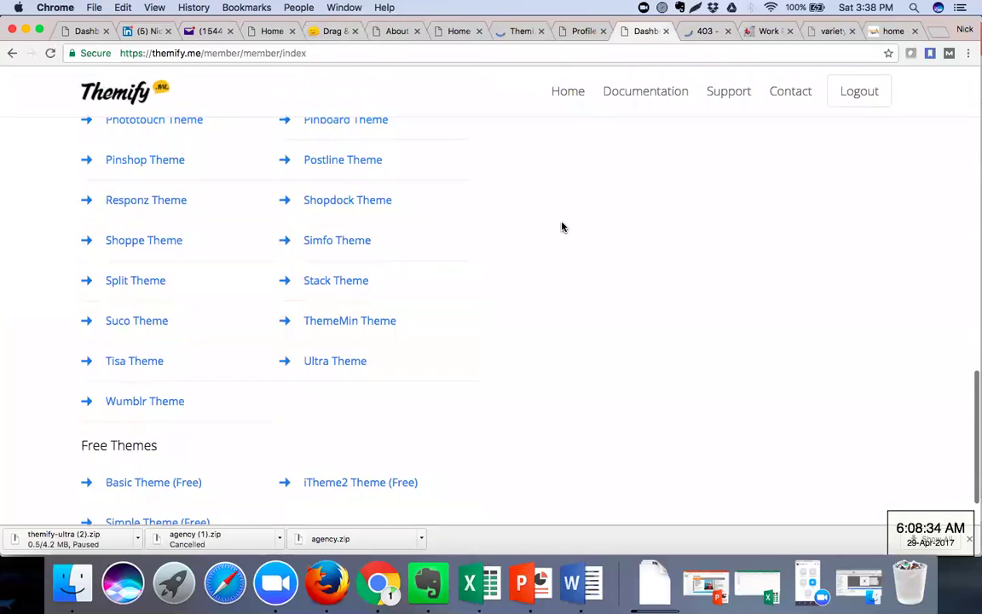
scroll(562, 227, up, 8)
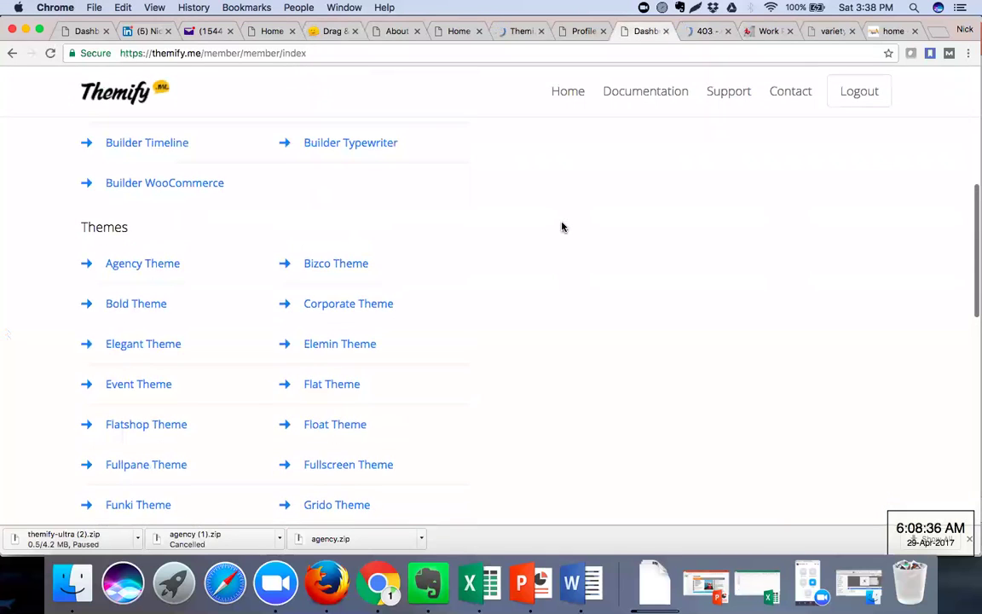
scroll(562, 226, up, 6)
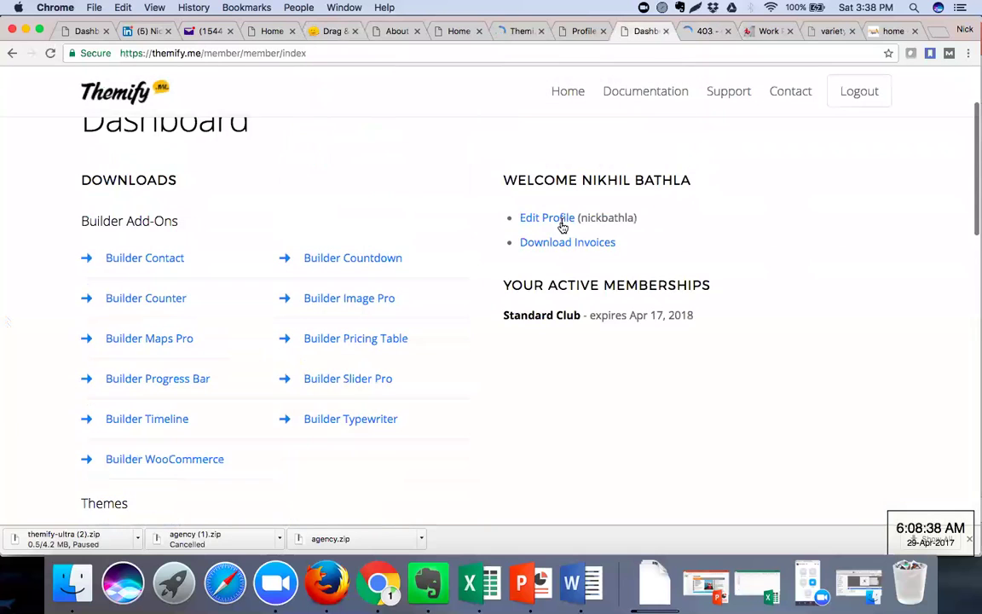
scroll(562, 227, up, 3)
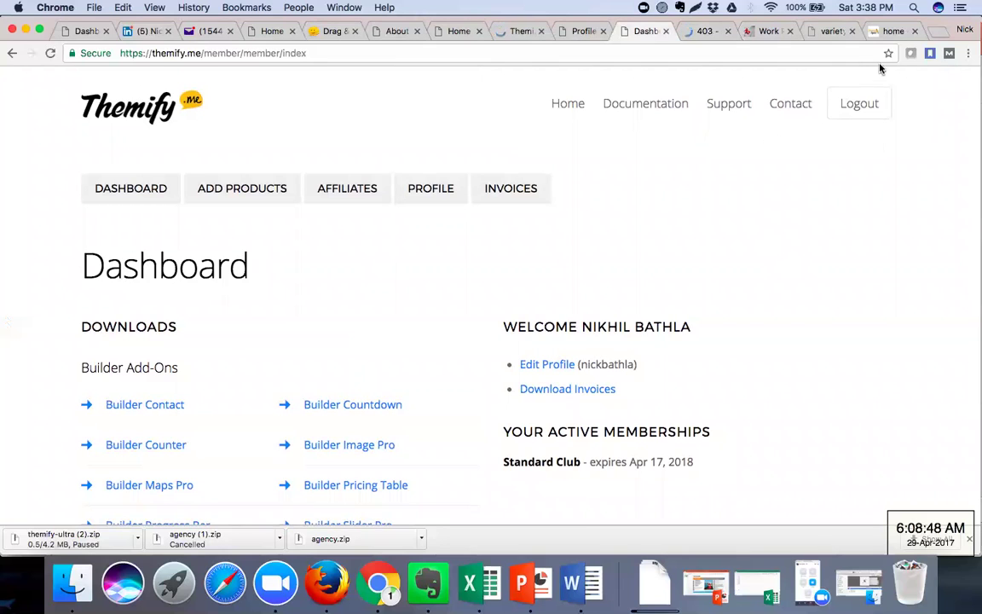
Return to the site's WordPress admin and go back from the error page to the Themify Ultra Skins & Demos selection.
click(814, 34)
click(751, 35)
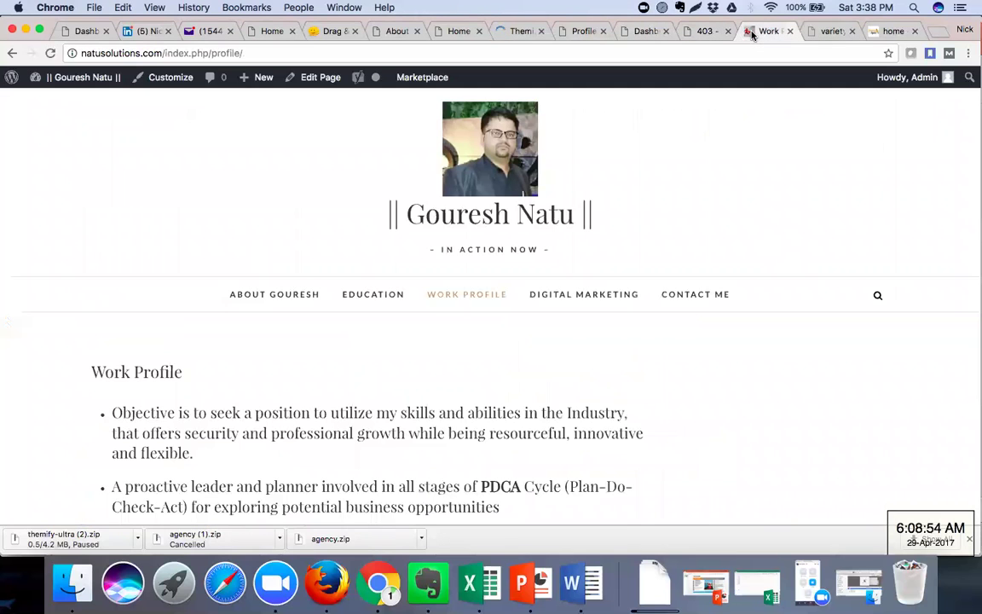
click(648, 33)
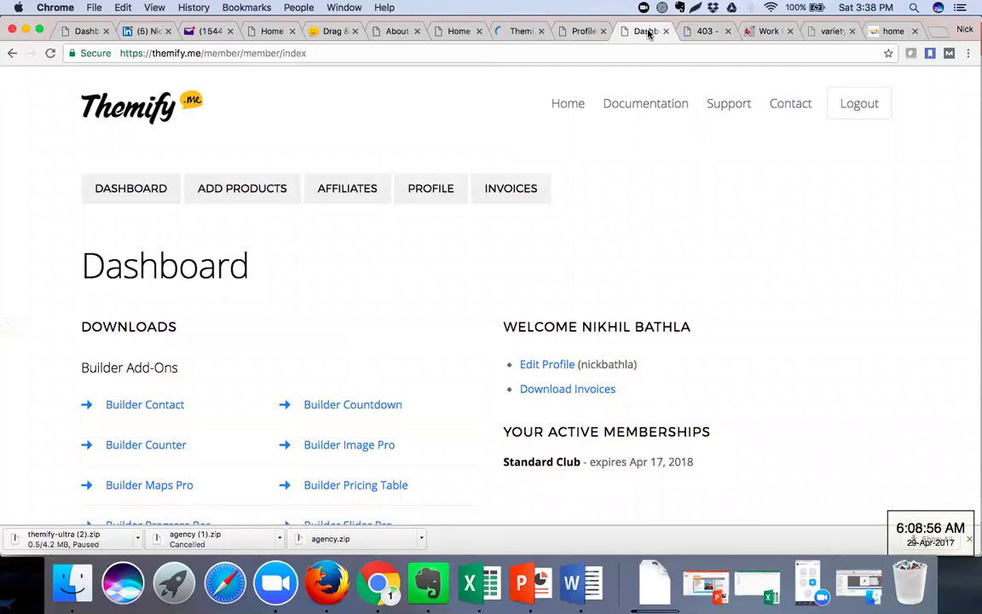
click(578, 39)
click(823, 31)
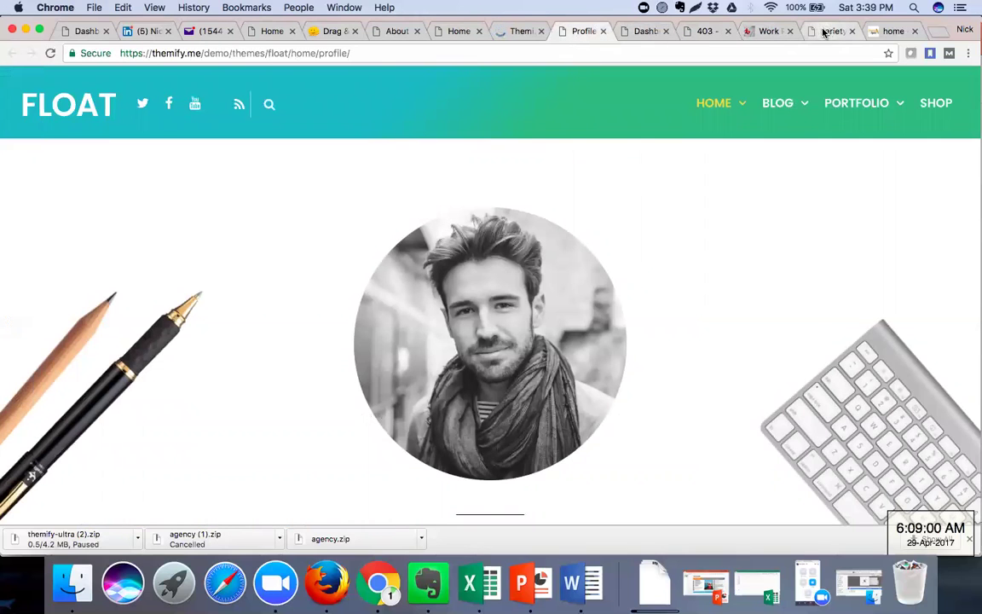
click(767, 31)
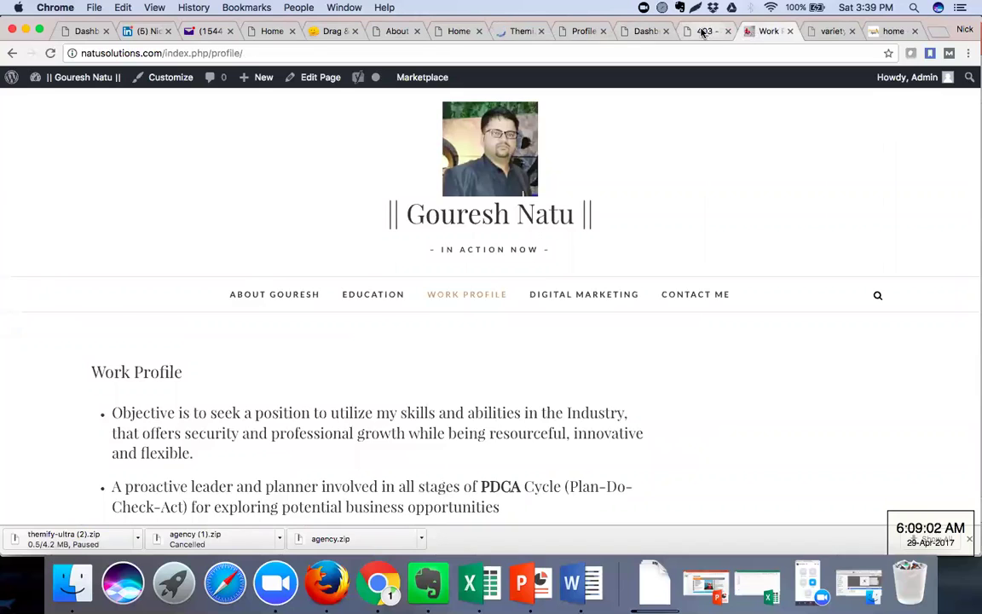
click(704, 31)
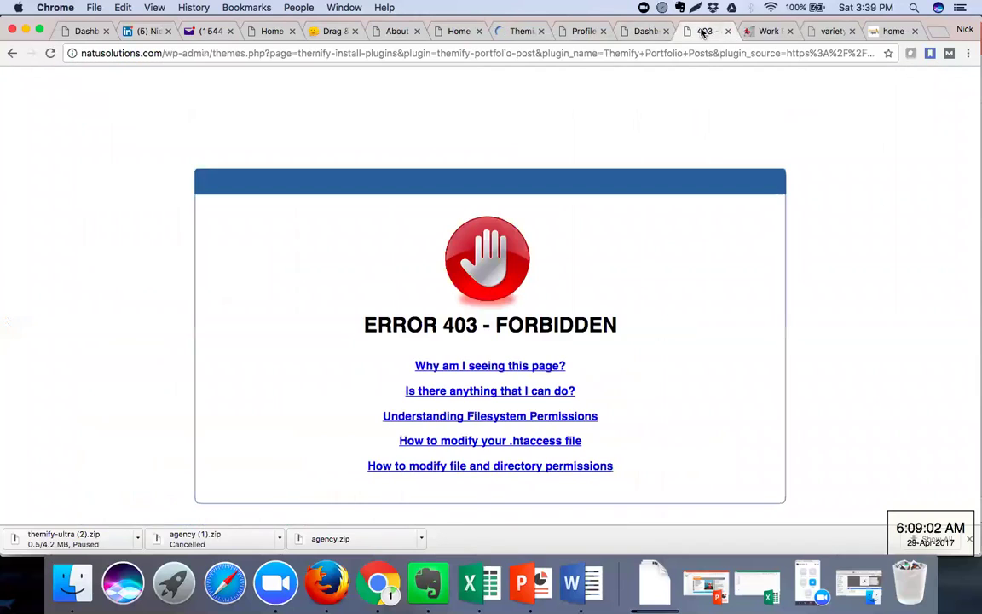
click(12, 53)
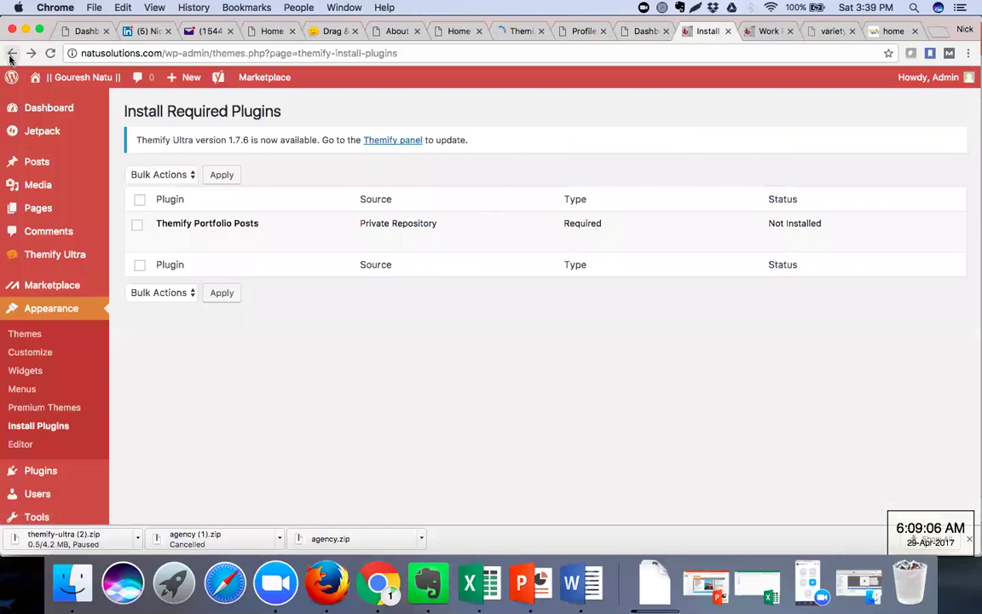
click(11, 54)
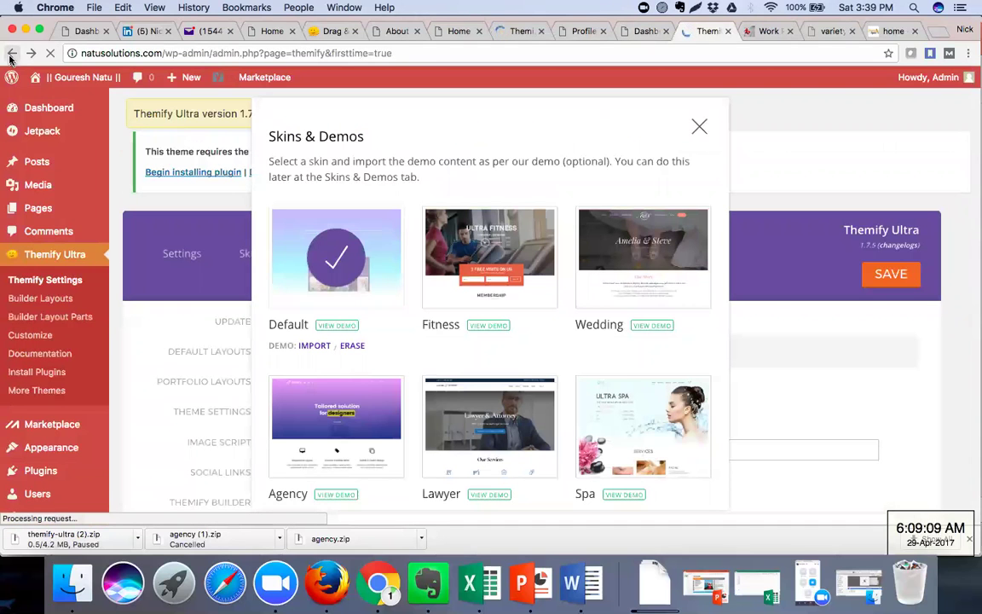
Select the Lawyer skin, request its demo import and review the plugins and add-ons the demo requires.
click(468, 442)
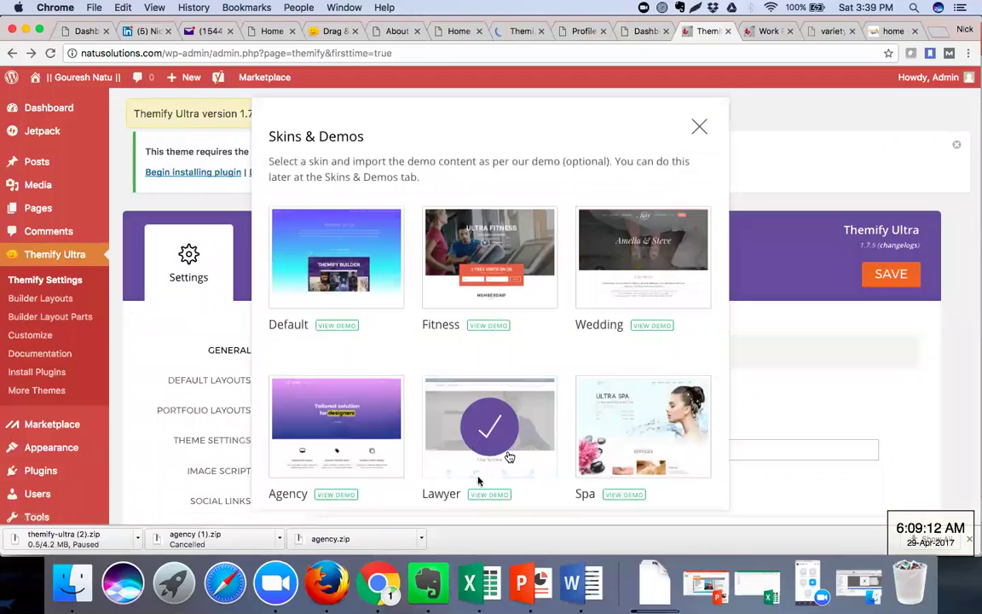
scroll(523, 447, down, 3)
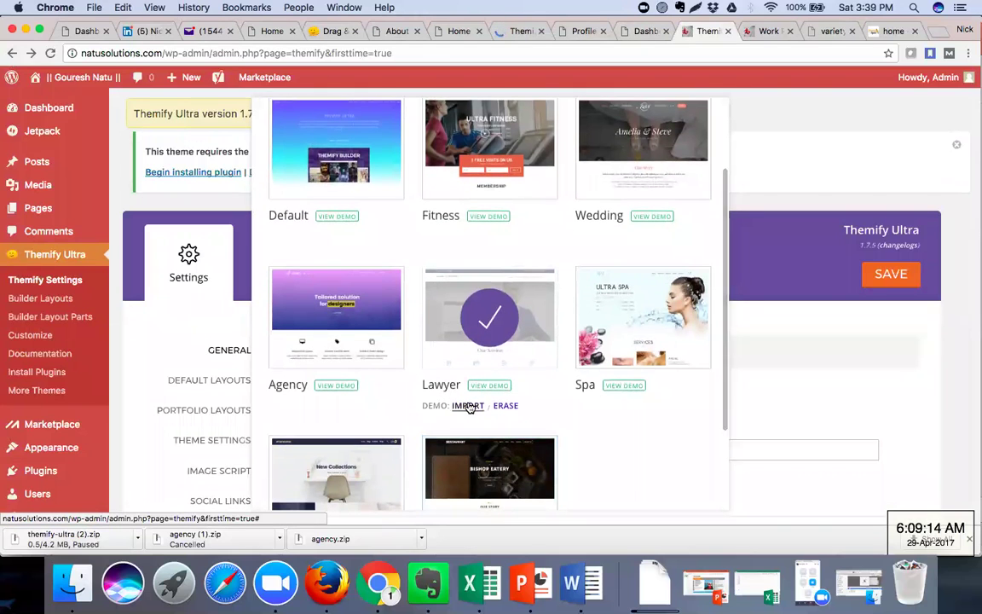
click(468, 406)
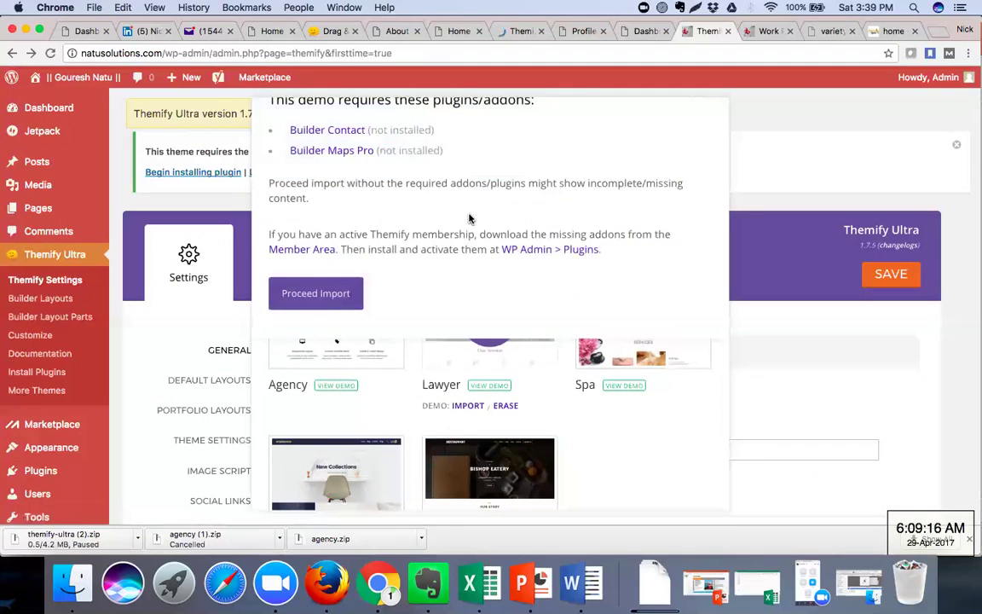
scroll(468, 219, up, 2)
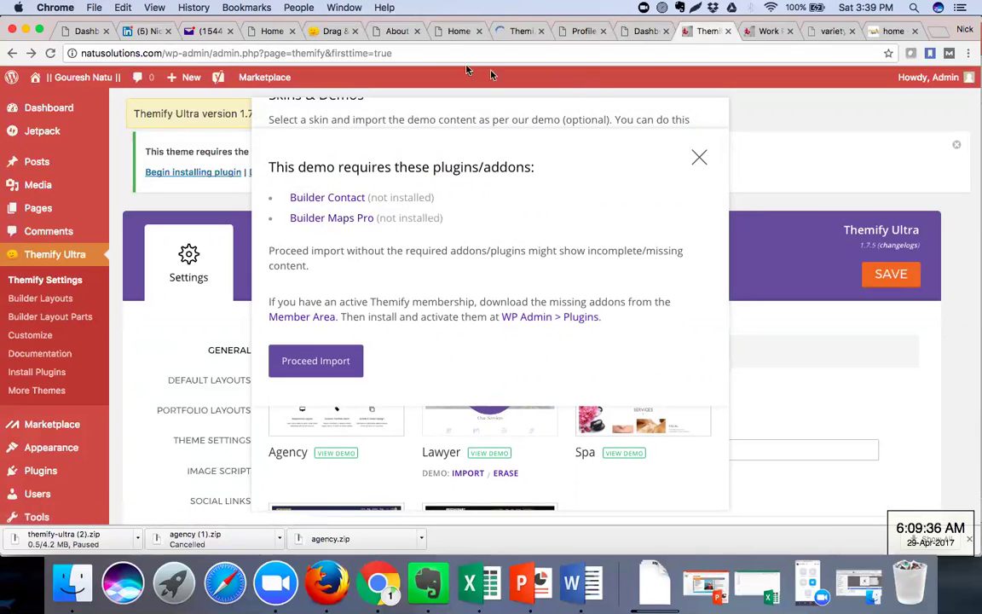
Look through the open Agency, ShopDock, Float, Shoppe and Lawyer demos and the Themify home page's feature sections.
click(453, 34)
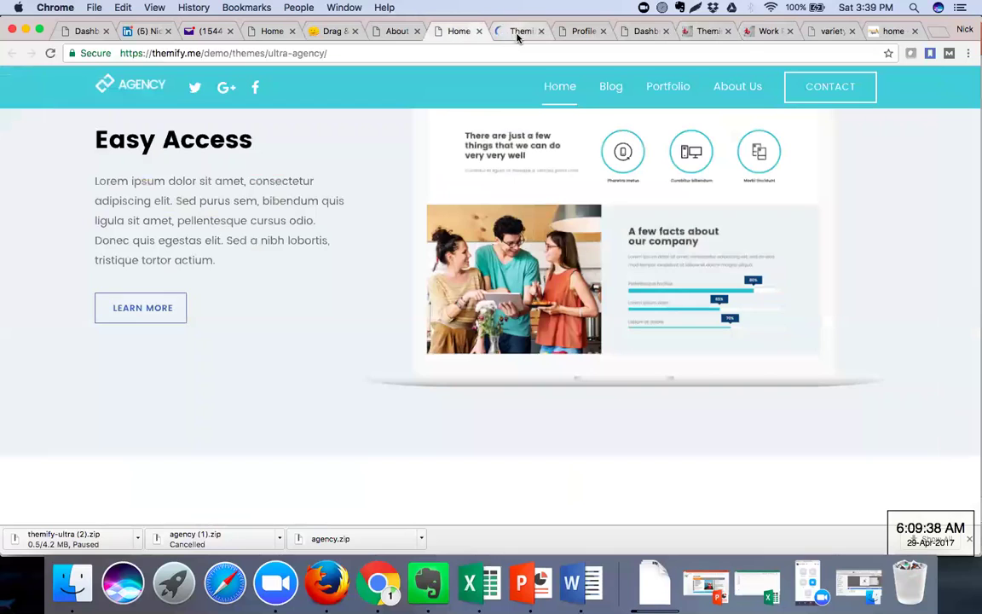
click(518, 34)
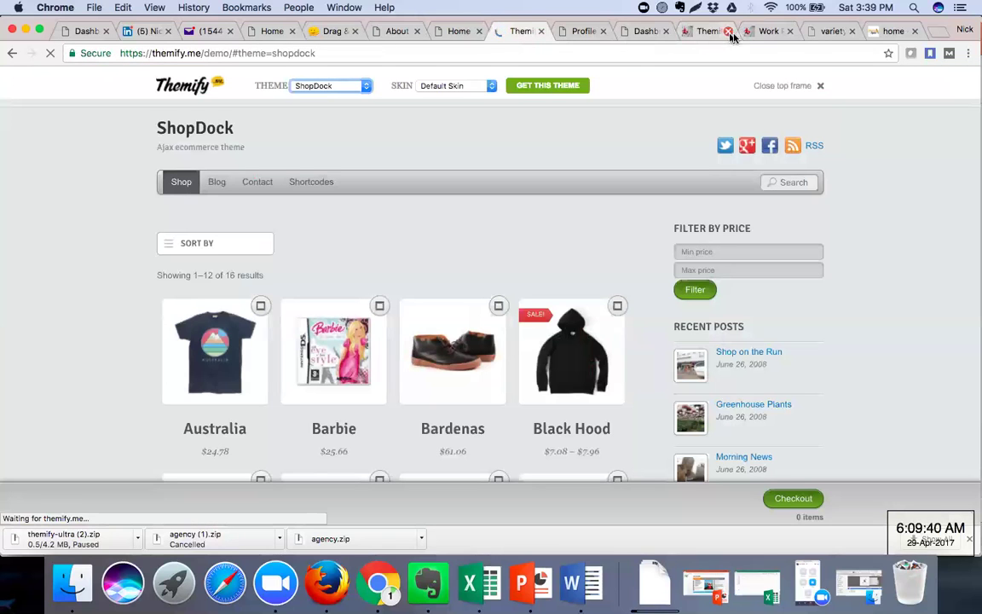
click(585, 34)
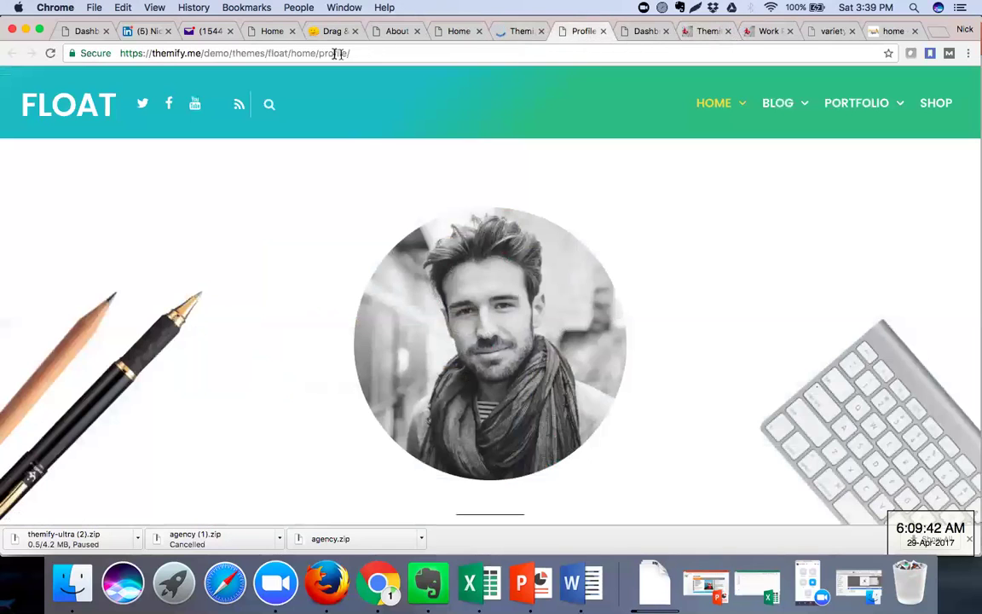
click(331, 34)
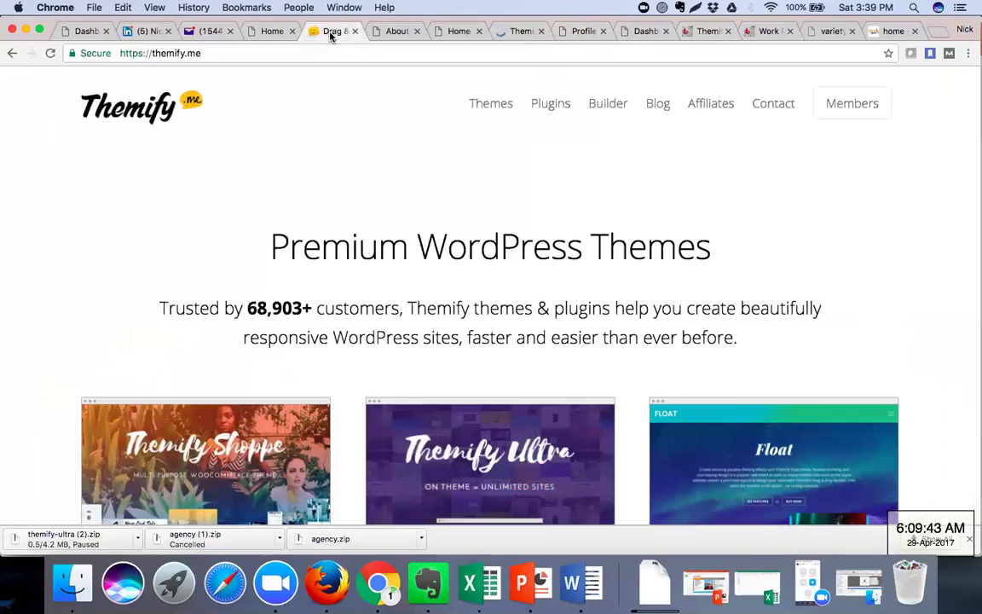
click(271, 32)
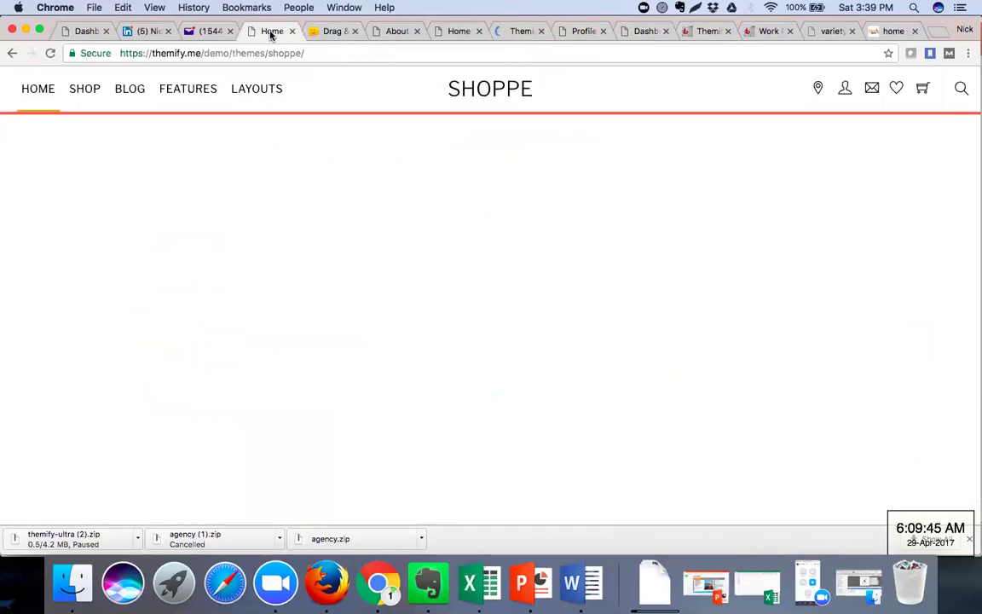
click(315, 34)
click(381, 34)
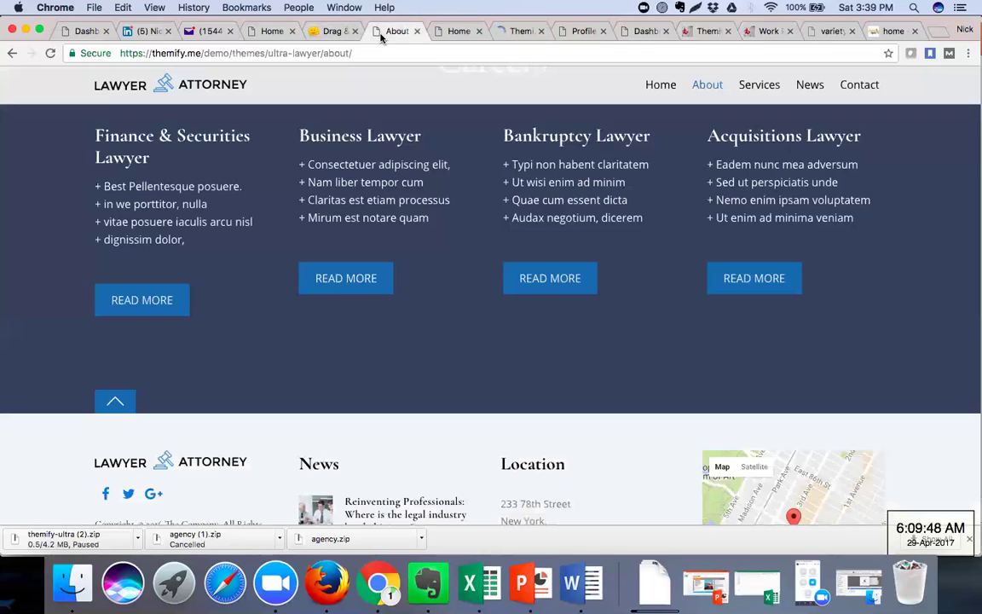
click(334, 34)
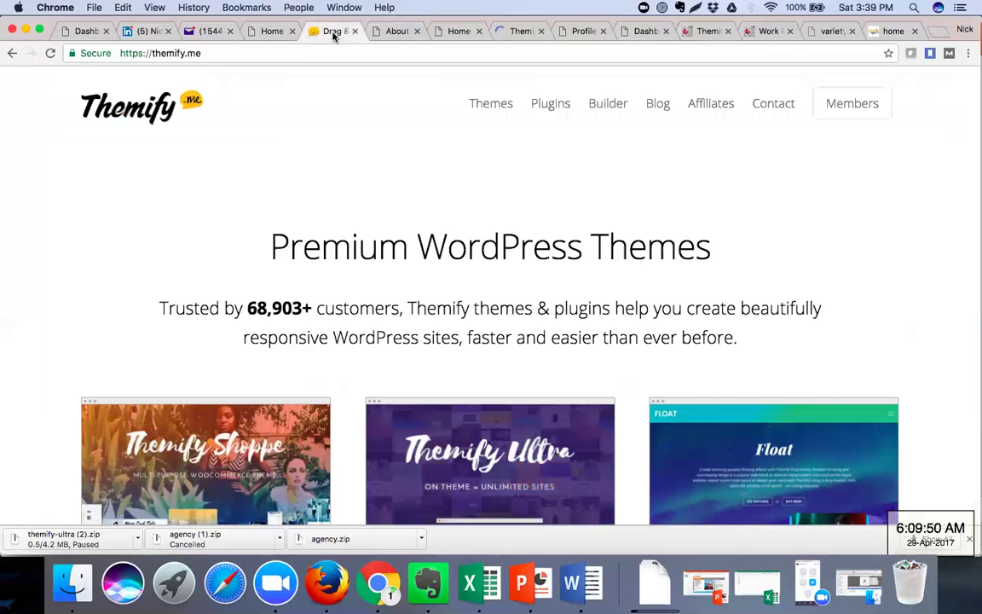
scroll(350, 274, down, 5)
scroll(350, 273, down, 10)
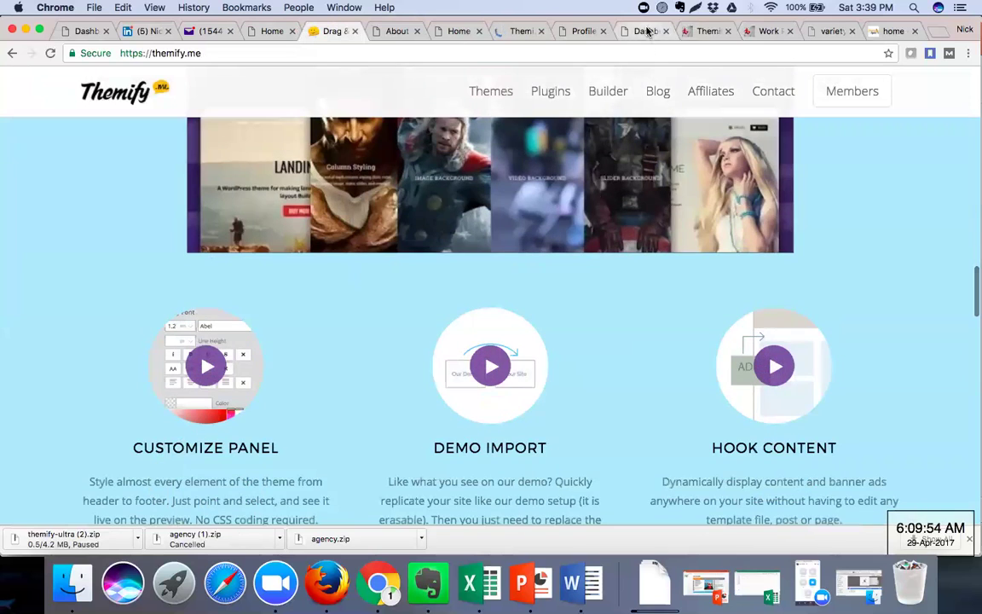
Download the Builder Contact and Builder Maps Pro add-ons from the Themify member dashboard.
click(647, 32)
scroll(383, 275, down, 2)
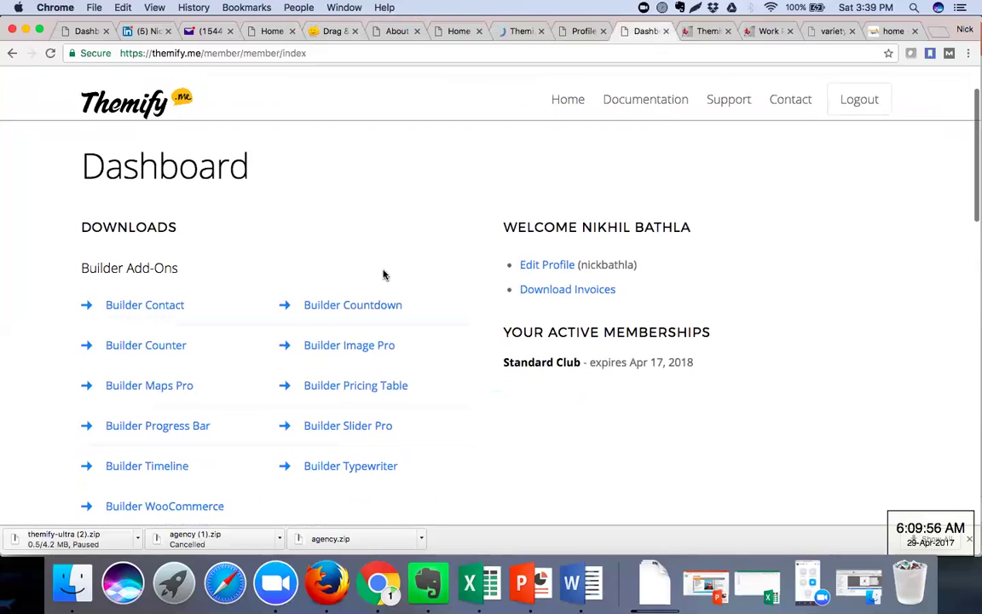
scroll(383, 275, down, 2)
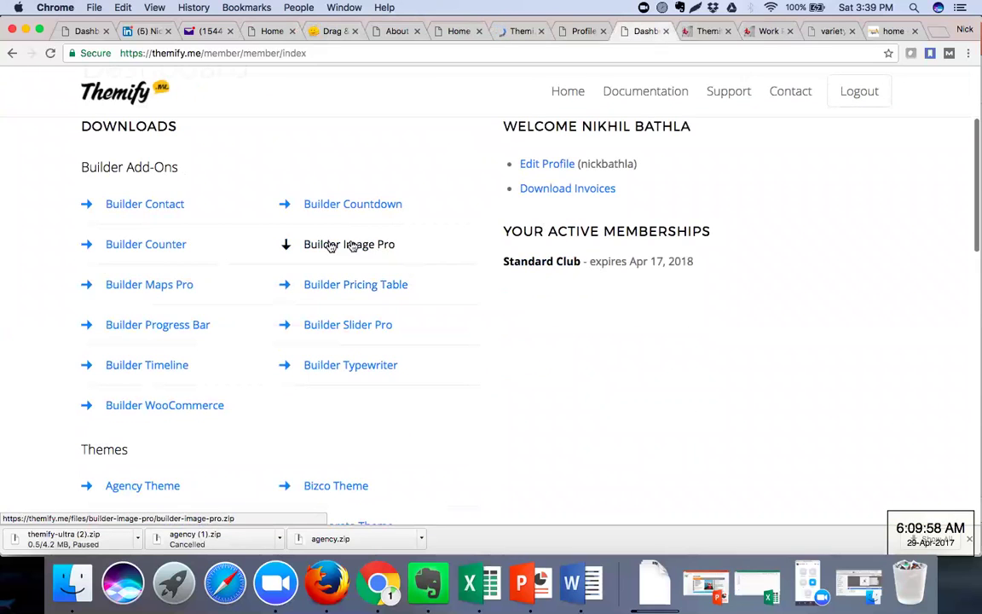
click(152, 206)
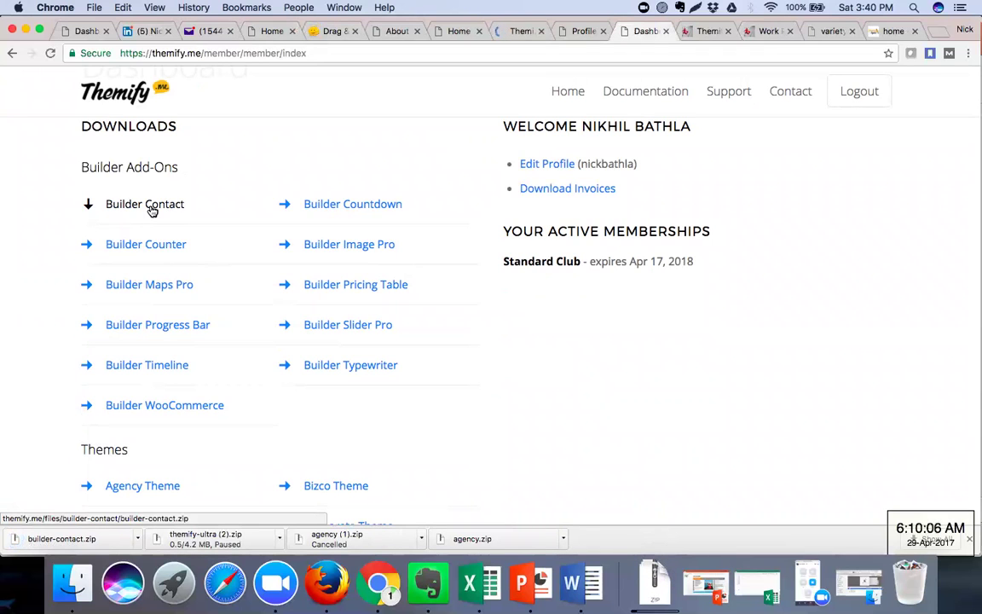
click(145, 287)
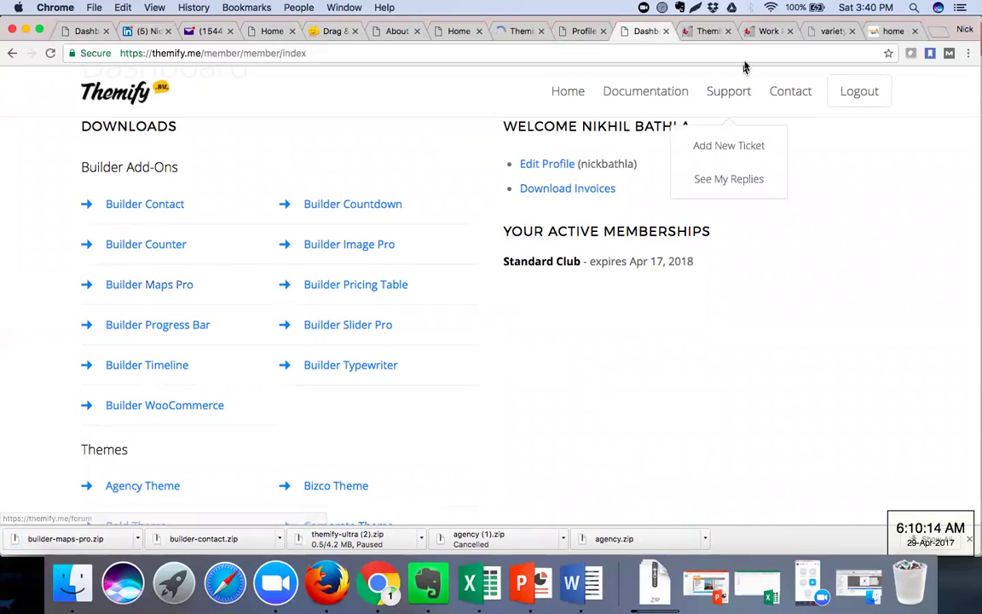
Go back to the site's Themify Ultra settings page with the Lawyer demo's required add-ons.
click(585, 32)
click(519, 34)
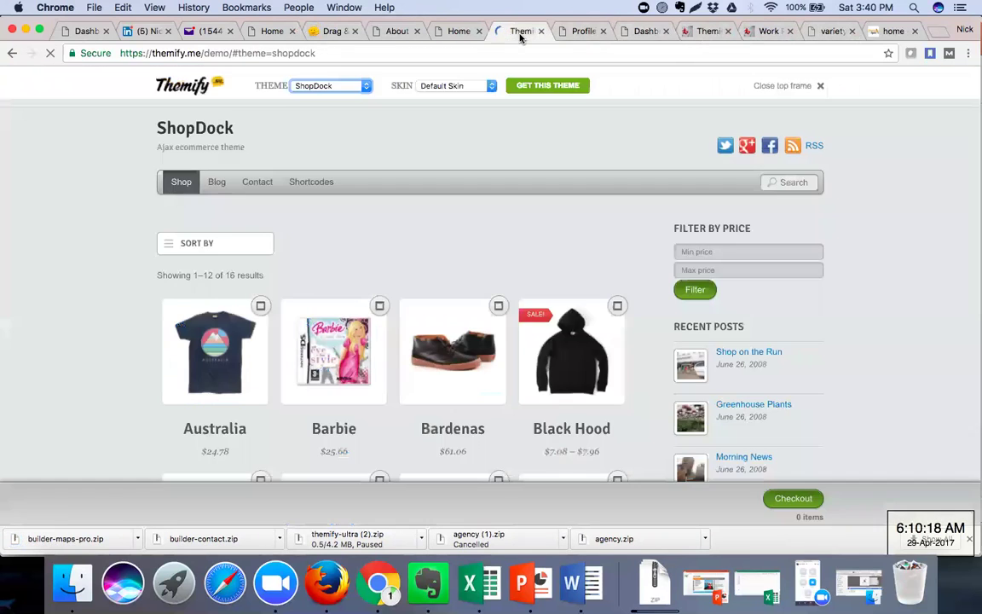
click(454, 39)
click(752, 31)
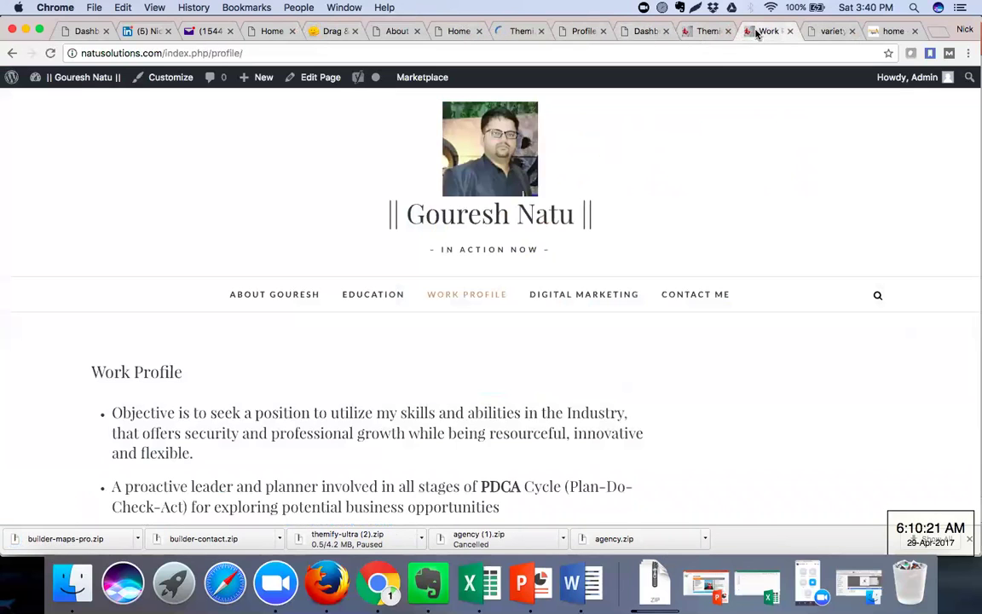
click(713, 34)
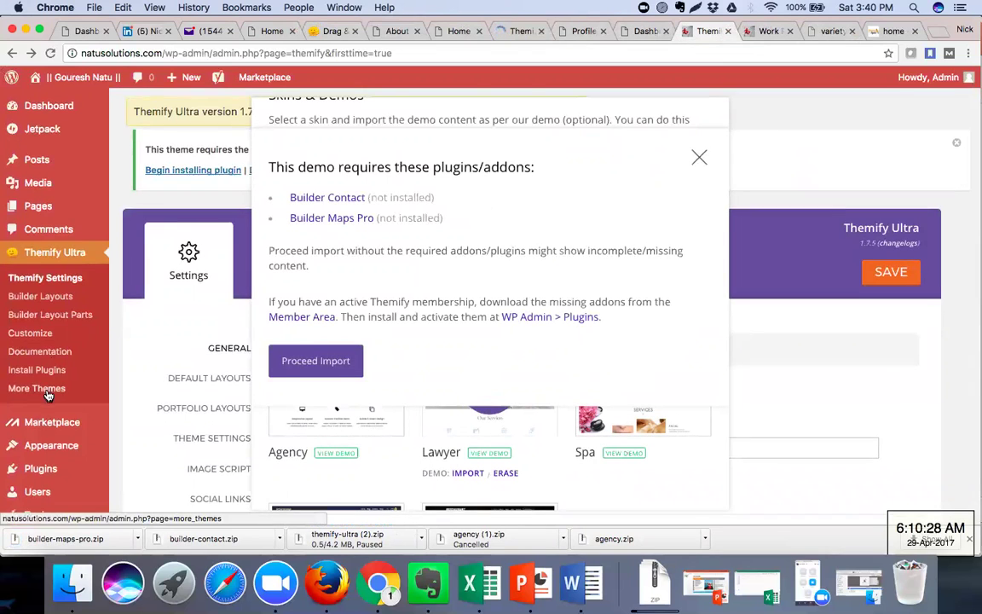
Upload builder-contact.zip from Downloads as a new plugin, then install and activate it.
scroll(48, 394, down, 3)
scroll(48, 395, down, 1)
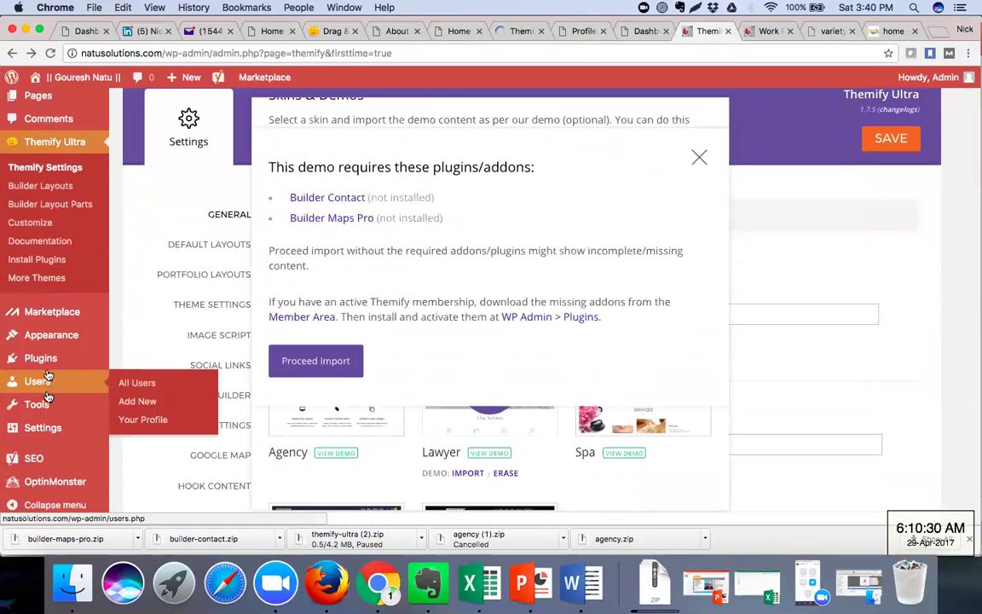
mouse_move(49, 332)
mouse_move(43, 357)
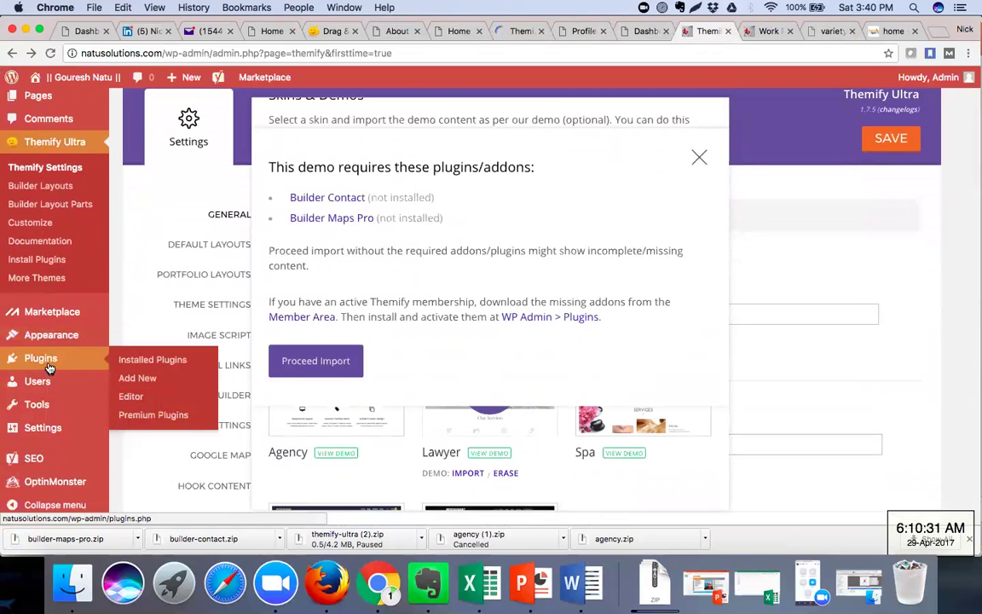
click(143, 380)
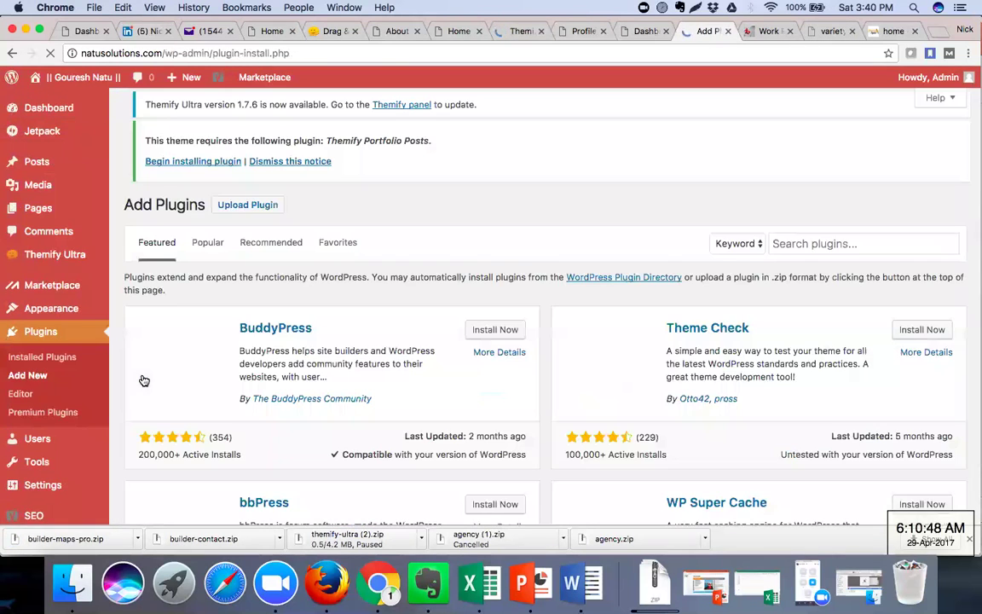
click(237, 211)
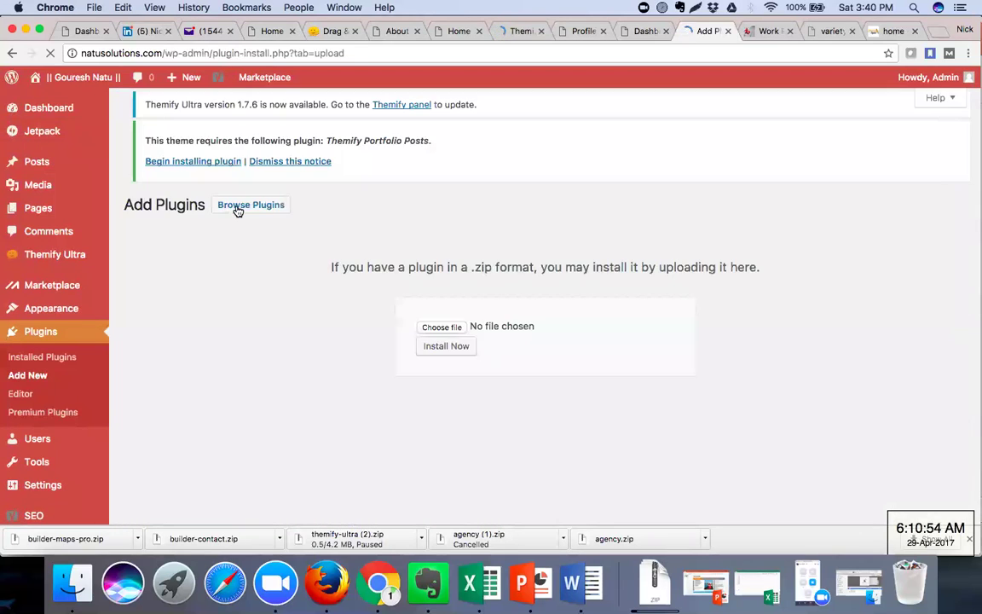
click(451, 328)
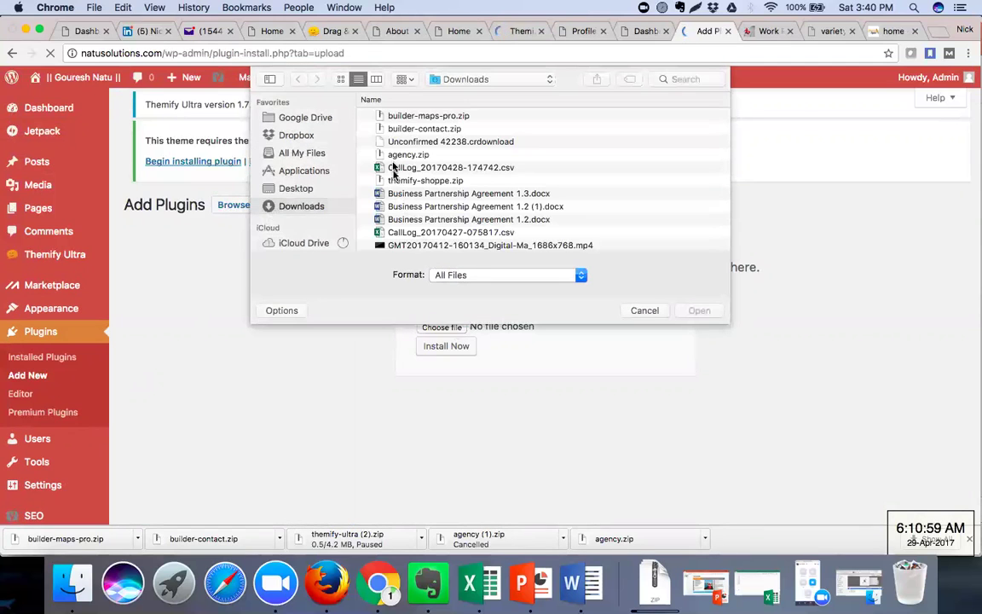
click(417, 126)
click(691, 311)
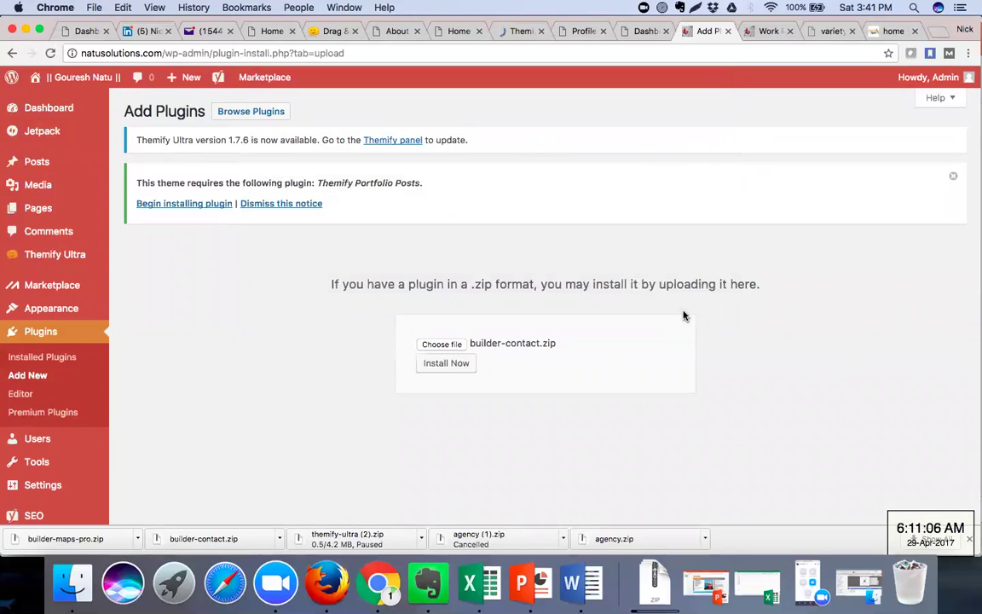
click(468, 367)
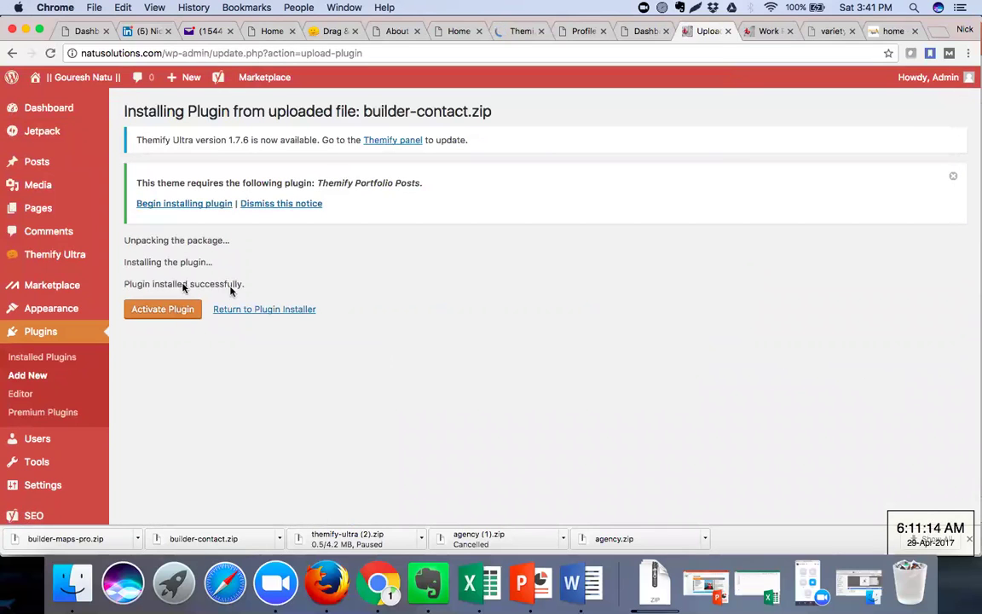
click(175, 311)
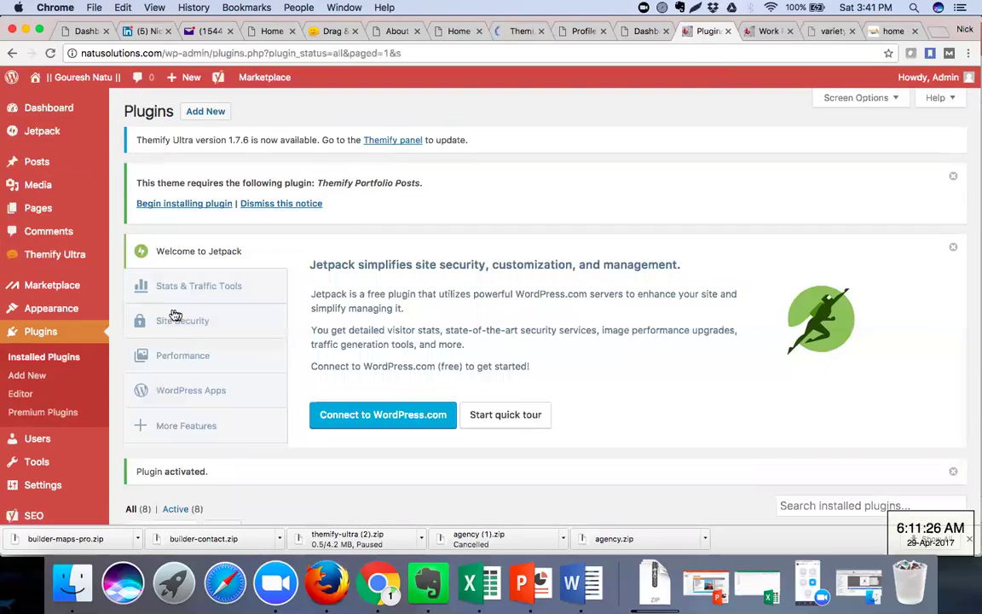
Upload builder-maps-pro.zip from Downloads as another new plugin, then install and activate it.
click(35, 377)
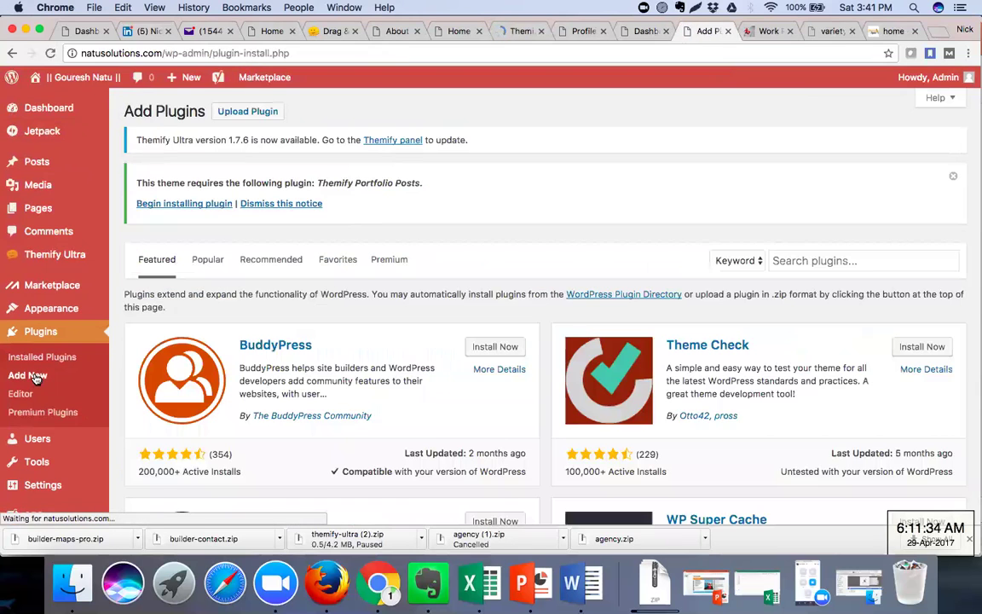
click(246, 114)
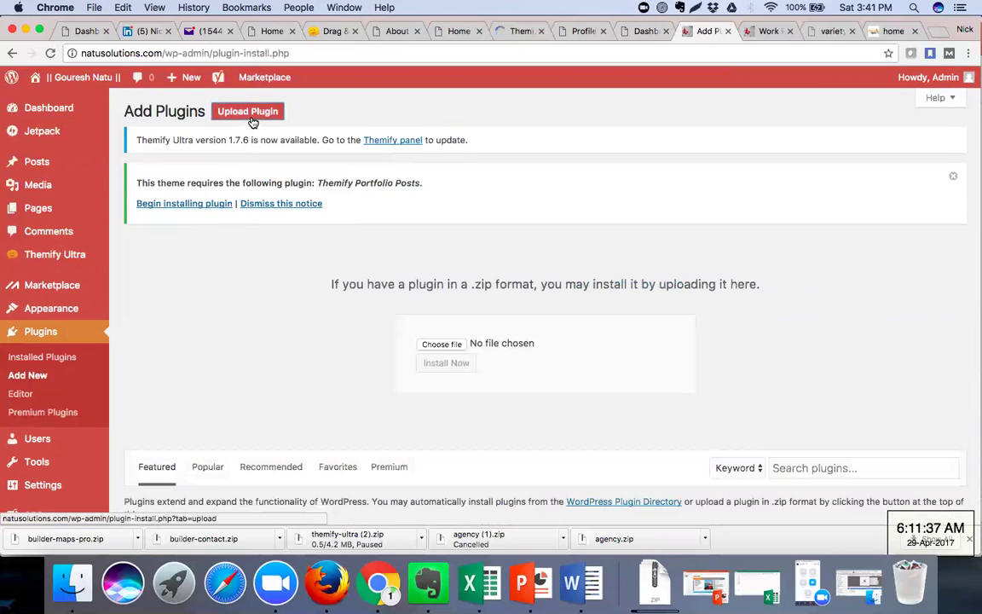
click(447, 345)
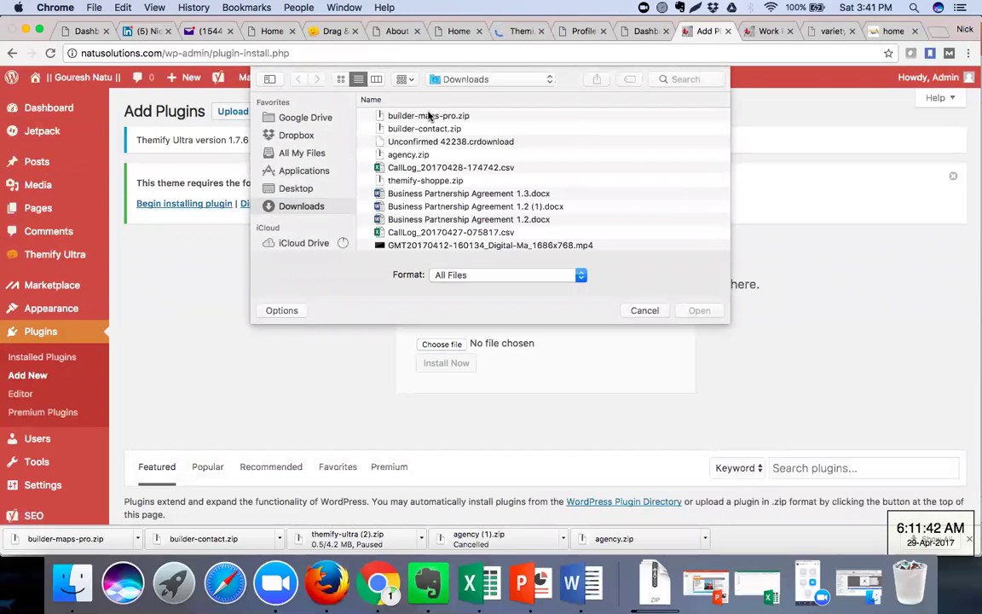
click(389, 116)
click(698, 310)
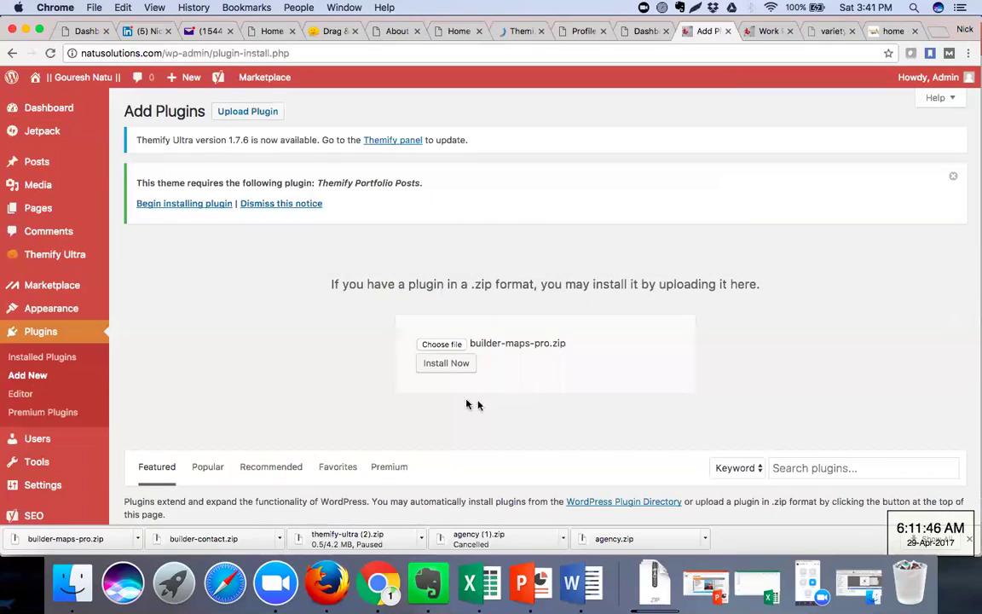
click(448, 367)
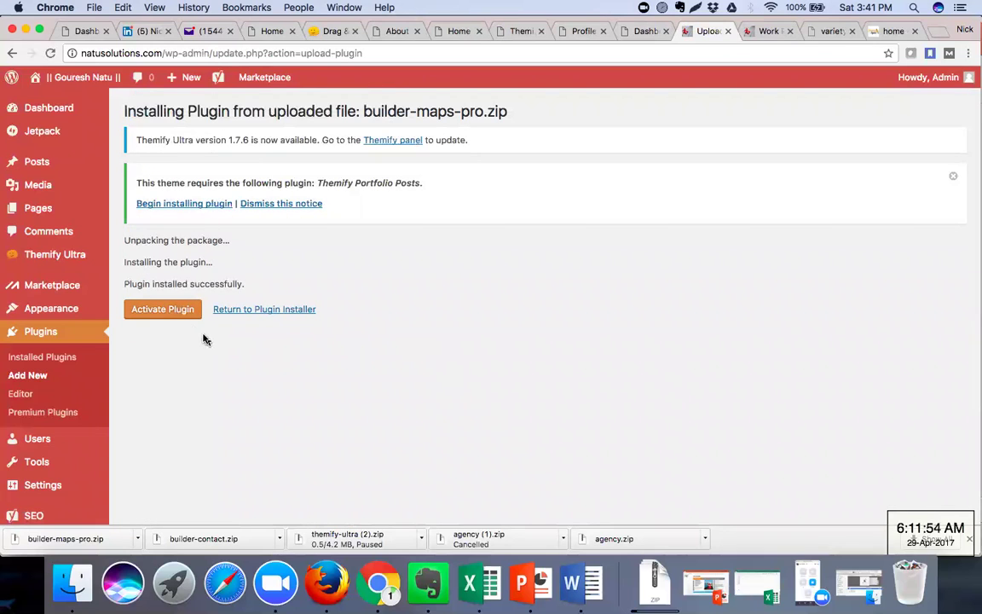
click(178, 314)
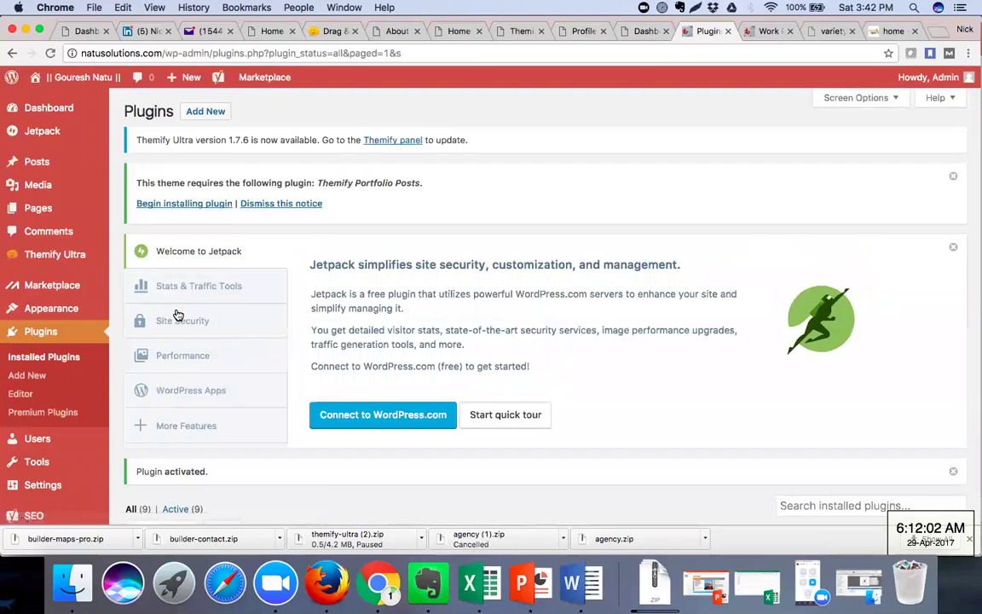
click(634, 36)
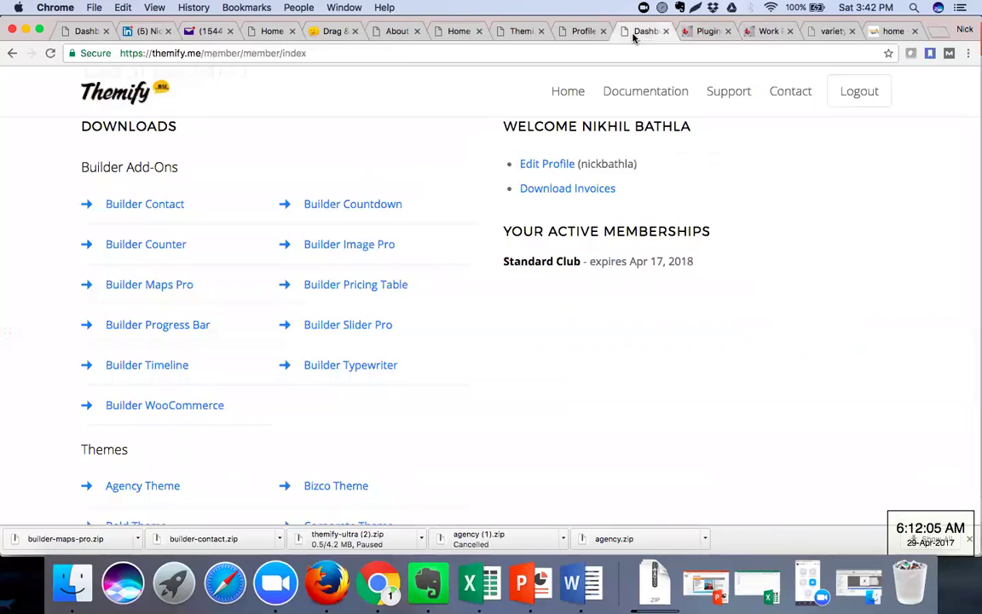
click(699, 31)
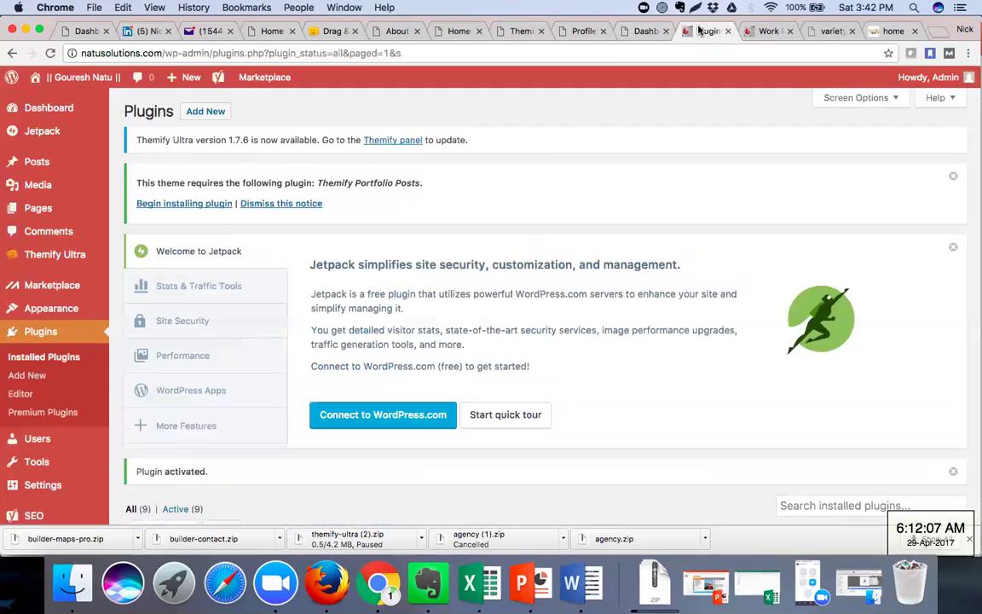
click(755, 31)
click(705, 31)
Open the installed themes page, trying the active Themify Ultra theme's customizer and going back to the themes list.
mouse_move(51, 307)
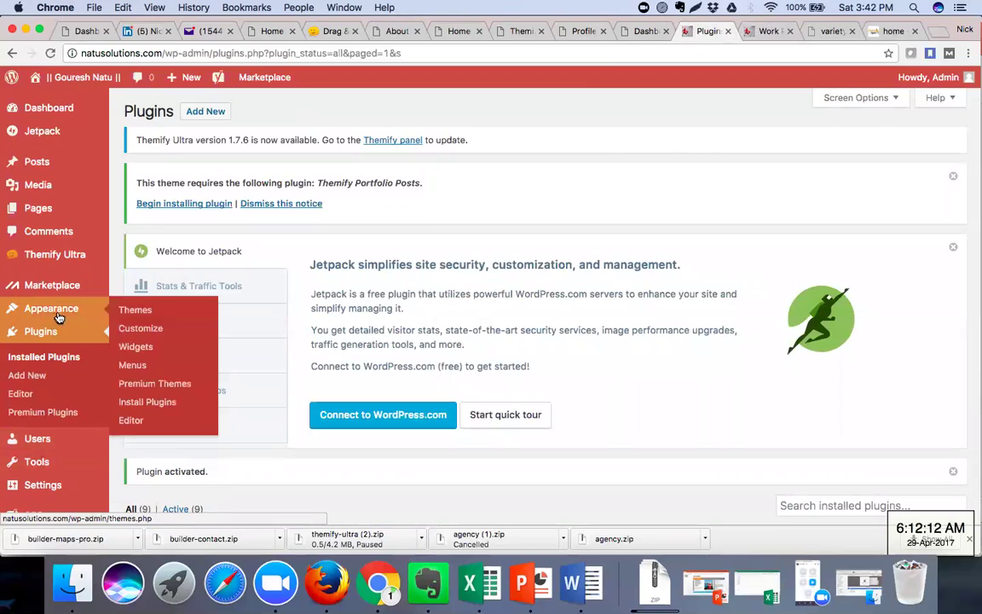
click(139, 306)
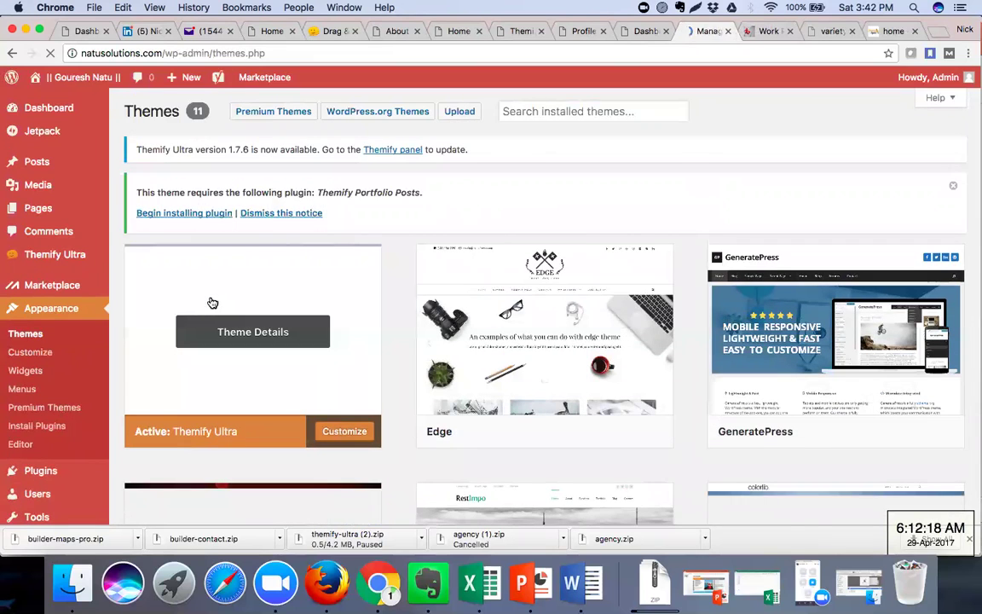
click(335, 433)
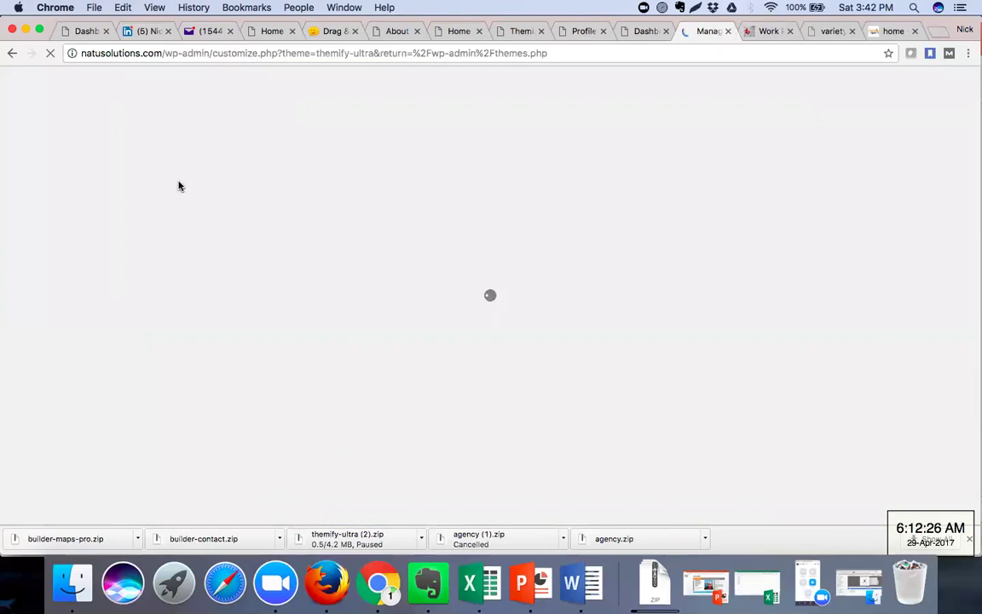
click(12, 56)
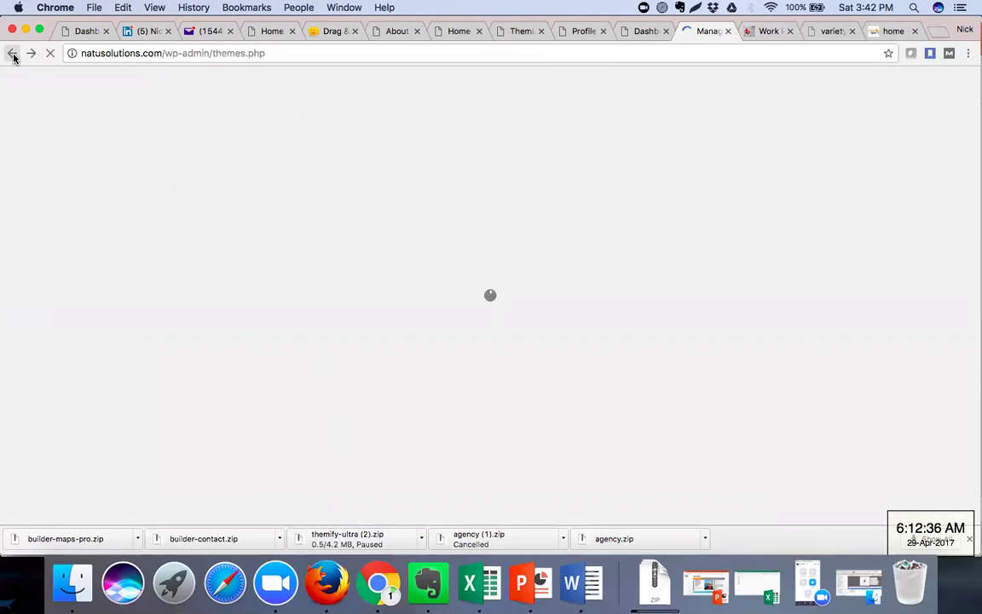
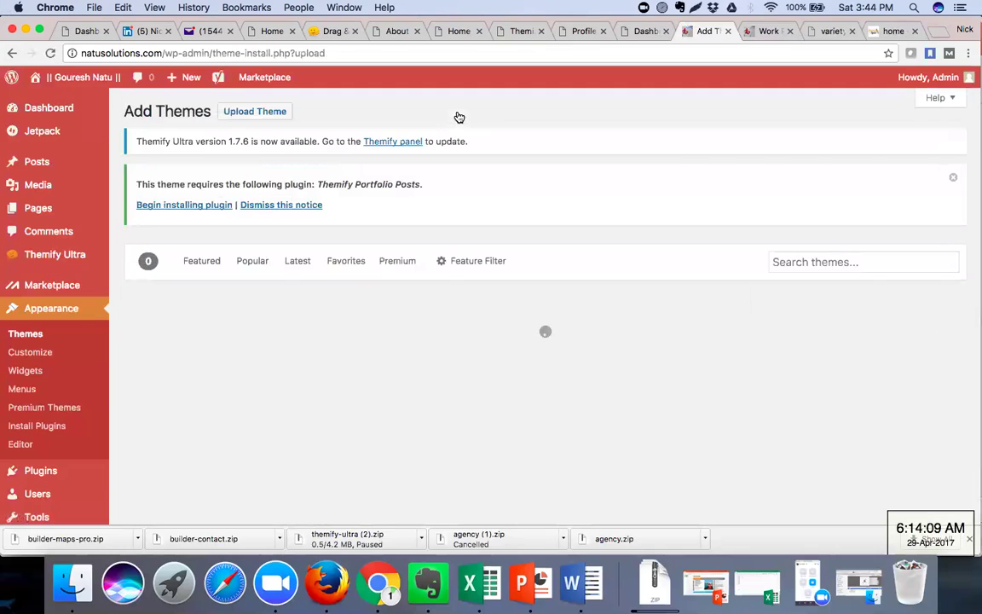
Upload themify-ultra.zip from Downloads as a theme and start its installation.
click(262, 113)
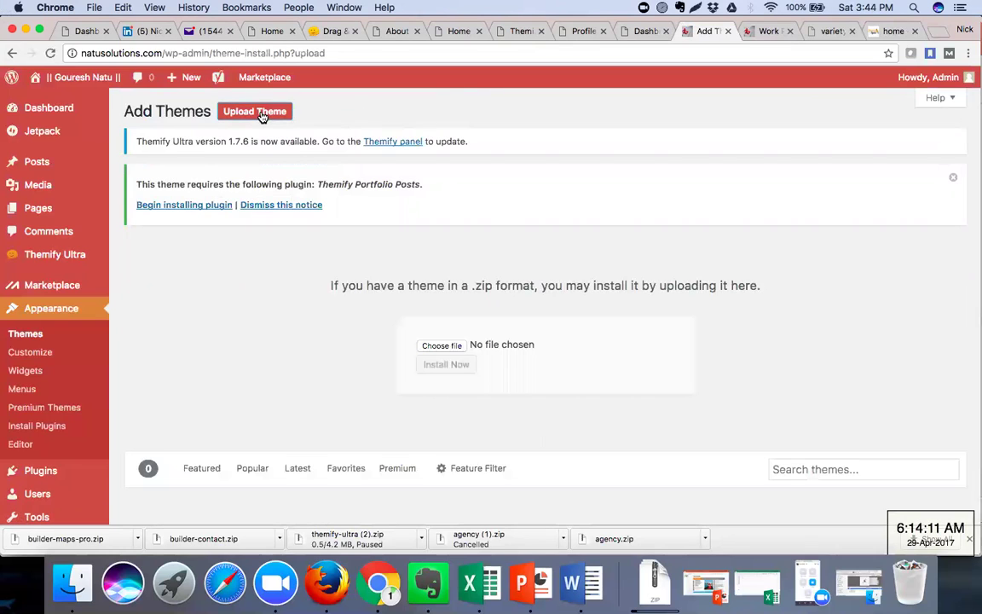
click(435, 346)
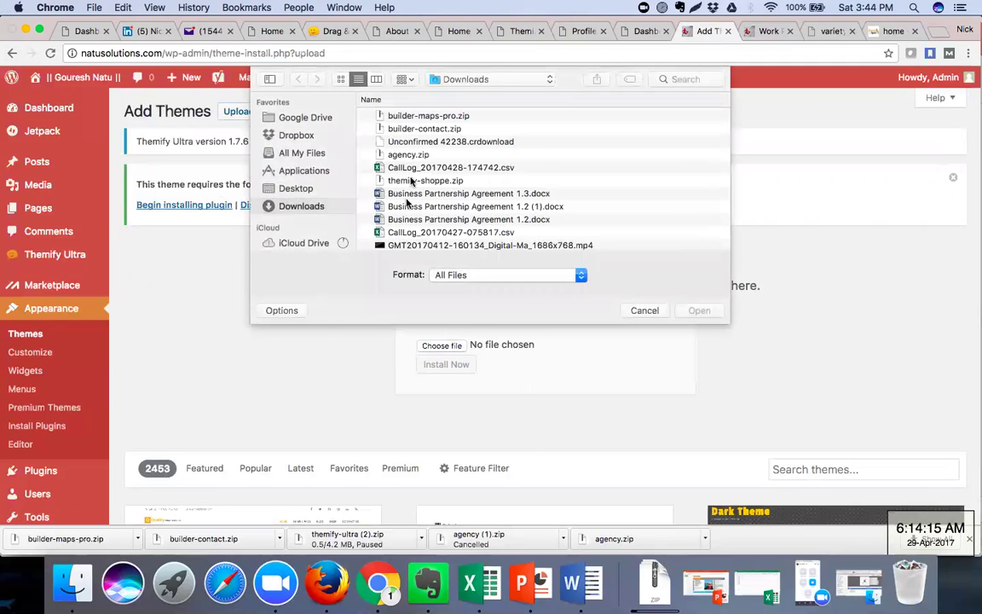
scroll(417, 159, down, 10)
scroll(416, 158, down, 10)
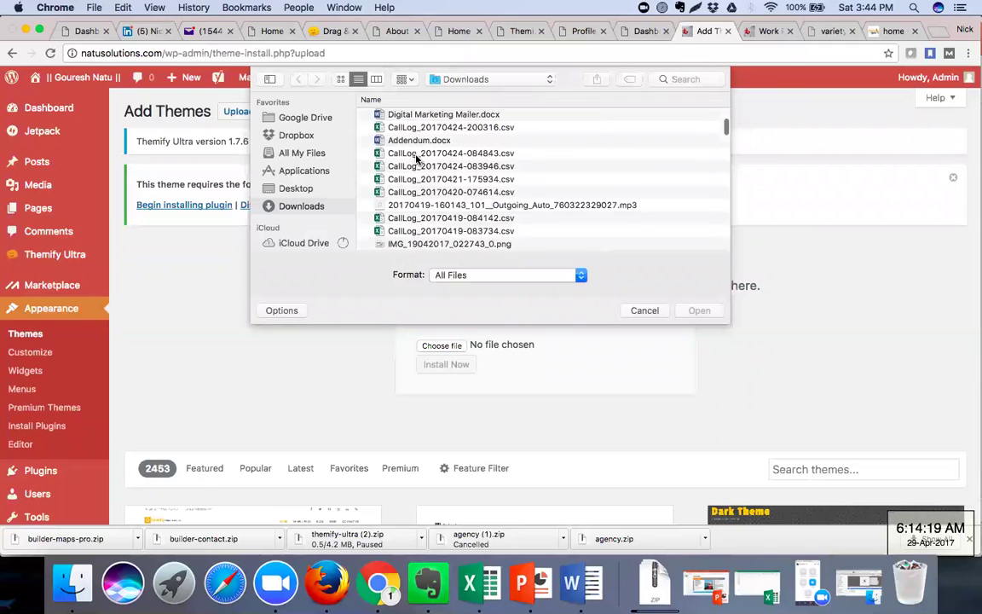
scroll(416, 158, down, 3)
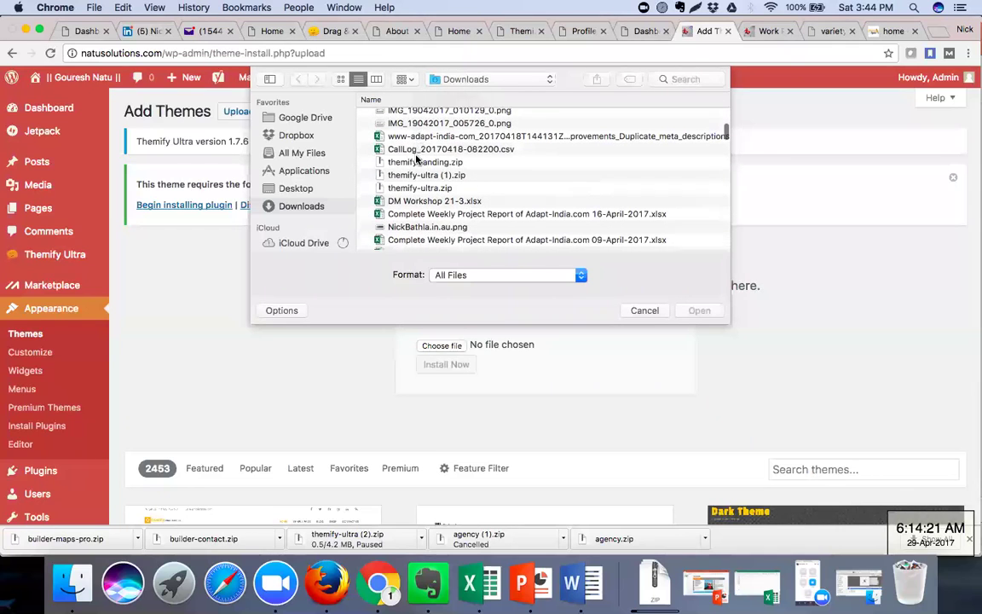
click(417, 156)
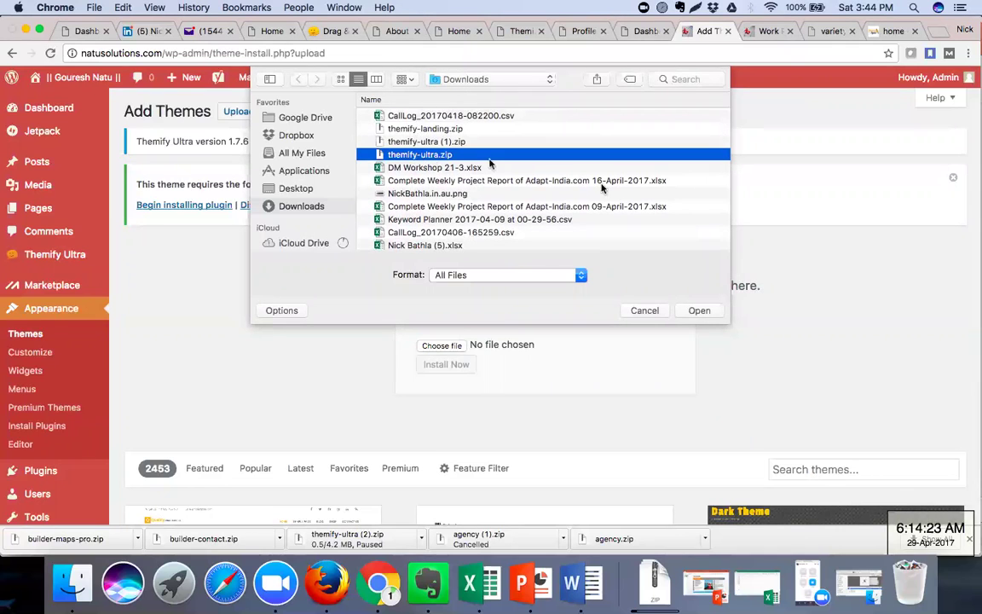
click(697, 310)
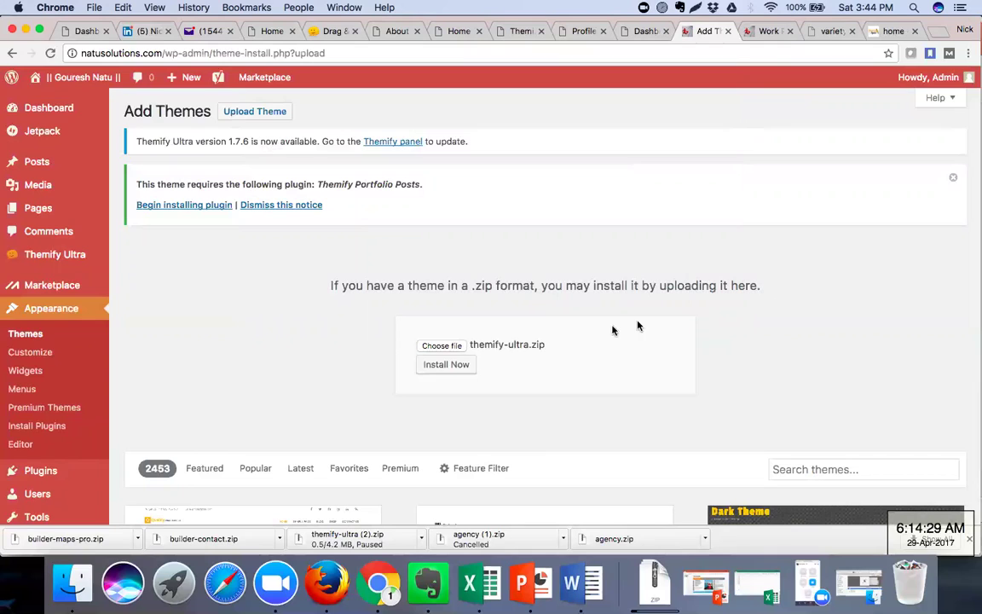
click(462, 365)
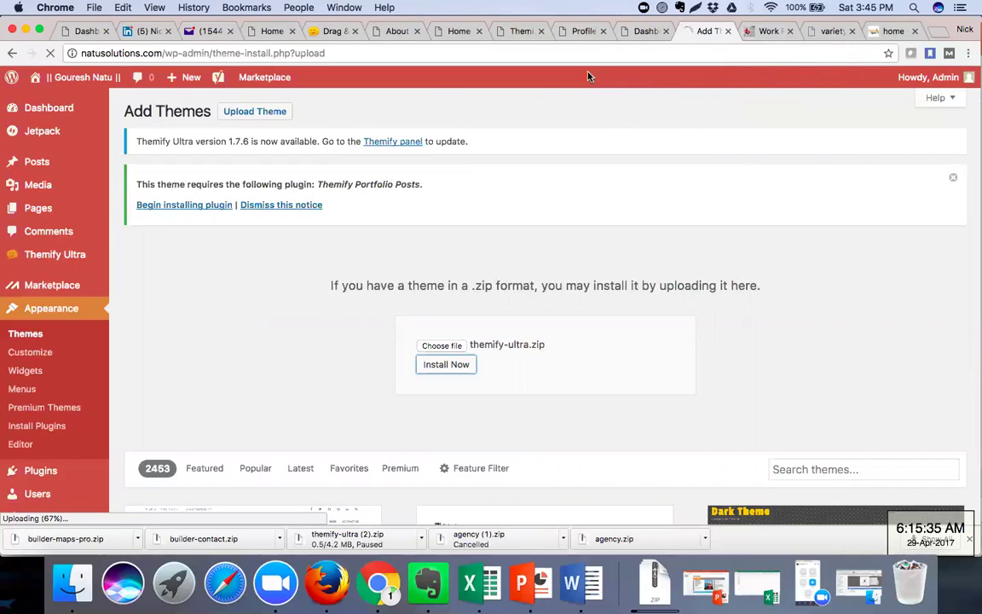
Switch to the Themify website and open the Ultra theme's page from its gallery of premium WordPress themes.
click(333, 35)
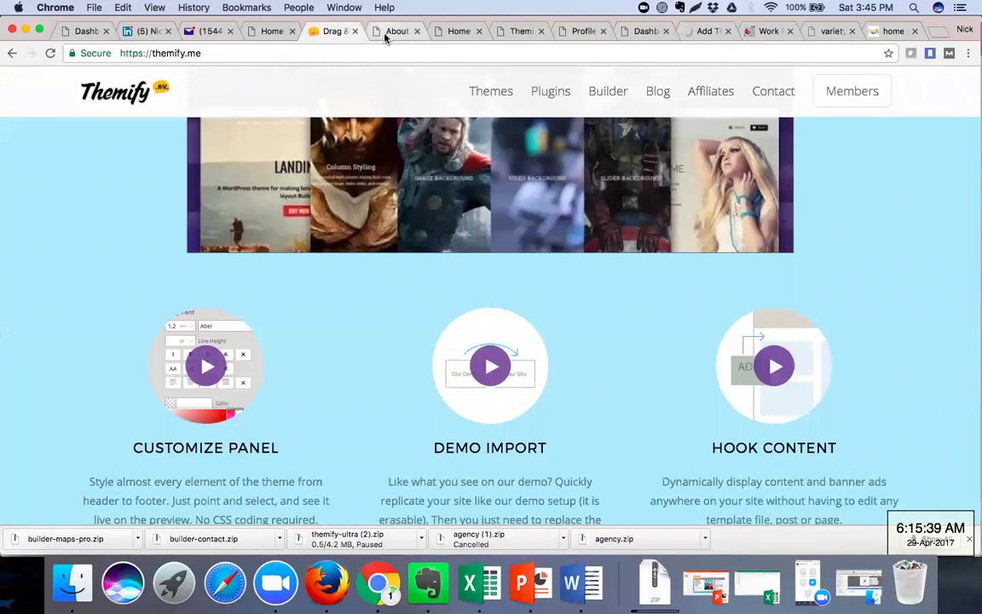
scroll(289, 203, up, 10)
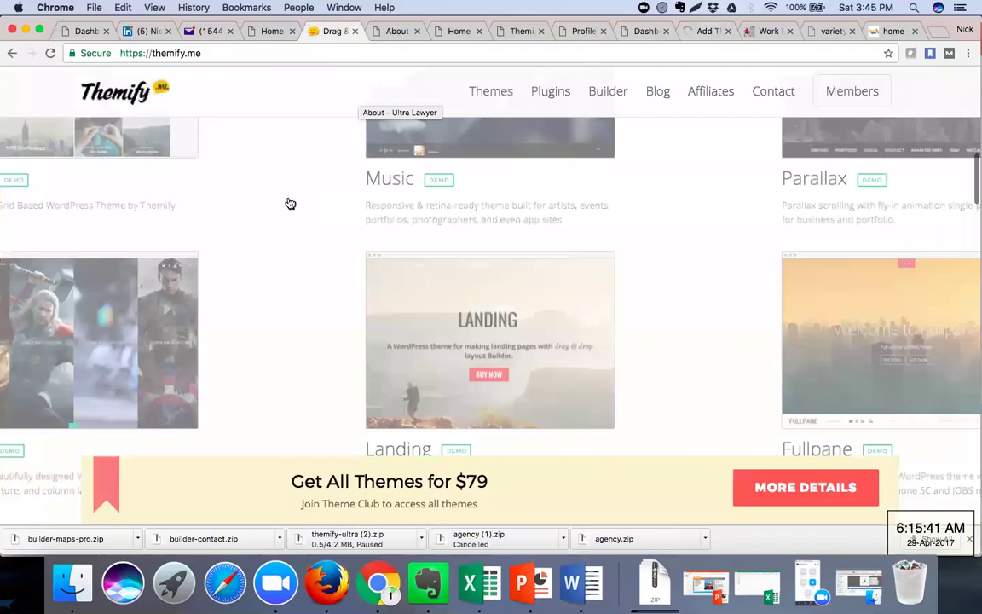
scroll(289, 203, up, 3)
scroll(290, 203, up, 5)
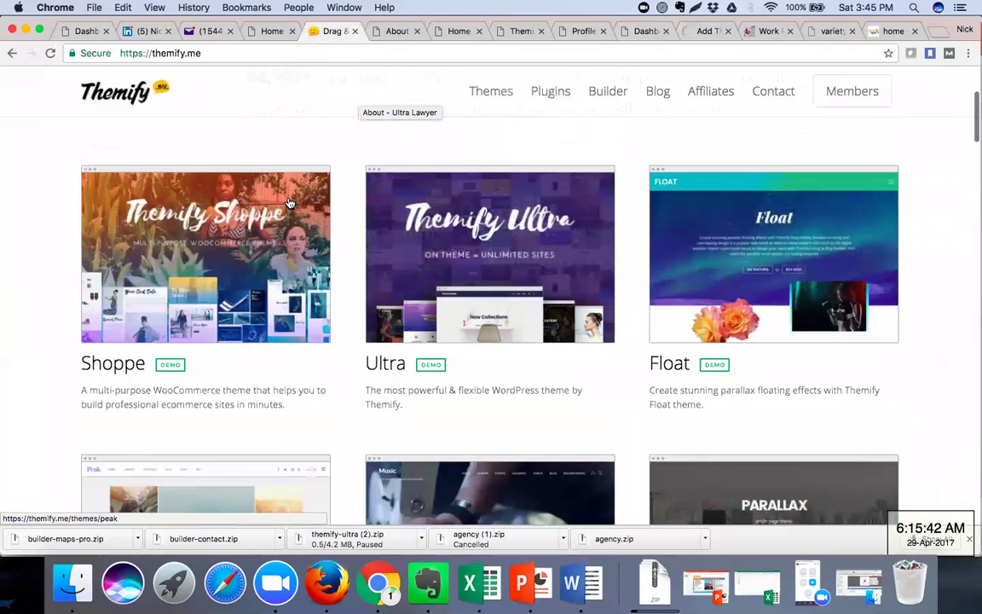
scroll(411, 442, up, 2)
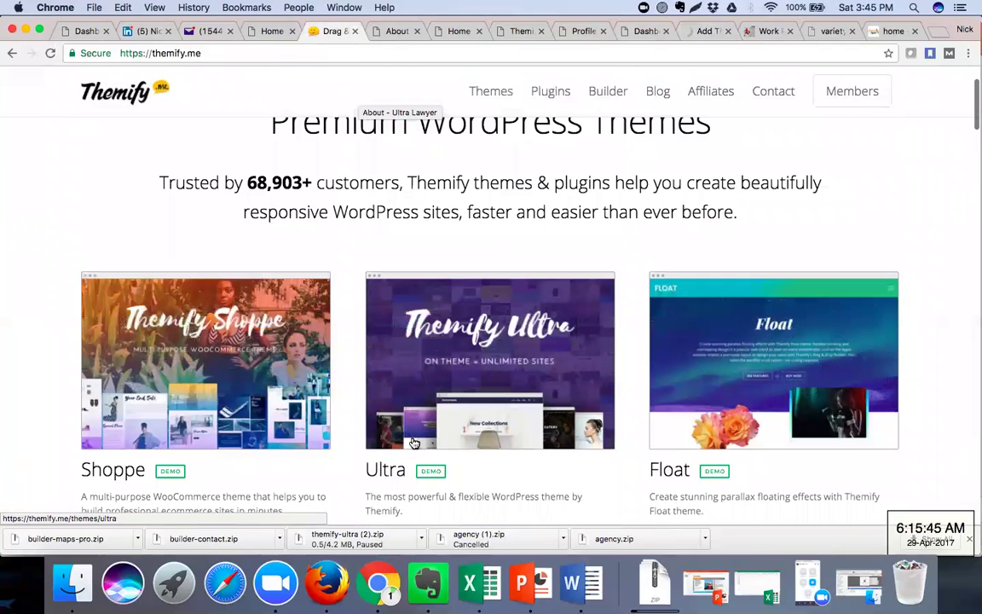
click(414, 442)
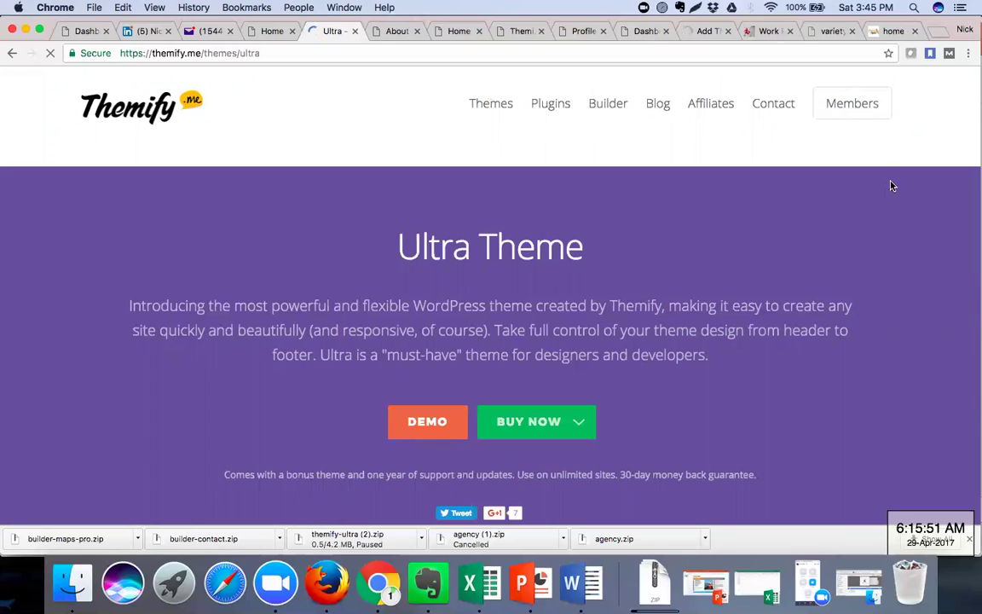
Examine the Ultra theme page's pre-made demo sites, bonus Builder addons, pre-designed layouts and header and page layout options.
scroll(466, 254, down, 10)
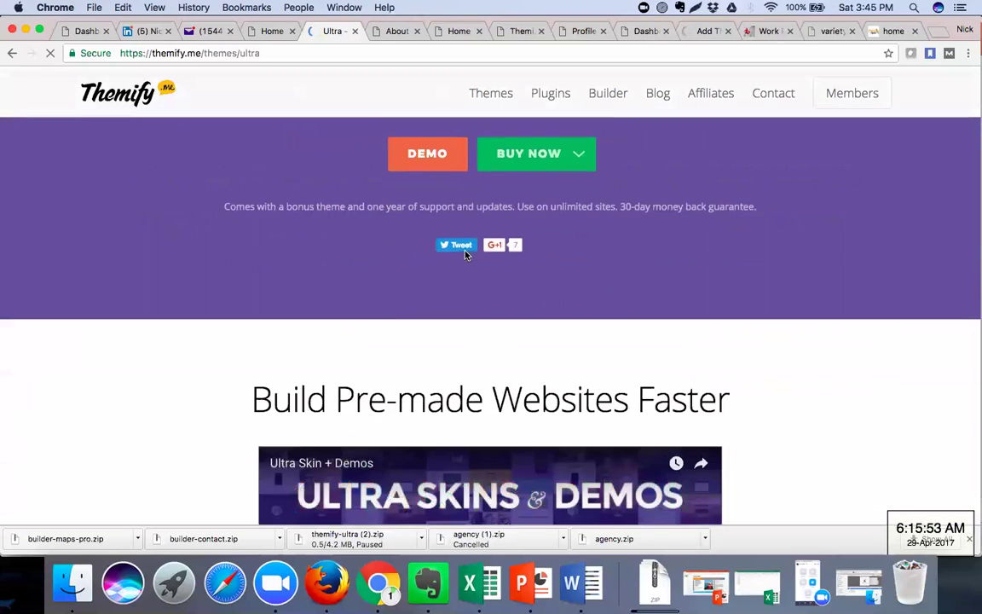
scroll(465, 254, down, 8)
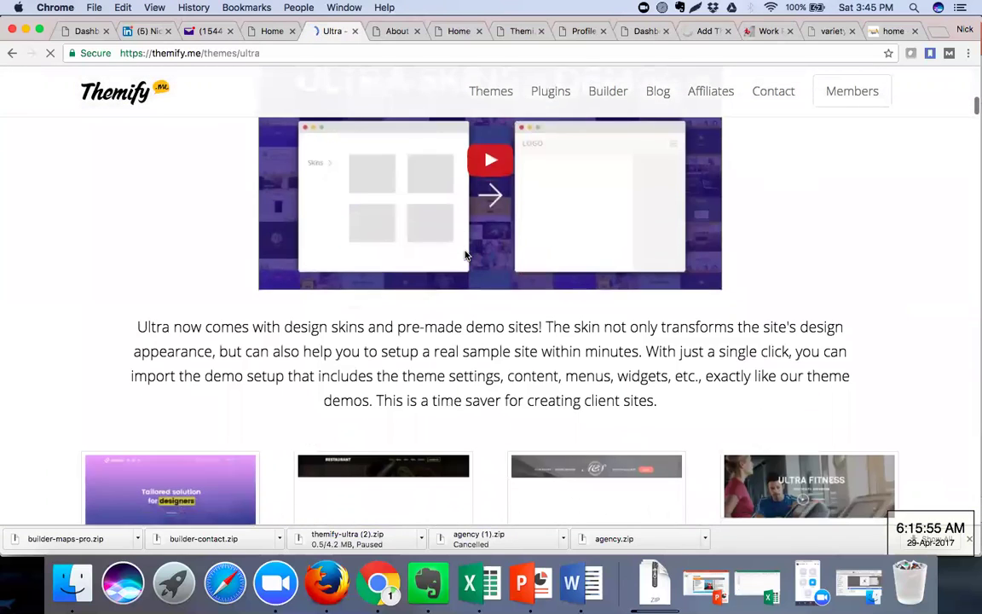
scroll(465, 253, down, 8)
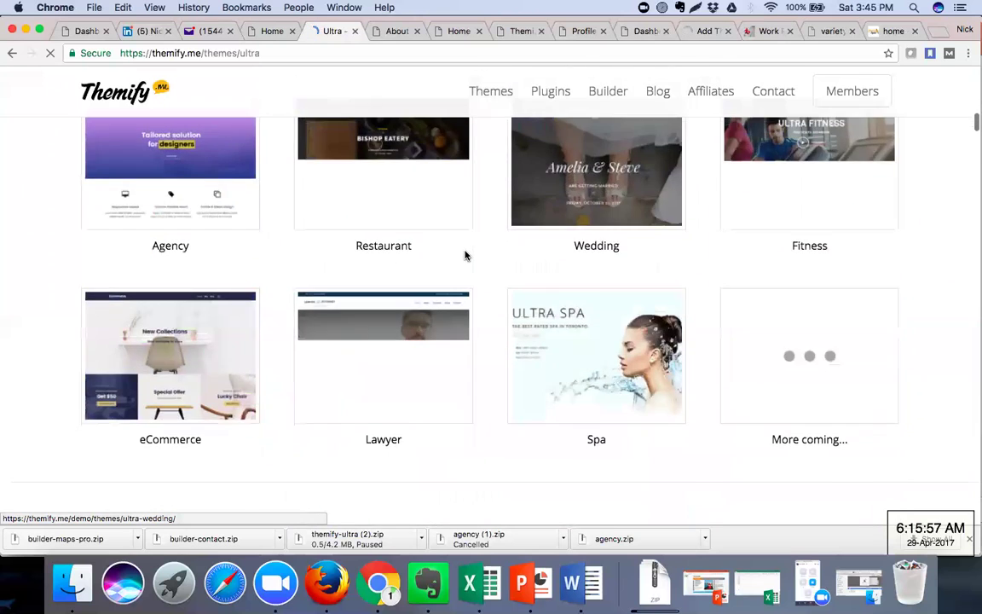
scroll(465, 254, down, 2)
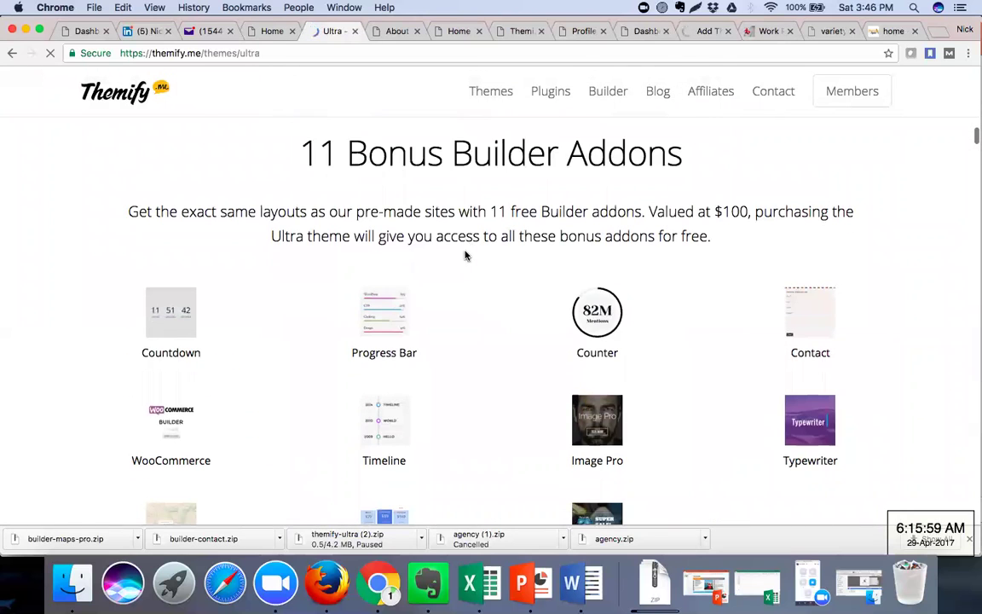
scroll(465, 254, down, 2)
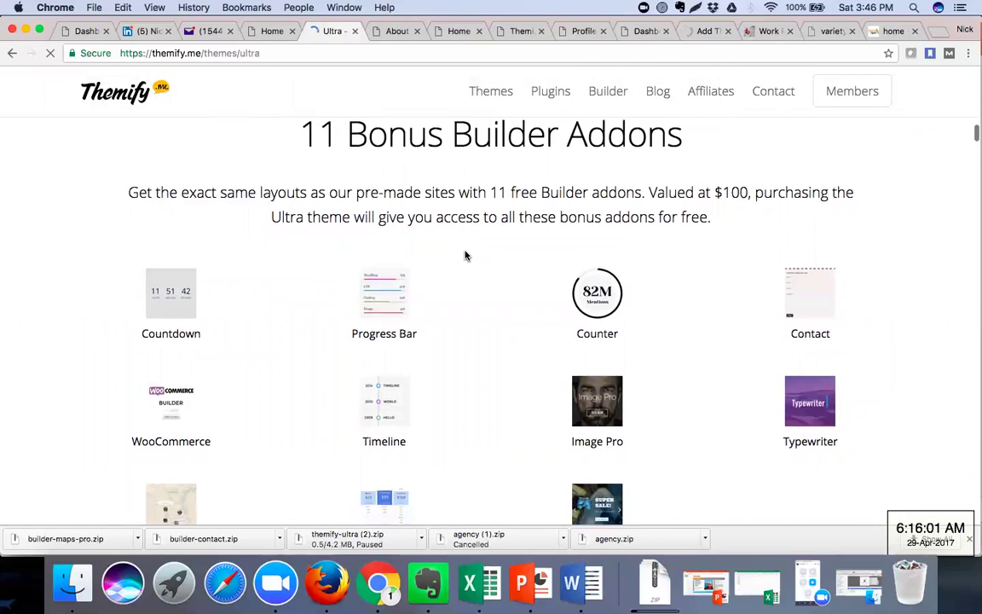
scroll(465, 254, up, 2)
scroll(466, 254, down, 5)
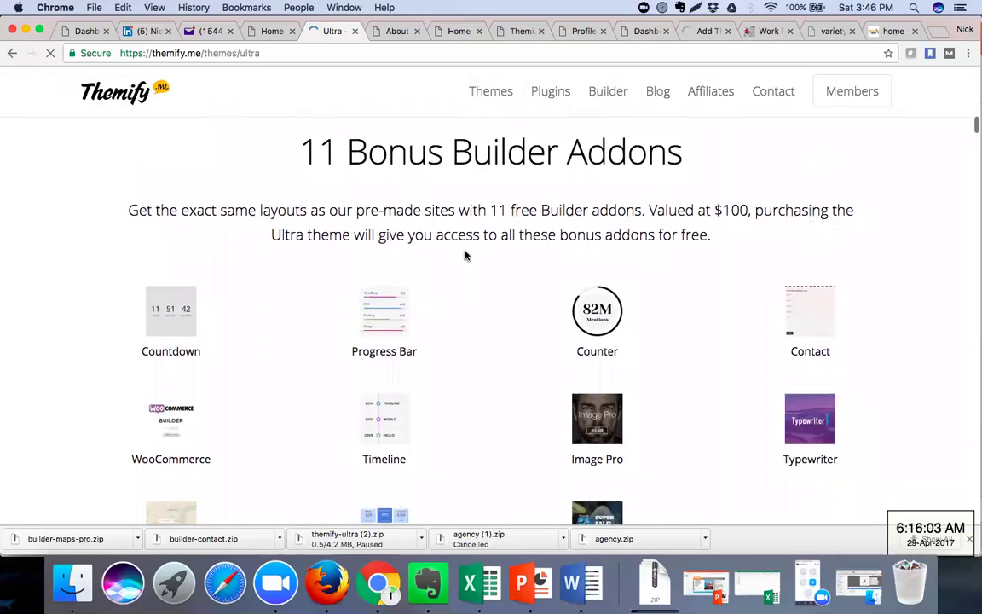
scroll(466, 254, down, 10)
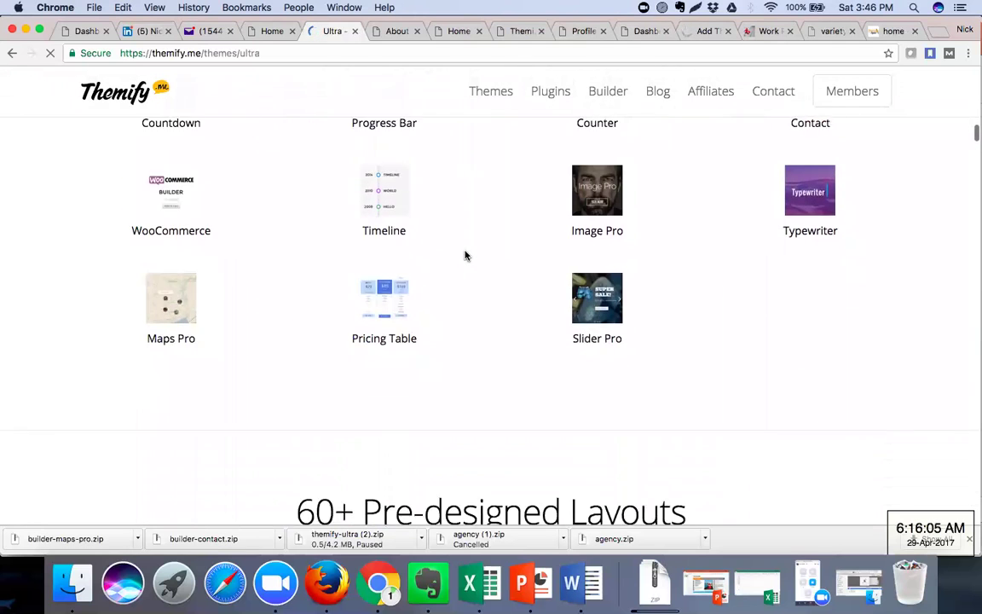
scroll(465, 254, down, 12)
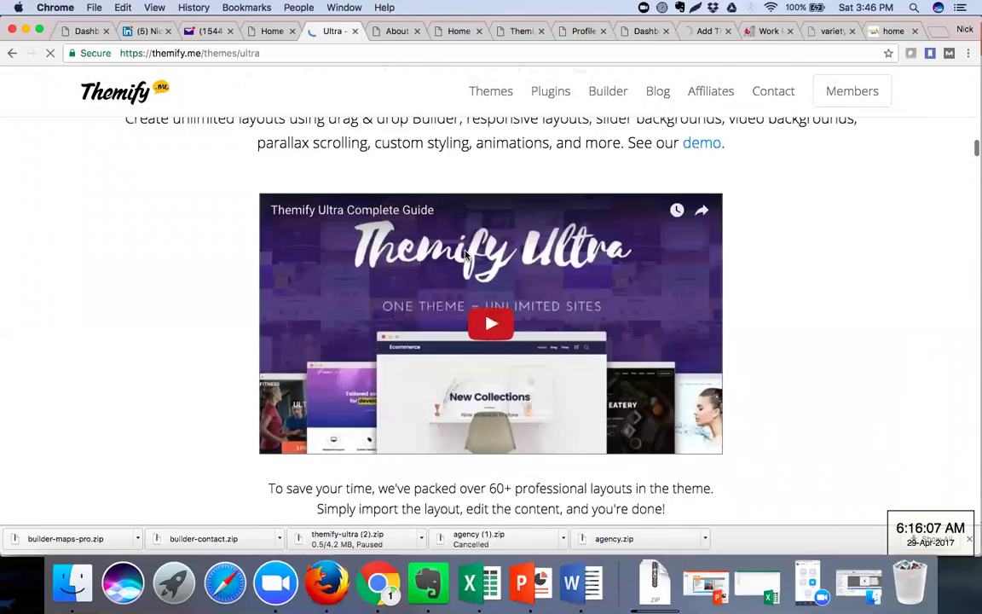
scroll(465, 254, down, 15)
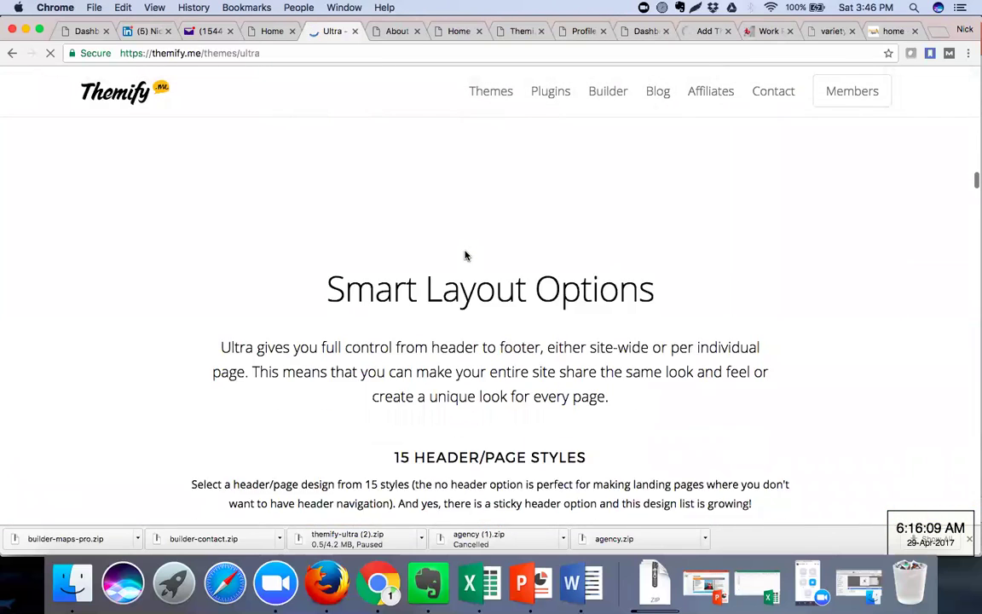
scroll(465, 254, down, 3)
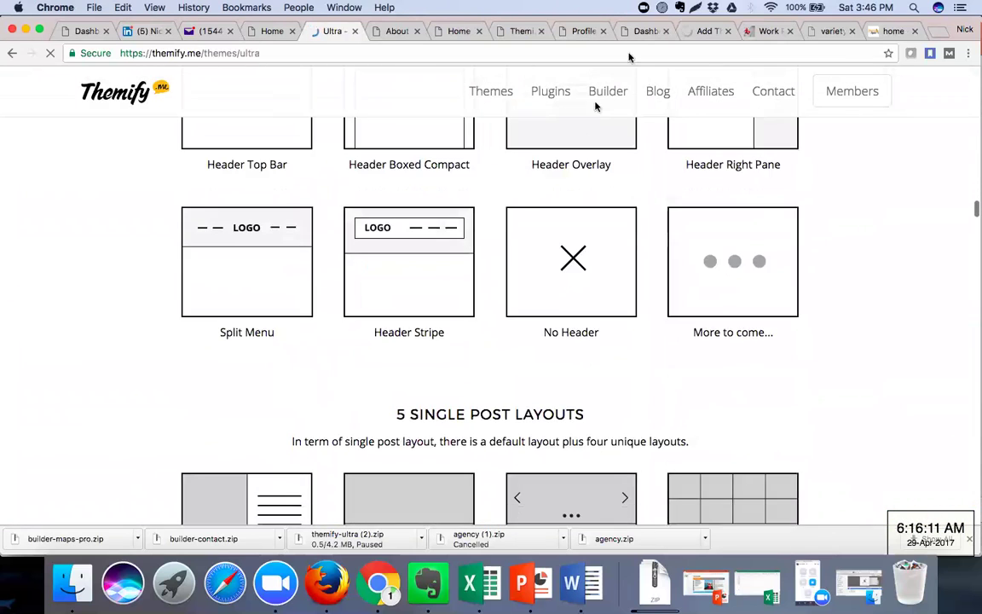
Look over the Ultra Lawyer About page, the ShopDock demo and the Float profile demo.
click(387, 36)
scroll(396, 184, up, 3)
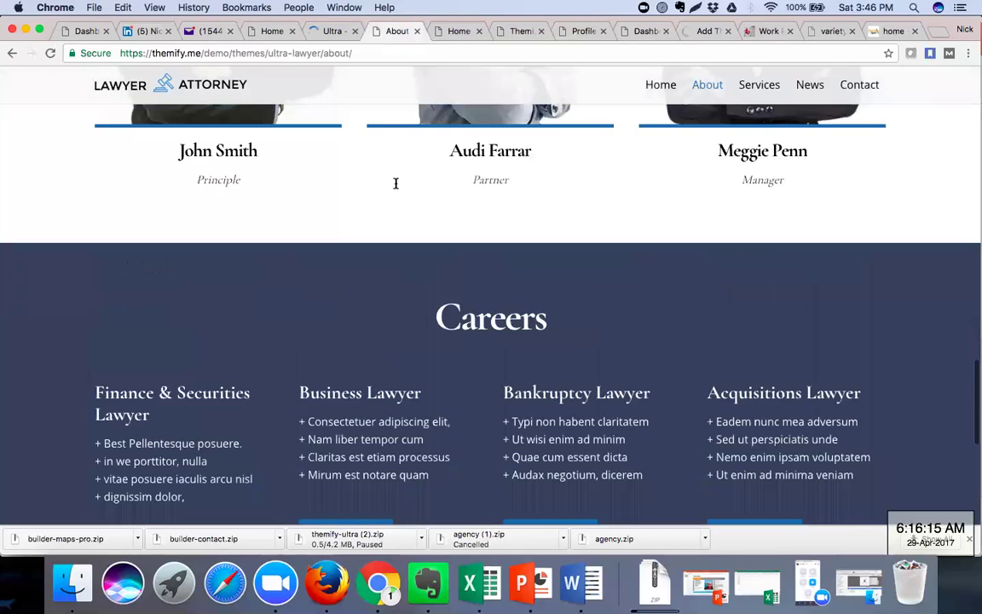
scroll(395, 183, up, 15)
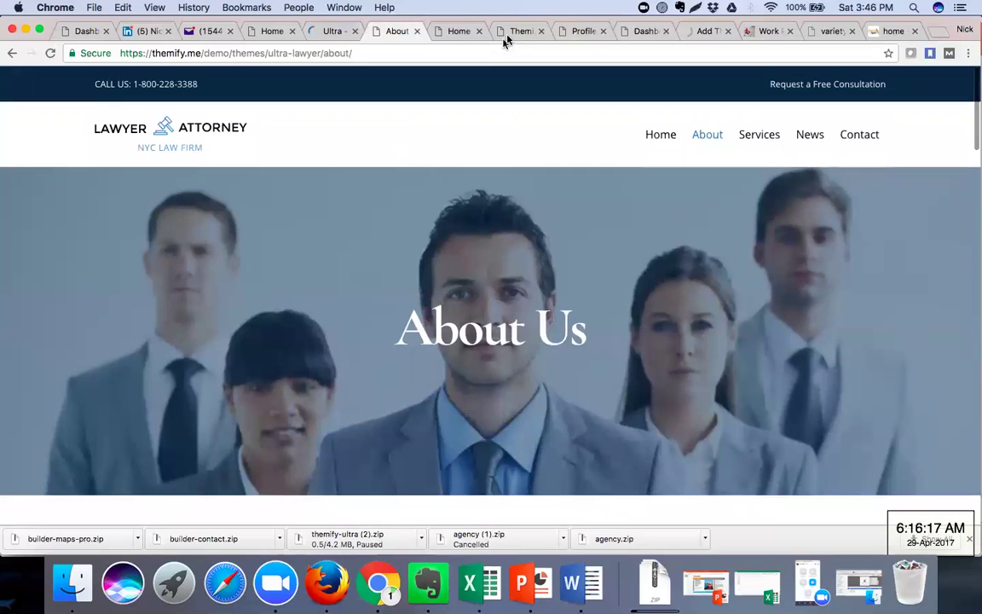
click(510, 32)
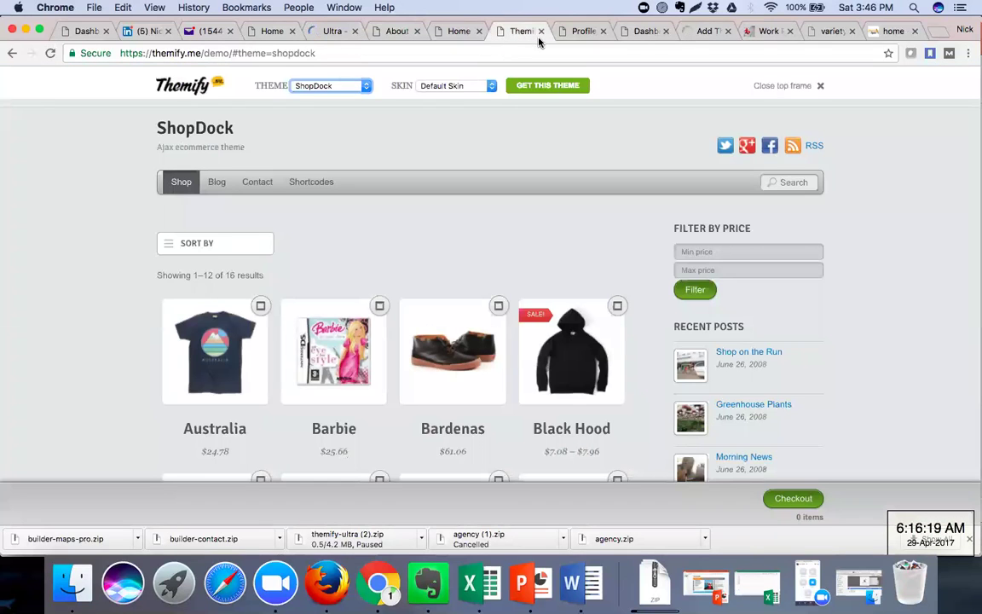
click(565, 36)
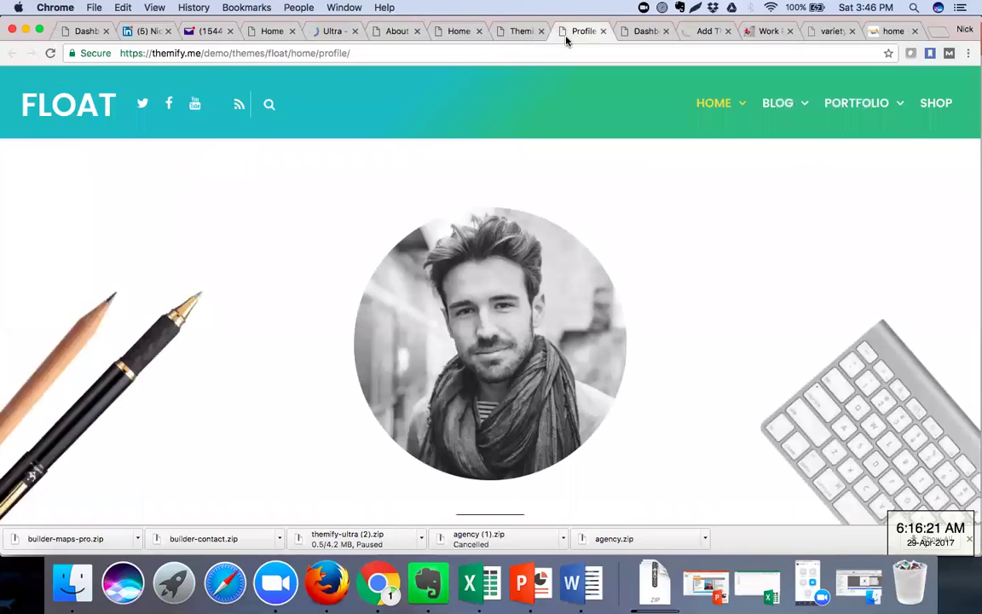
Review the Builder add-ons and themes offered for download in the Themify member dashboard, down to the free themes.
click(630, 32)
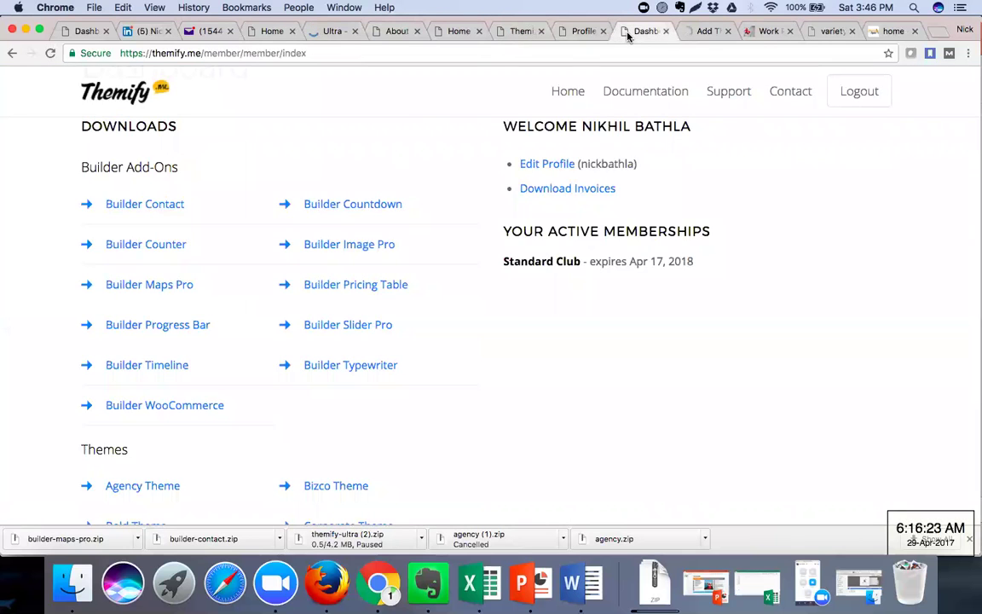
scroll(514, 309, down, 10)
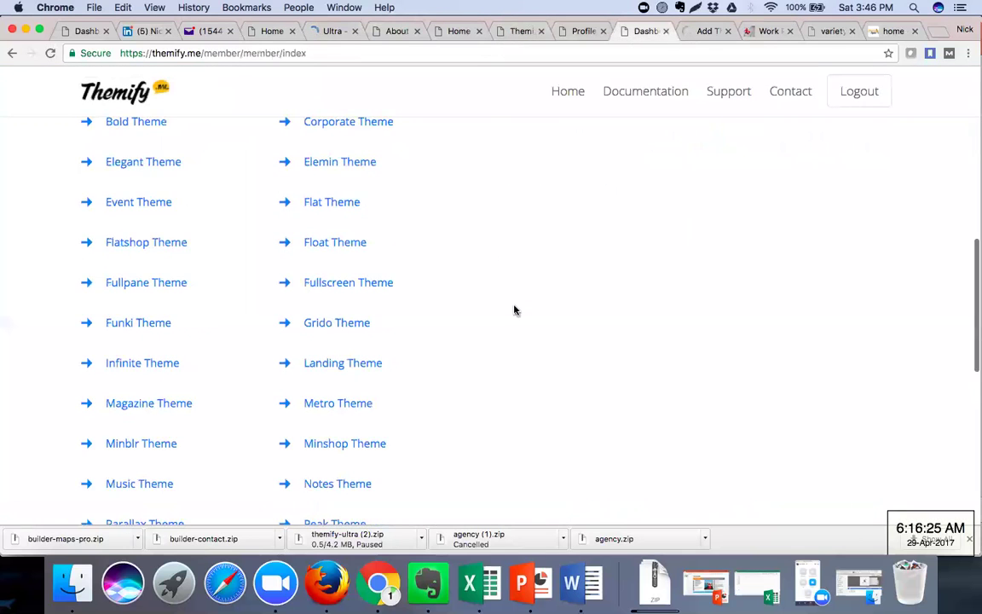
scroll(514, 309, down, 5)
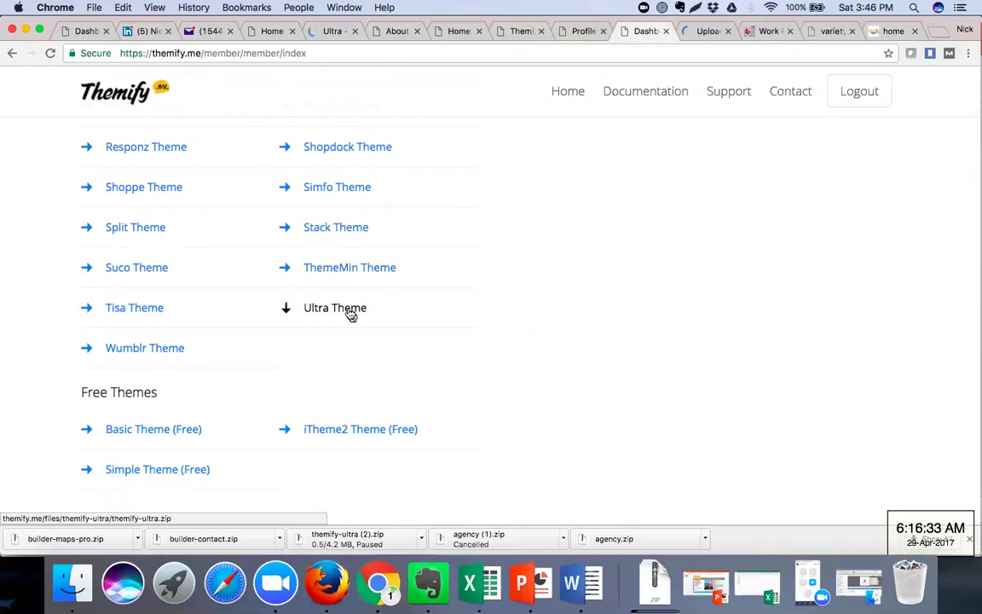
scroll(513, 270, down, 1)
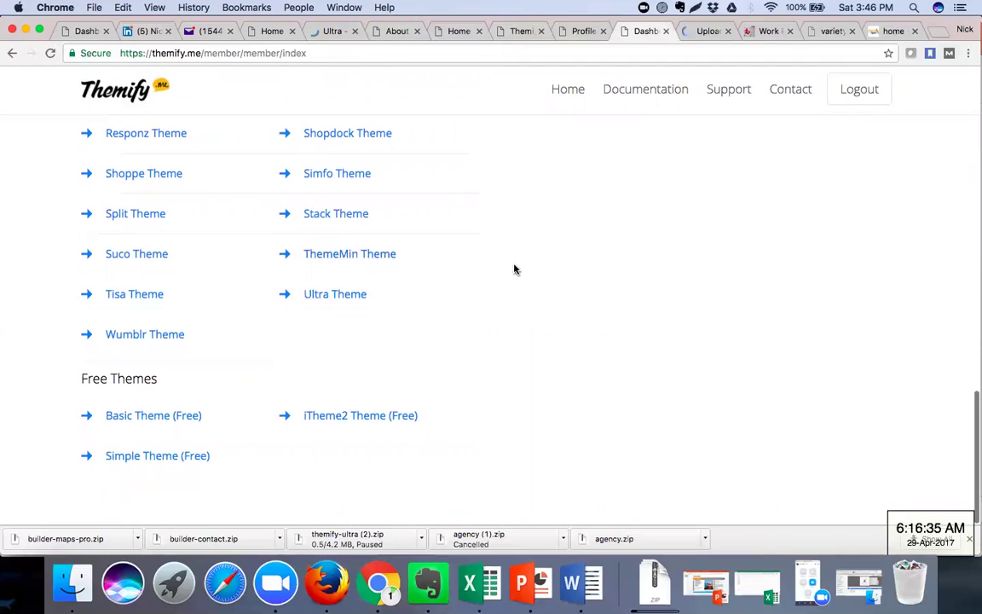
scroll(513, 270, up, 8)
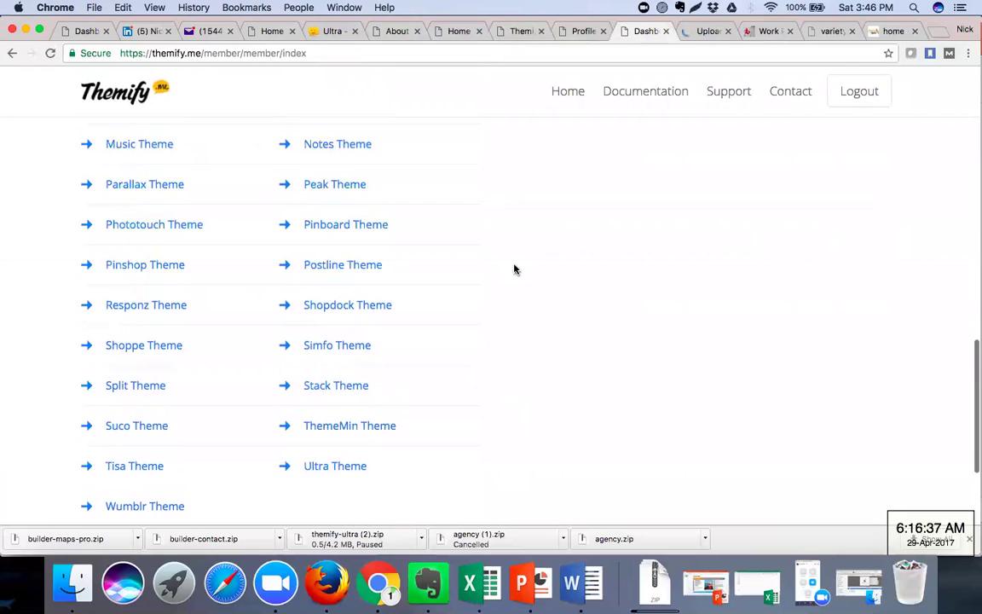
scroll(514, 270, up, 5)
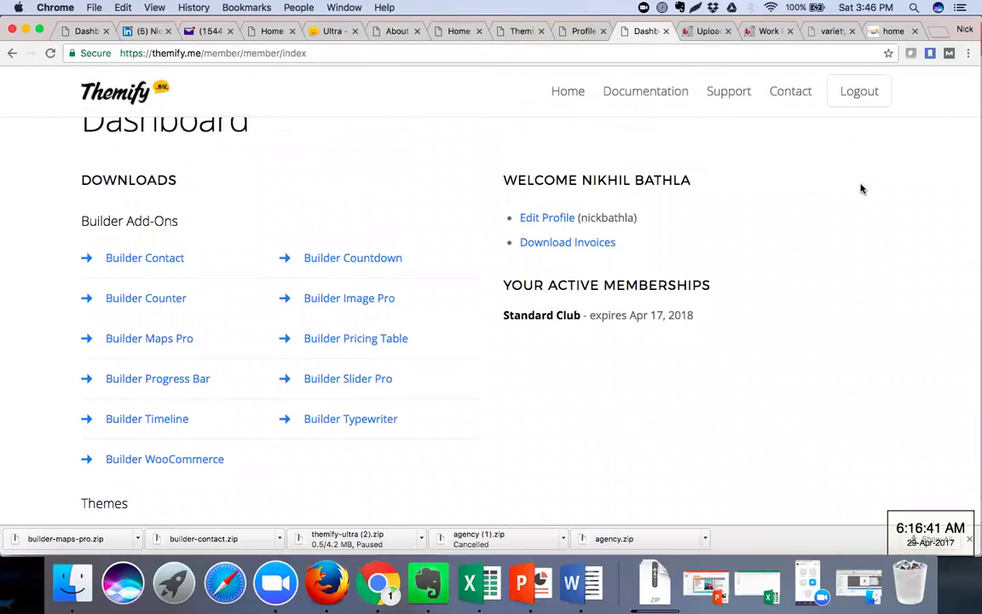
Check the theme upload result in WordPress, open the installed themes and view the details of Themify Ultra.
click(753, 33)
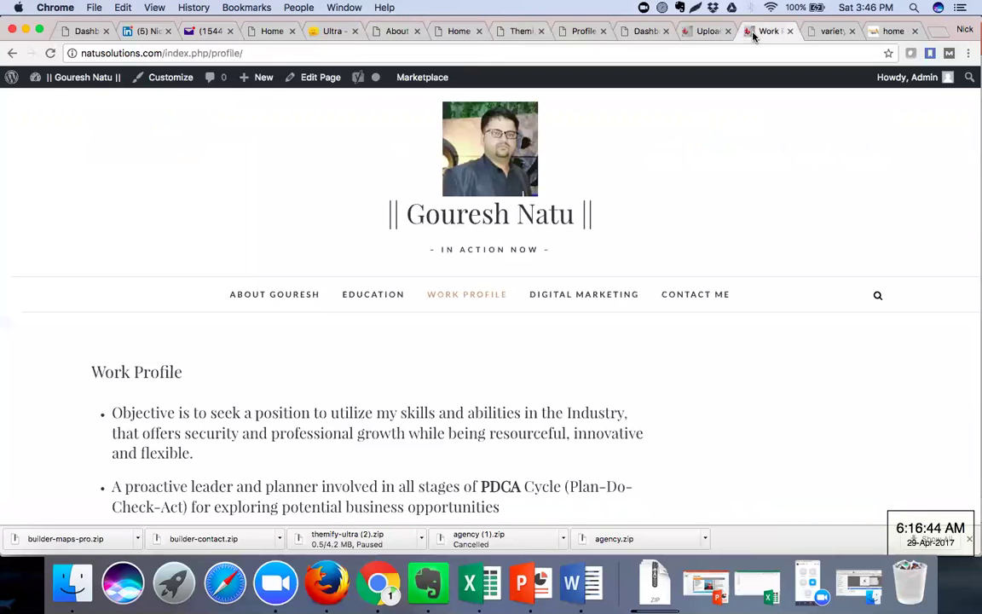
click(698, 32)
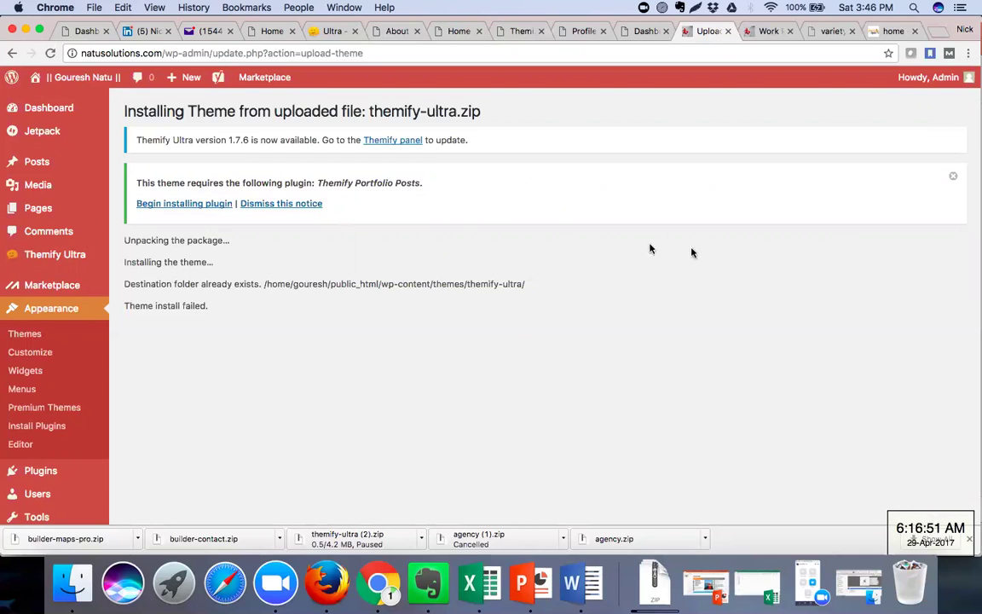
click(33, 338)
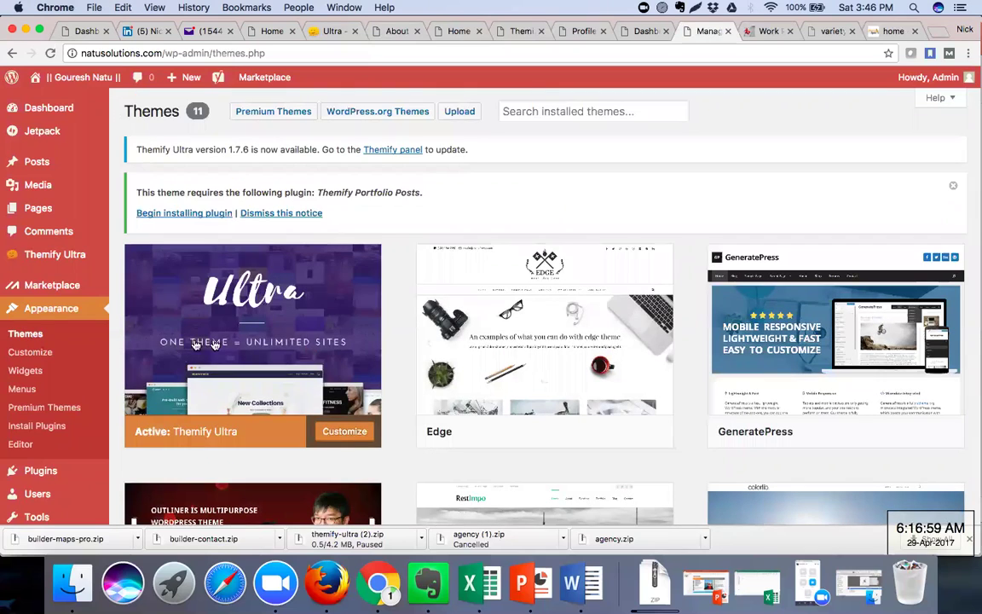
mouse_move(246, 333)
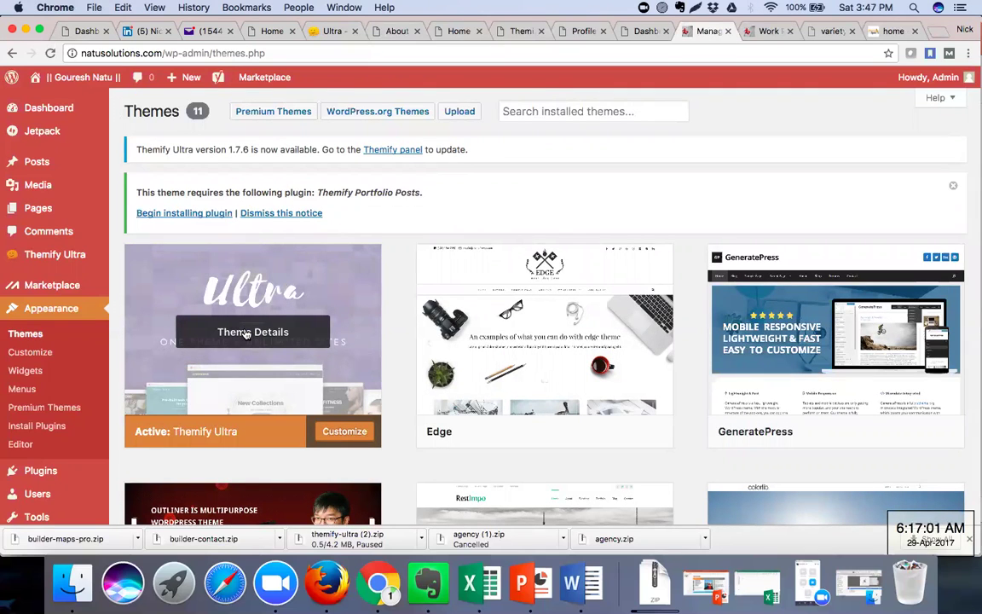
click(245, 333)
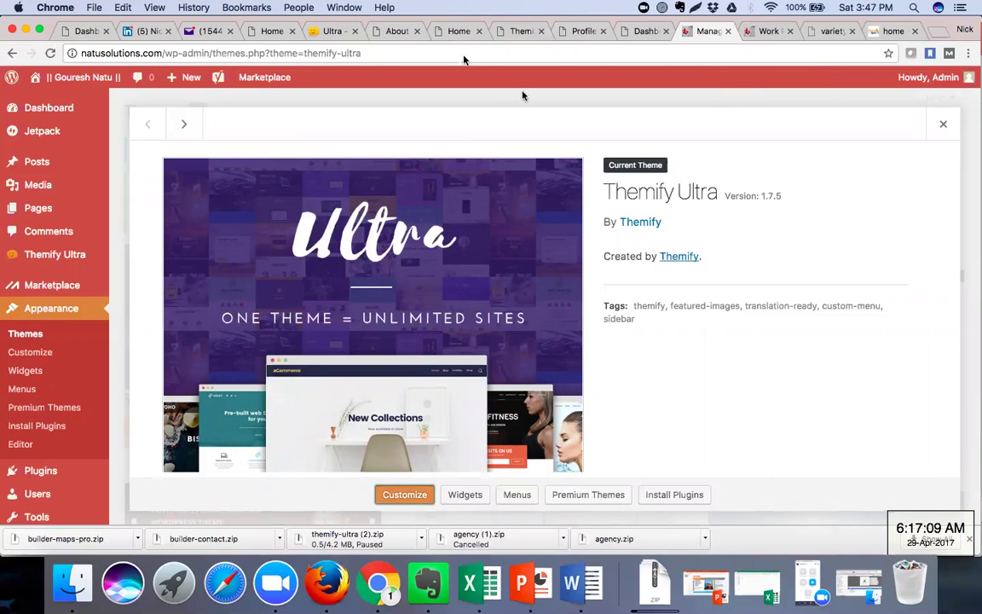
scroll(741, 233, down, 1)
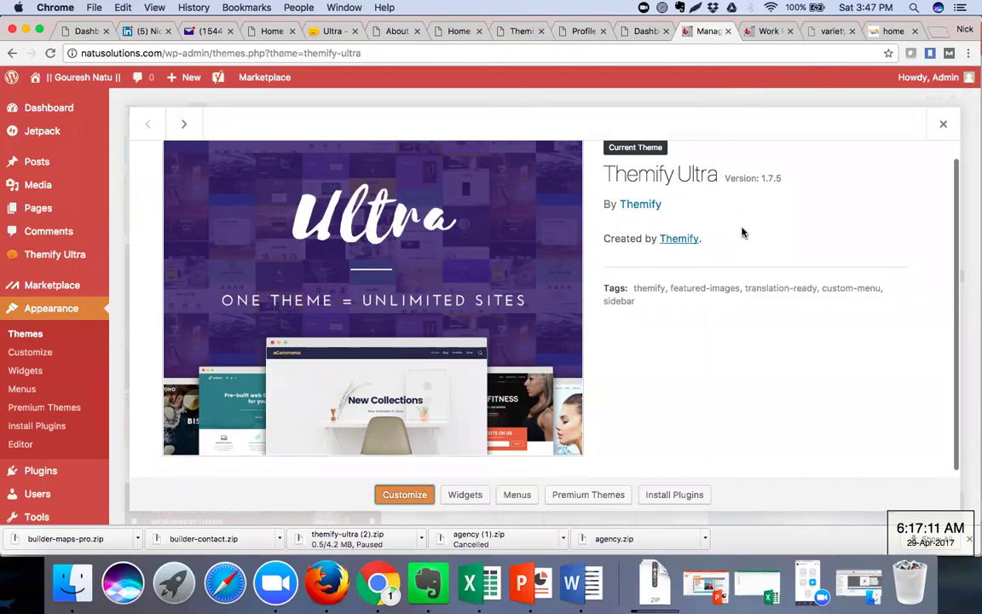
click(941, 124)
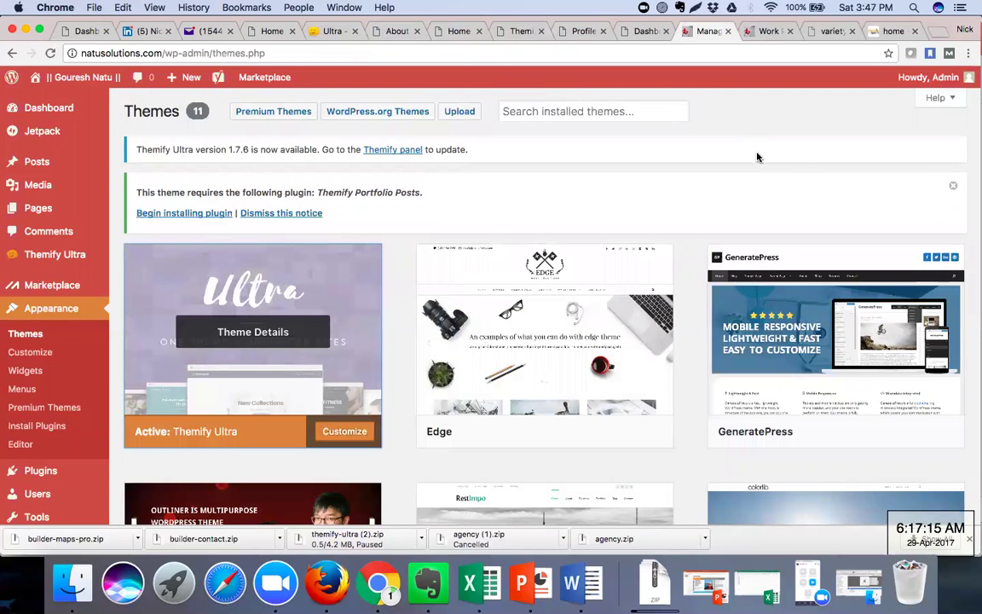
Dismiss the Themify Portfolio Posts plugin requirement notice on the installed themes page.
right_click(238, 348)
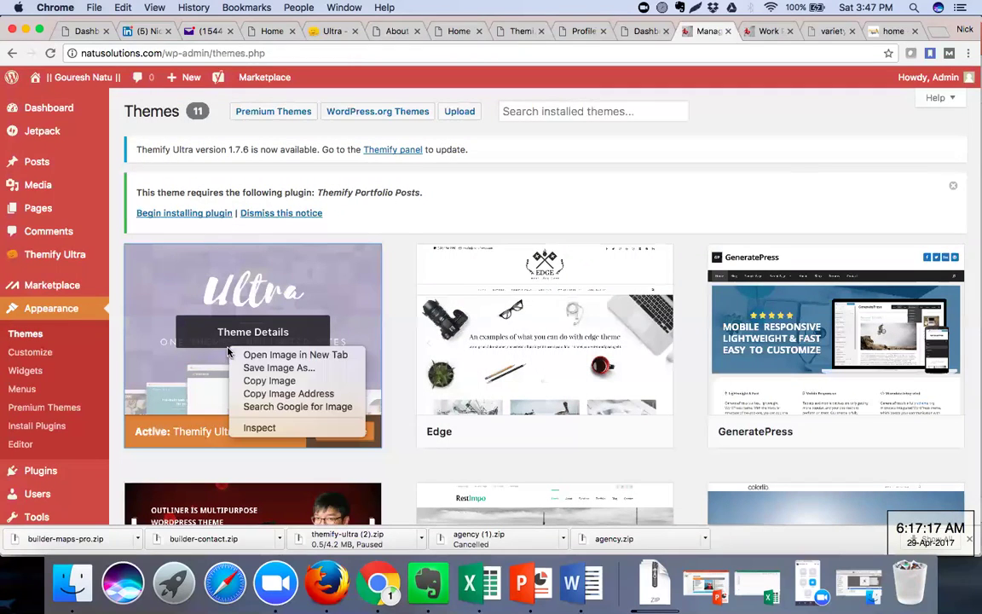
click(476, 194)
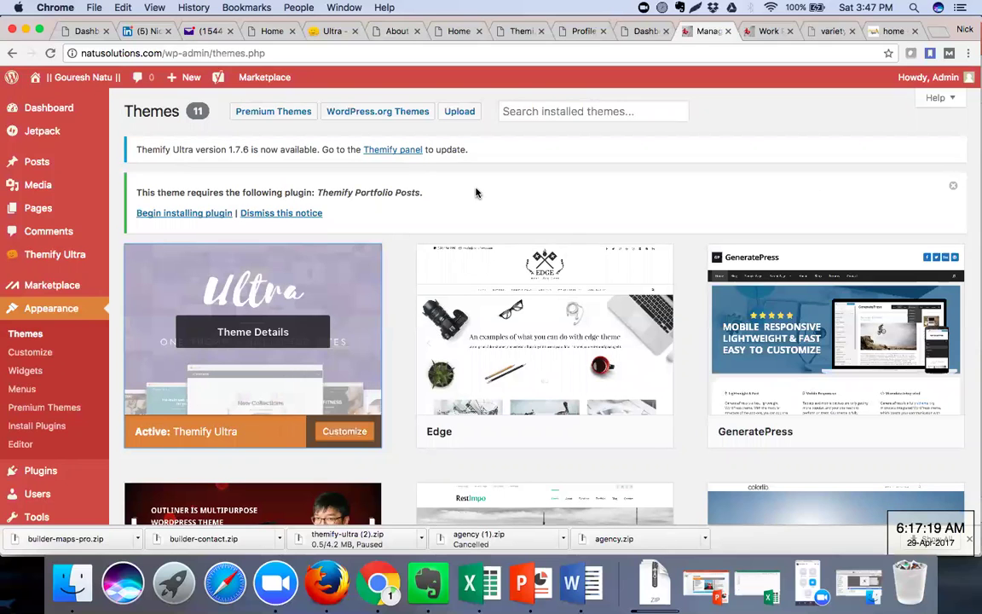
click(953, 189)
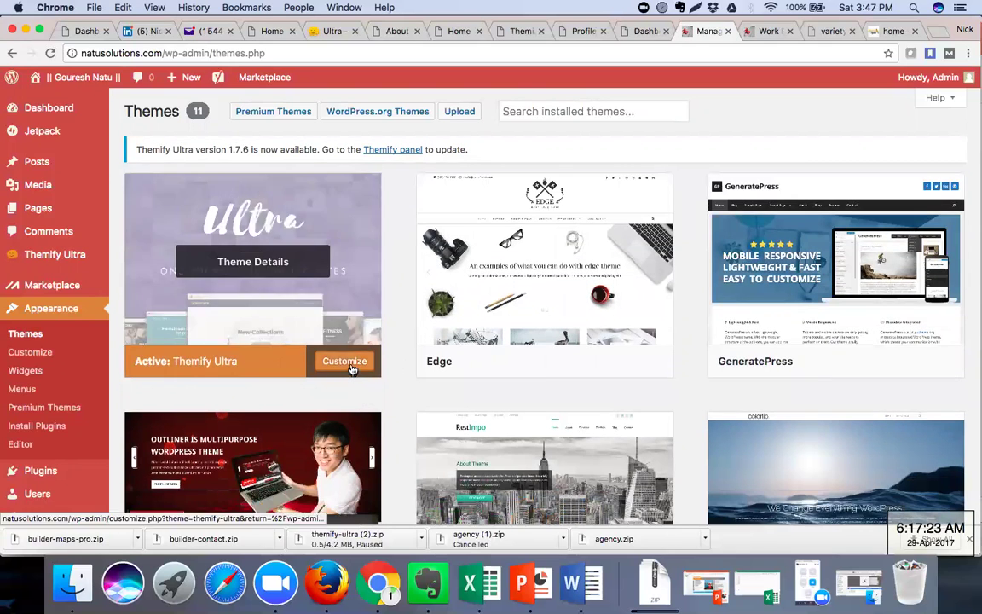
Open Themify Ultra in the Customizer, reload the live site and look over its Work Profile and Contact Me pages.
click(345, 362)
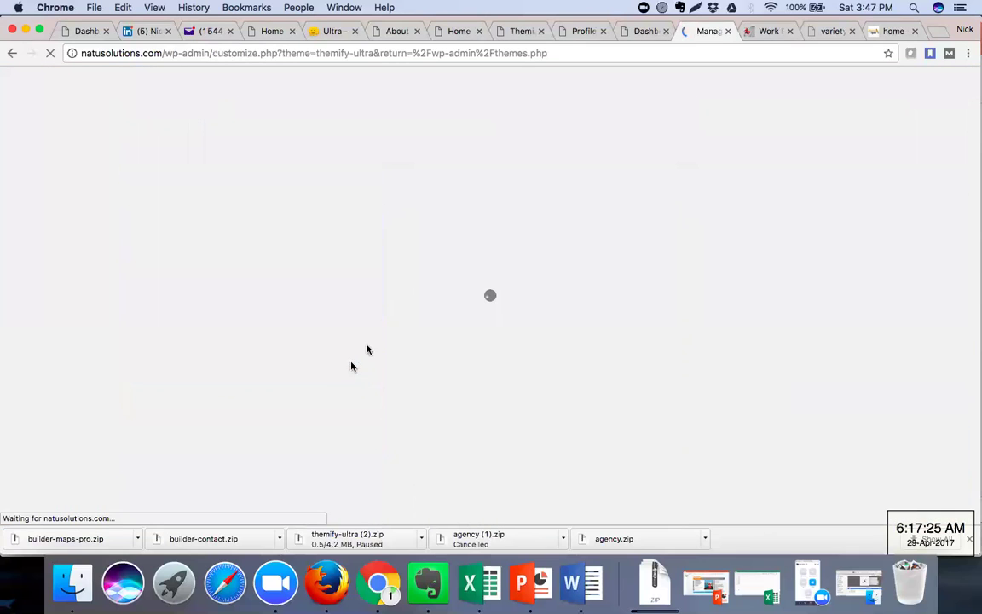
click(749, 30)
click(49, 53)
mouse_move(439, 76)
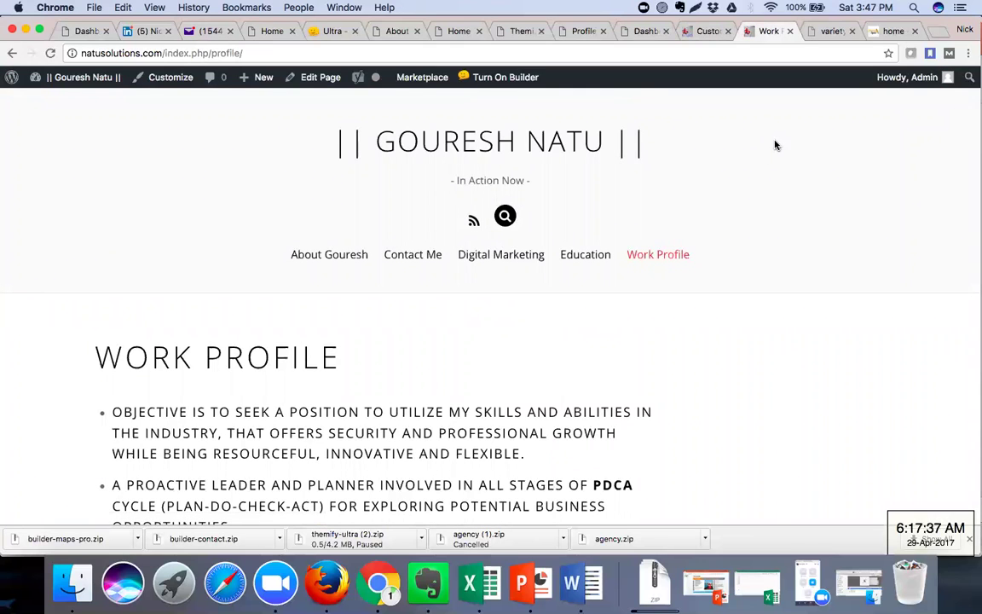
scroll(762, 154, down, 15)
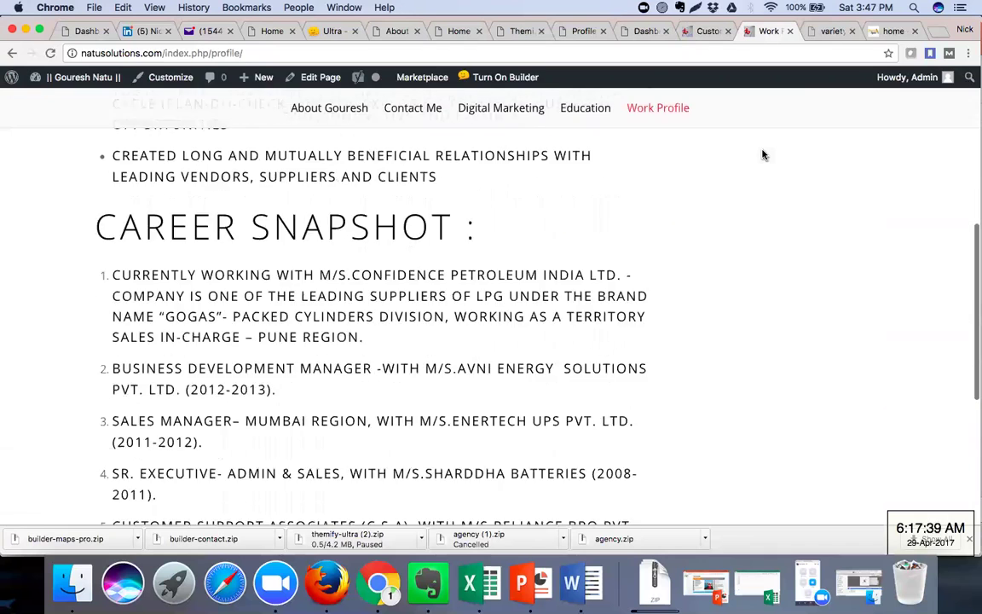
scroll(762, 154, up, 15)
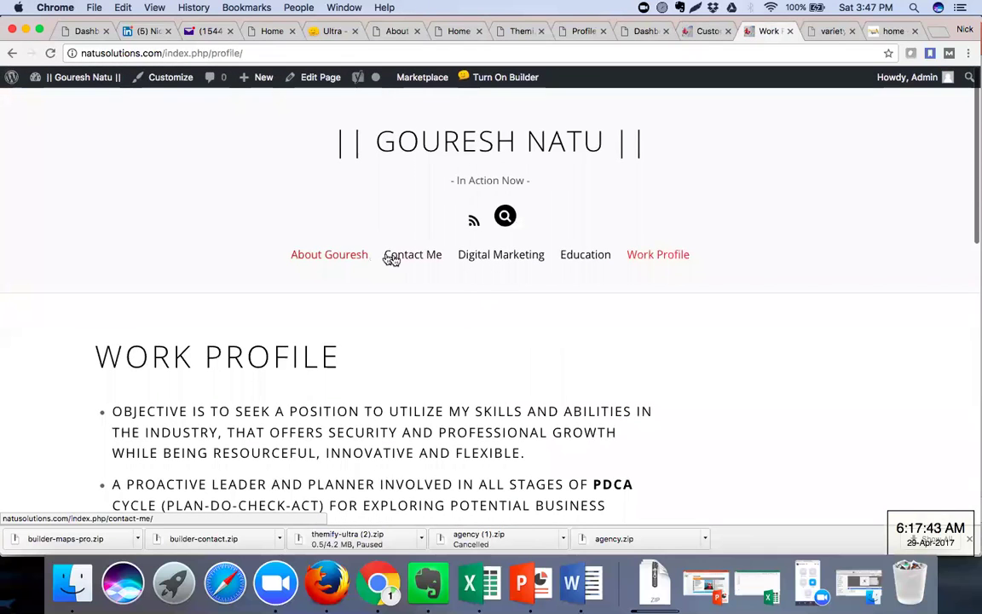
click(397, 259)
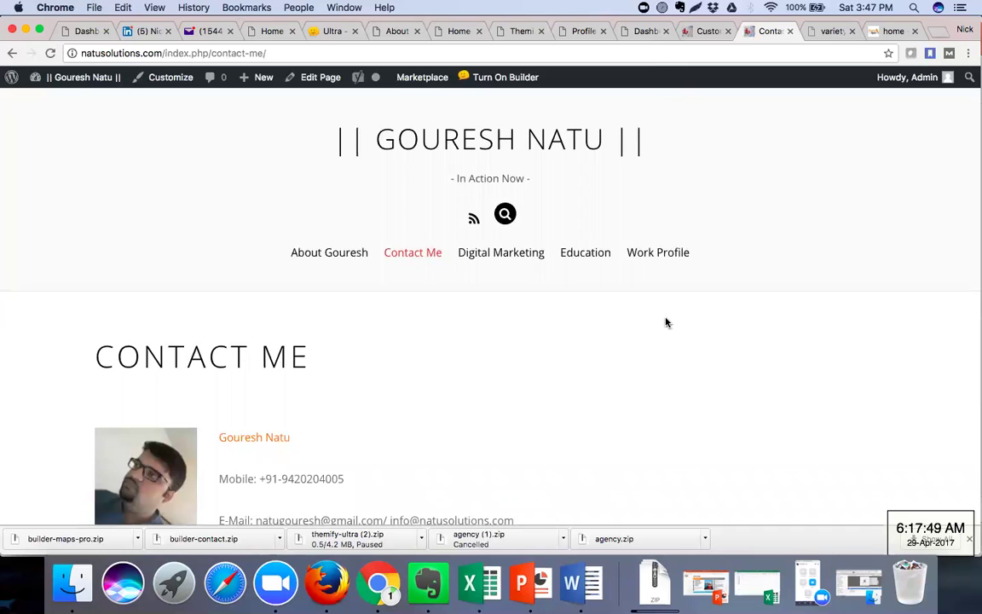
scroll(667, 323, down, 10)
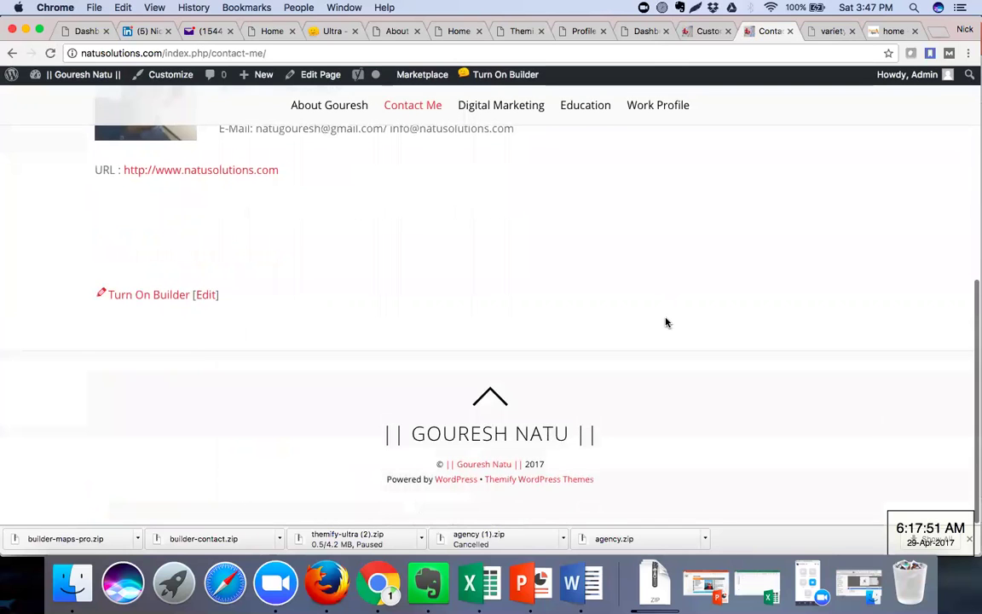
scroll(667, 322, up, 10)
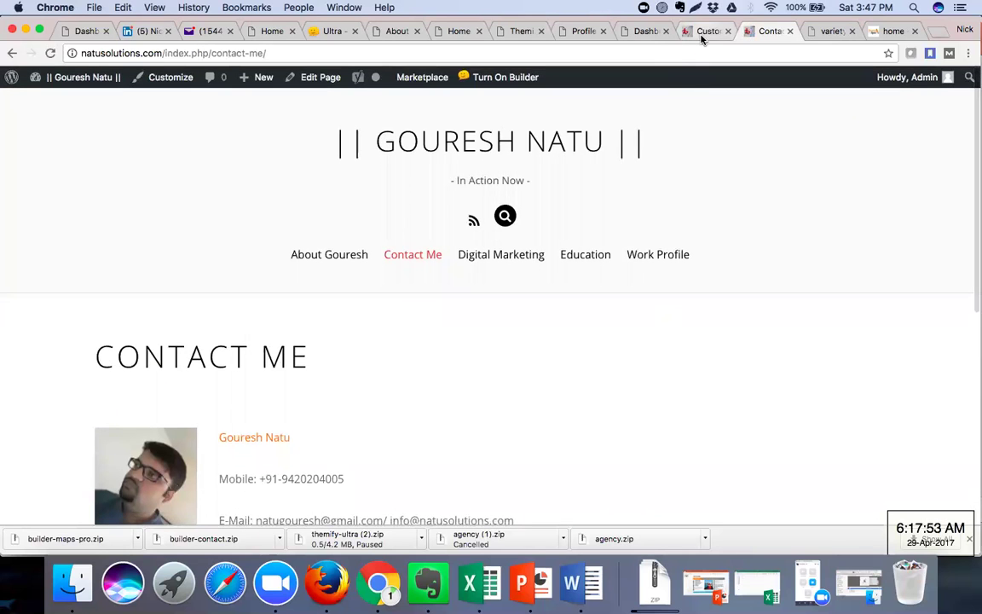
Review the Themify Options sections and the main customization sections in the Customizer, and return to the installed themes.
click(701, 36)
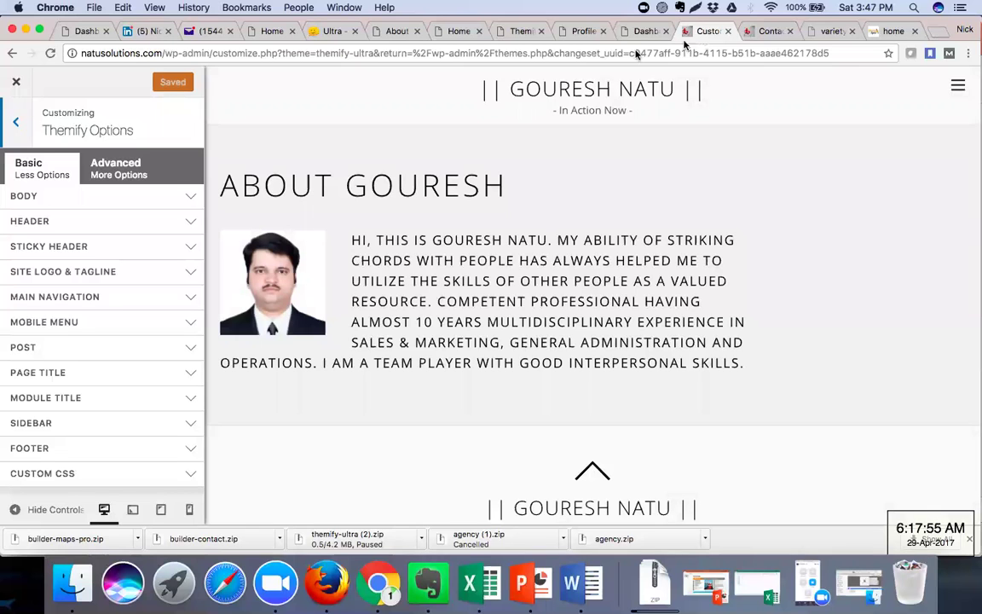
scroll(92, 371, down, 1)
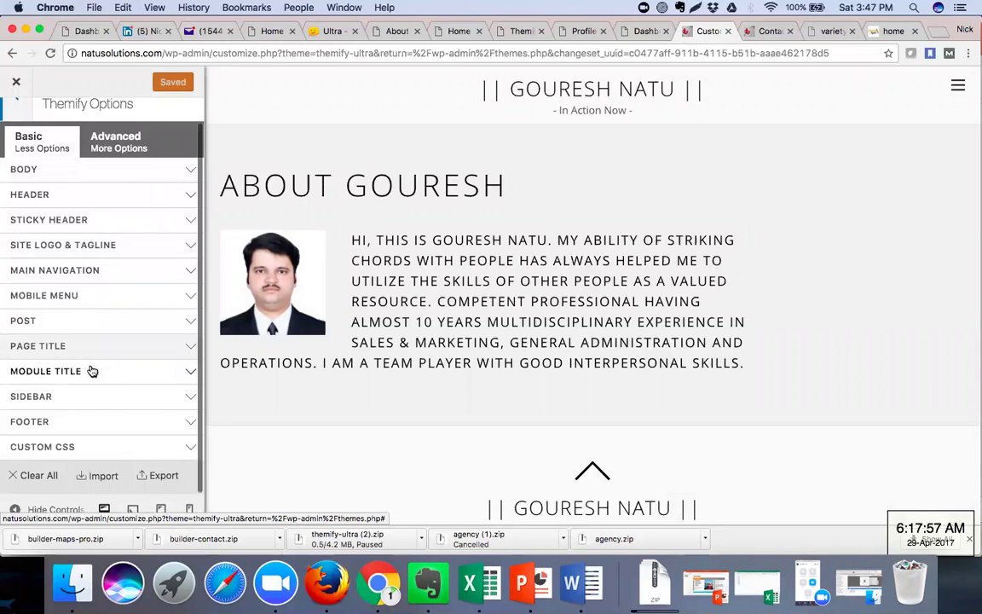
scroll(92, 371, up, 1)
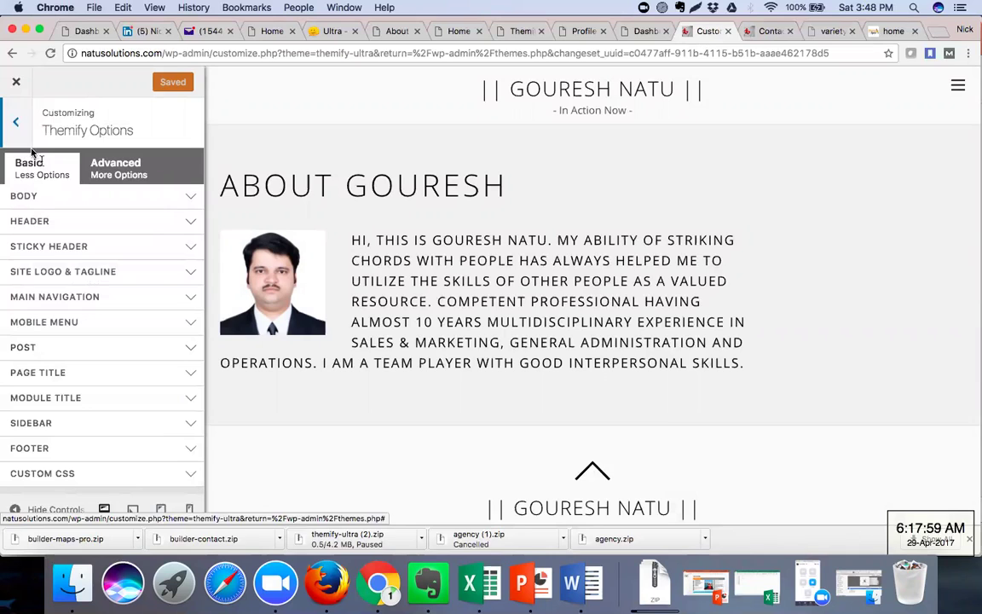
click(17, 126)
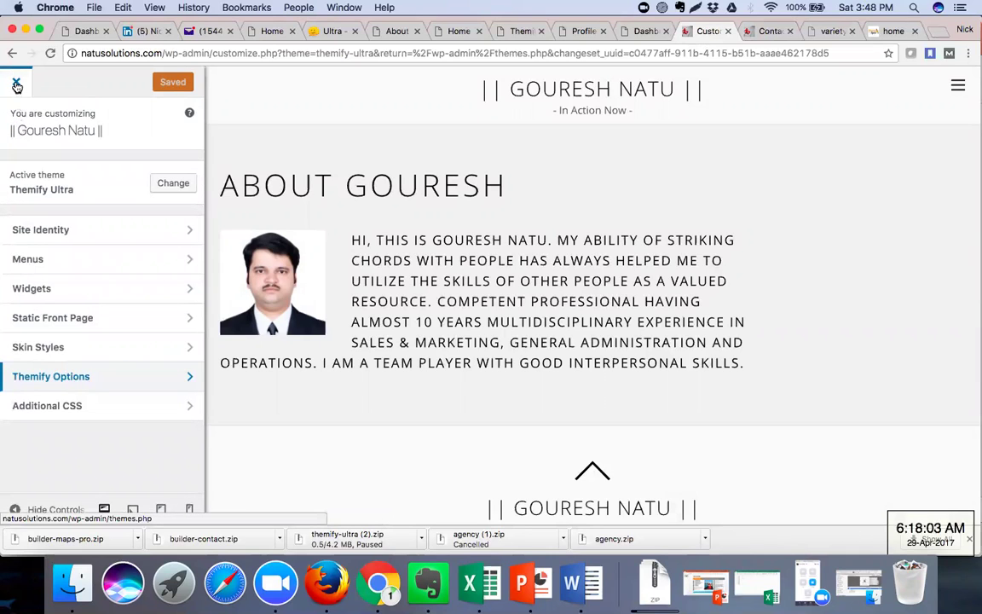
click(16, 86)
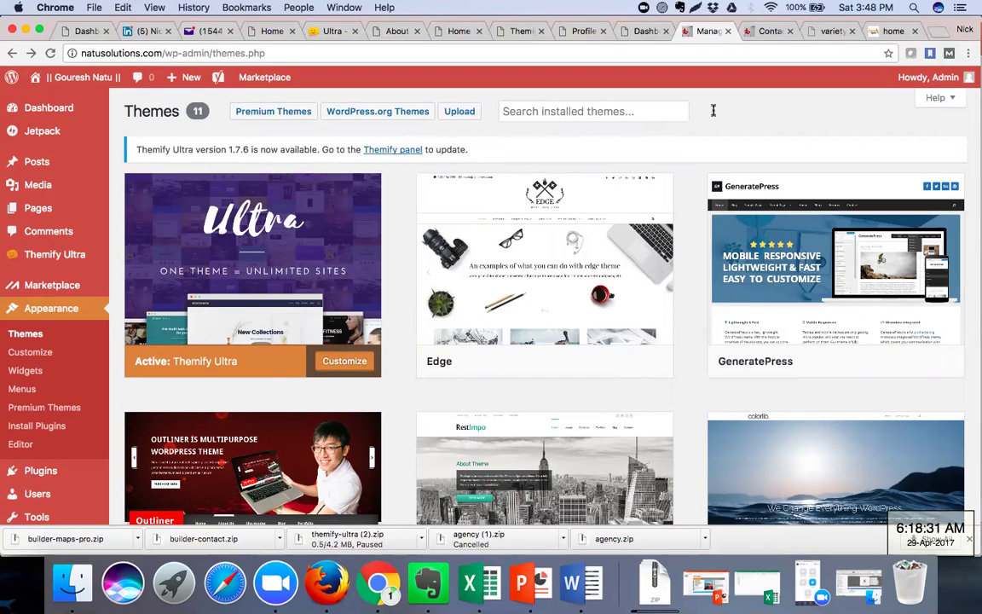
View the Themify Ultra theme details and open the site's menu editor from there.
click(250, 231)
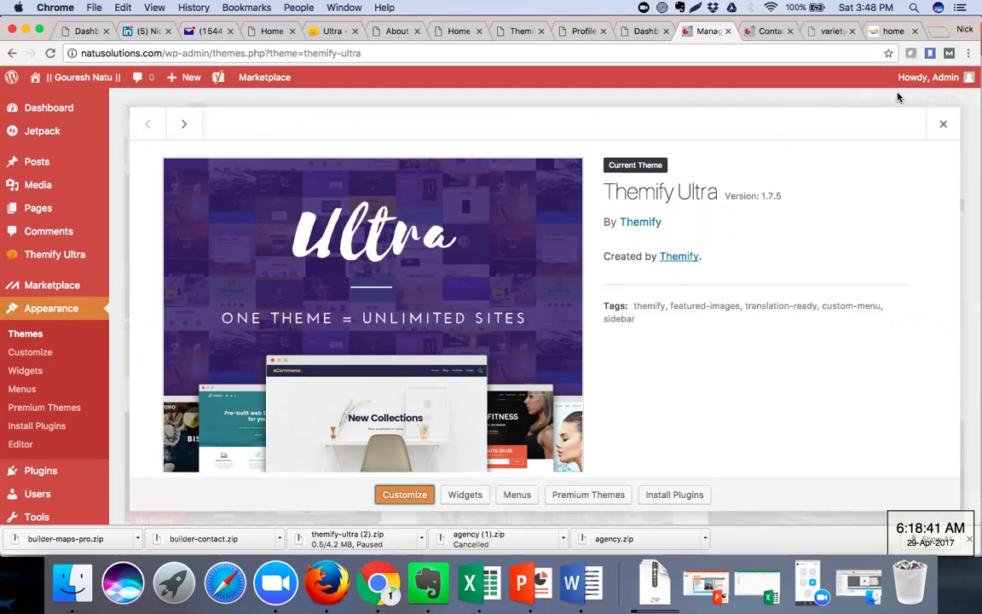
scroll(650, 356, down, 1)
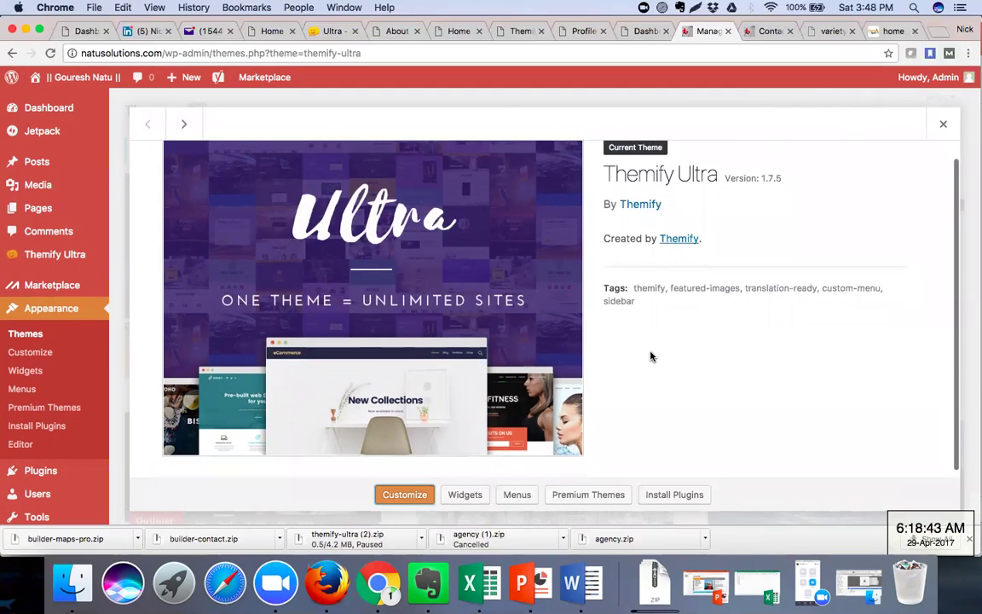
scroll(650, 356, up, 1)
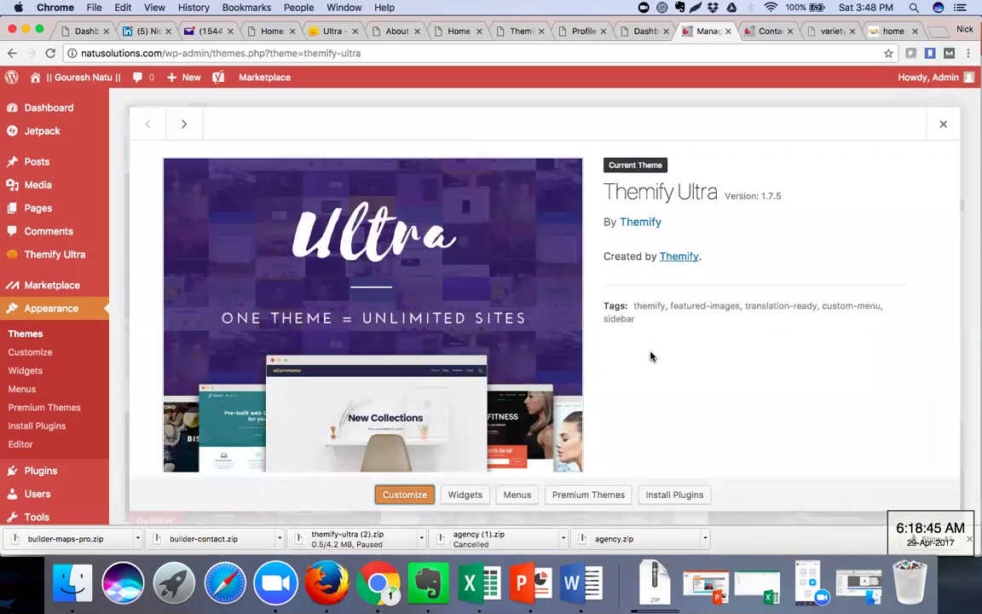
click(515, 496)
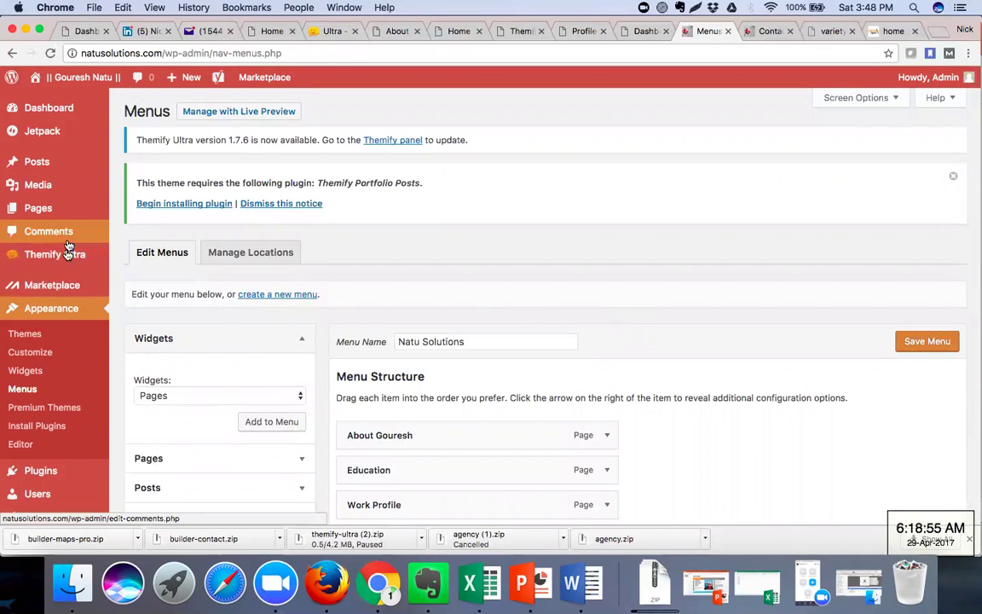
Open the Themify Ultra settings and review the General options from Favicon to Feed Settings.
mouse_move(68, 256)
click(127, 257)
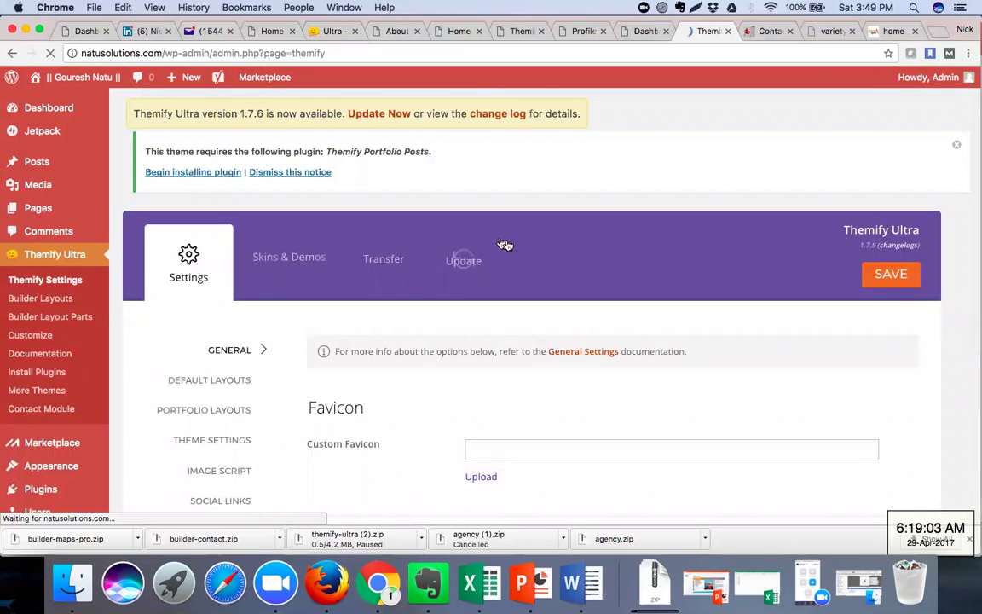
scroll(538, 316, down, 5)
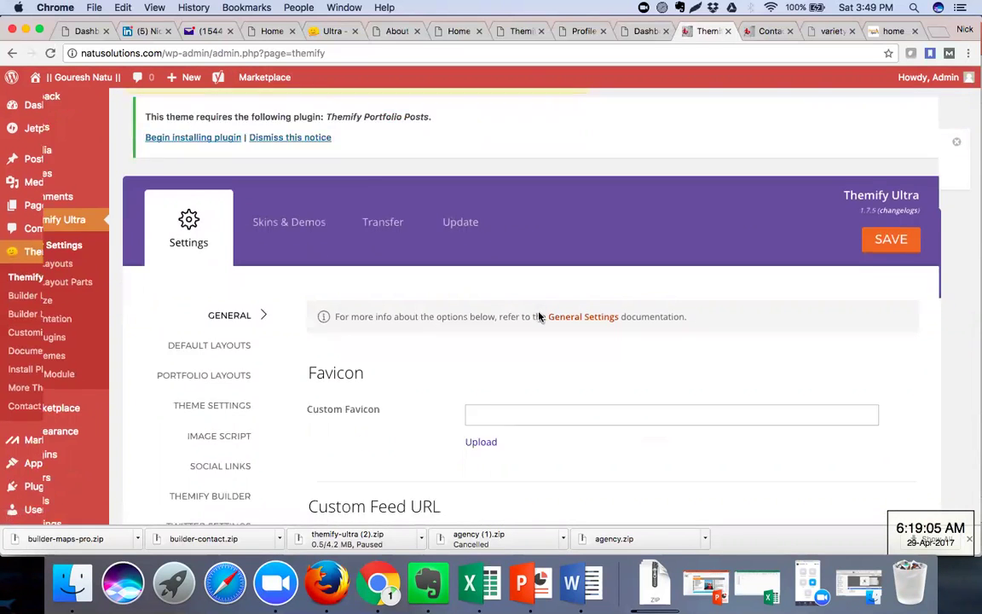
scroll(538, 317, down, 7)
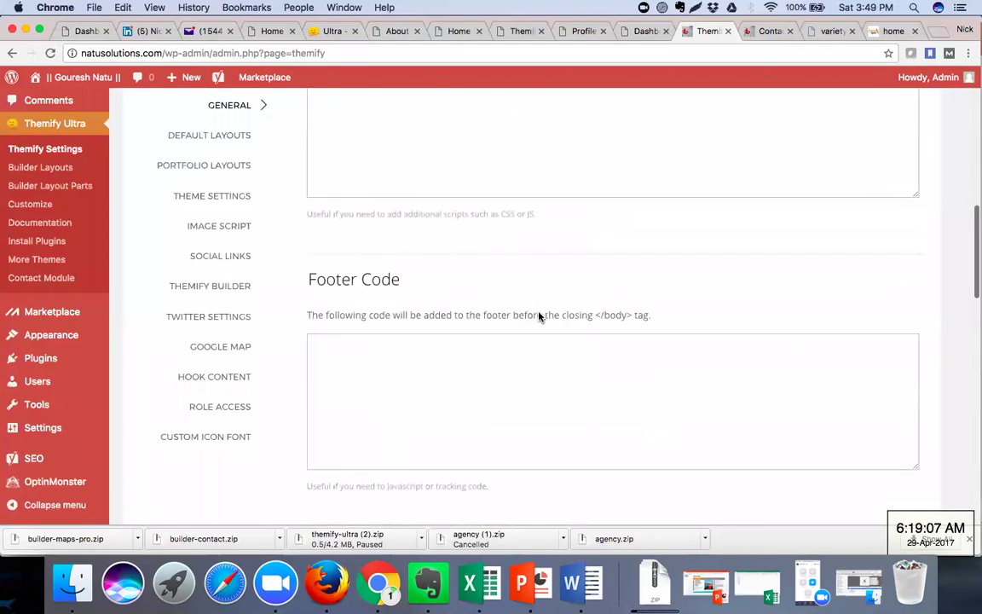
scroll(539, 316, down, 3)
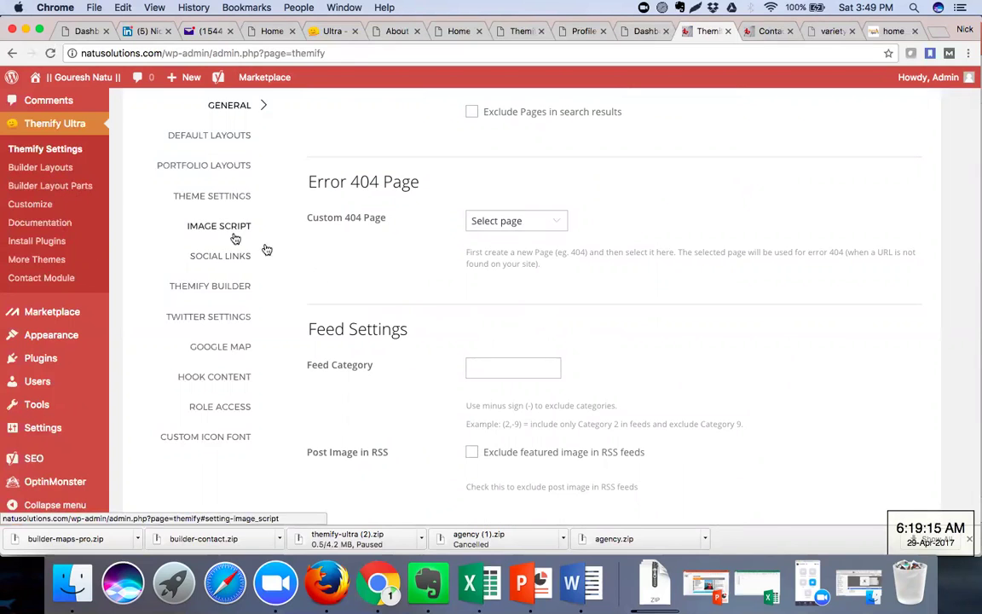
scroll(319, 273, up, 10)
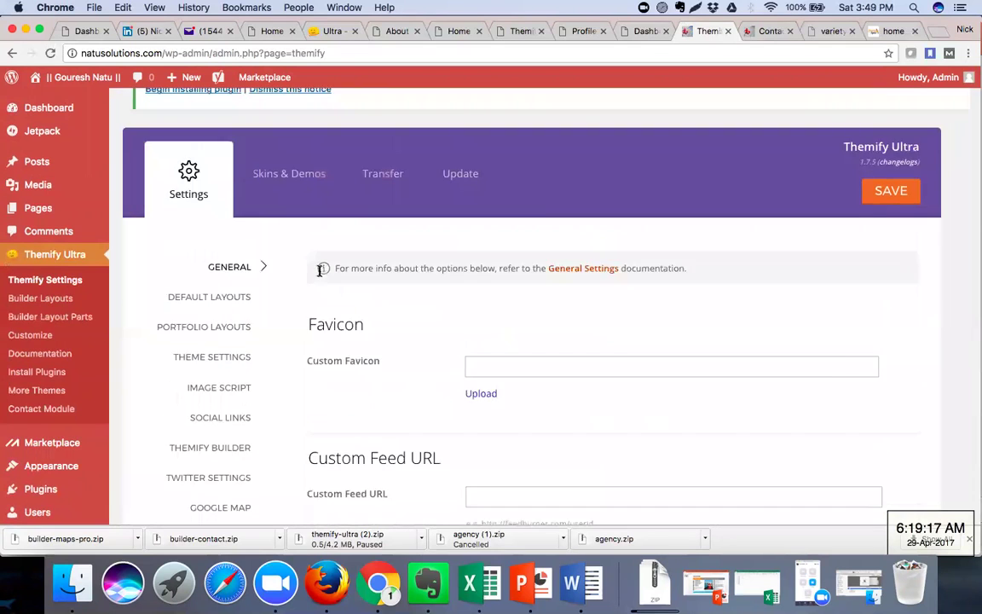
scroll(320, 271, up, 3)
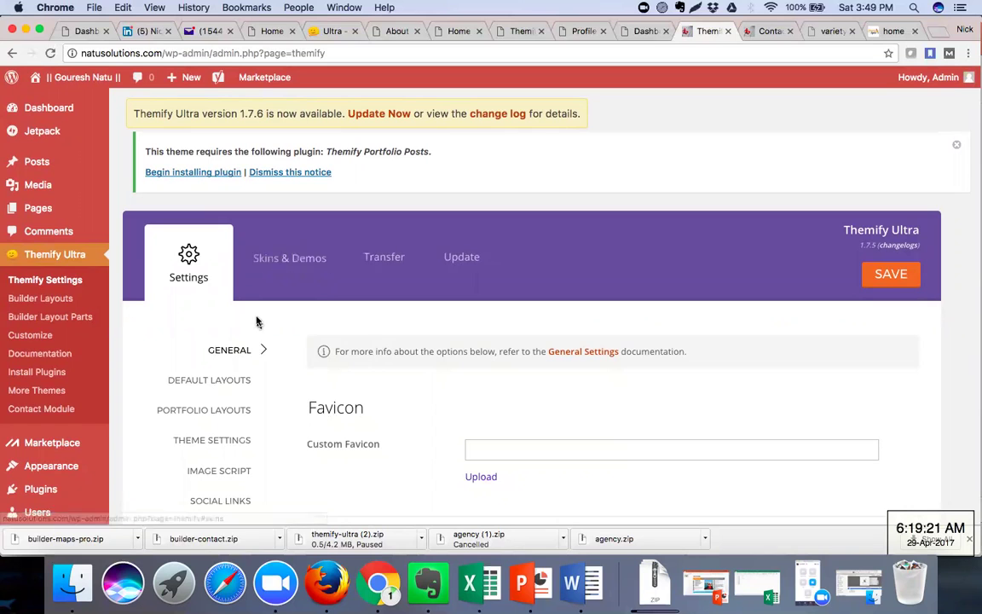
Select the Lawyer skin for Themify Ultra and import its demo content.
click(288, 253)
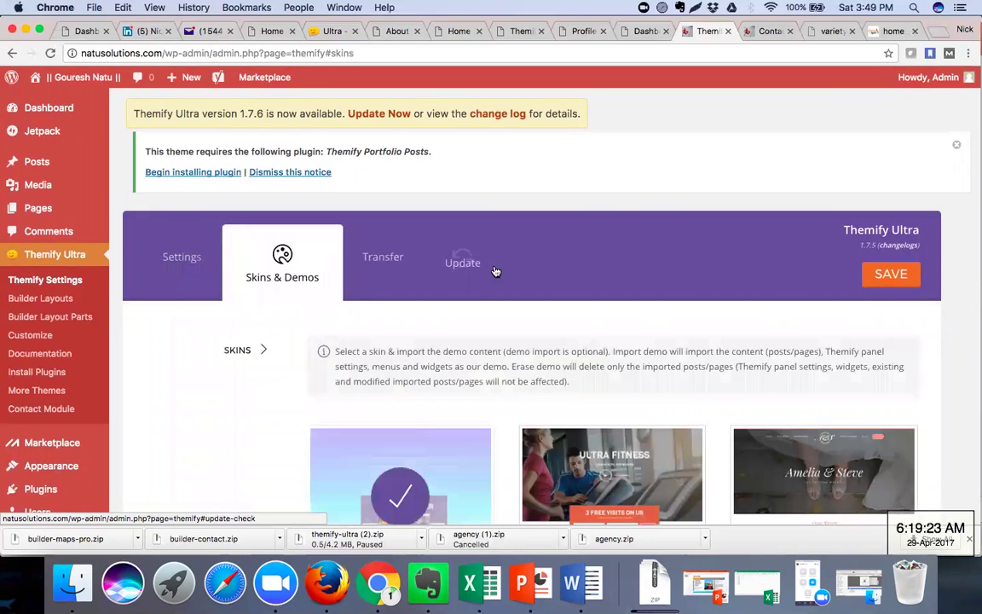
scroll(493, 272, down, 5)
scroll(494, 271, down, 2)
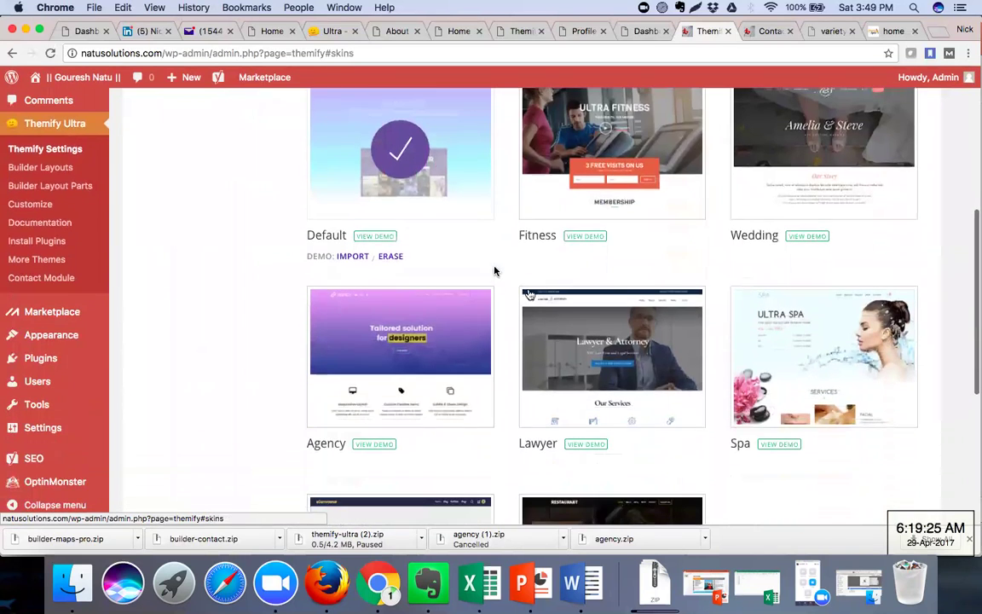
click(600, 366)
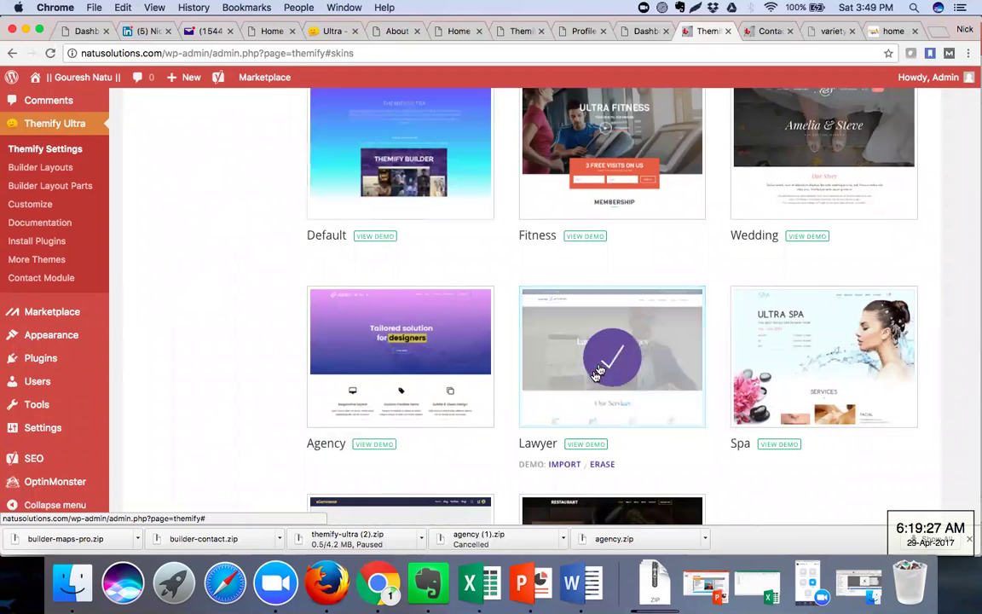
click(563, 464)
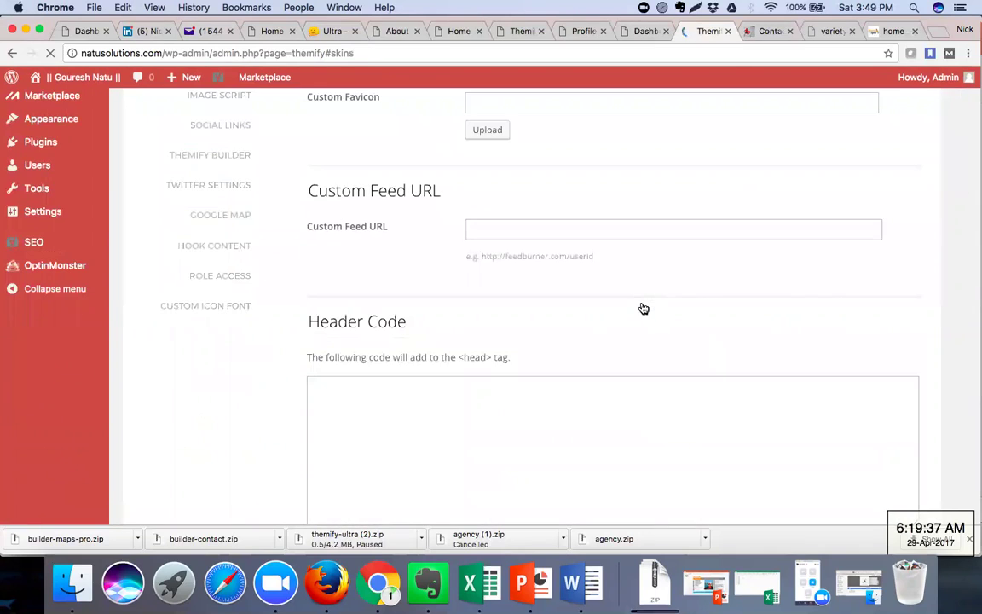
Load natusolutions.com without the contact page path and look over the front page down to the footer.
click(761, 32)
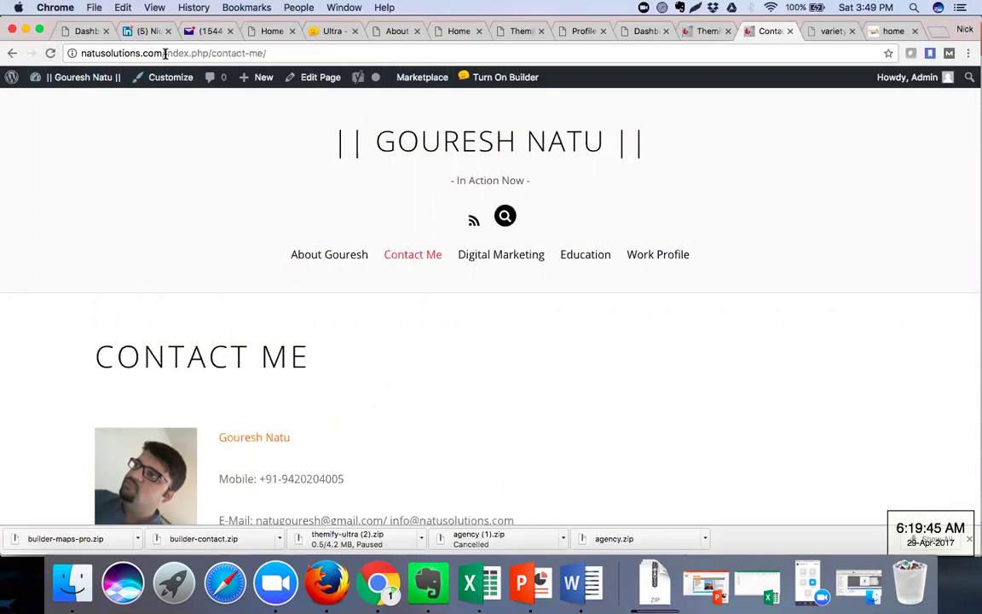
drag(165, 53, 268, 53)
key(BackSpace)
key(Return)
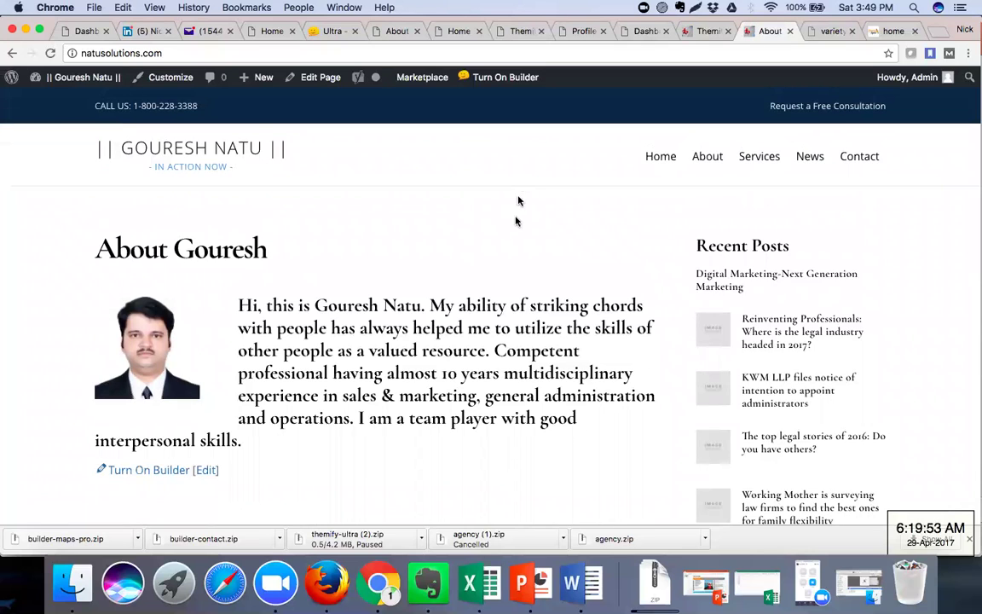
scroll(490, 292, down, 10)
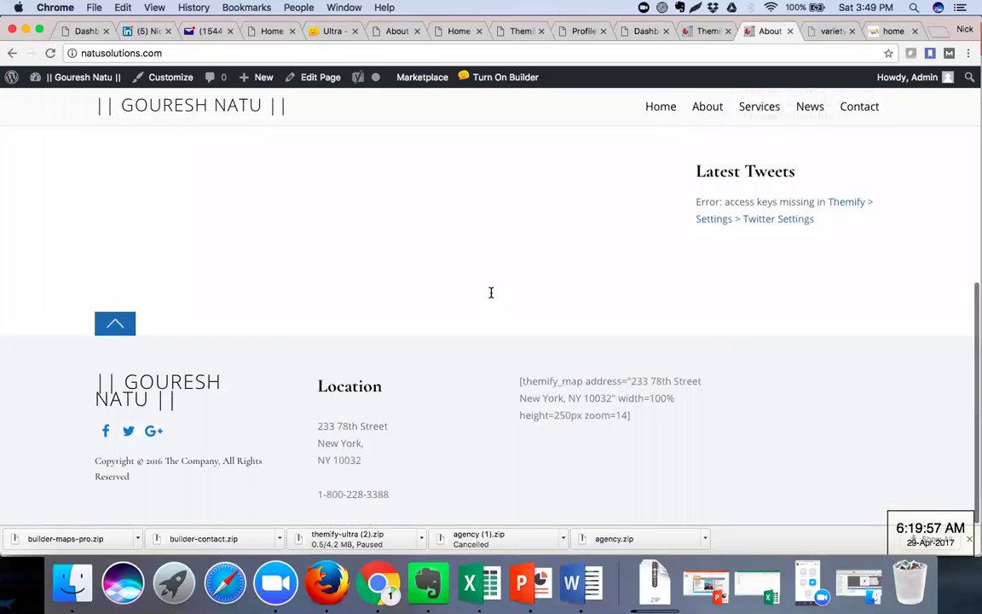
scroll(490, 293, up, 3)
scroll(490, 293, up, 5)
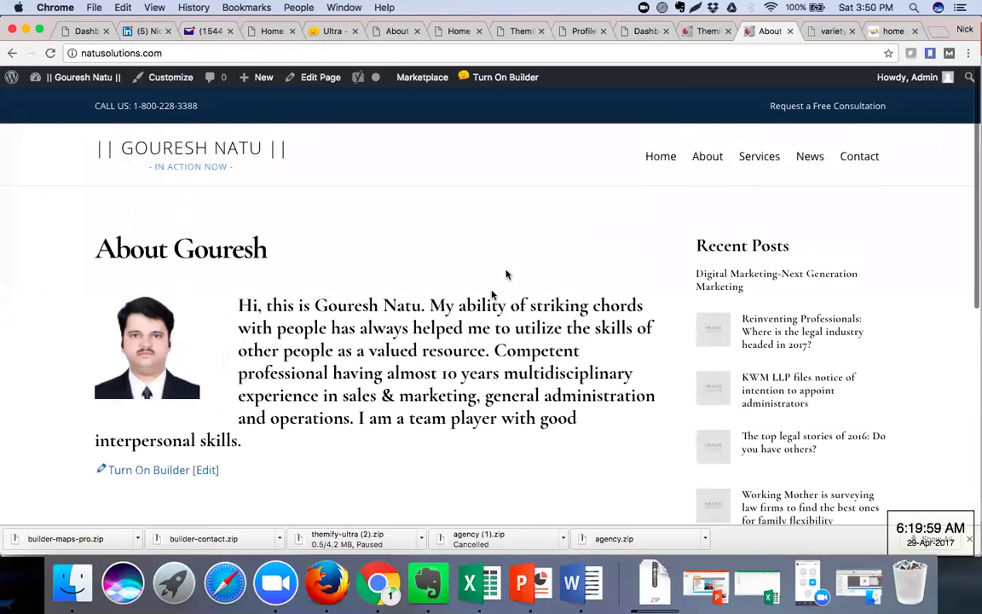
Save the Themify settings with the Lawyer skin selected.
click(701, 34)
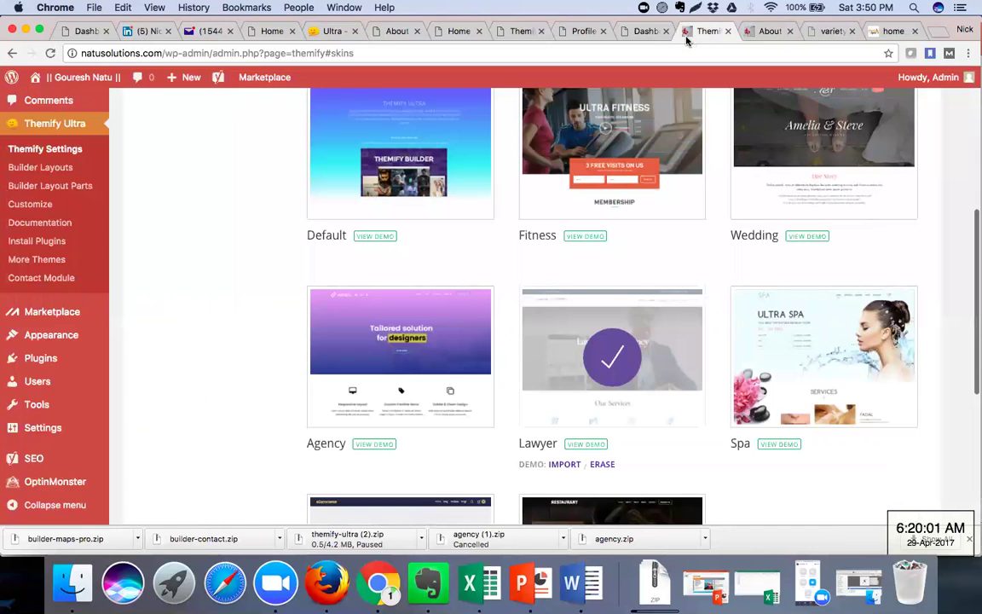
scroll(613, 345, down, 1)
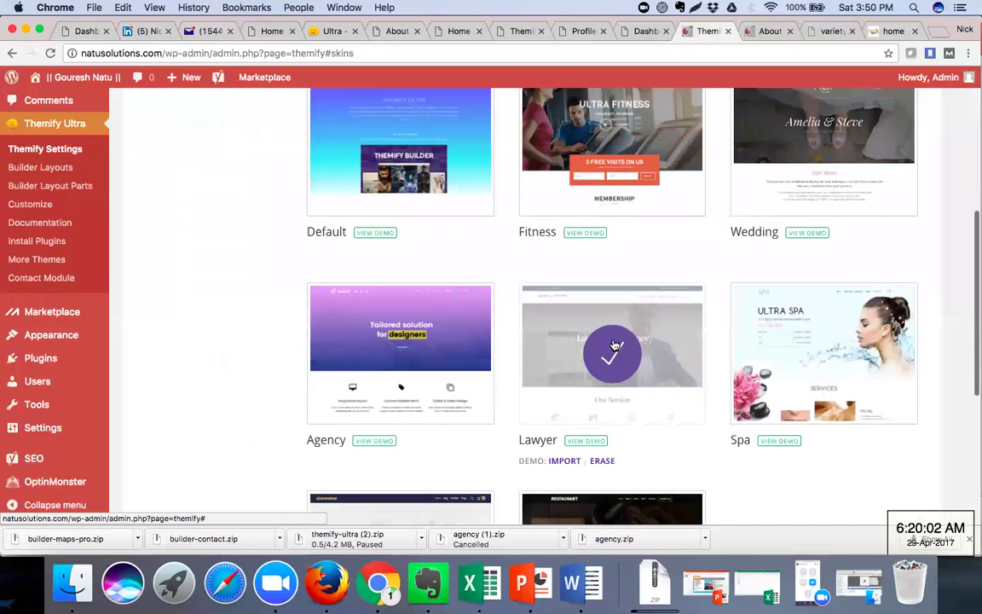
scroll(614, 346, down, 5)
click(873, 441)
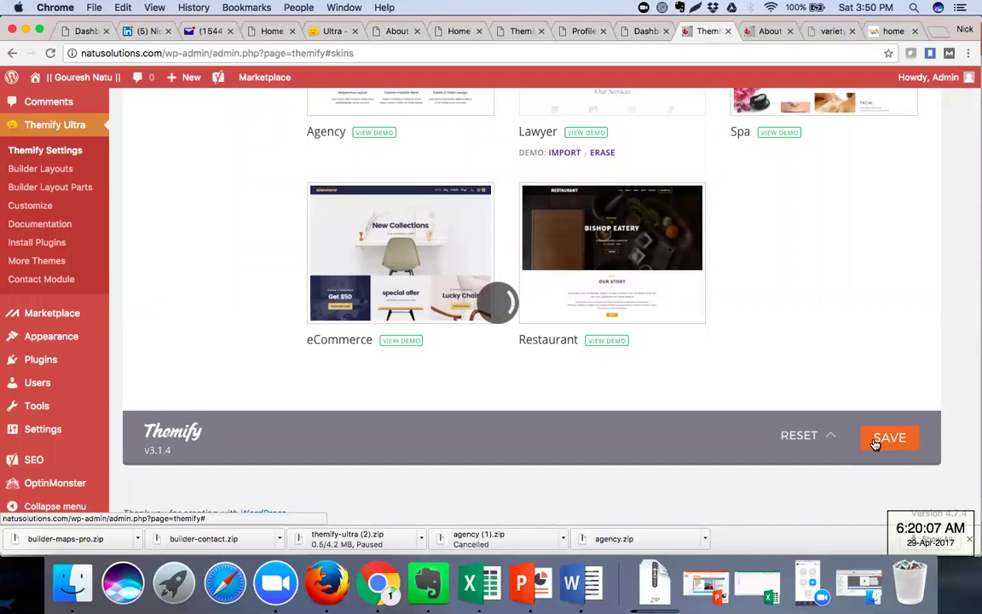
Open the Home page from the site's navigation and review its sections from the Lawyer & Attorney banner down to the footer.
click(764, 36)
click(648, 160)
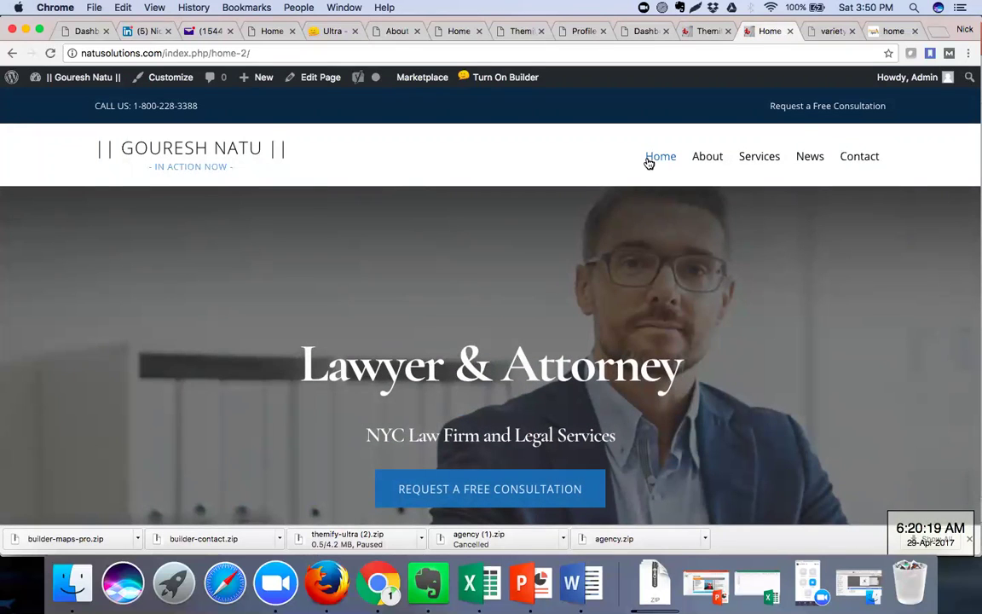
scroll(500, 303, down, 5)
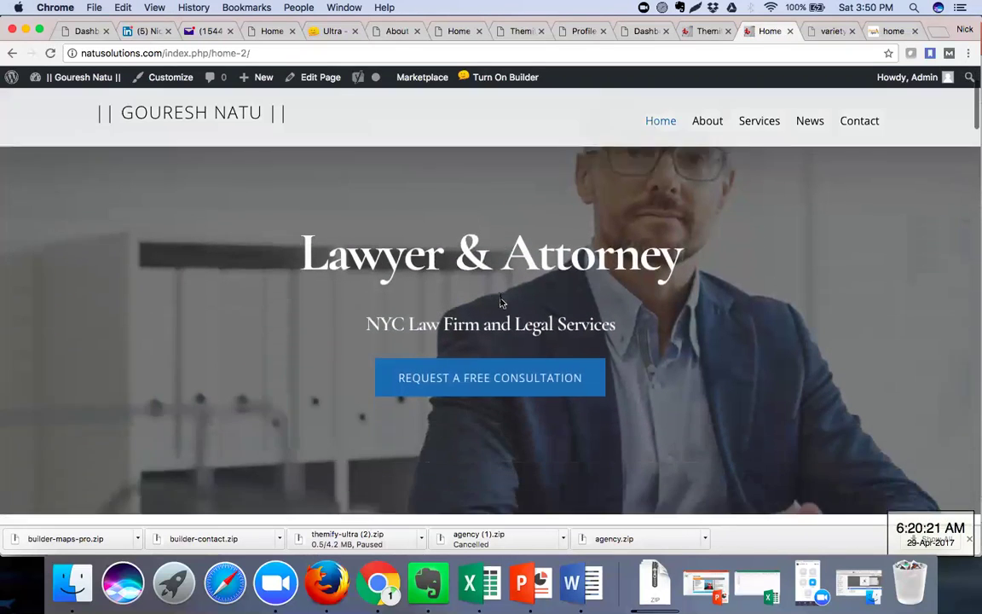
scroll(500, 303, down, 5)
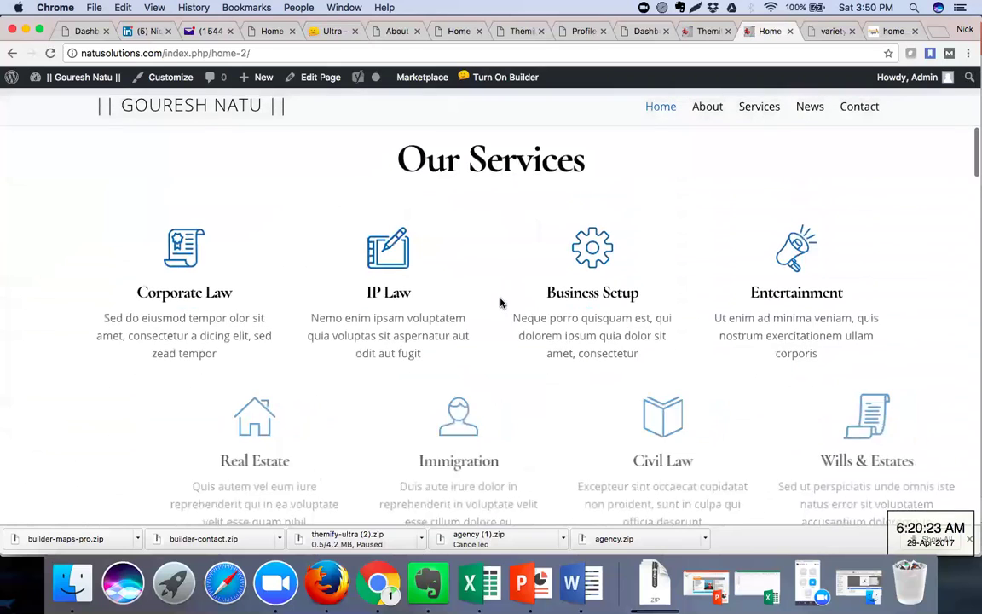
scroll(500, 302, down, 3)
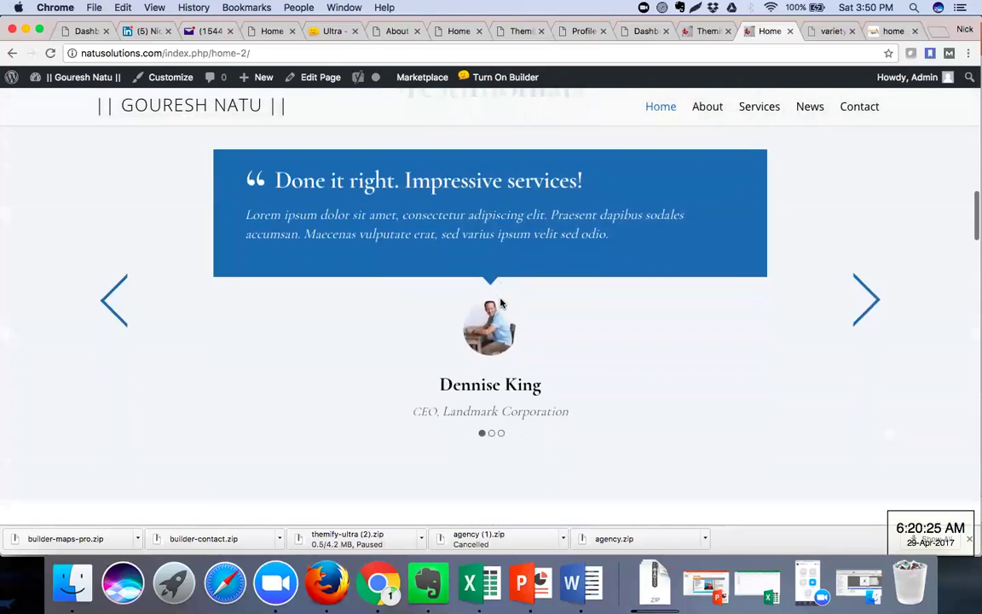
scroll(500, 303, down, 3)
scroll(500, 302, down, 1)
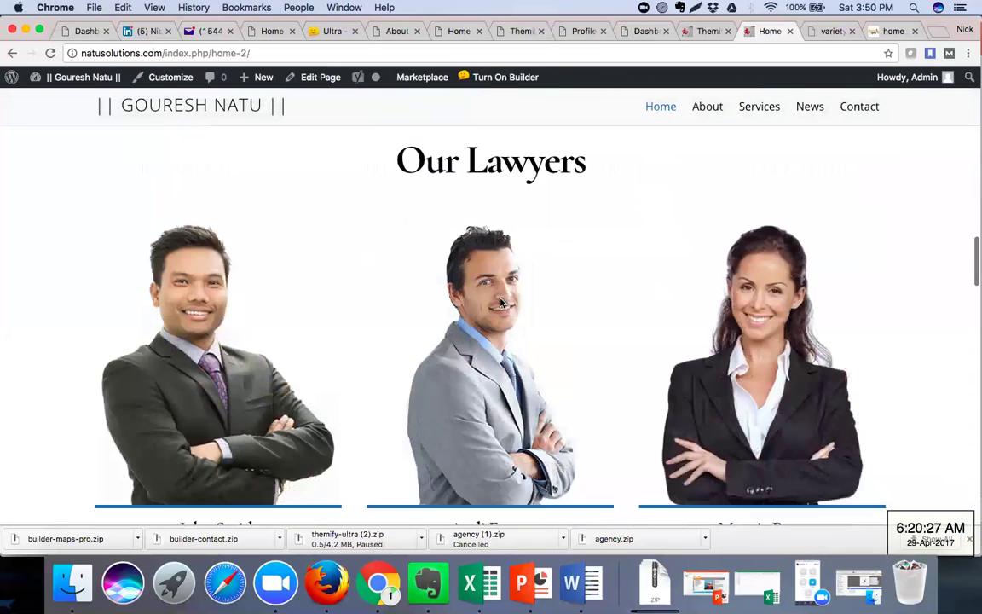
scroll(500, 303, down, 10)
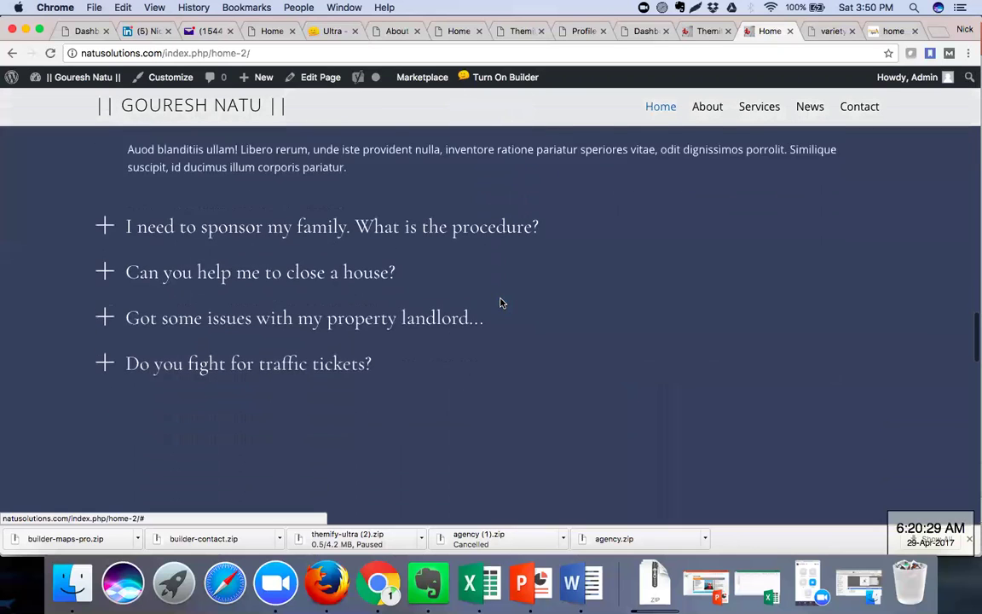
scroll(501, 303, down, 2)
scroll(501, 303, down, 5)
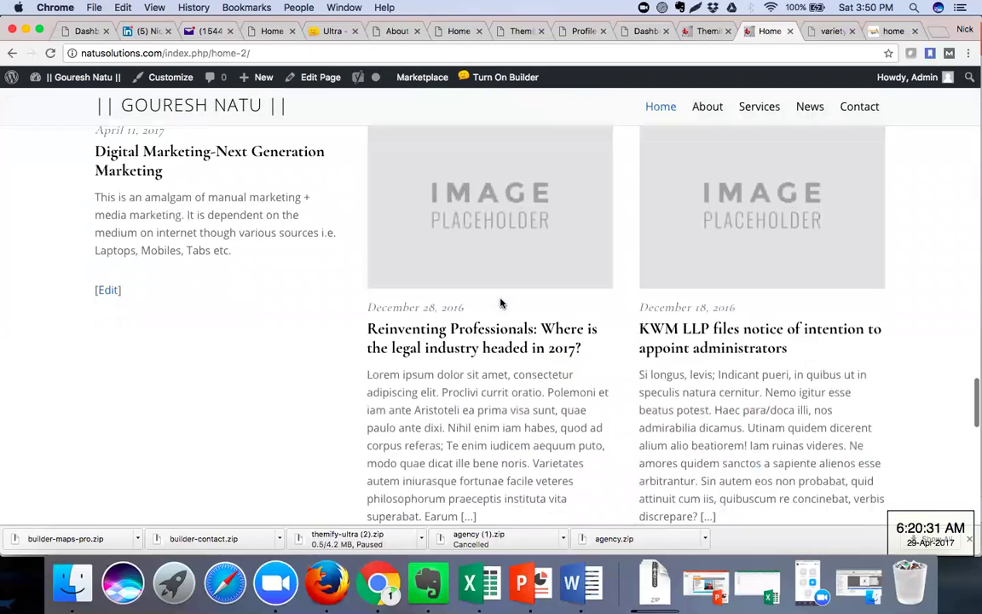
scroll(501, 303, down, 15)
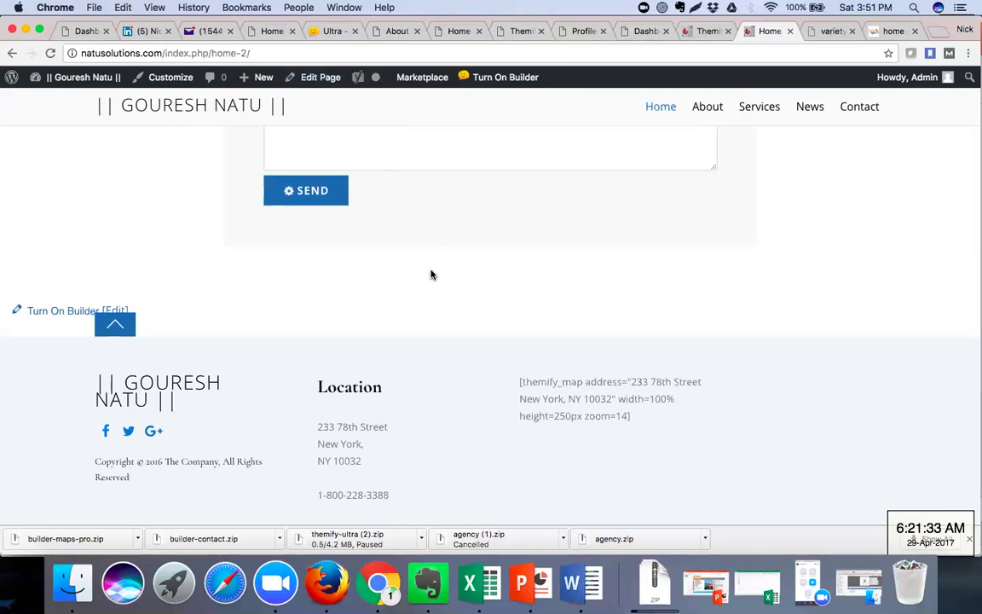
scroll(430, 274, up, 20)
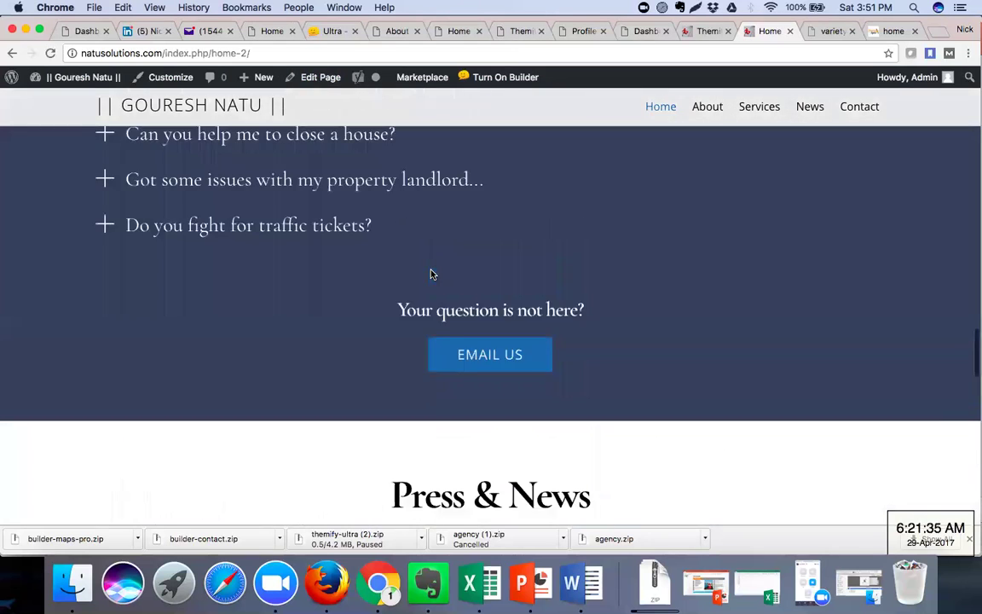
scroll(430, 275, up, 15)
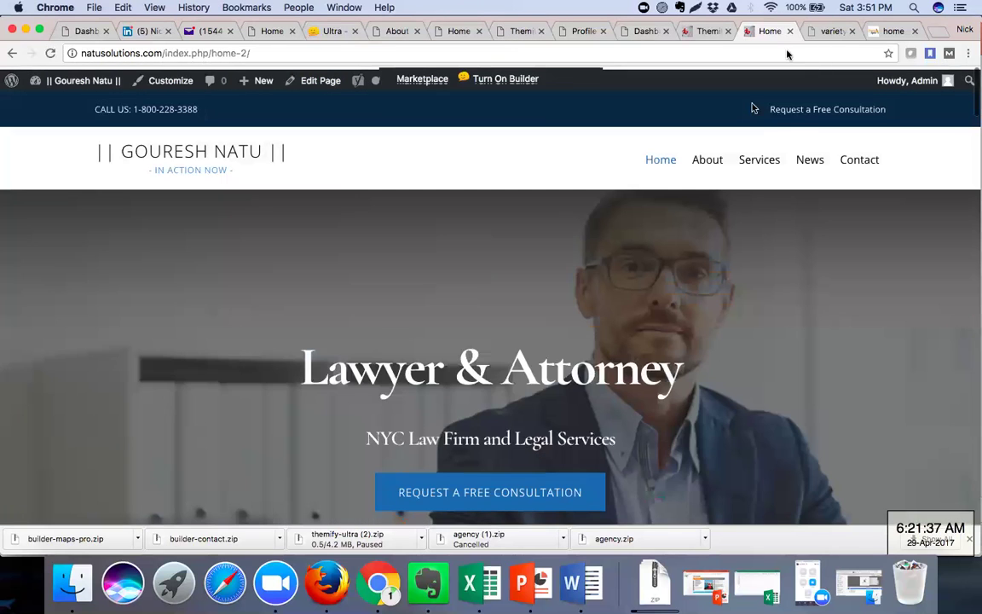
Look over the Themify Ultra Builder Layouts list in the WordPress admin and open the theme's documentation.
click(708, 34)
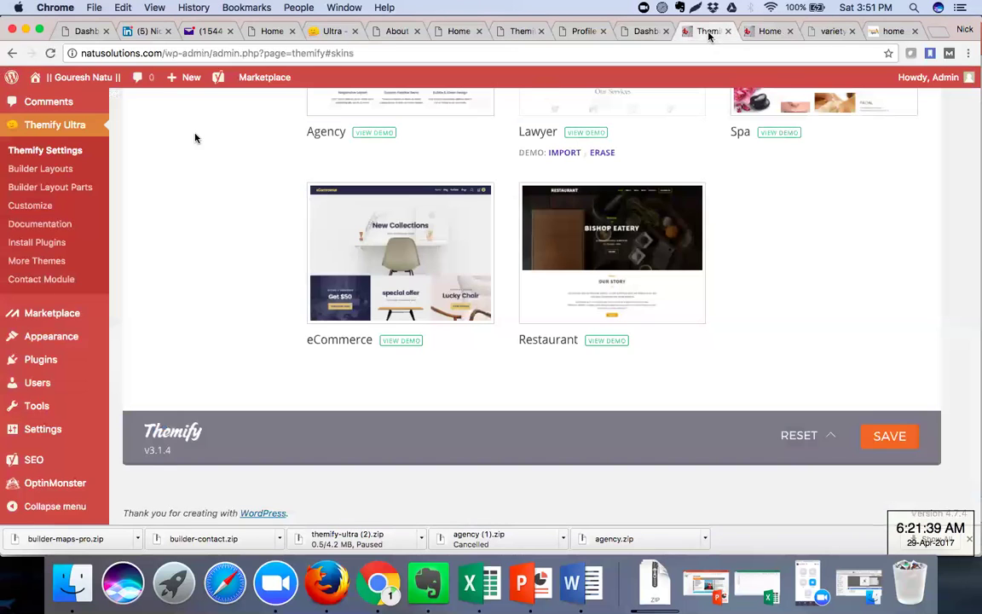
click(42, 168)
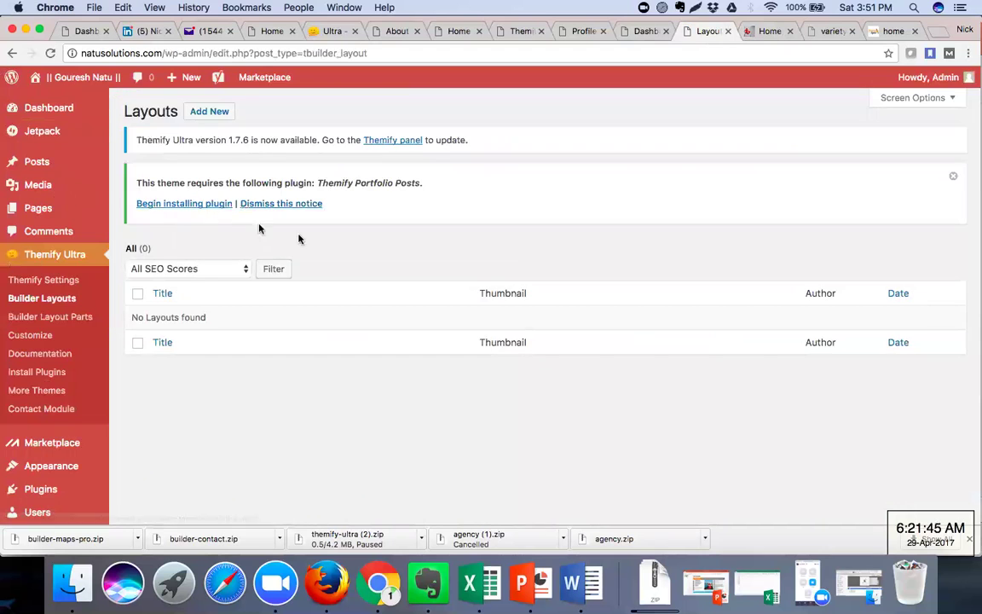
scroll(364, 253, down, 3)
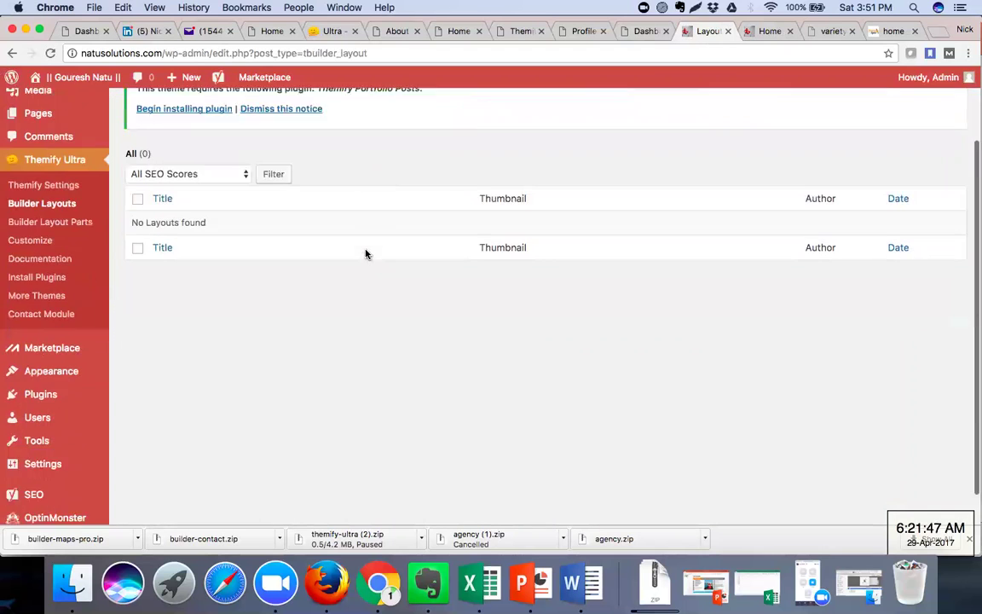
scroll(364, 256, up, 3)
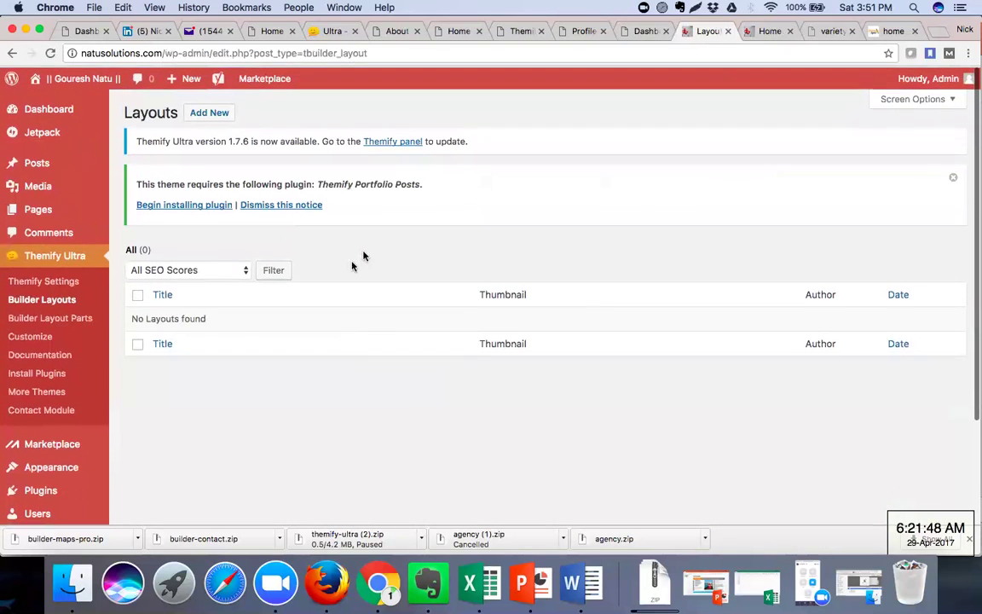
click(33, 364)
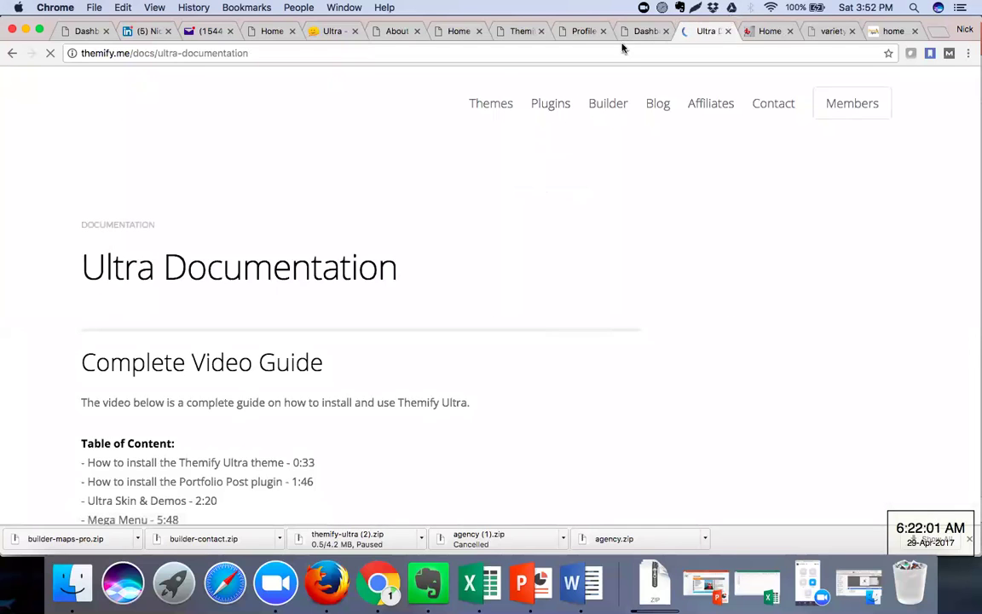
Try to turn on the Themify Builder for the site's Lawyer demo Home page.
click(634, 35)
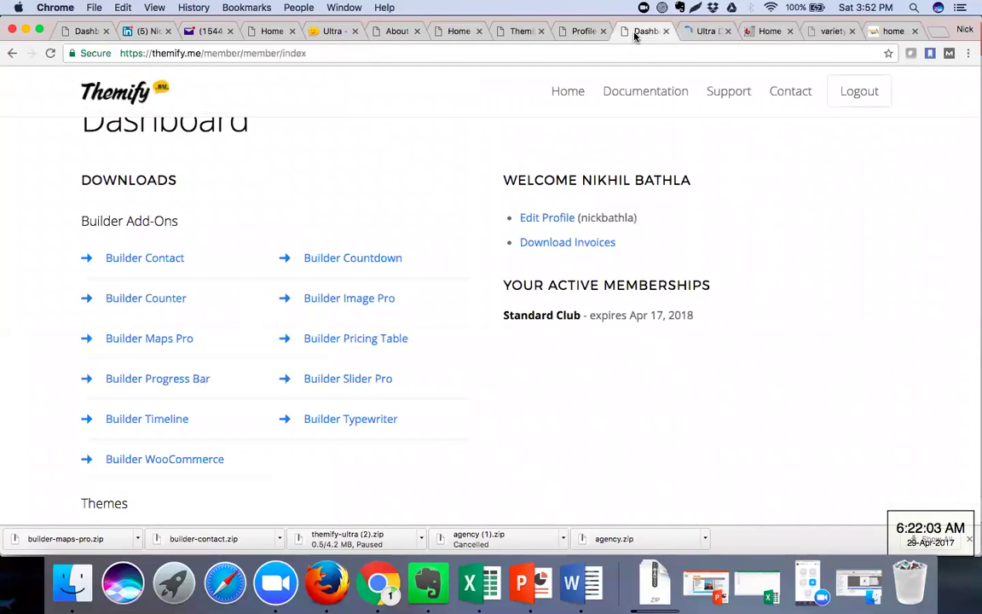
click(753, 34)
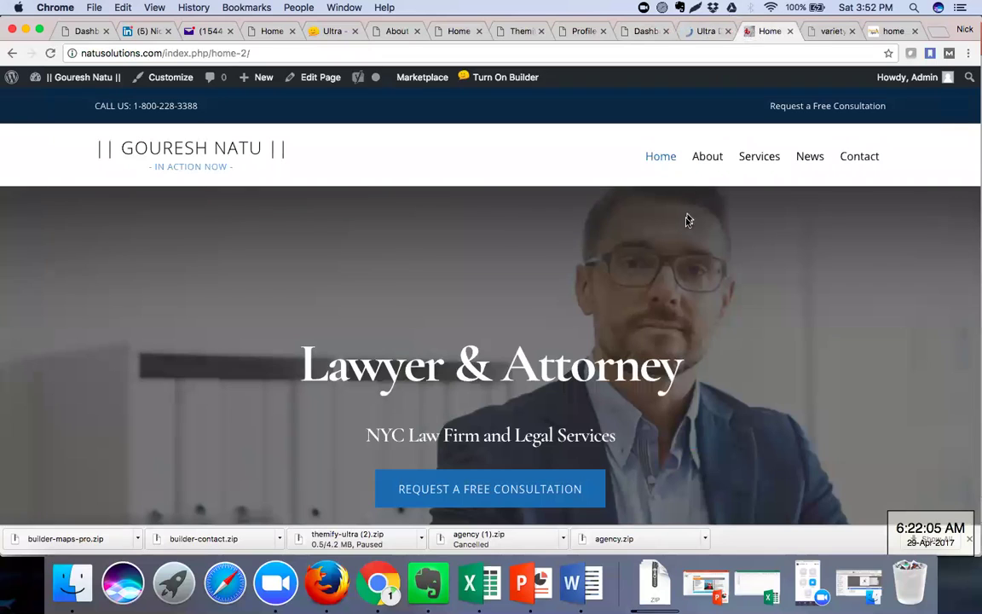
click(497, 79)
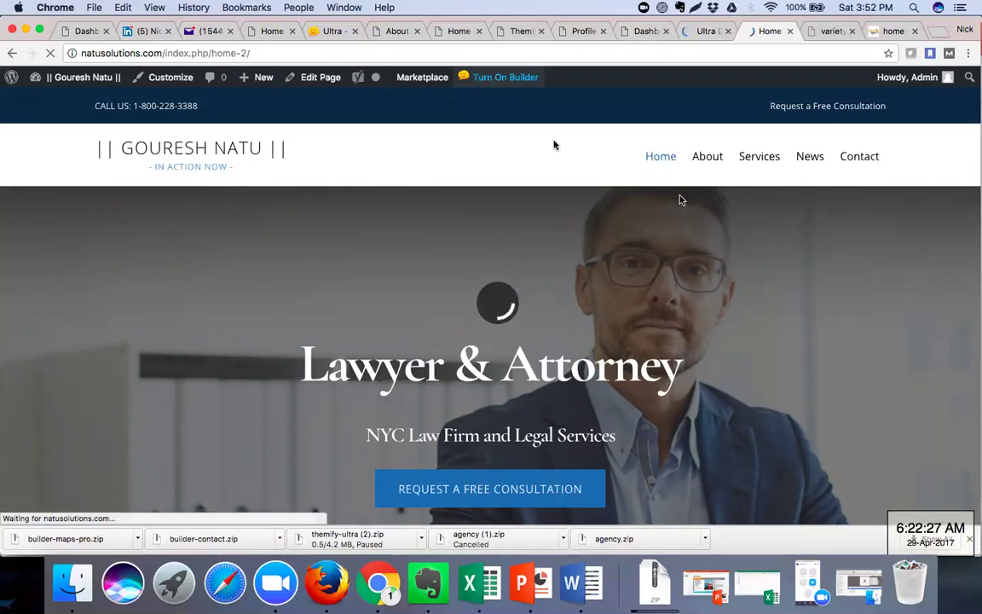
click(219, 149)
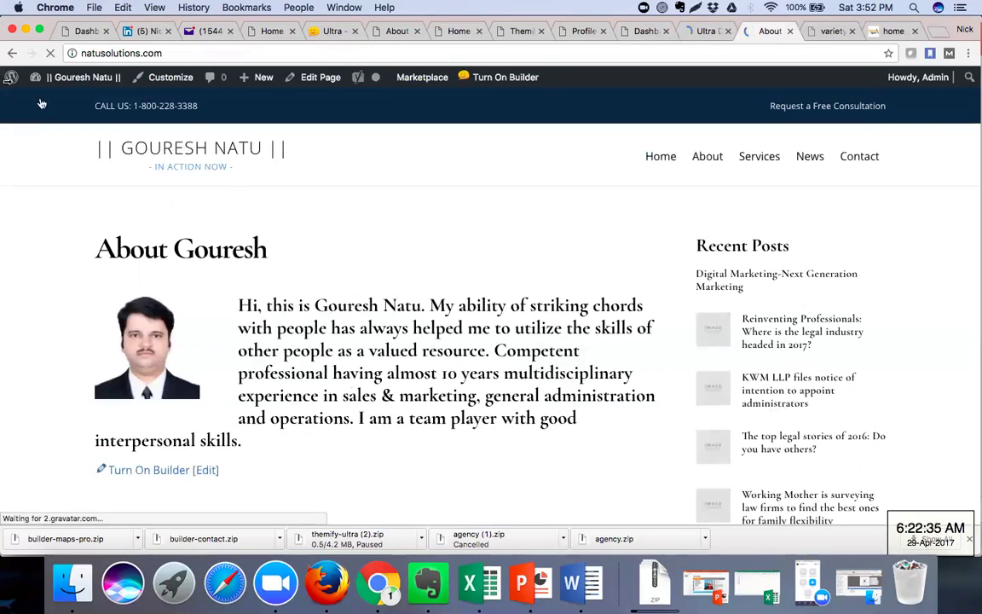
click(11, 54)
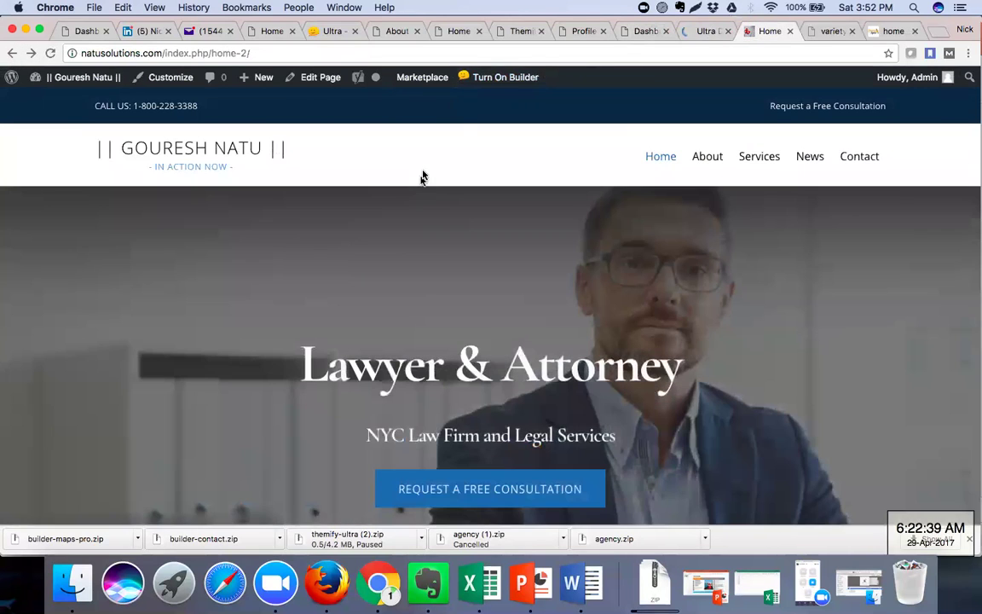
click(491, 85)
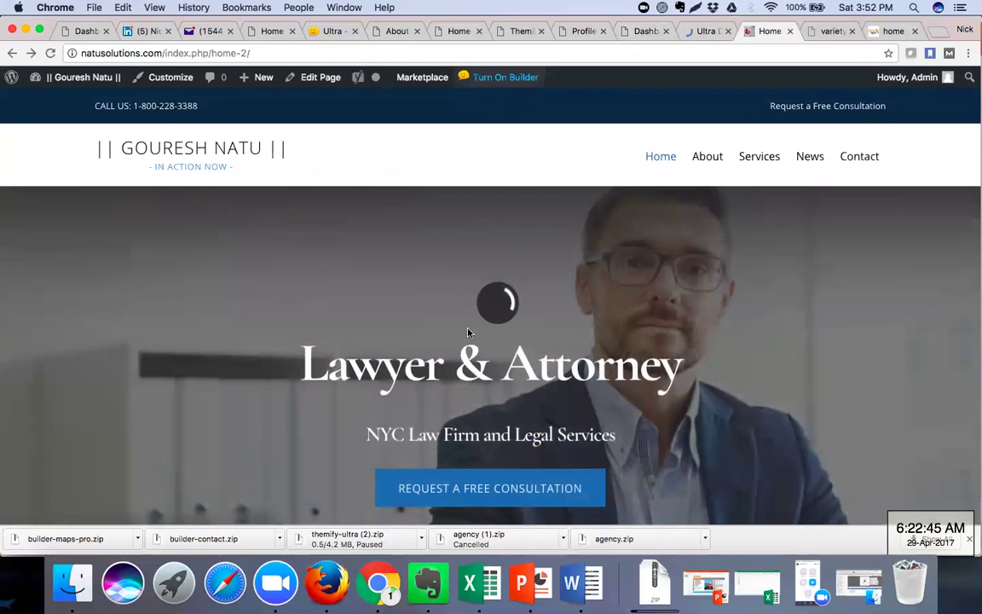
scroll(468, 334, down, 3)
scroll(468, 334, down, 2)
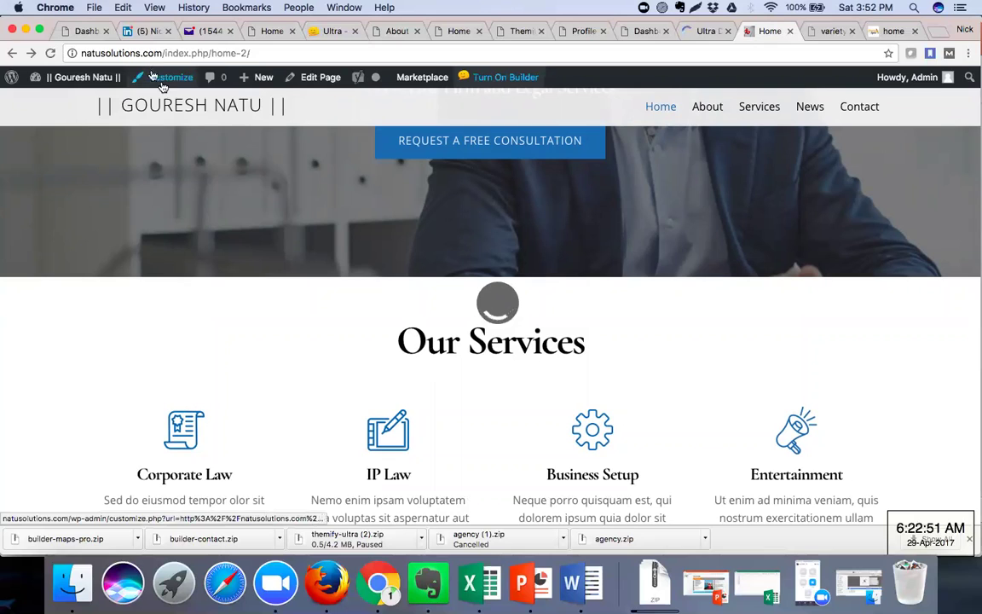
Open Themify Settings from the site and look through the Portfolio Layouts, Theme Settings and Image Script sections.
mouse_move(97, 83)
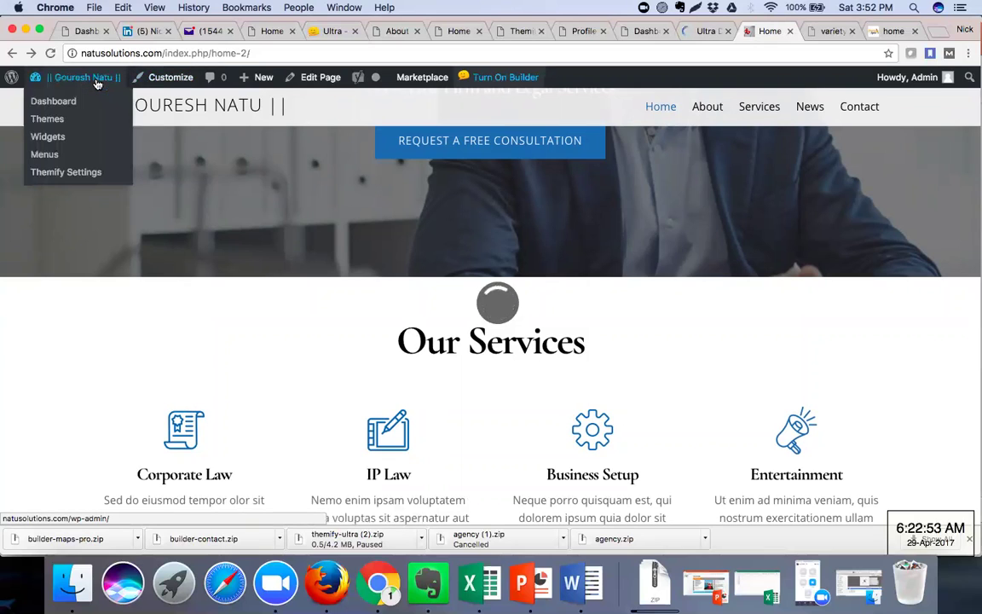
click(81, 181)
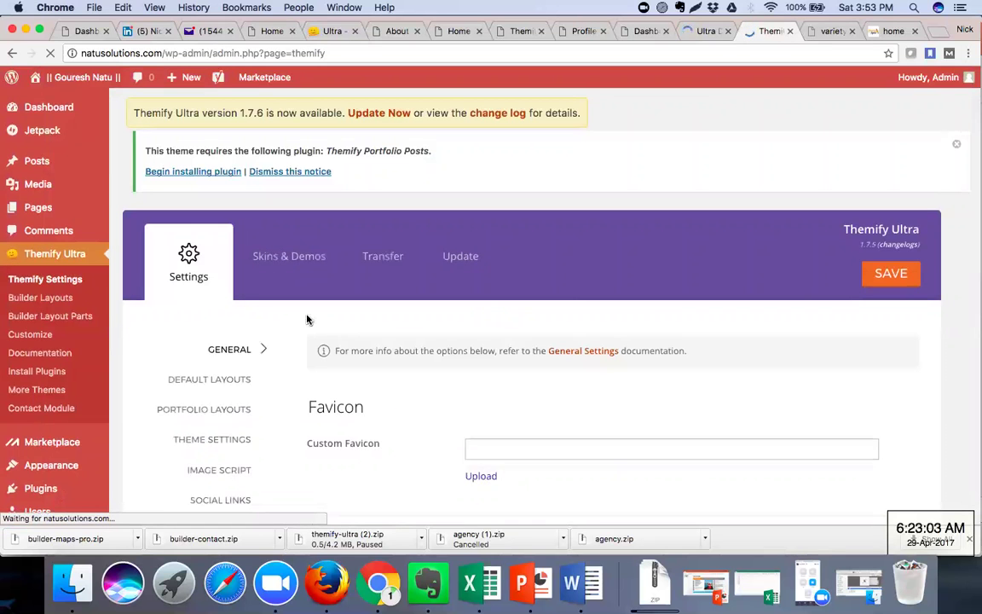
scroll(307, 320, down, 5)
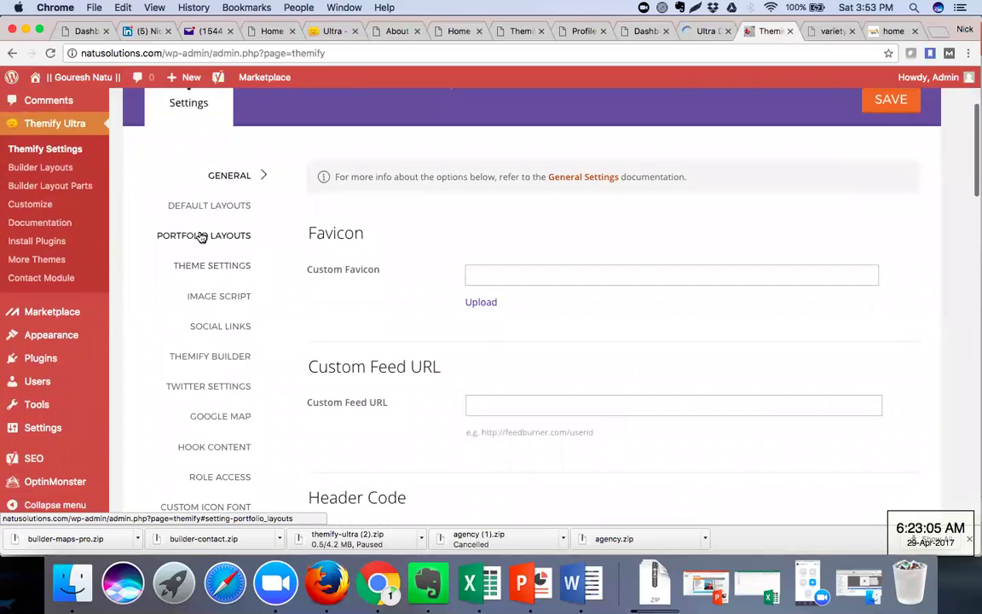
click(201, 236)
click(203, 266)
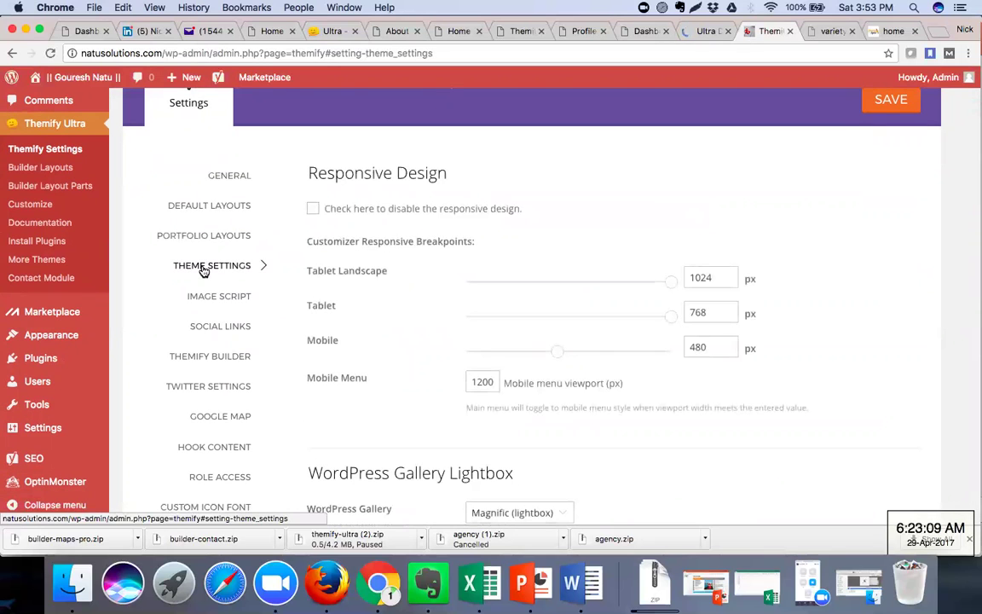
click(211, 298)
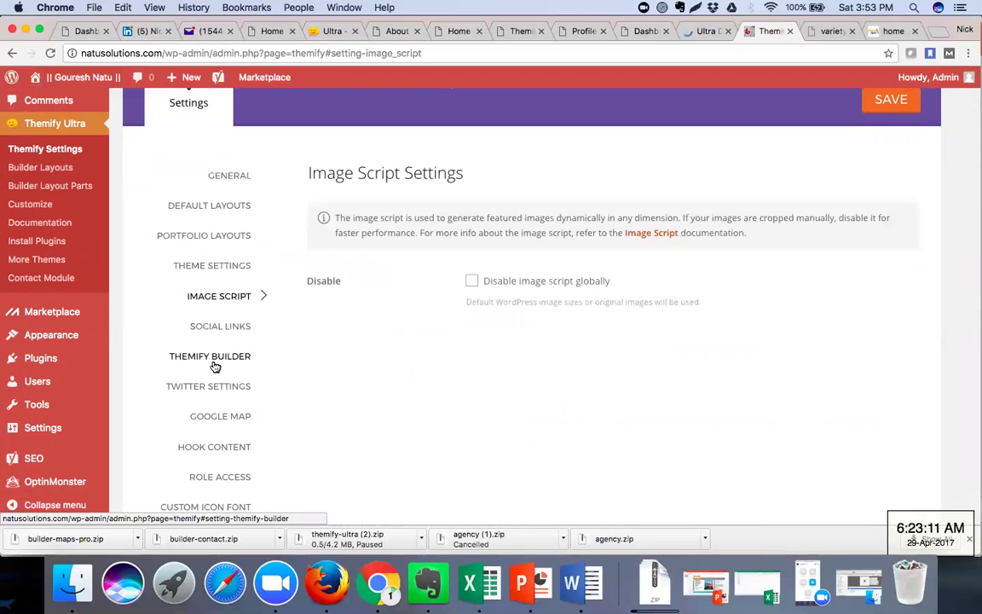
scroll(214, 366, down, 2)
scroll(215, 375, down, 3)
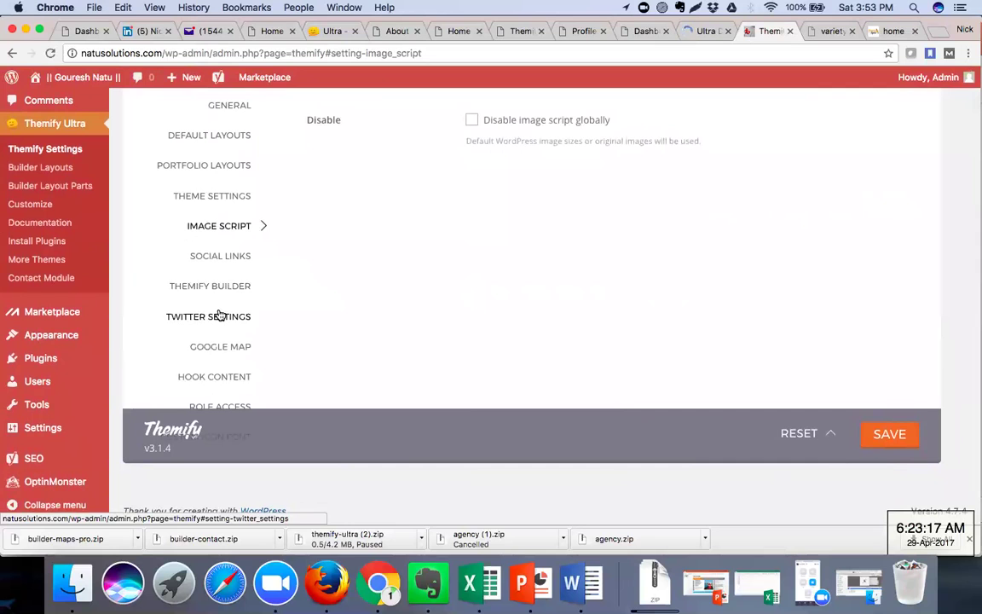
scroll(202, 339, up, 5)
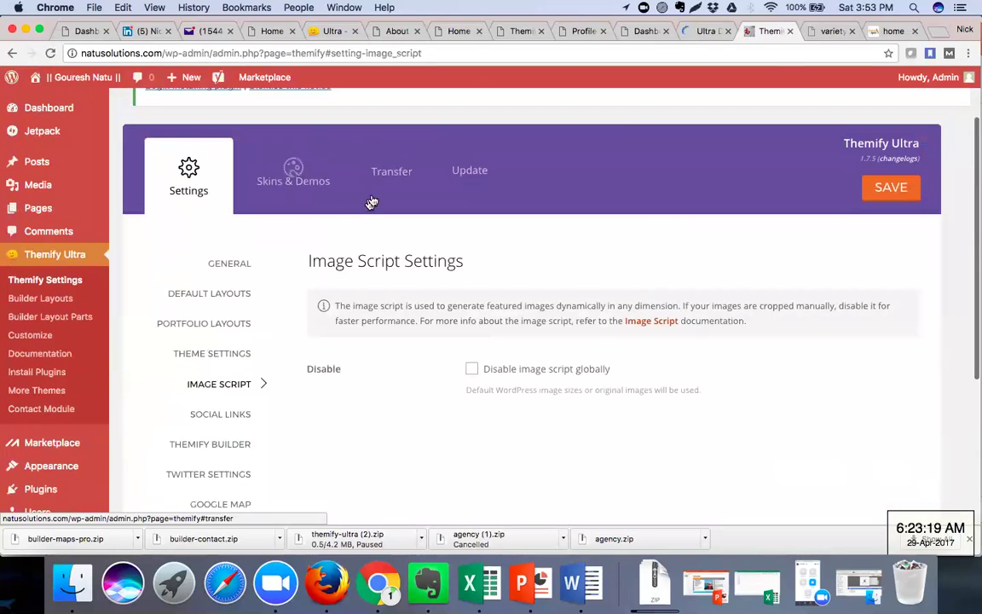
Examine the theme's Update options and the Skins & Demos list, ending back in the general Settings sections.
click(464, 176)
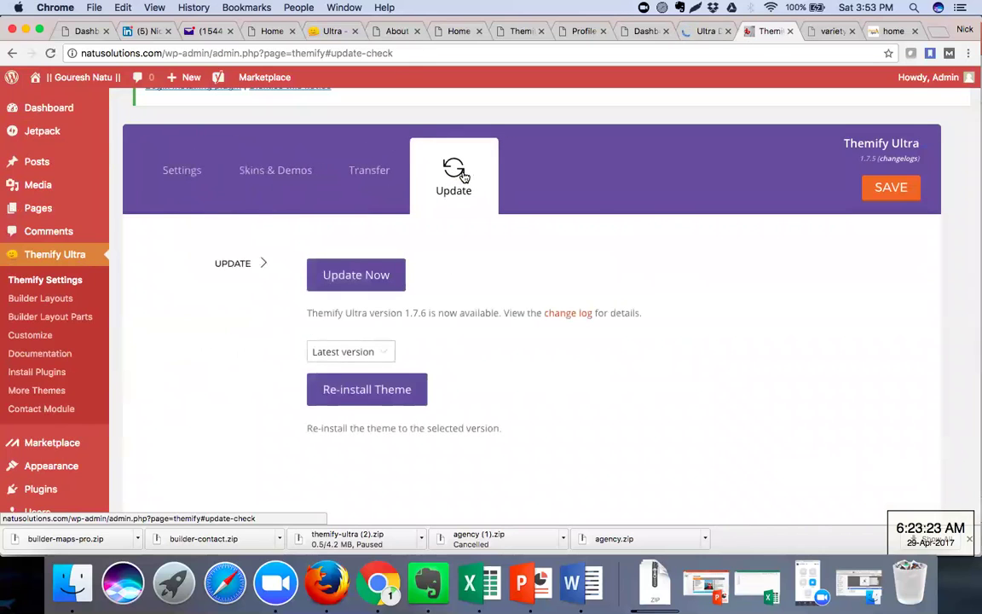
click(261, 184)
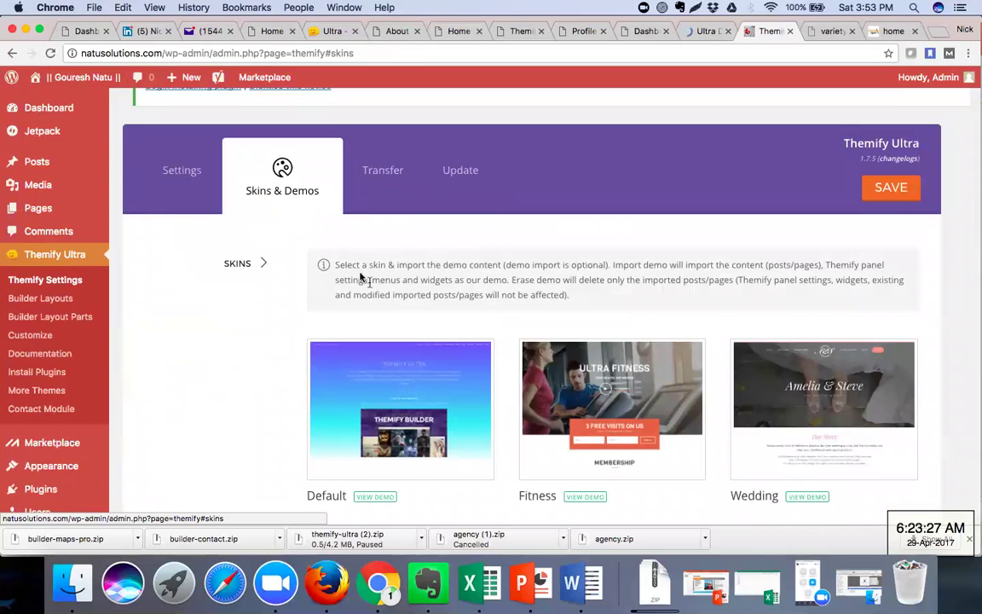
scroll(402, 327, down, 8)
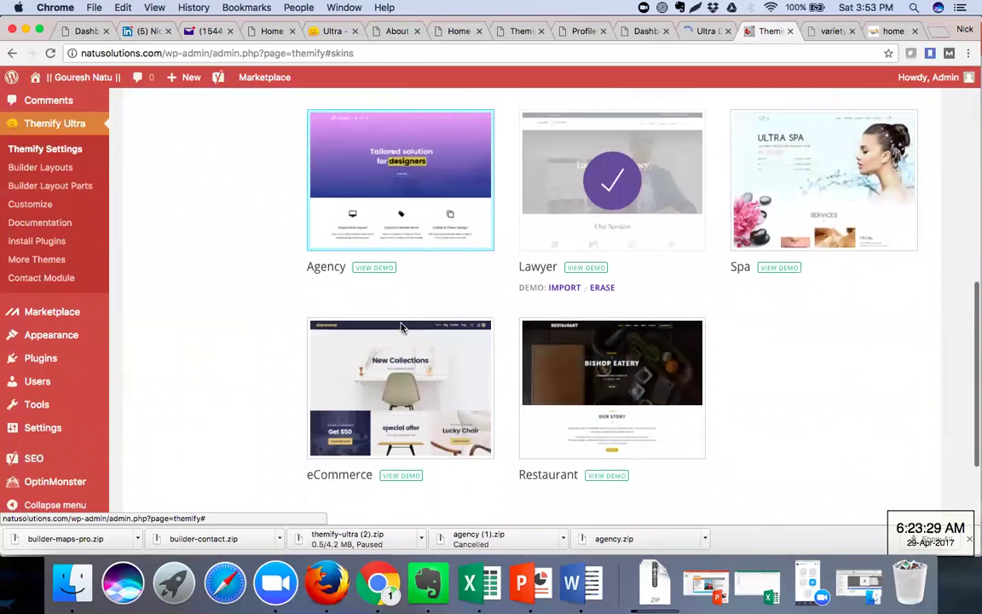
scroll(401, 328, down, 4)
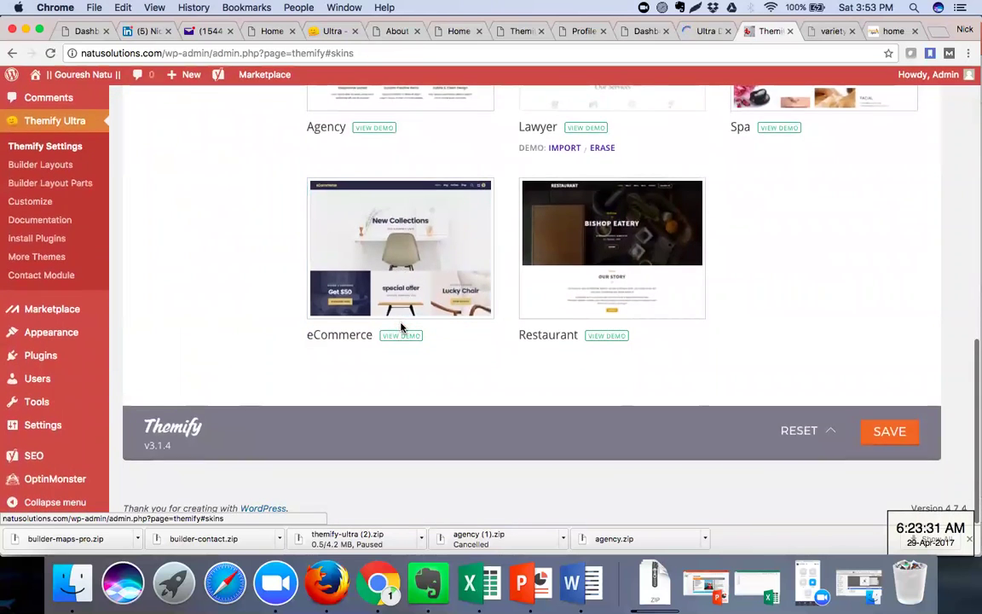
scroll(401, 327, up, 12)
click(213, 273)
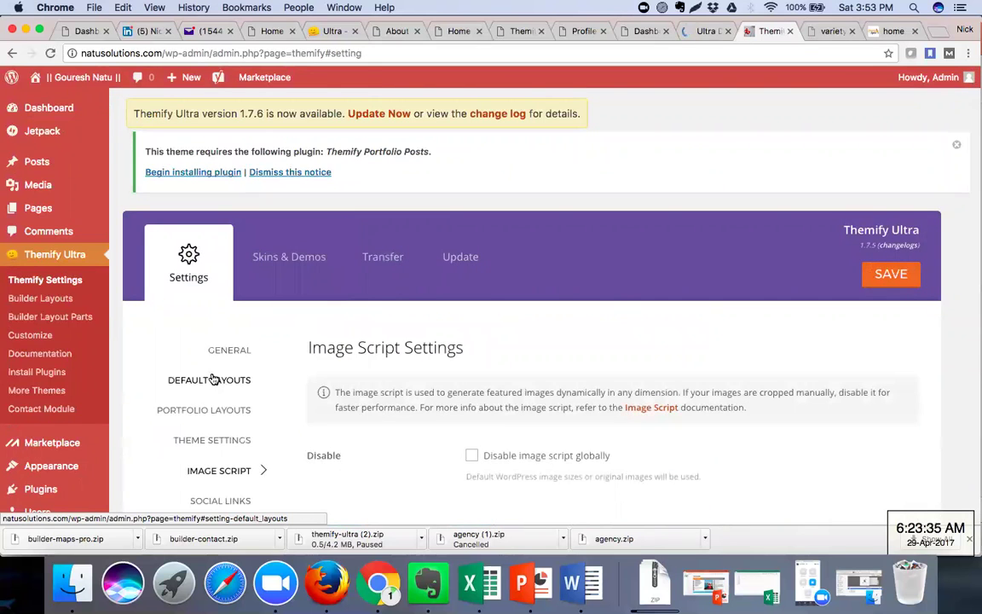
scroll(213, 378, down, 5)
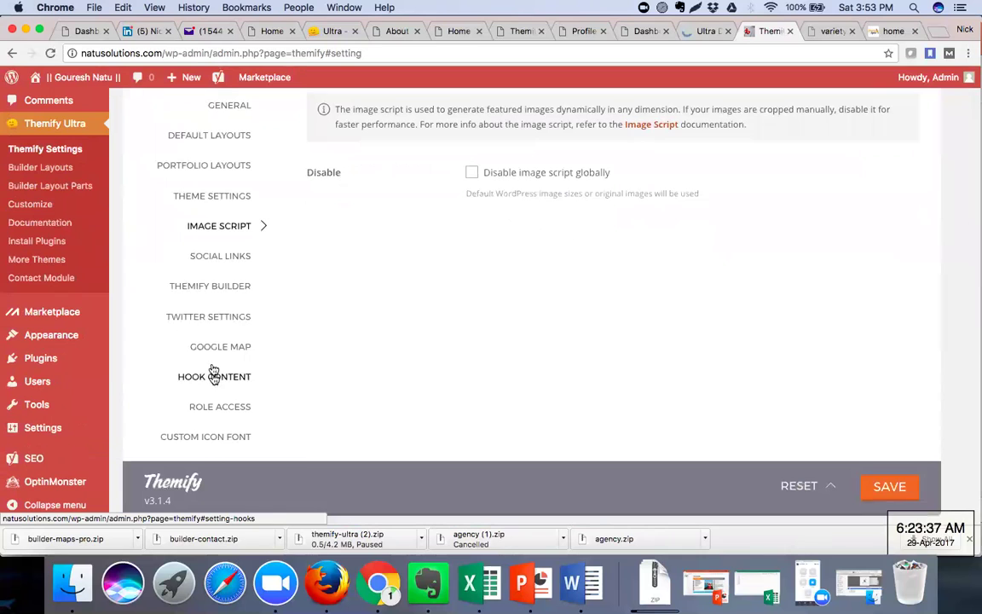
Look over the Themify Builder options and the theme's Update section, returning to the Settings section list.
click(210, 294)
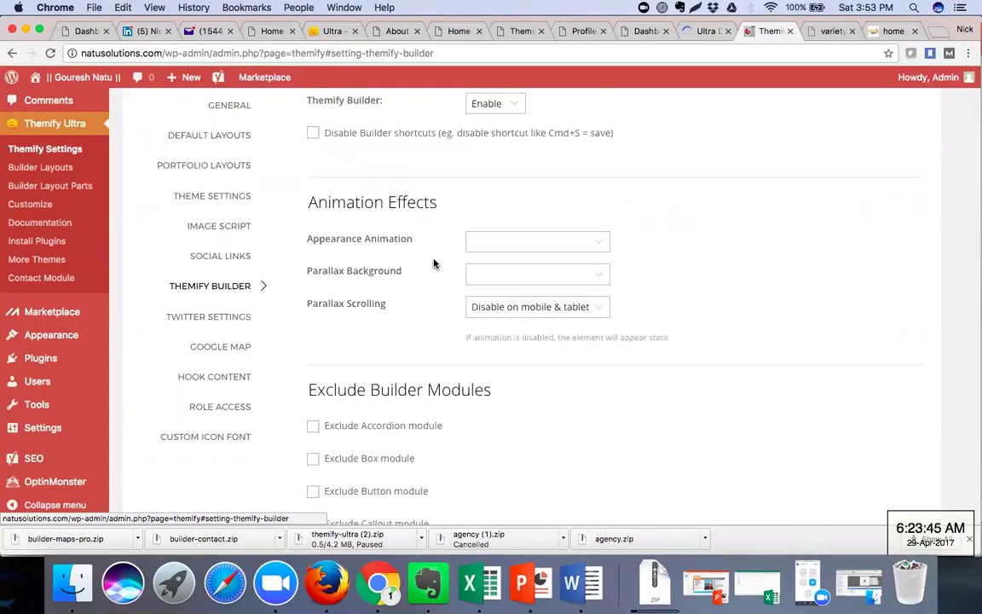
scroll(432, 264, up, 4)
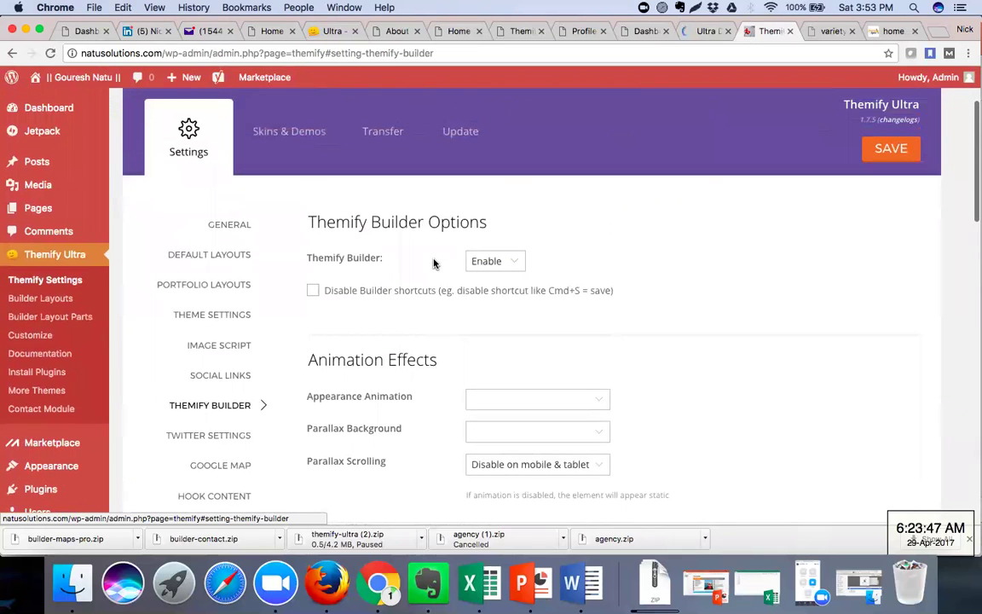
click(463, 142)
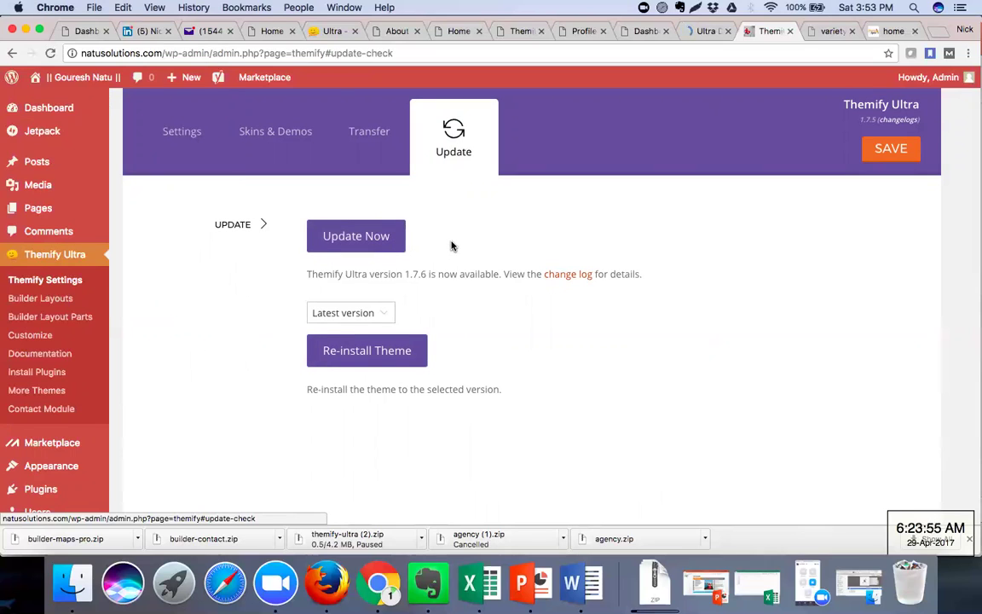
click(190, 138)
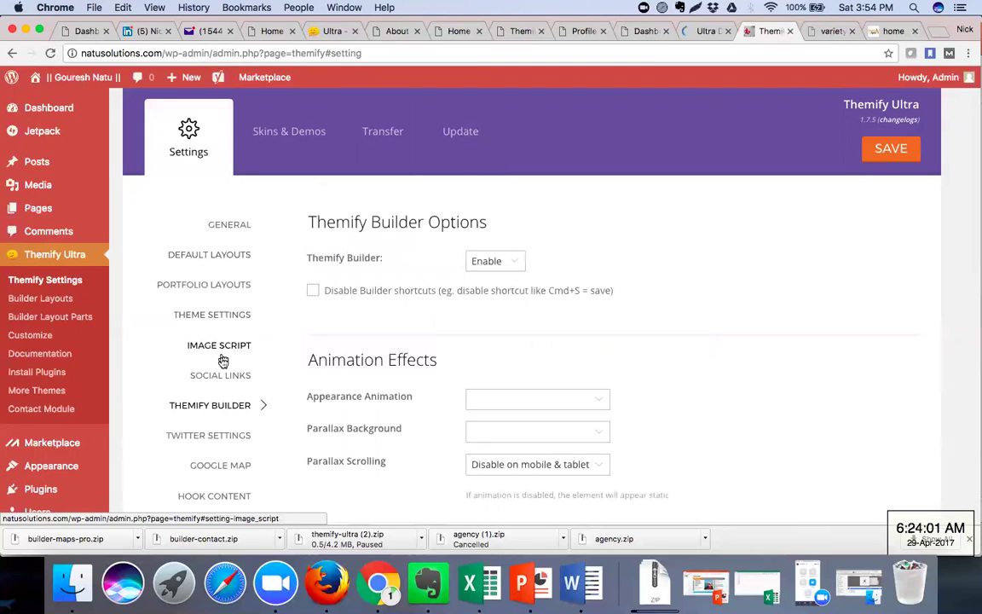
scroll(222, 380, down, 5)
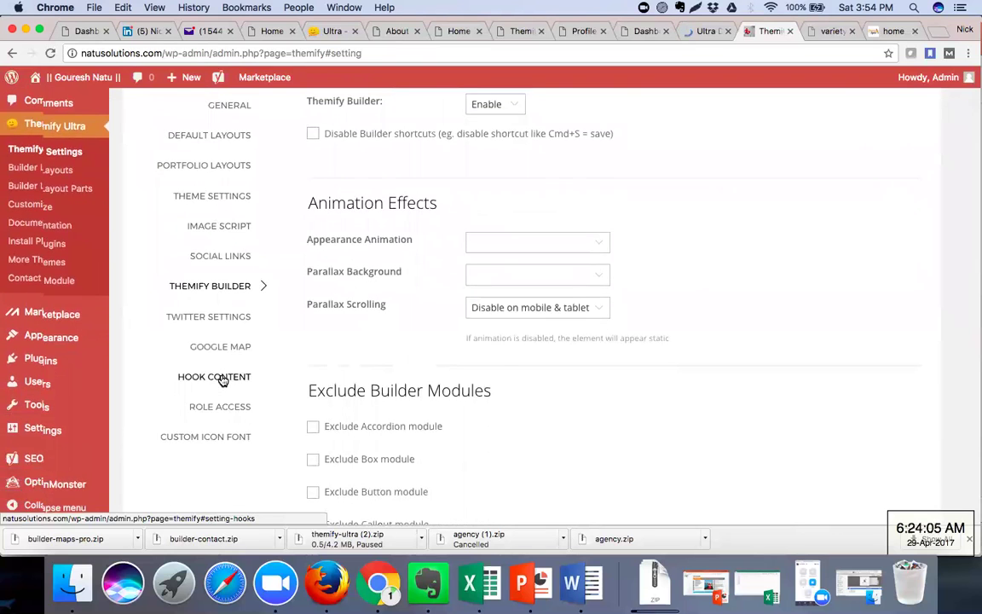
scroll(221, 380, up, 5)
scroll(222, 381, up, 1)
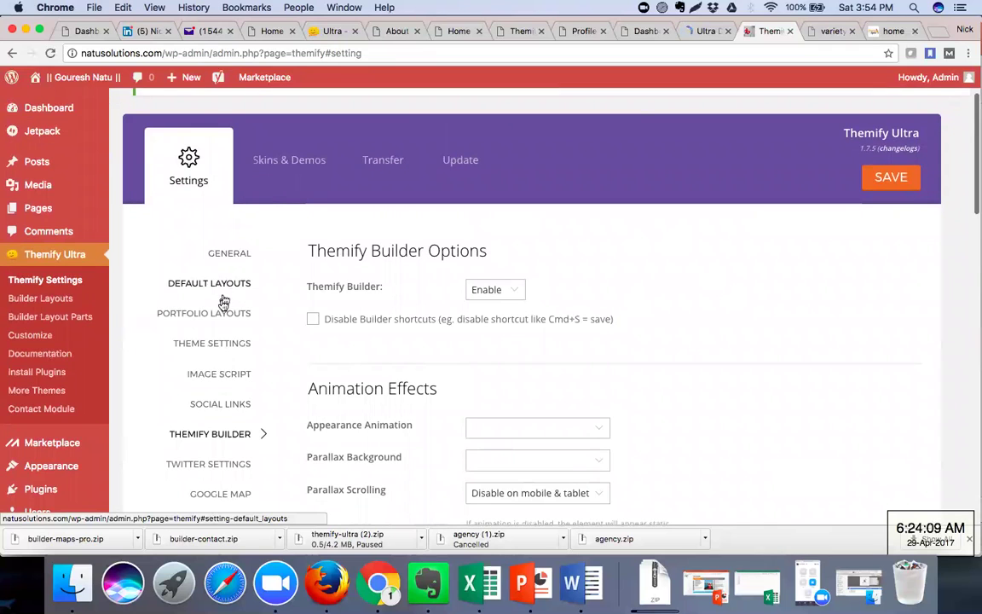
Examine the Theme Settings section, from responsive breakpoints and script minification through theme appearance, header and footer design, image filters and related posts.
click(220, 345)
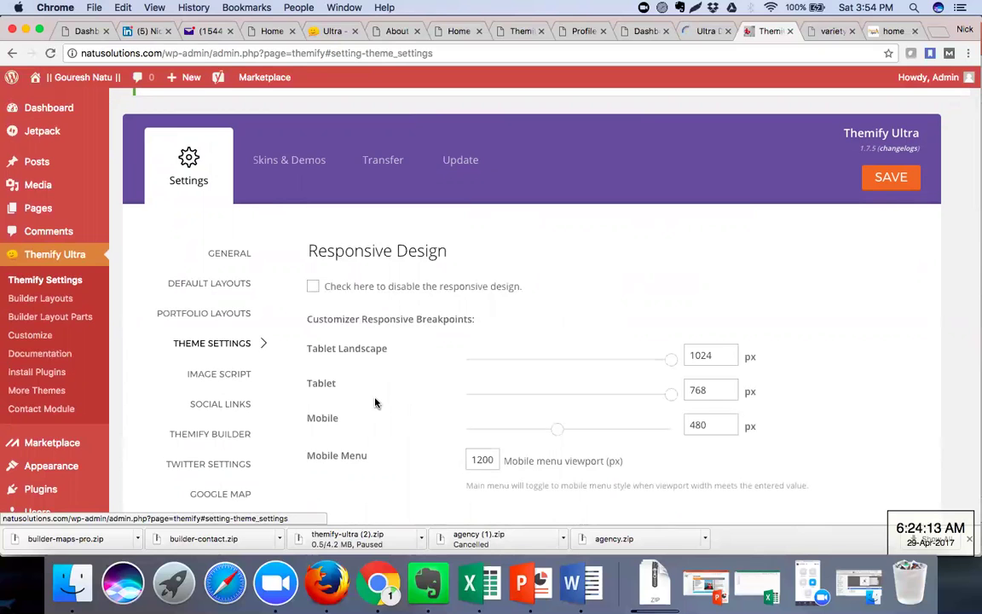
scroll(375, 402, down, 4)
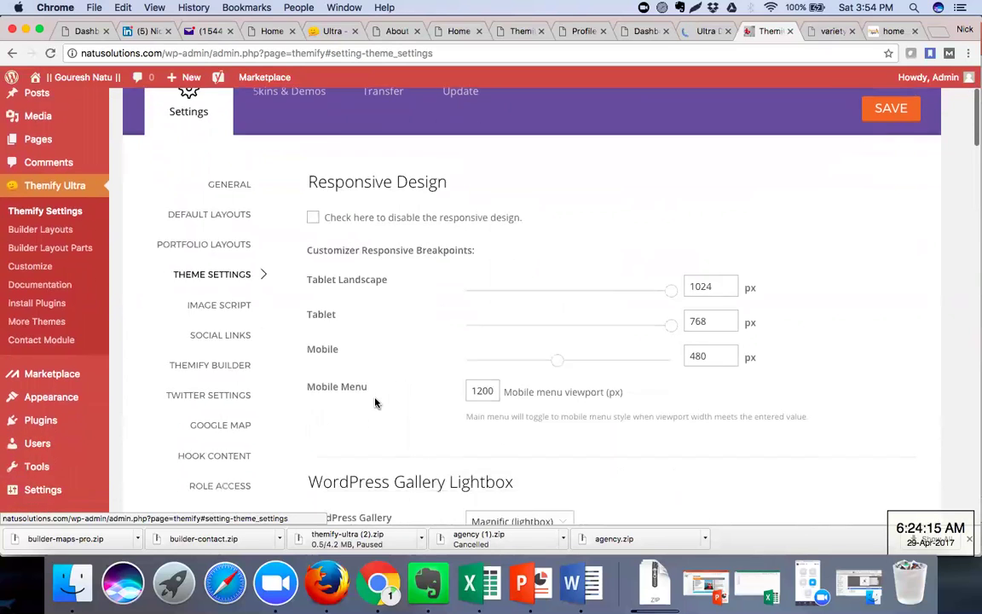
scroll(375, 402, down, 2)
scroll(375, 403, down, 2)
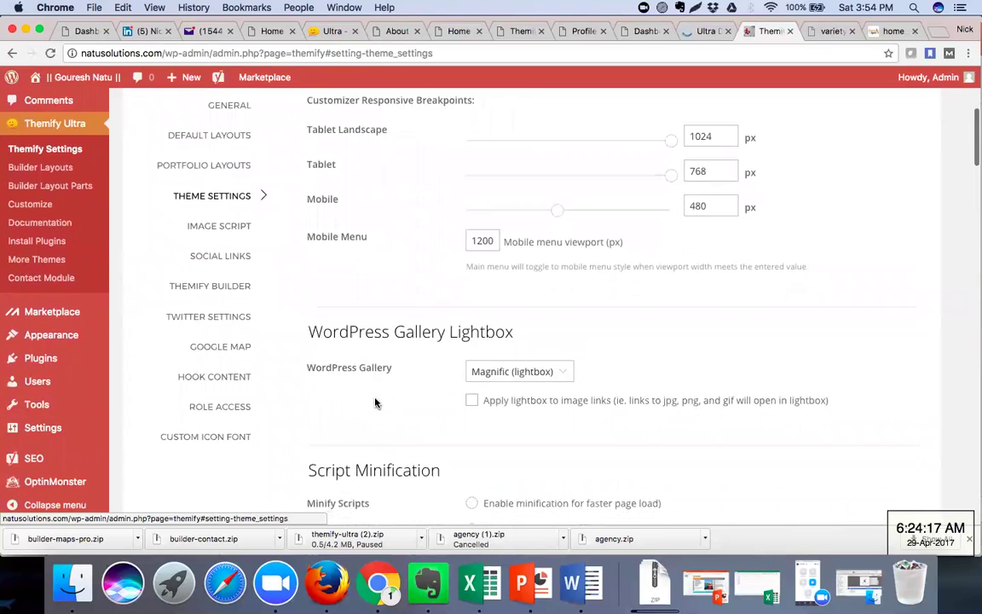
scroll(375, 402, down, 3)
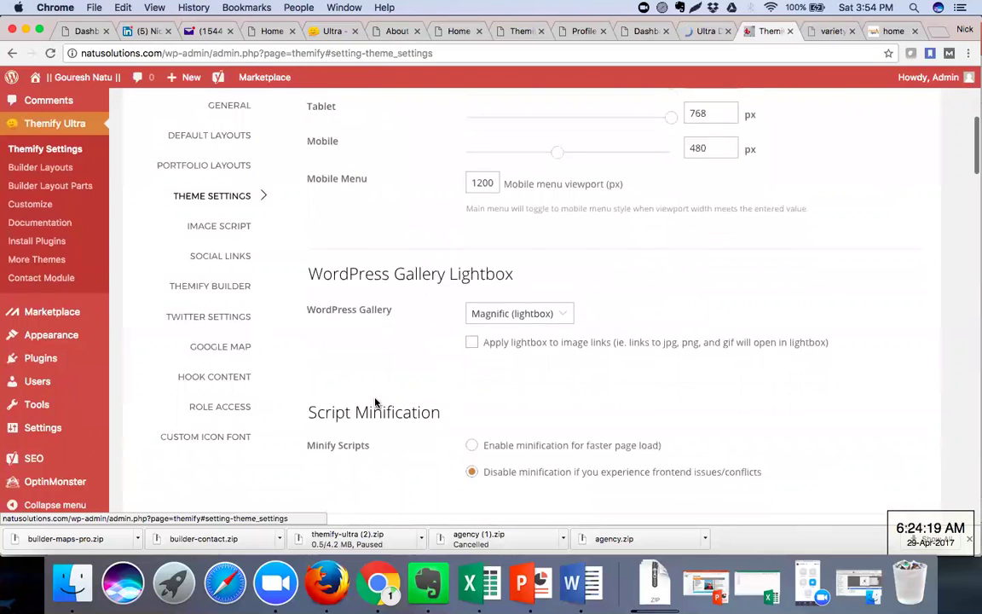
scroll(375, 402, down, 8)
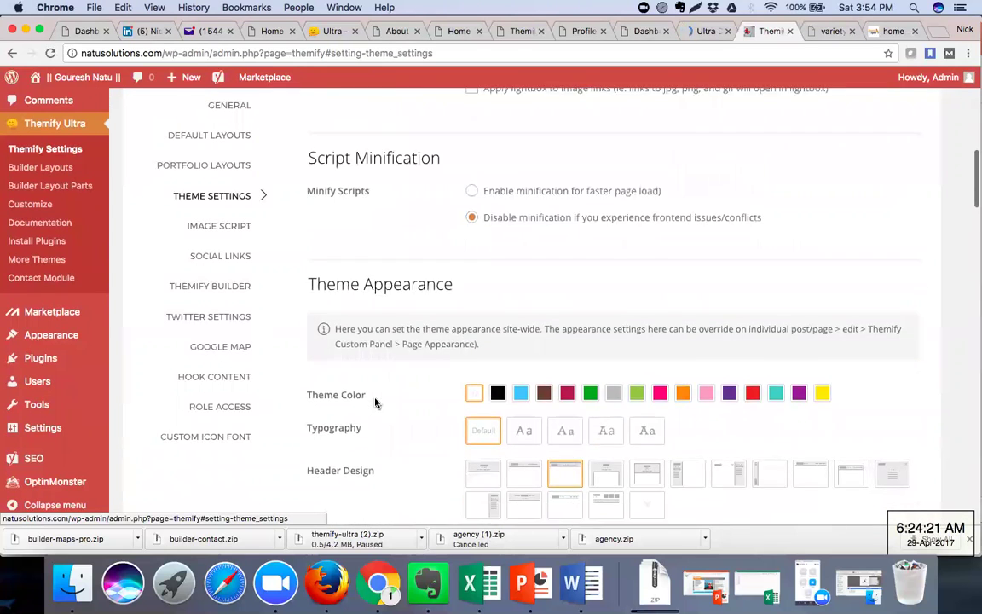
scroll(375, 402, down, 12)
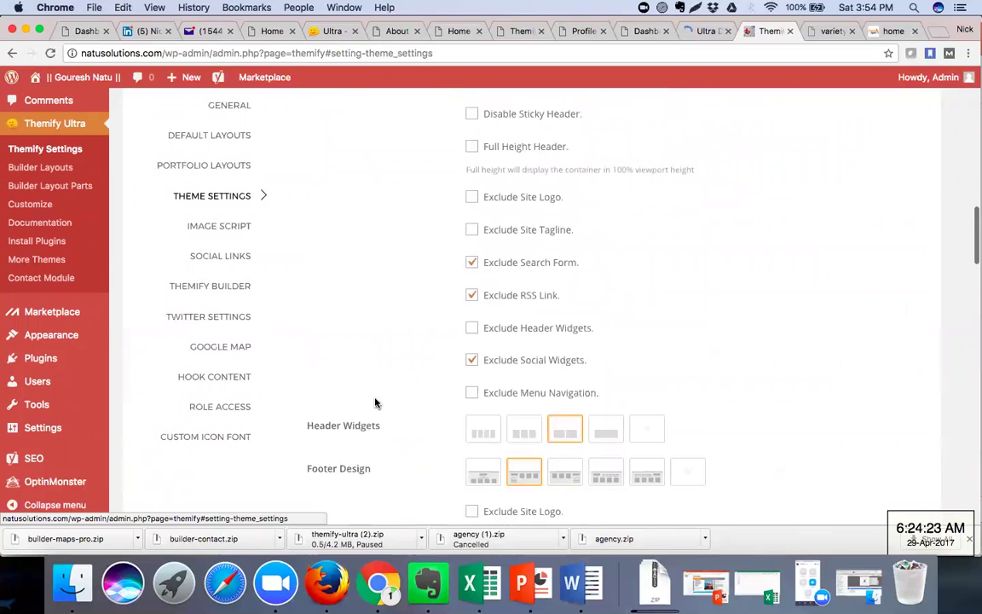
scroll(375, 403, down, 9)
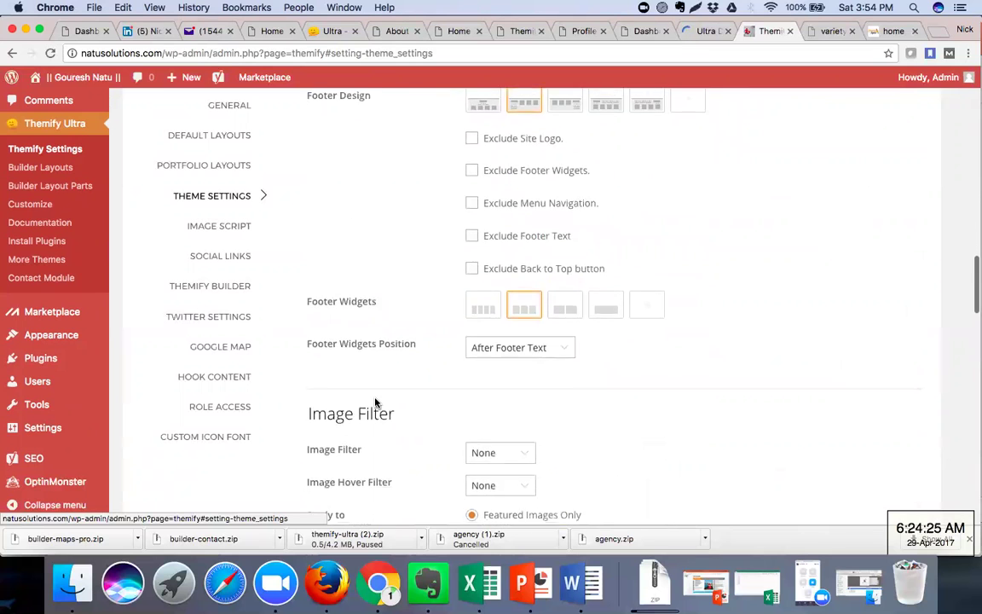
scroll(374, 402, down, 18)
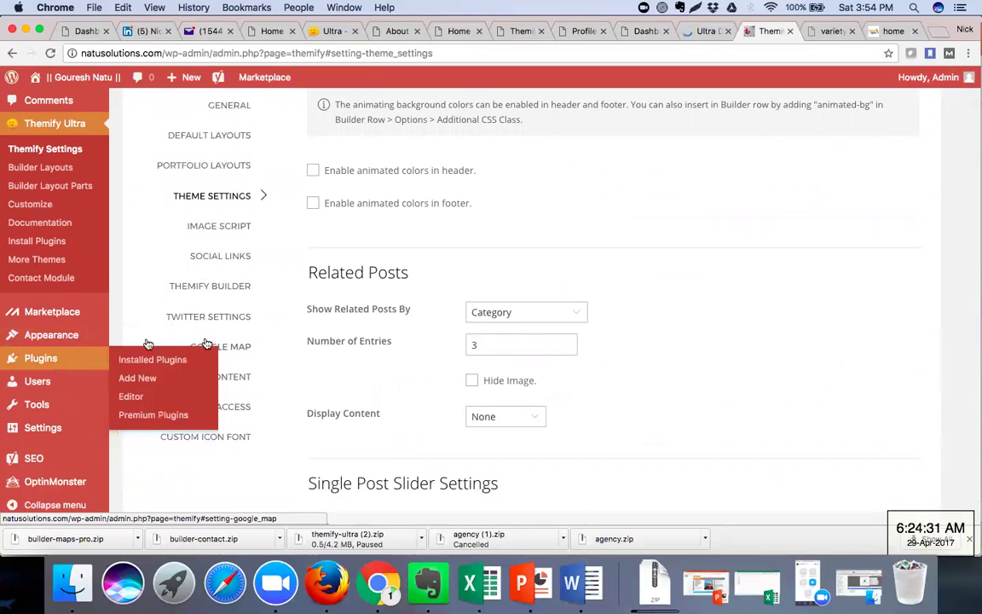
scroll(212, 267, up, 15)
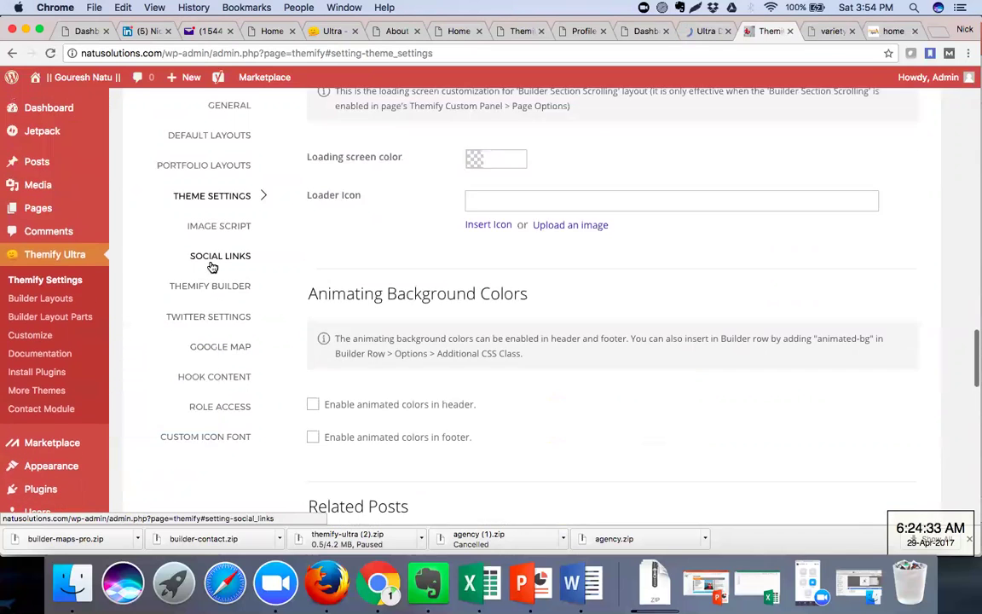
scroll(213, 267, up, 10)
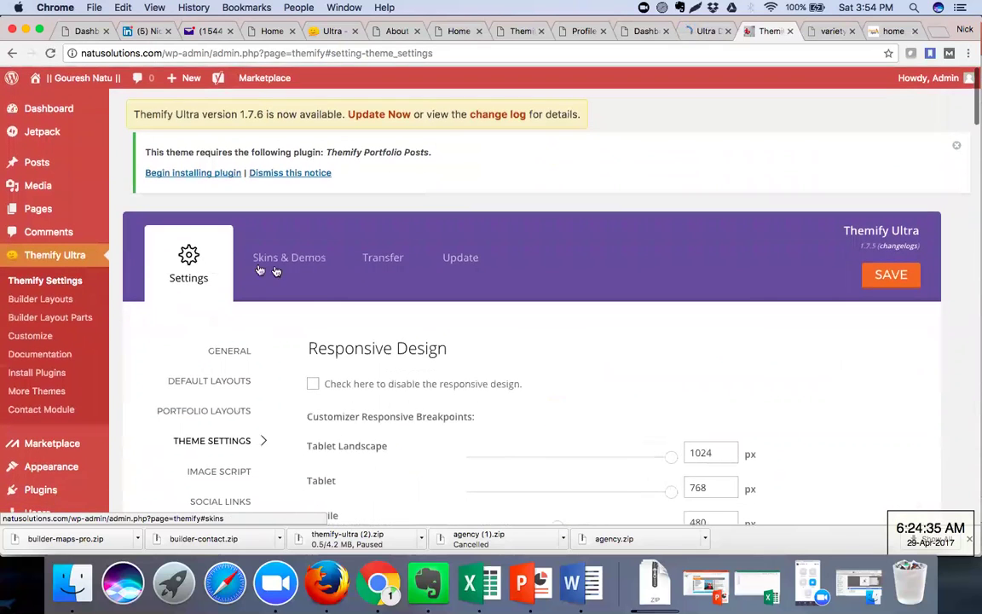
scroll(218, 429, down, 5)
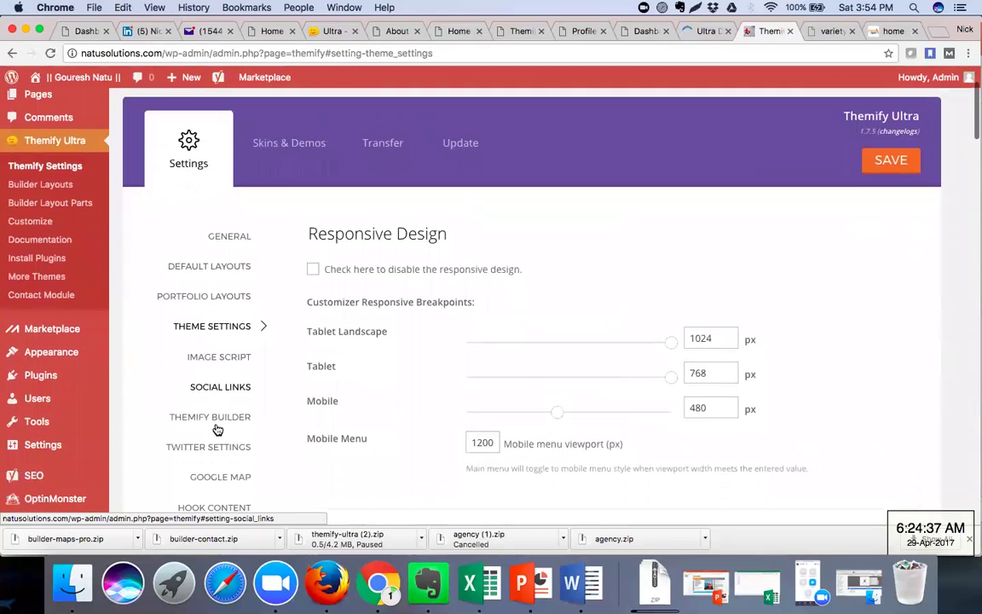
scroll(217, 429, down, 2)
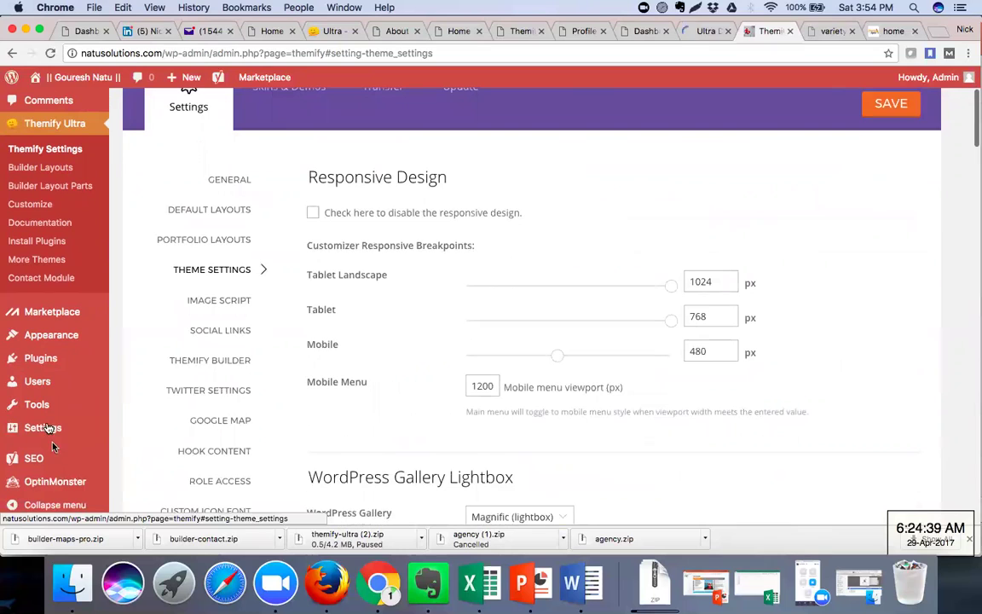
Open the site's Menus page and review the menu structure and settings of the Natu Solutions menu.
mouse_move(46, 423)
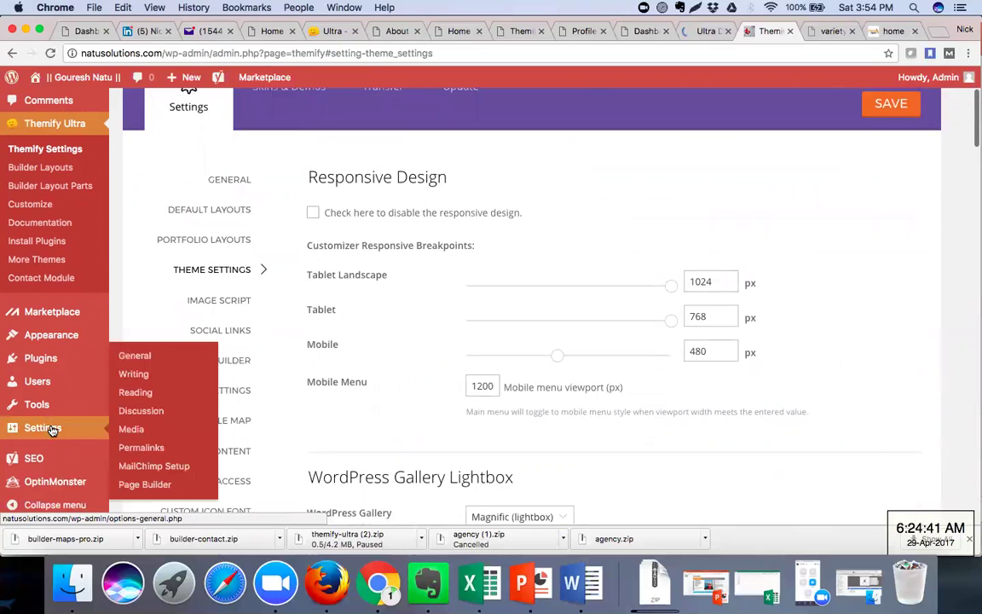
mouse_move(57, 336)
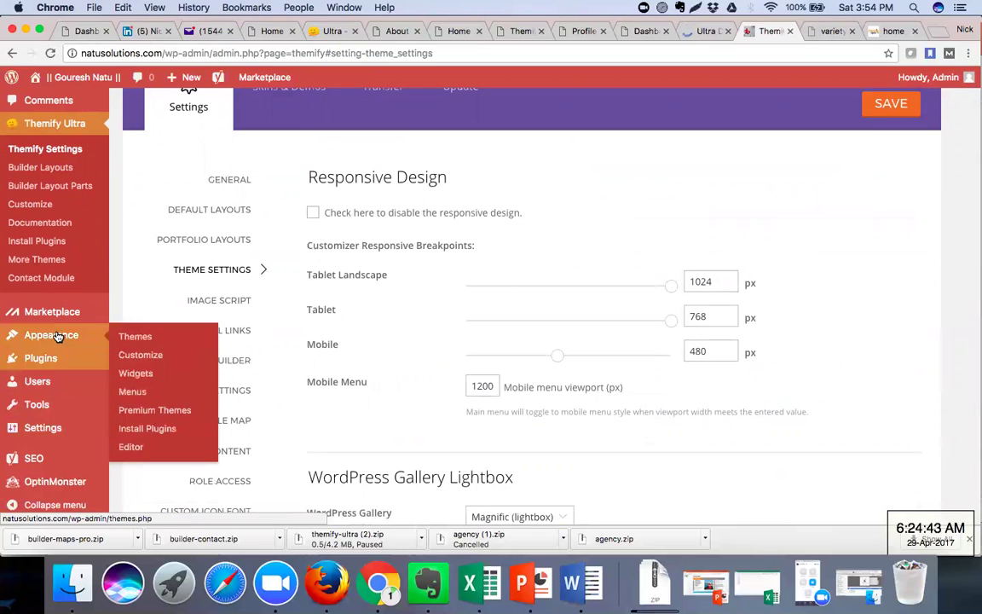
click(132, 392)
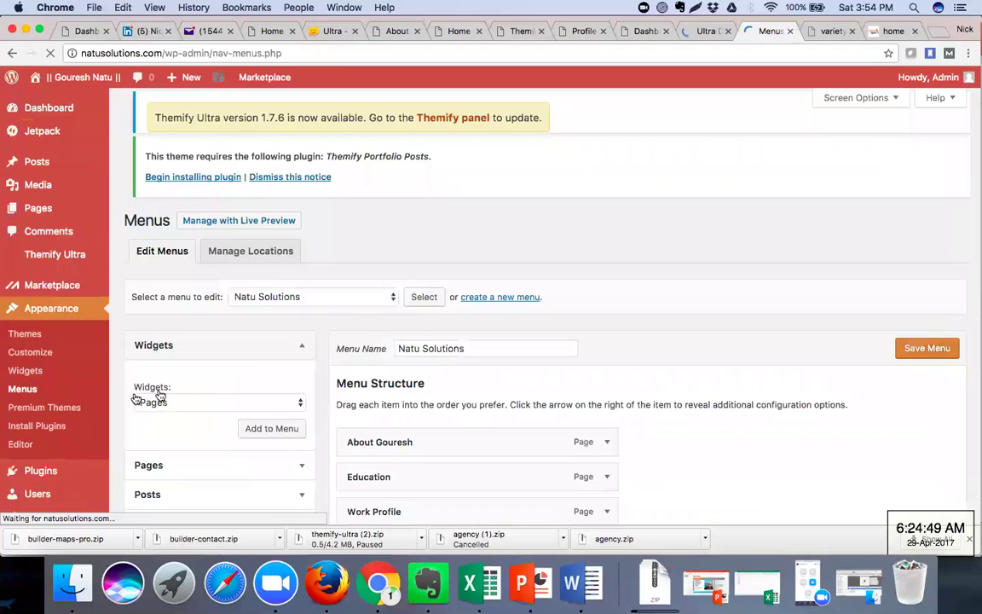
scroll(451, 403, down, 5)
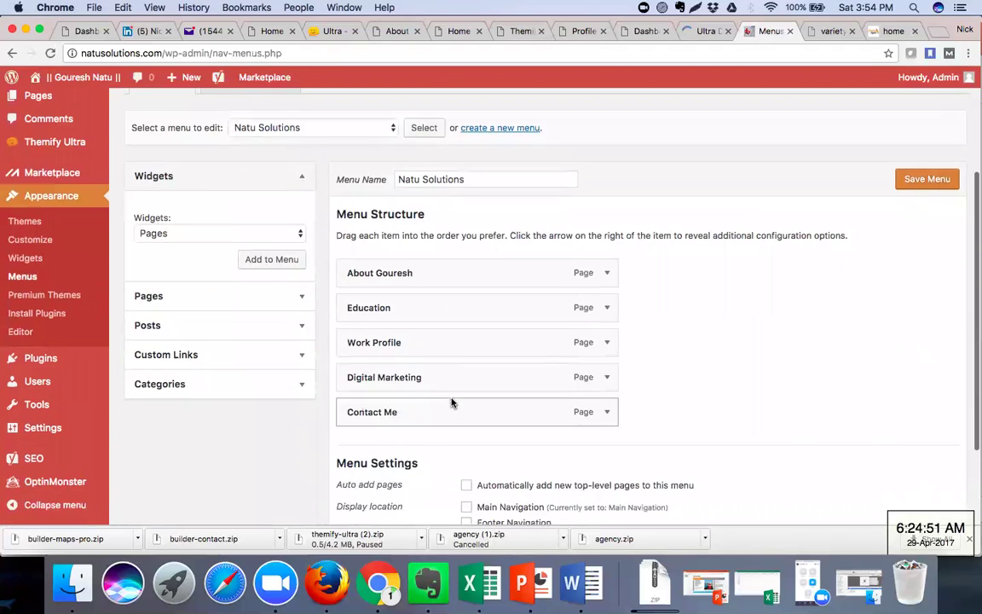
Open the site's front page in a new tab and turn on the Themify Builder for it.
right_click(68, 101)
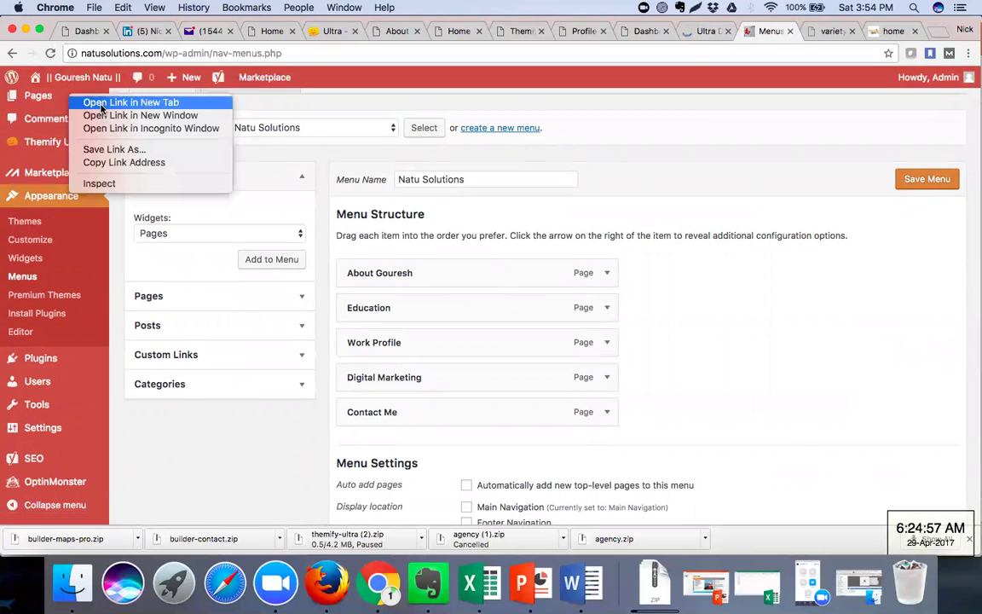
click(93, 100)
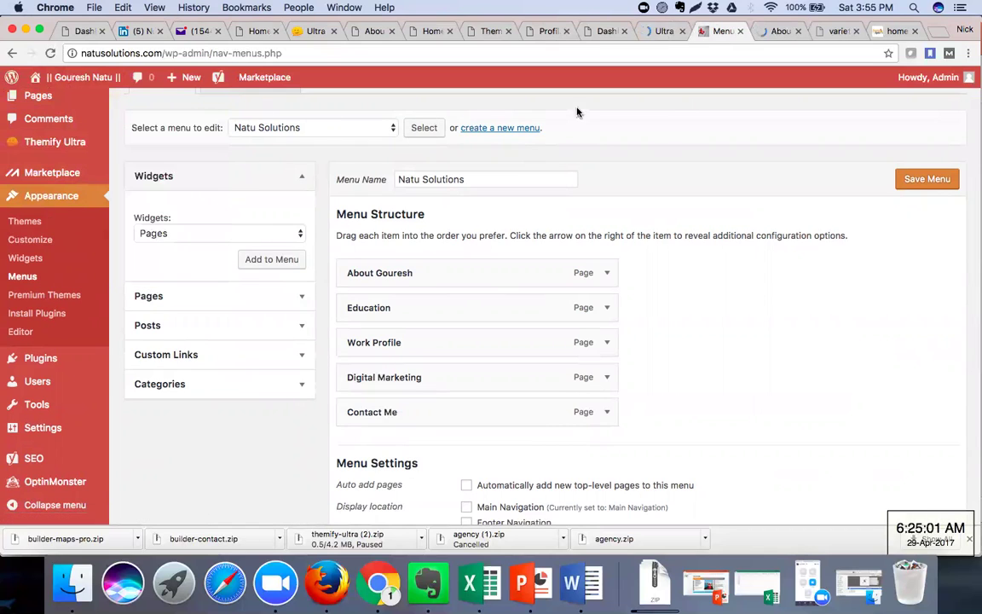
click(769, 32)
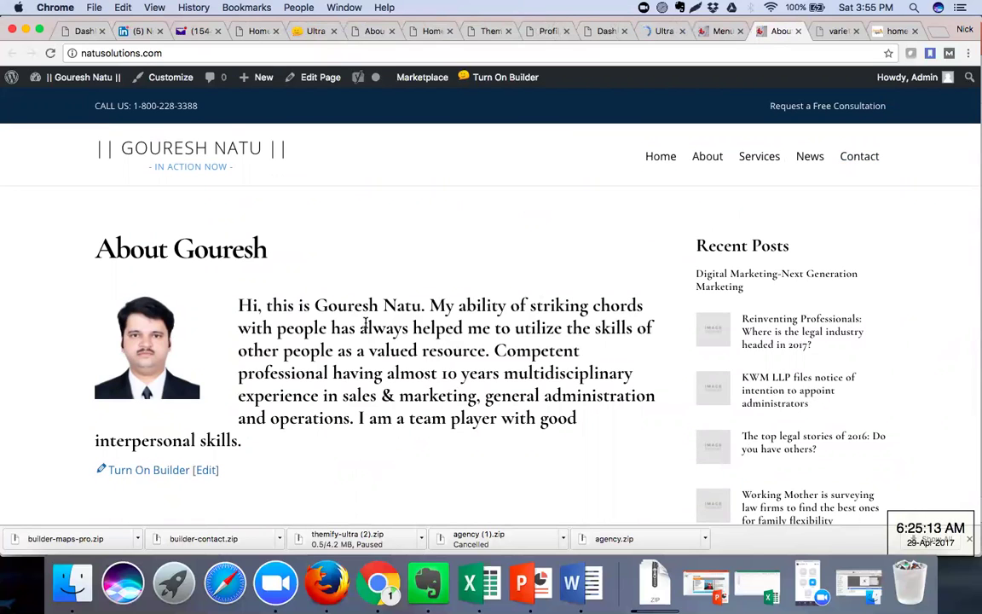
scroll(364, 322, down, 2)
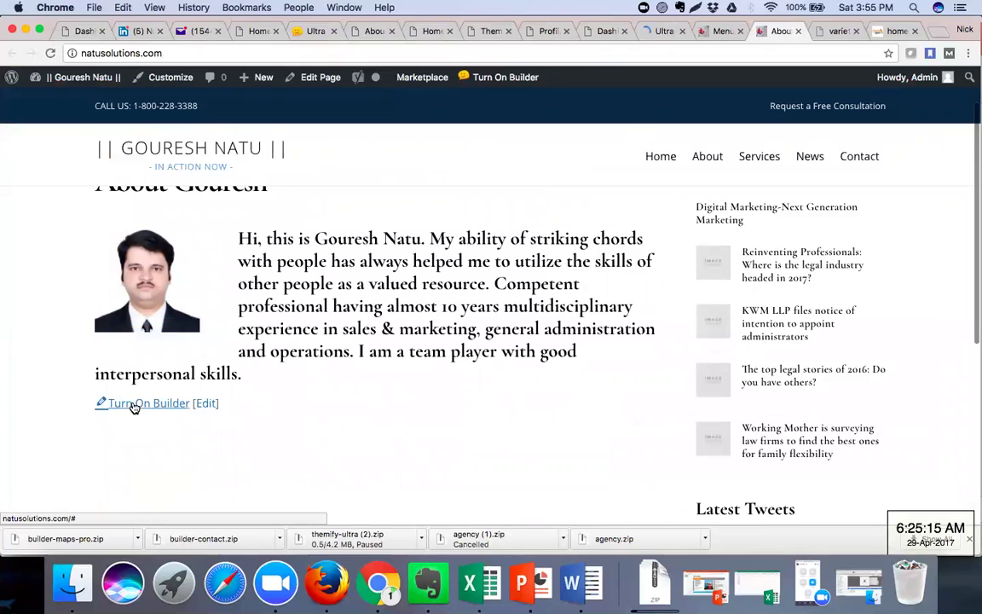
click(134, 404)
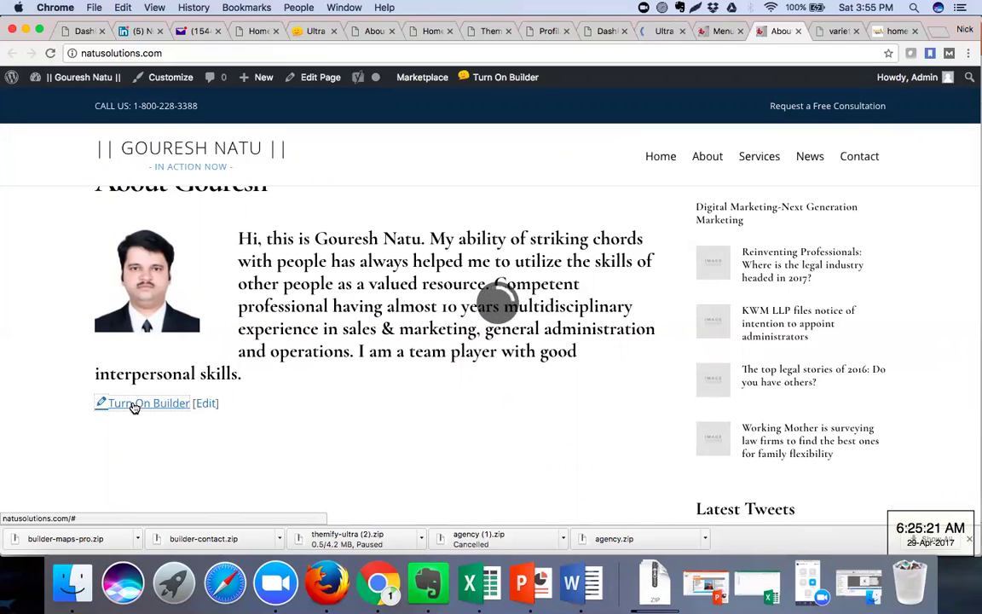
click(134, 407)
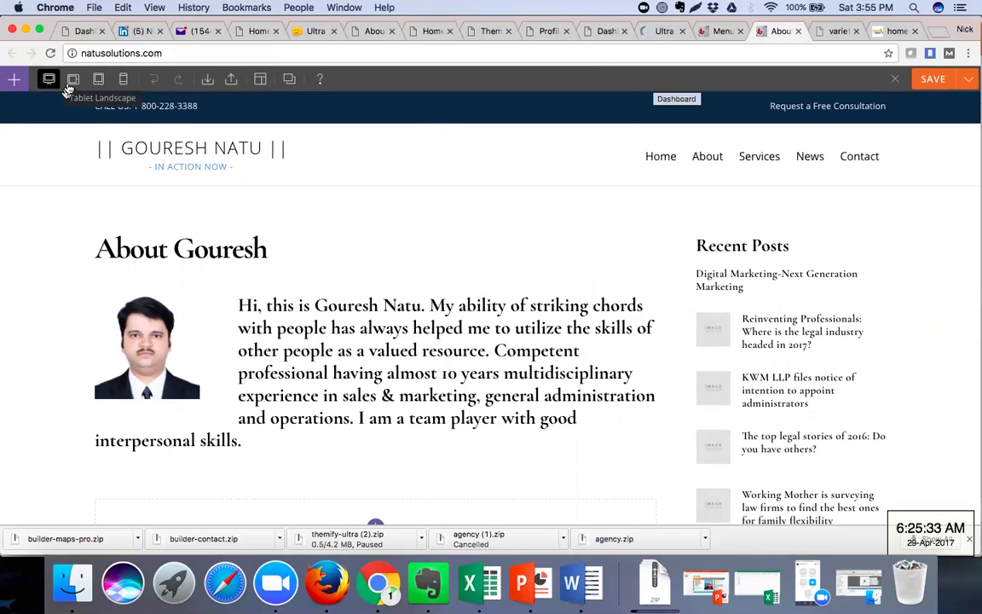
Open the Ultra Documentation page and review the table of contents of its Complete Video Guide.
click(602, 34)
click(667, 34)
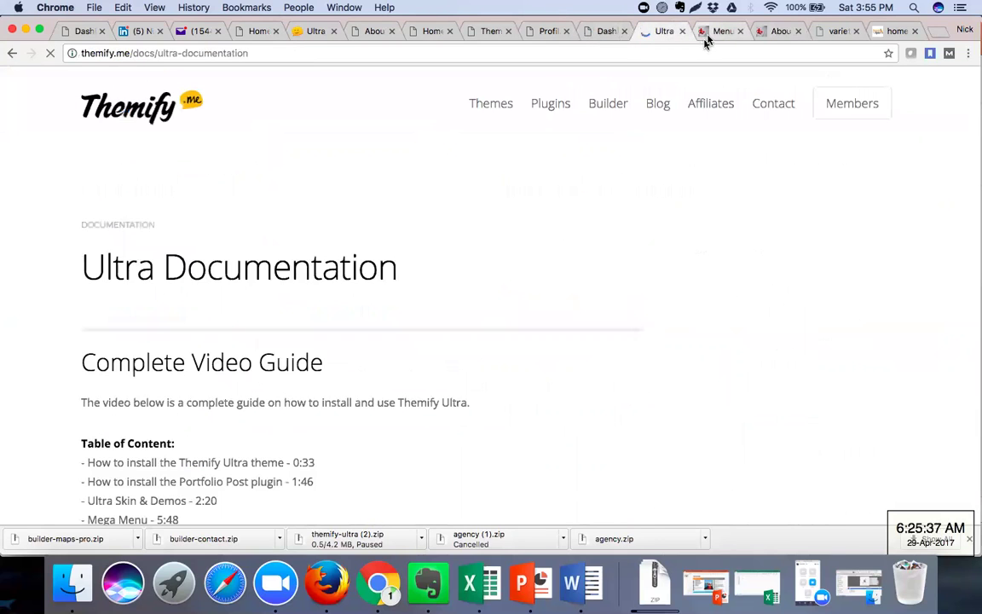
click(708, 34)
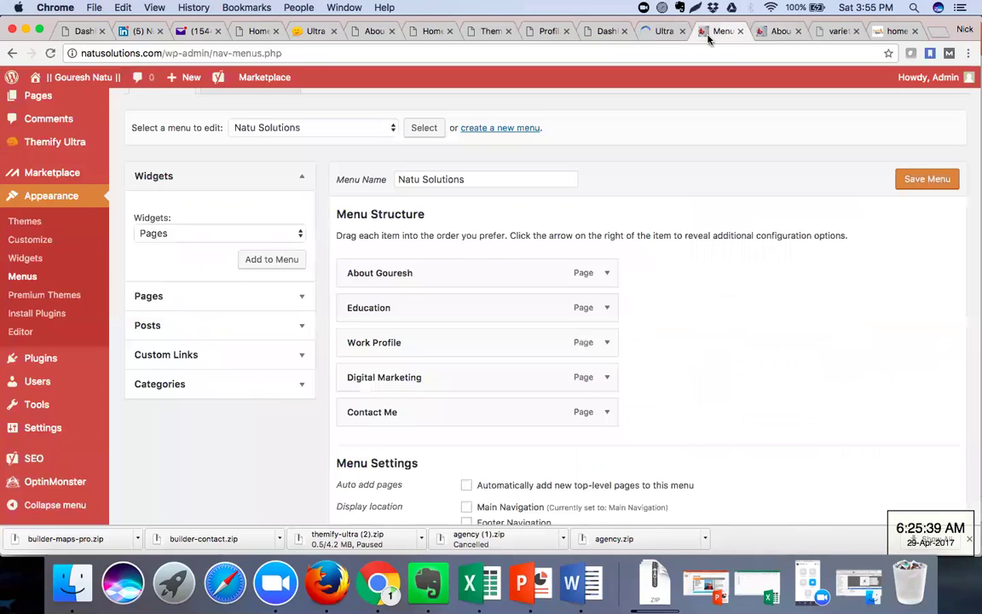
click(660, 33)
scroll(375, 375, down, 4)
scroll(375, 375, down, 5)
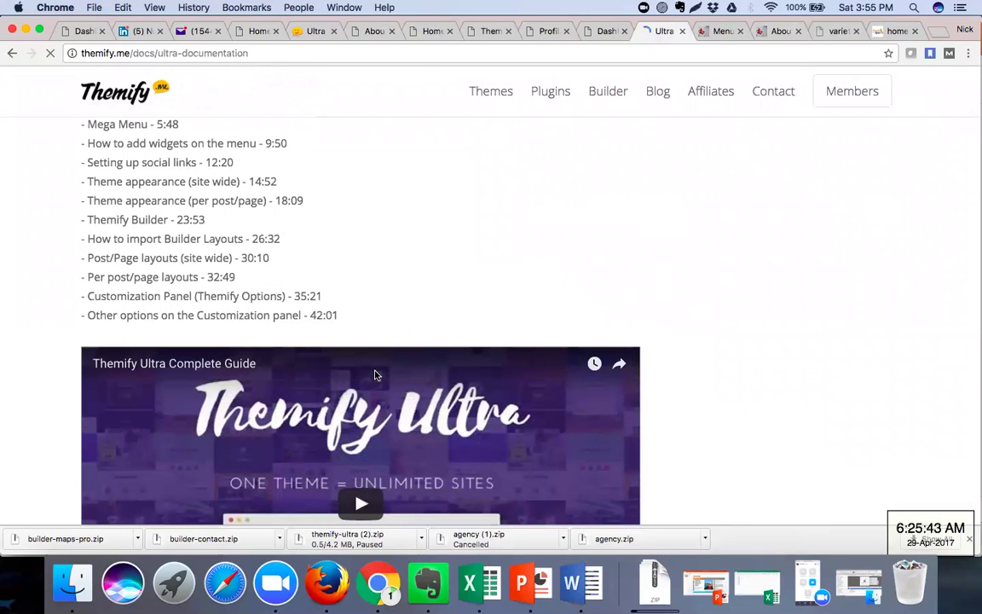
scroll(375, 375, down, 1)
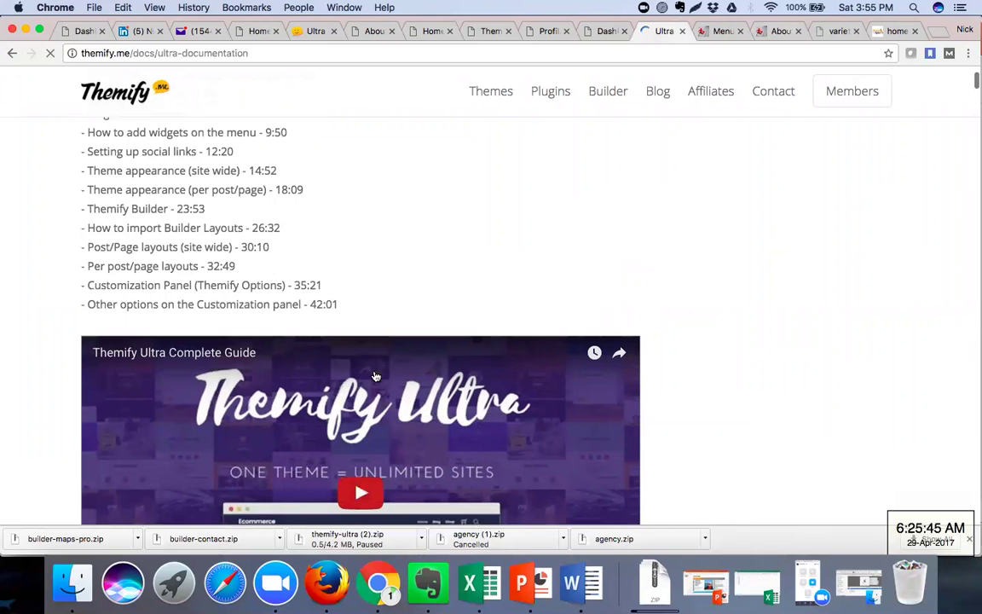
scroll(375, 376, down, 10)
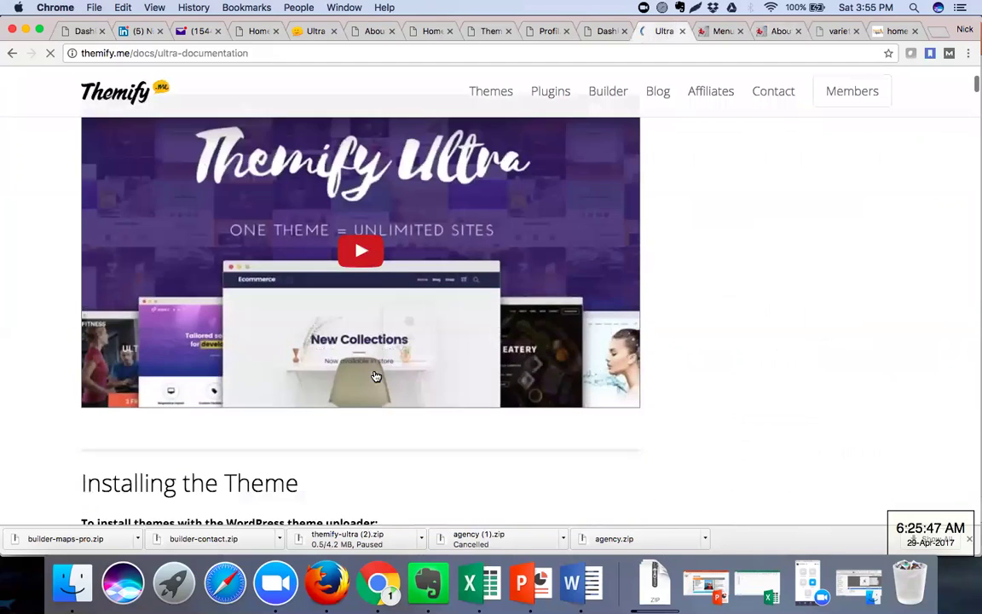
Read the documentation on installing the theme and on selecting a skin, importing demo content and erasing it.
scroll(376, 376, down, 15)
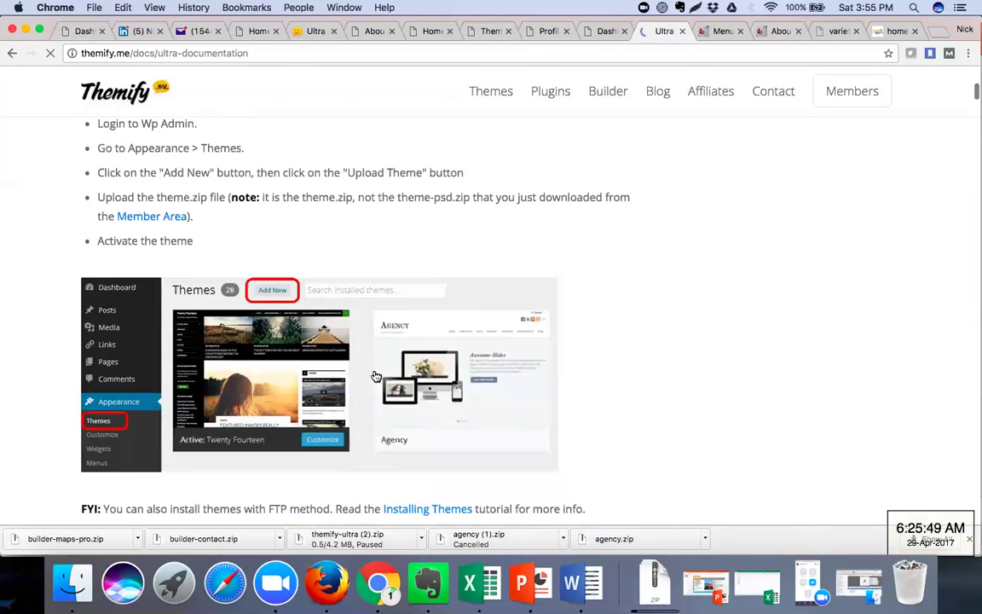
scroll(376, 375, down, 10)
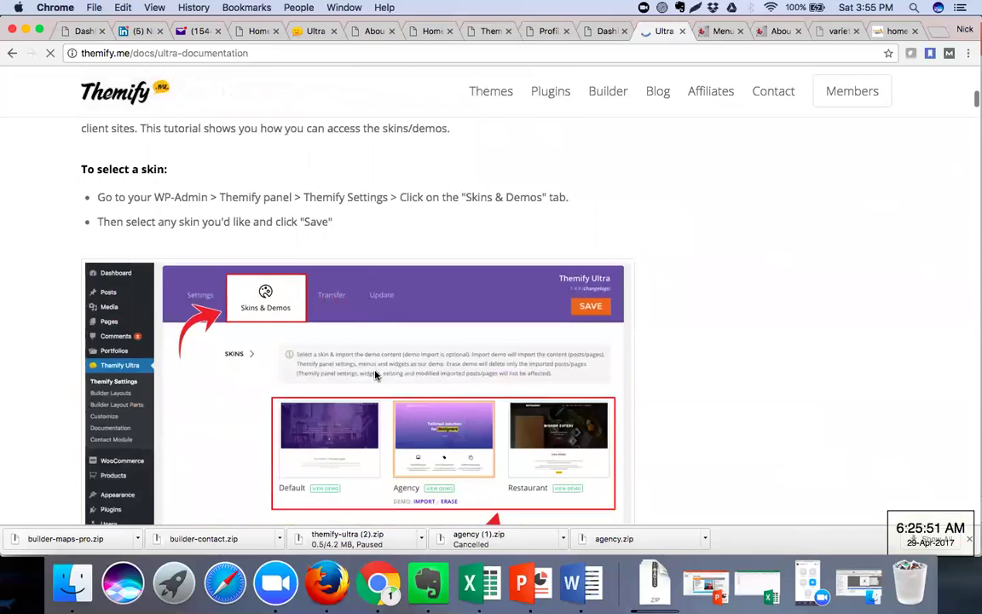
scroll(375, 376, down, 13)
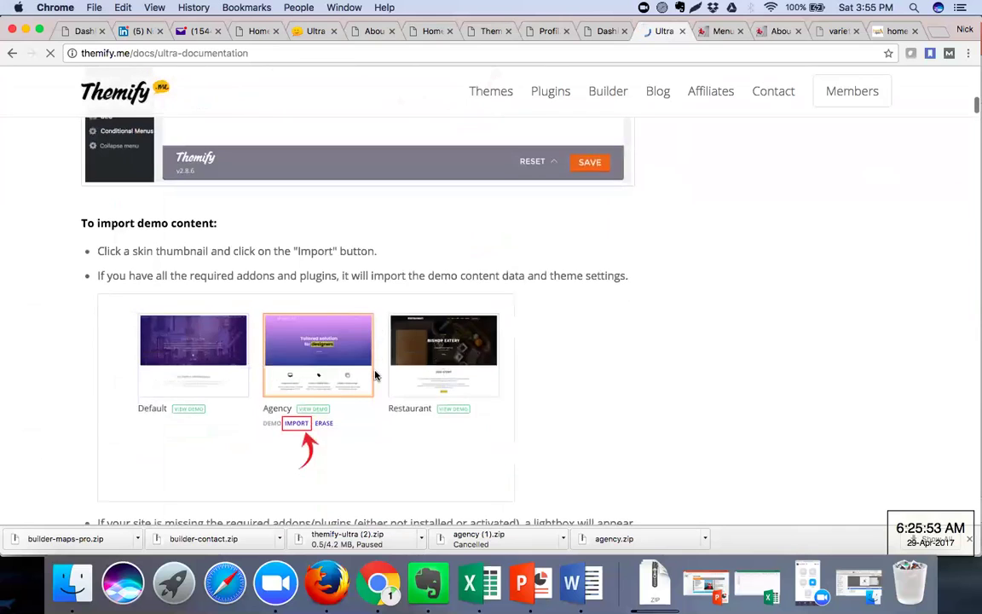
scroll(375, 375, down, 1)
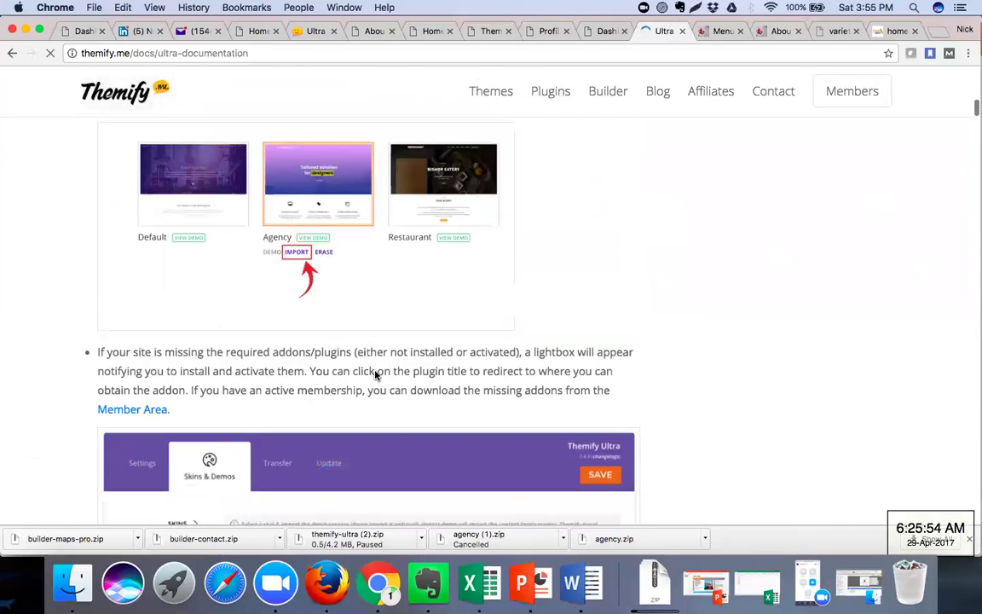
scroll(375, 375, down, 6)
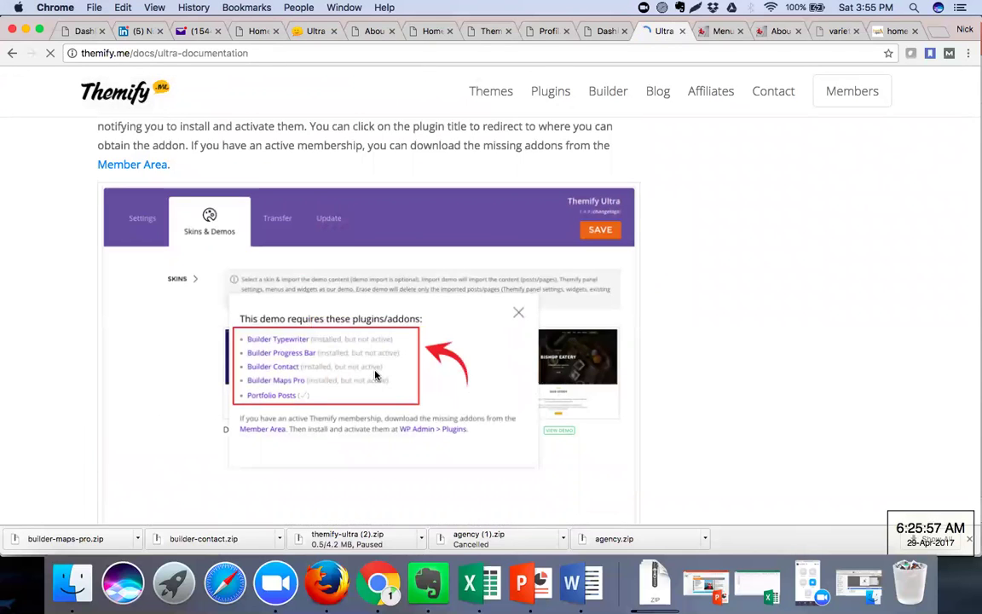
scroll(375, 375, down, 9)
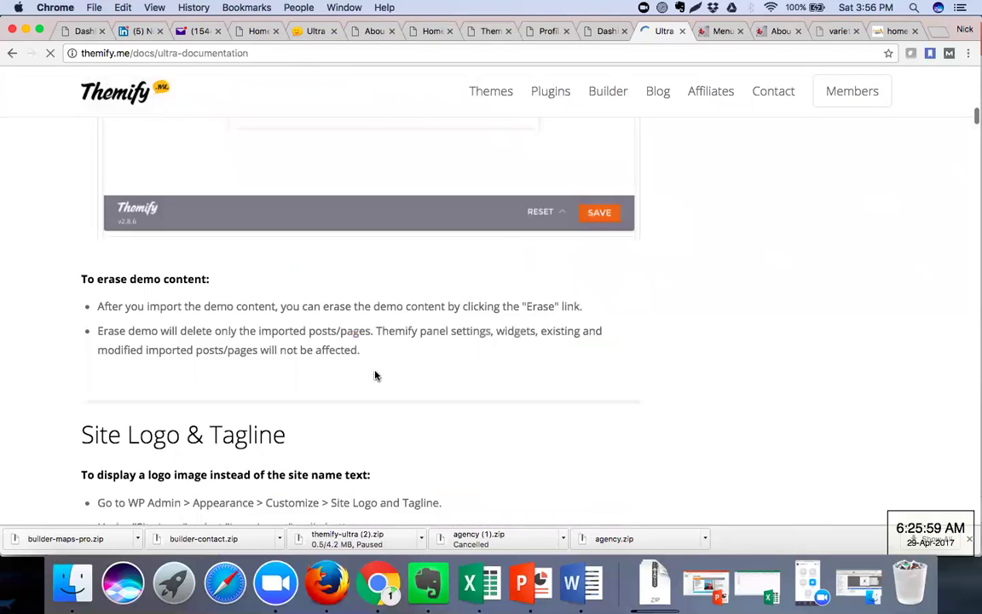
Read the Site Logo & Tagline and Main Navigation Menu sections of the Ultra documentation.
scroll(375, 375, down, 4)
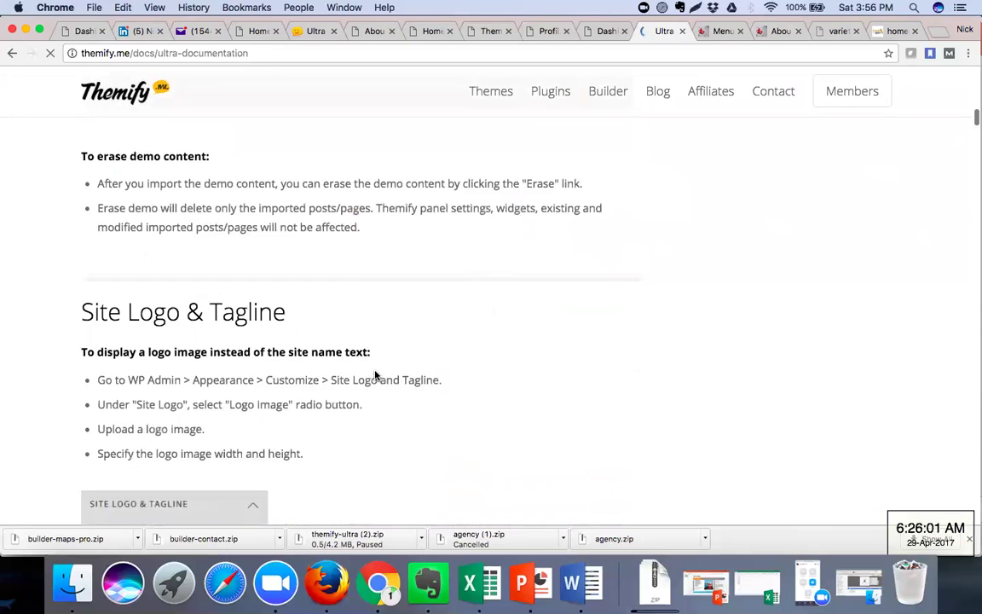
scroll(375, 375, down, 12)
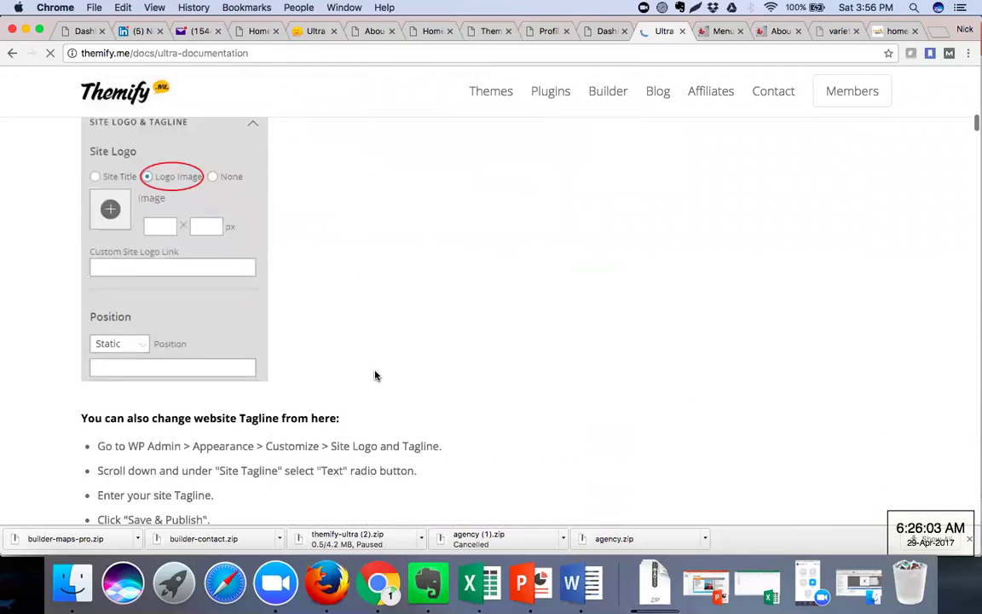
scroll(375, 375, down, 2)
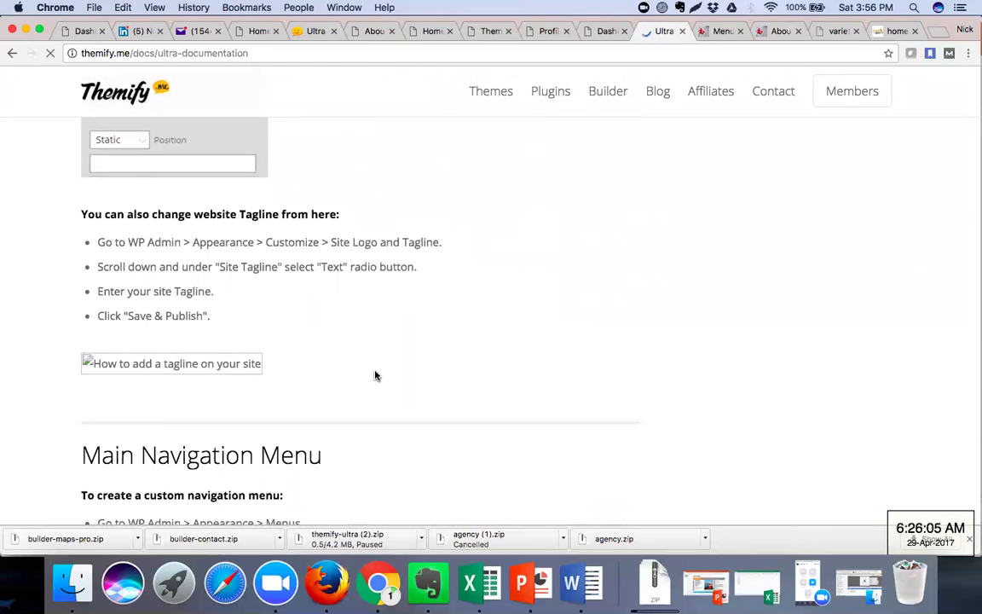
scroll(375, 375, down, 7)
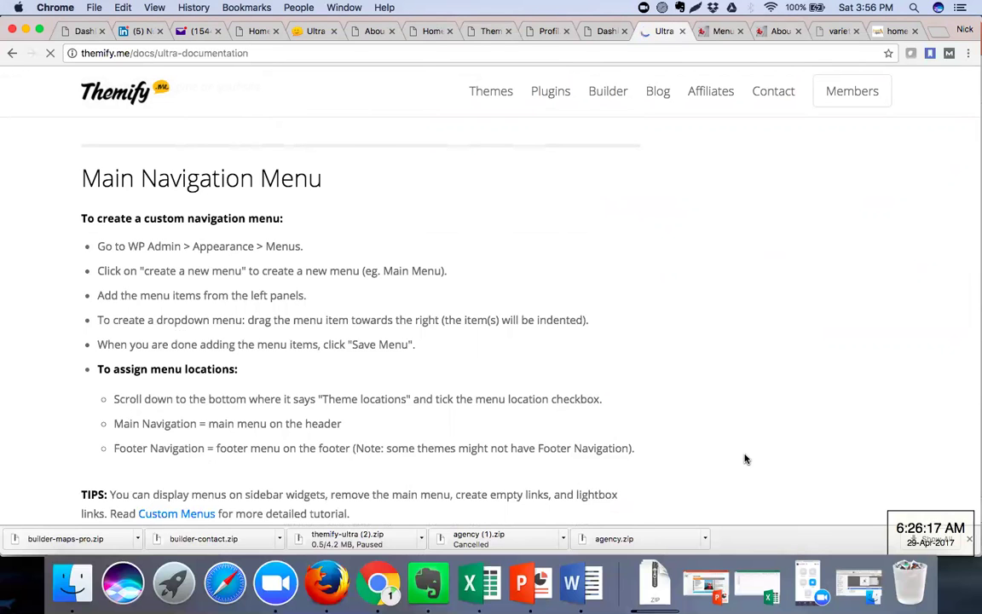
scroll(594, 312, down, 5)
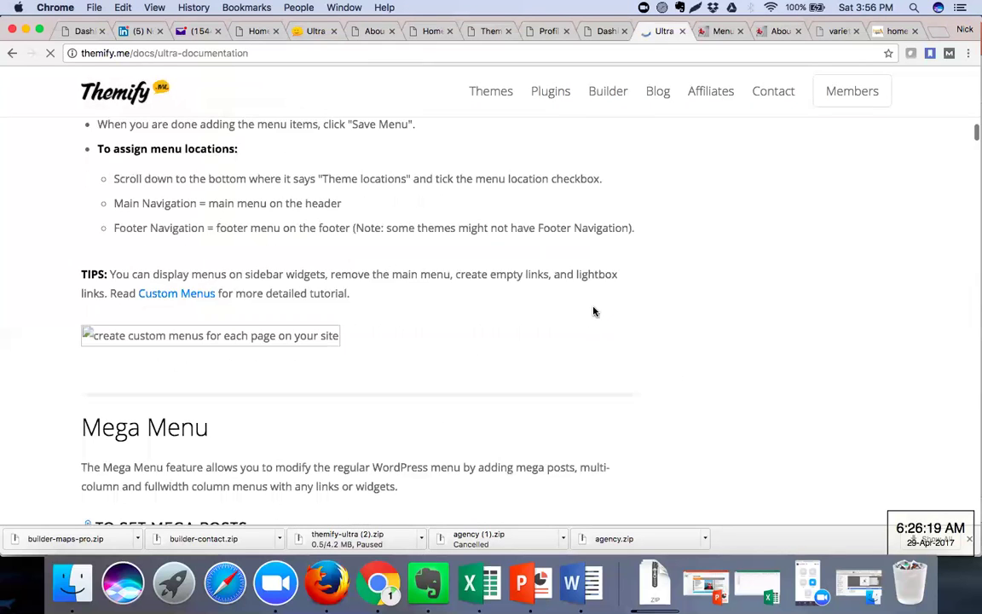
scroll(594, 312, up, 5)
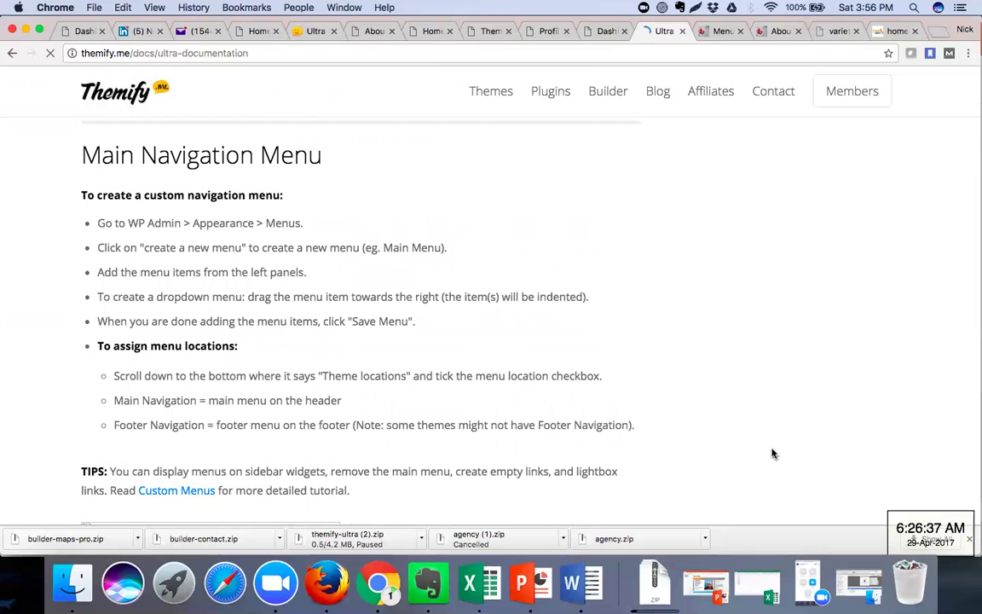
Check the site's front page, then read the documentation's Mega Menu section, including how to add widgets to the menu.
click(767, 32)
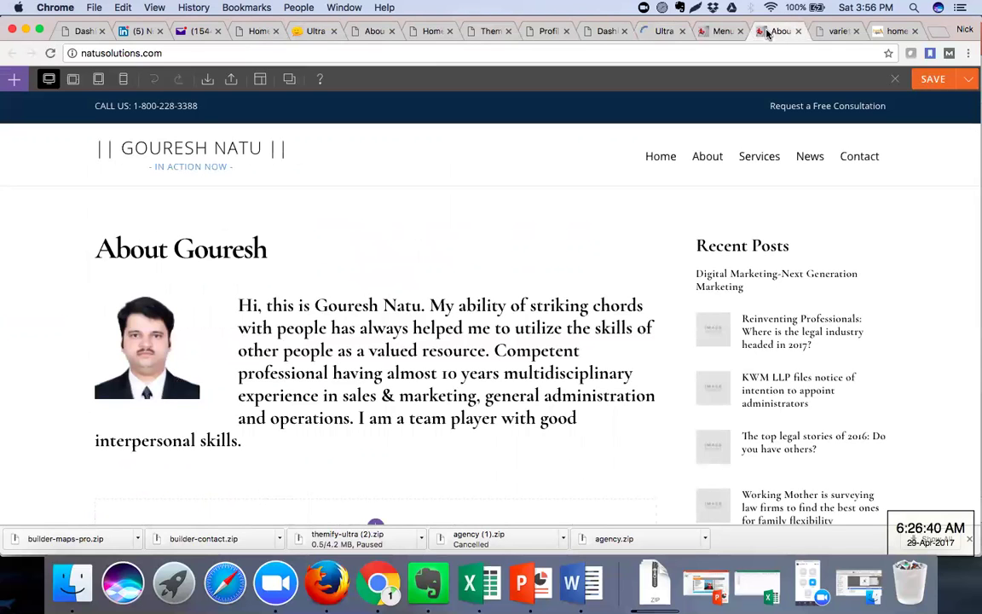
click(661, 32)
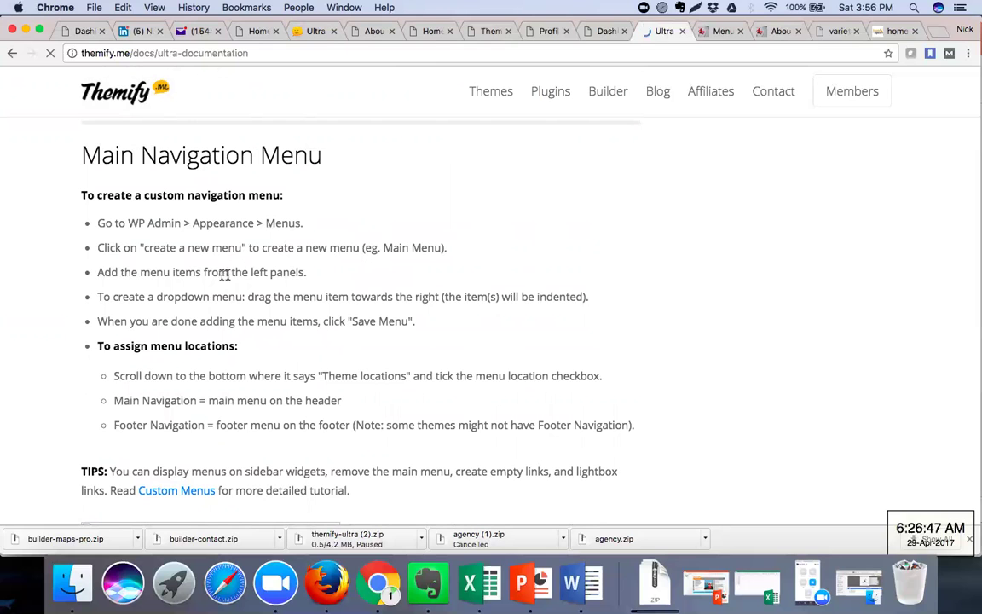
scroll(289, 293, down, 10)
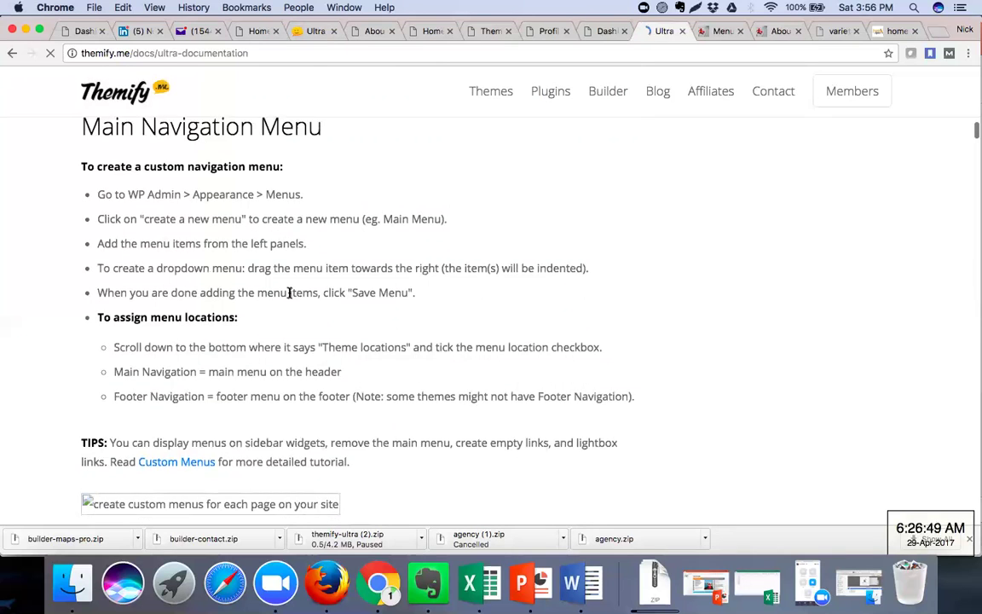
scroll(289, 296, down, 2)
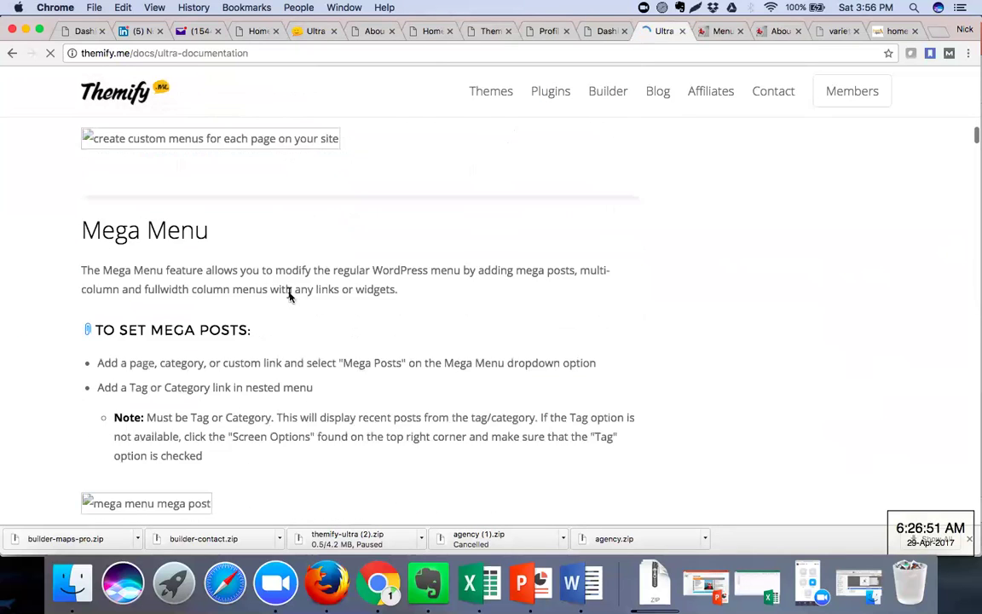
scroll(289, 297, down, 12)
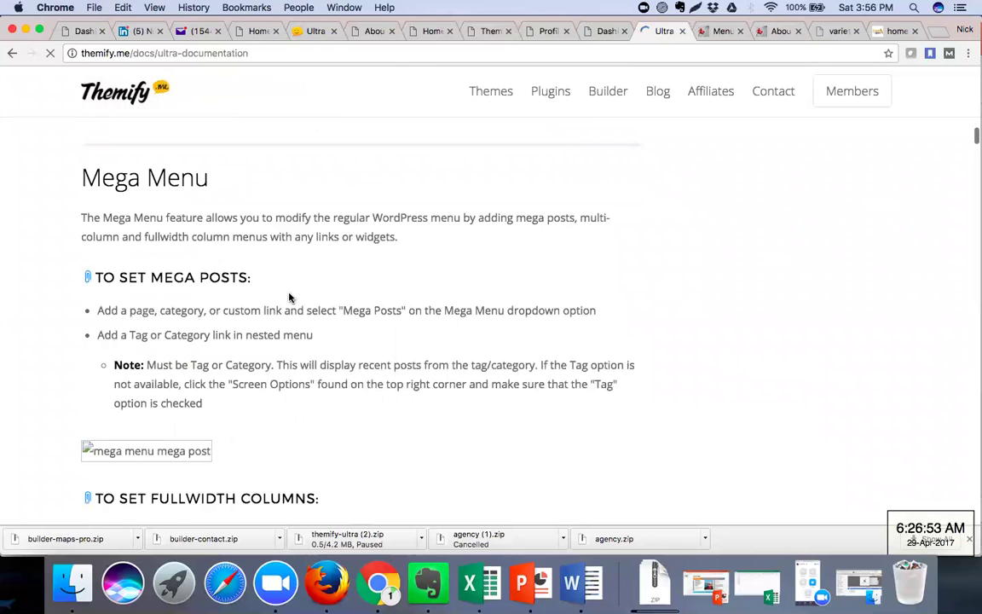
scroll(289, 293, down, 20)
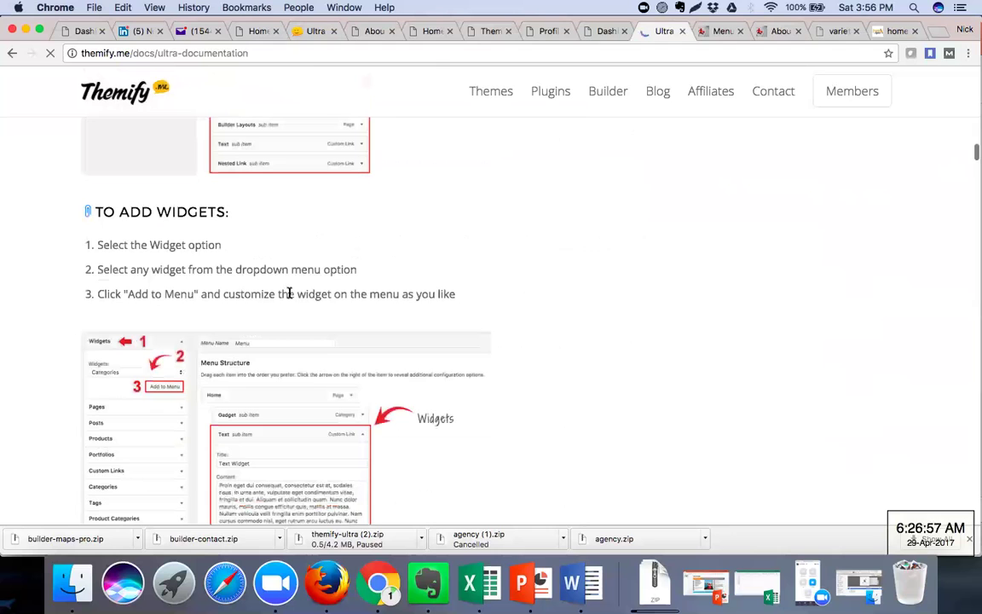
scroll(290, 291, down, 11)
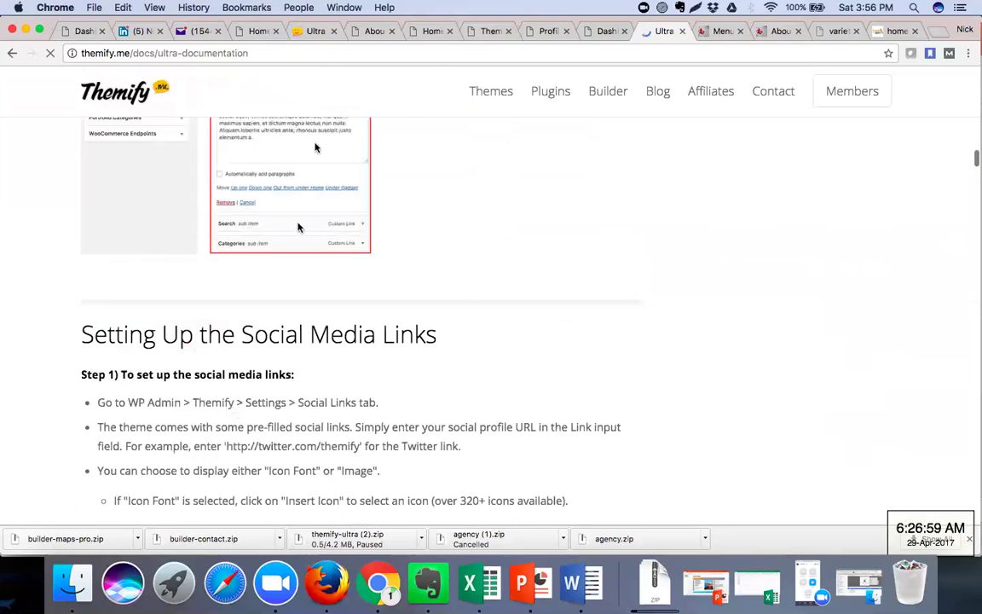
Read the documentation on setting up the social media links and displaying them with a widget.
click(325, 51)
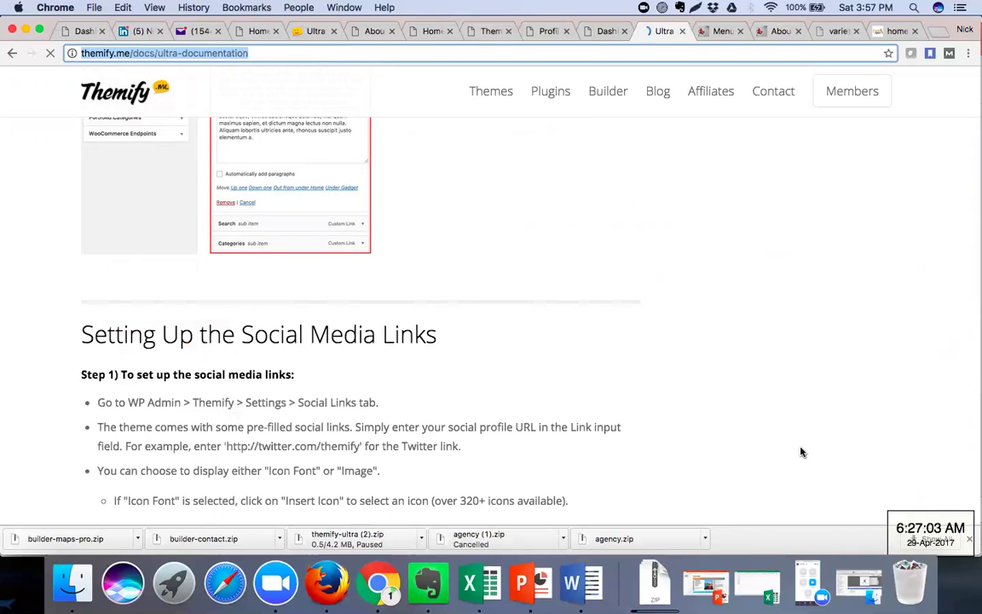
click(571, 286)
scroll(571, 286, down, 10)
scroll(571, 287, down, 10)
scroll(571, 286, down, 3)
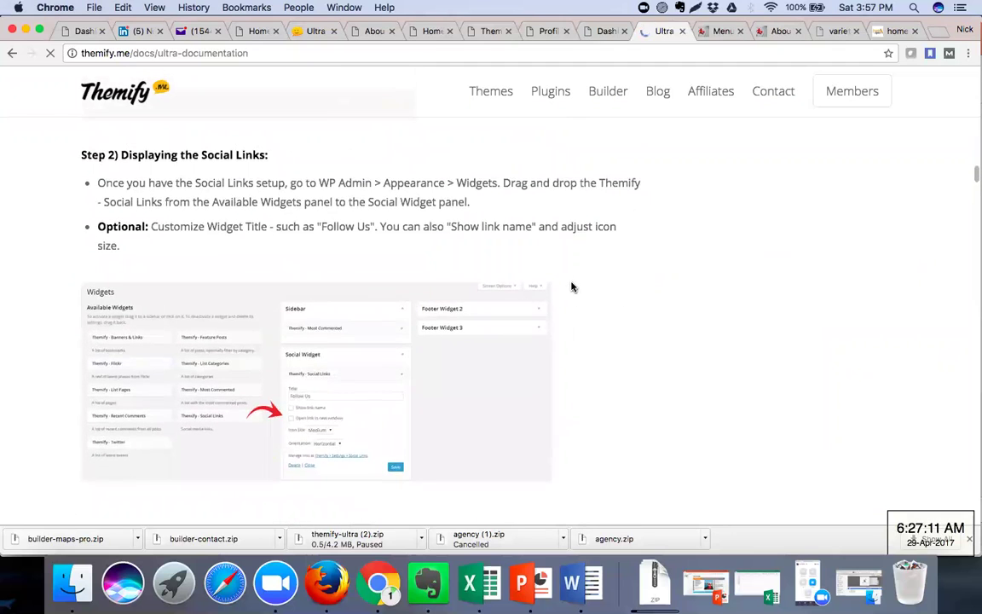
Skim the documentation down to How to Import Builder Layouts and examine the pre-designed layouts shown there.
scroll(571, 287, down, 15)
scroll(570, 286, down, 12)
scroll(571, 286, down, 15)
scroll(571, 286, down, 15)
scroll(571, 286, down, 15)
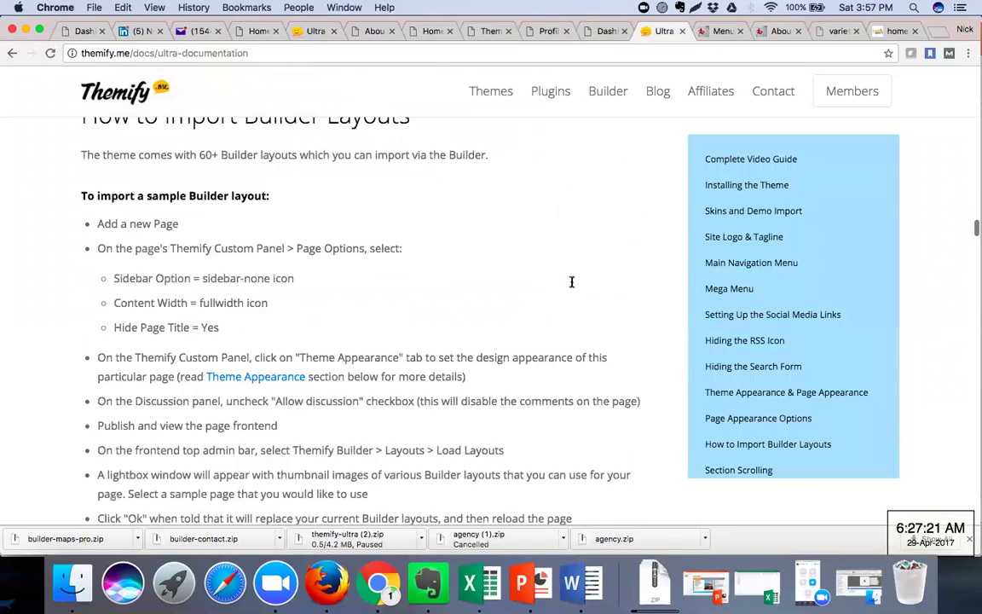
scroll(571, 281, down, 4)
scroll(571, 285, down, 6)
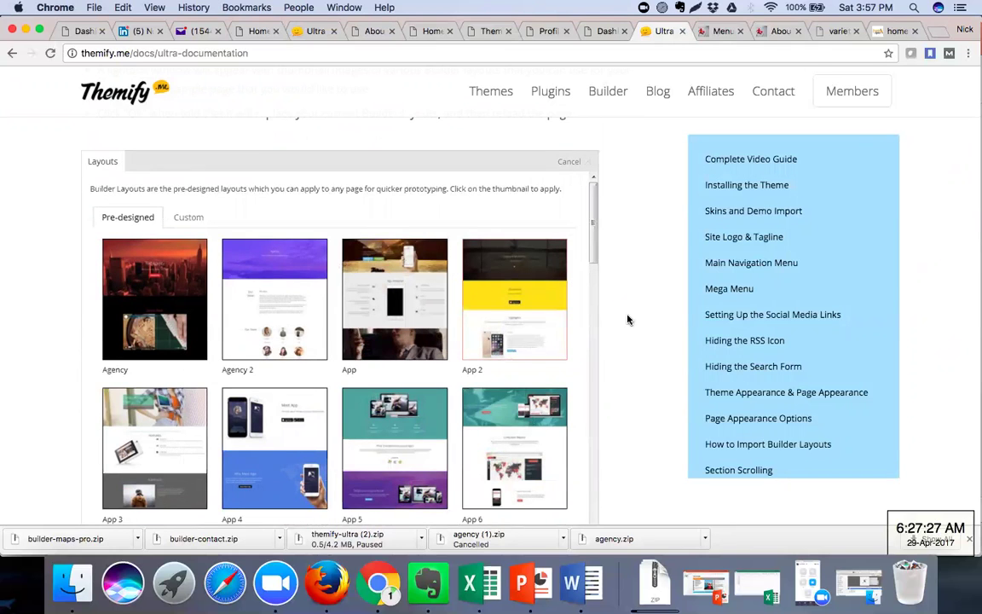
Skim the documentation from Section Scrolling through Quick Skin Styling and Image Filters to creating your own Builder layouts.
scroll(627, 320, down, 8)
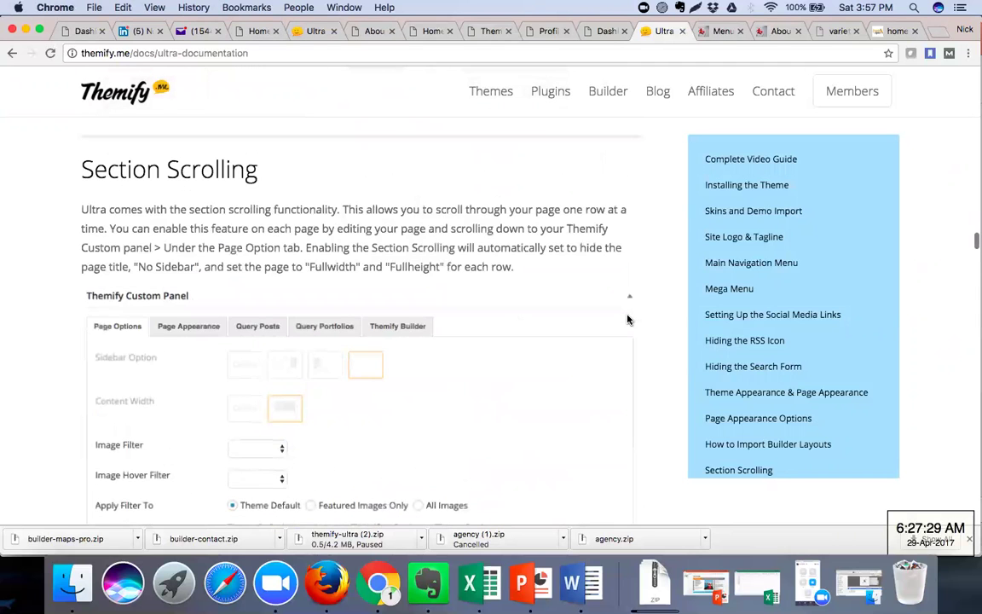
scroll(627, 320, down, 5)
scroll(627, 320, down, 12)
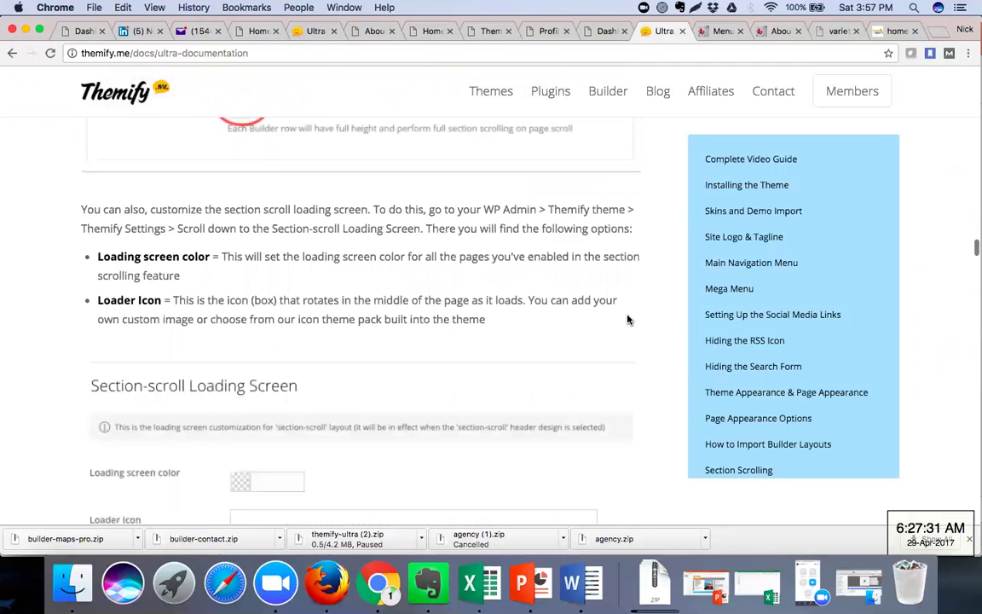
scroll(627, 320, down, 10)
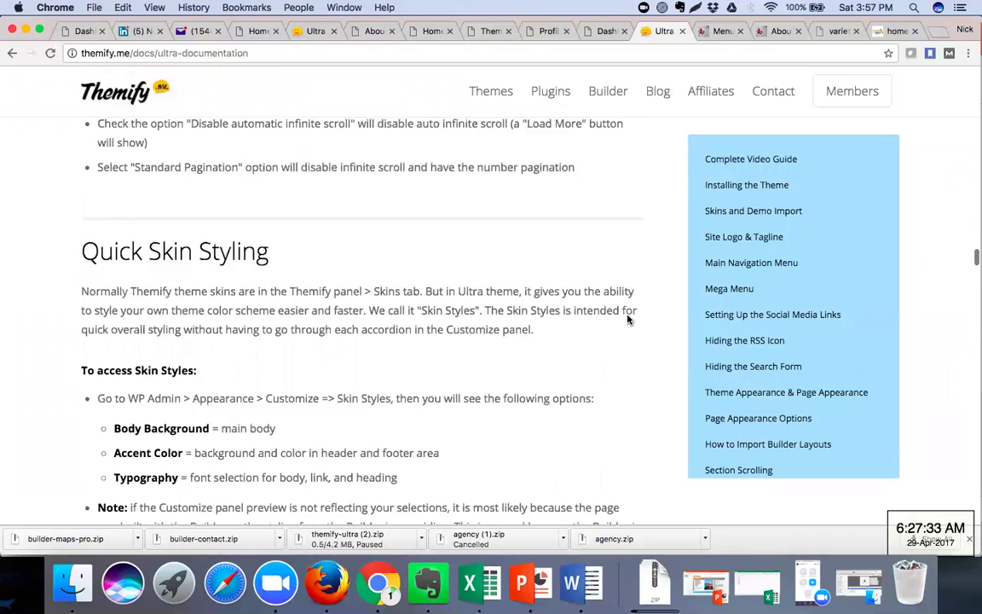
scroll(627, 320, down, 12)
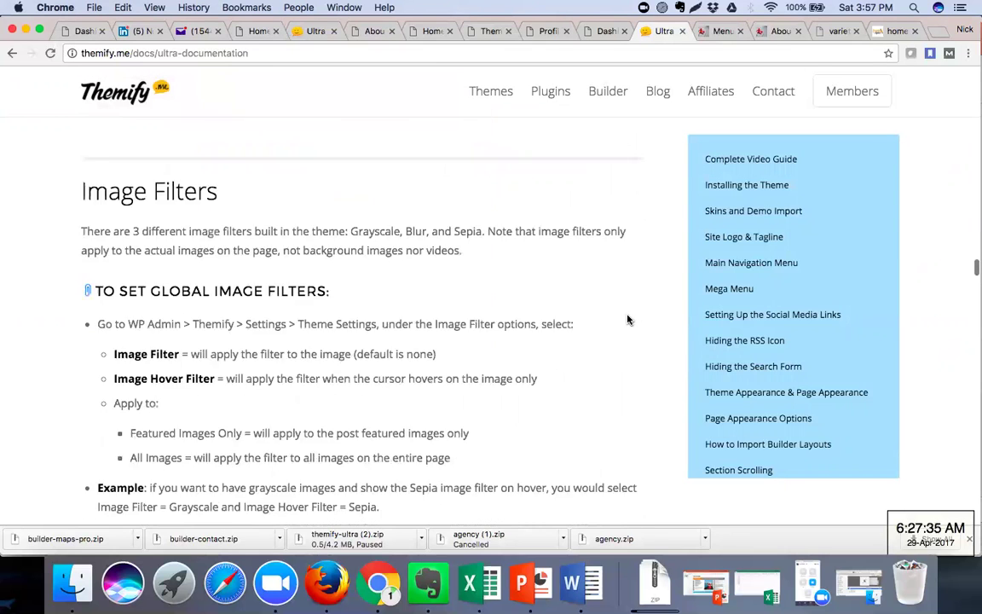
scroll(627, 320, down, 8)
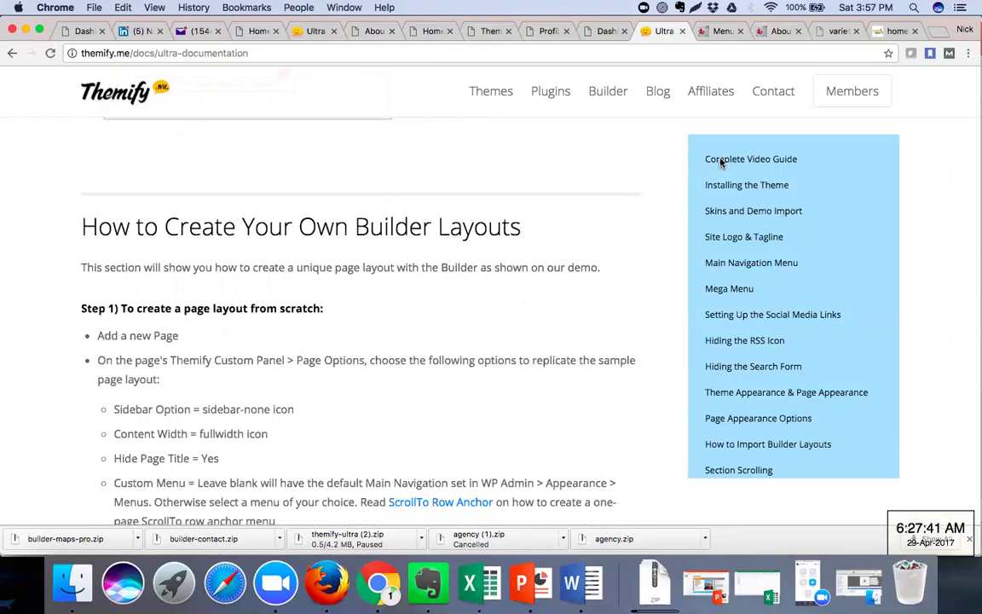
Skim the rest of the Ultra documentation, through the footer text options and FAQs to the end of the page.
scroll(618, 300, down, 15)
scroll(618, 300, down, 15)
scroll(618, 300, down, 20)
scroll(617, 300, down, 20)
scroll(617, 300, down, 20)
scroll(618, 300, down, 20)
scroll(618, 300, down, 20)
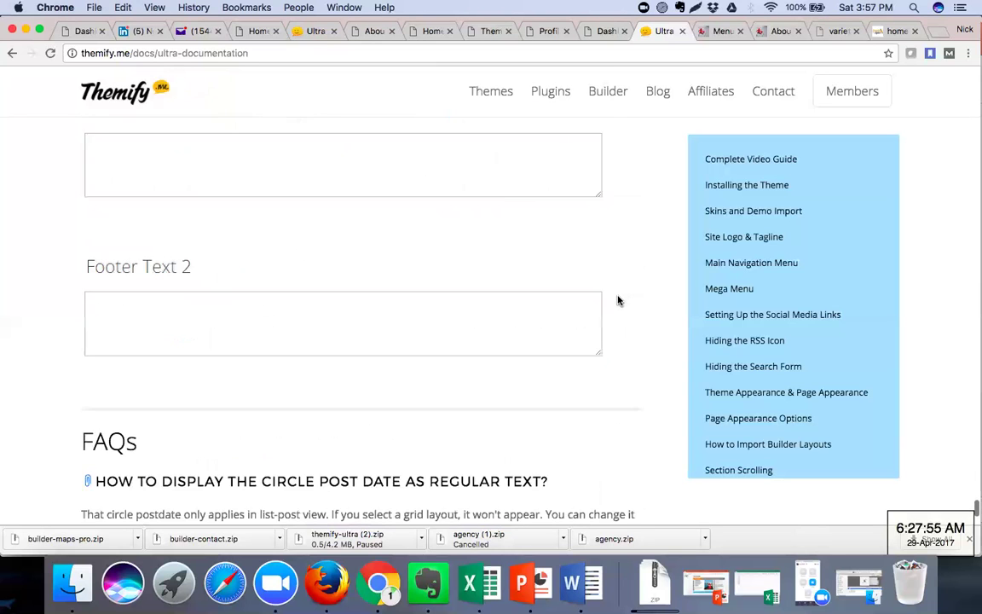
scroll(618, 300, down, 10)
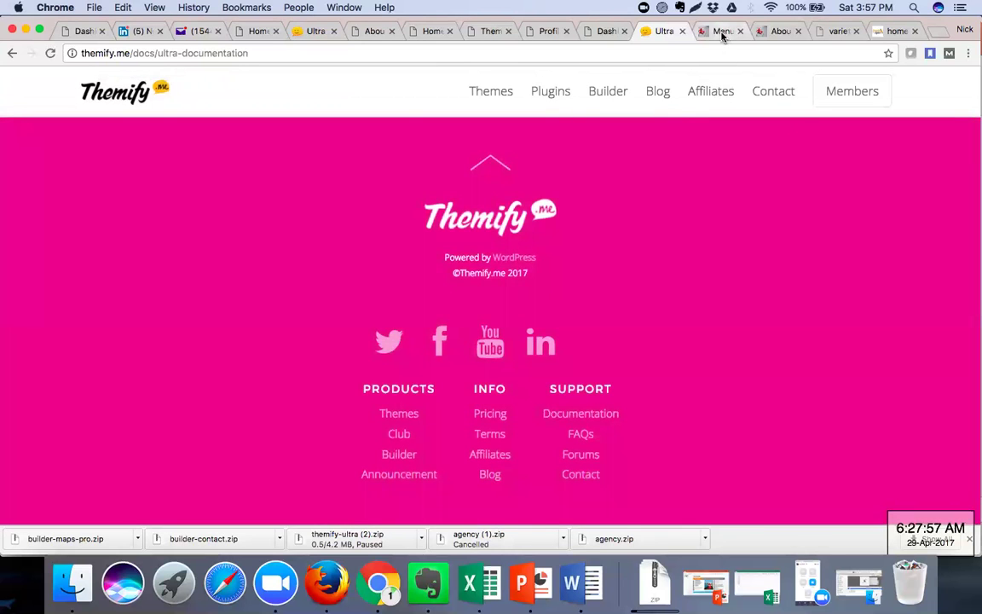
Return to the live site, reload it to leave the Builder, and look over the front page down to the sidebar's end.
click(721, 33)
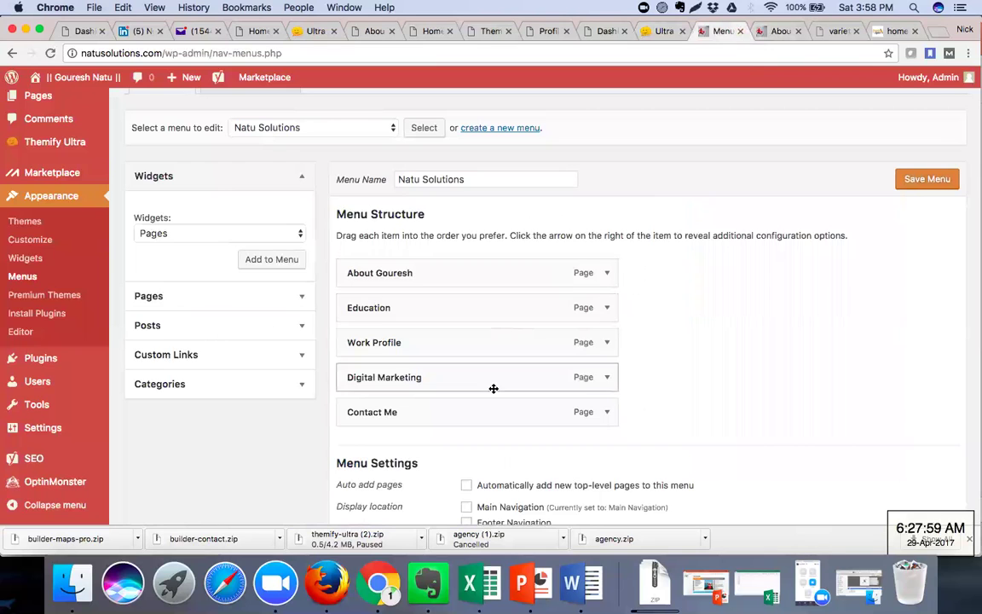
click(777, 31)
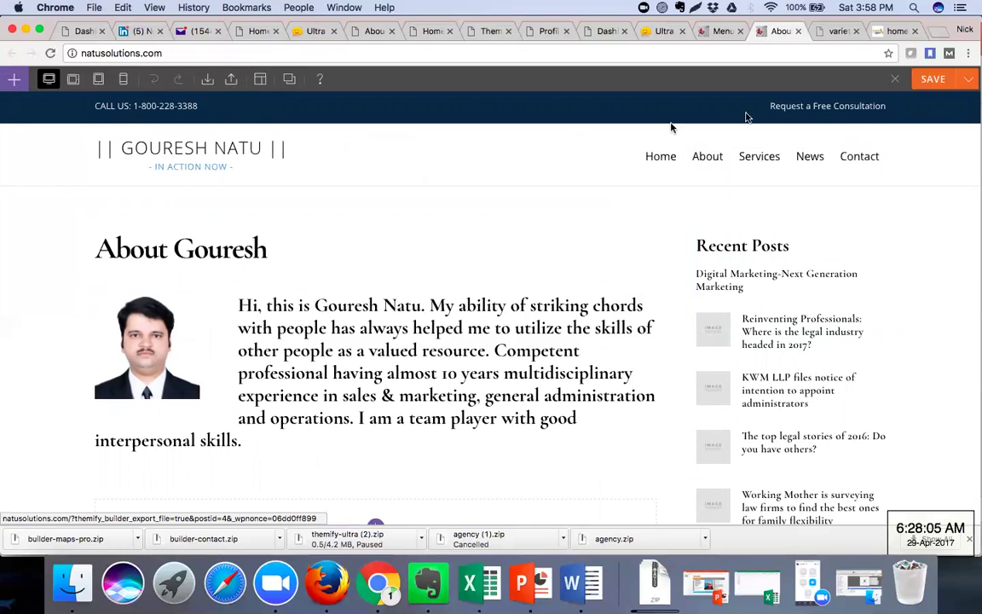
click(51, 54)
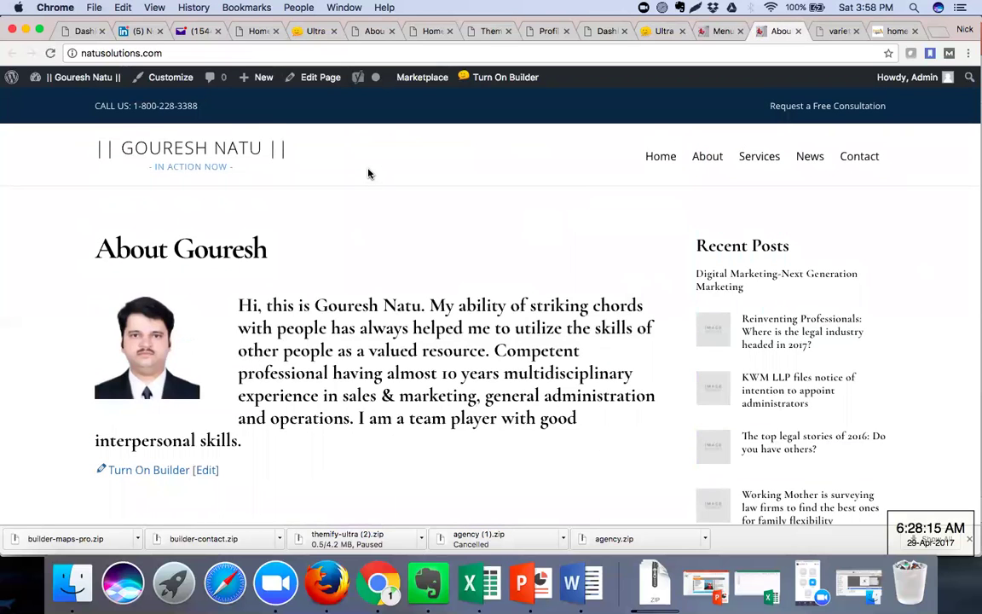
scroll(368, 173, down, 10)
scroll(368, 173, up, 3)
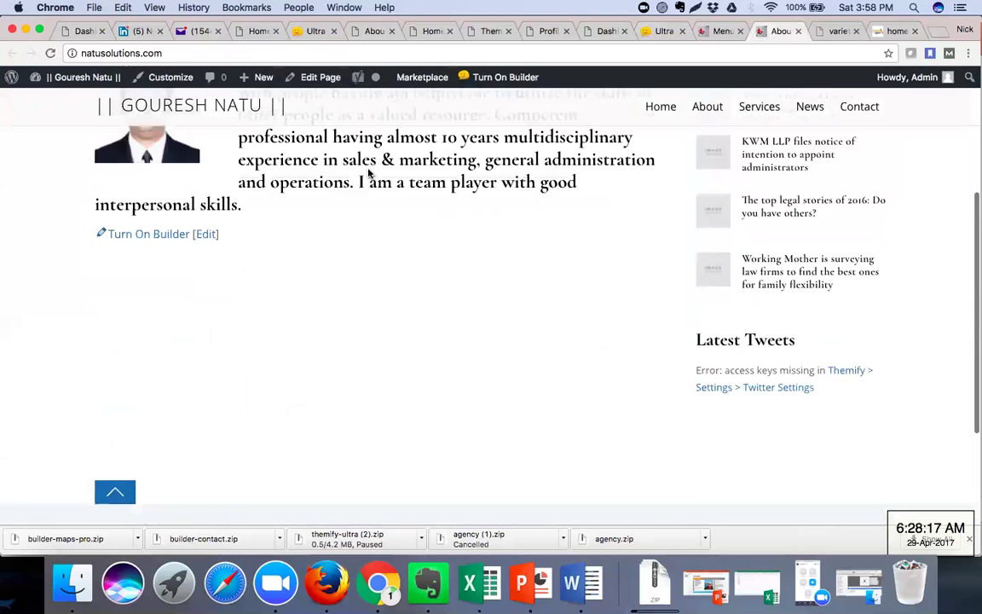
scroll(369, 173, up, 5)
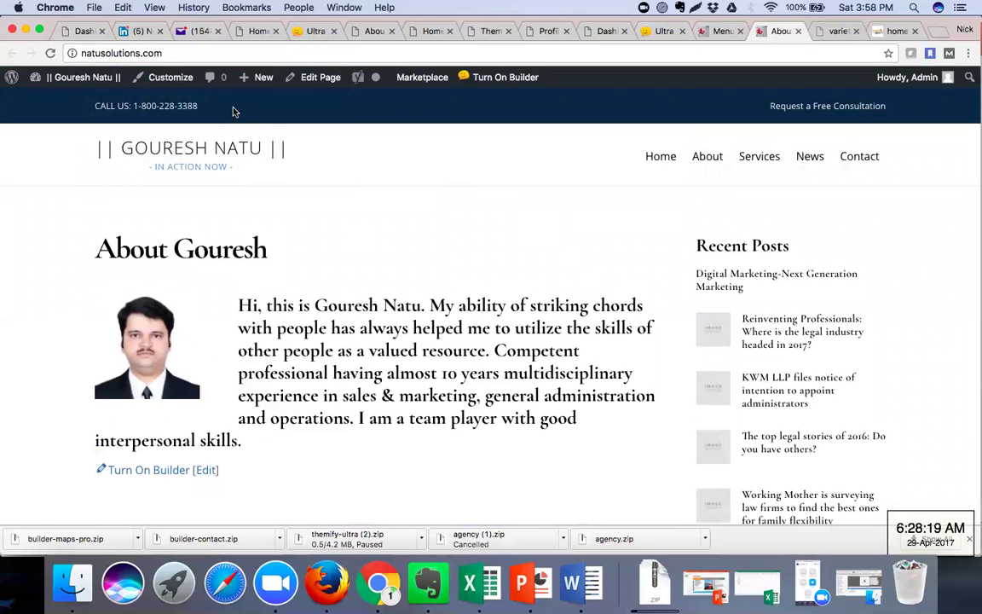
Reopen the live site from the WordPress dashboard and check its front page down to the footer.
click(75, 81)
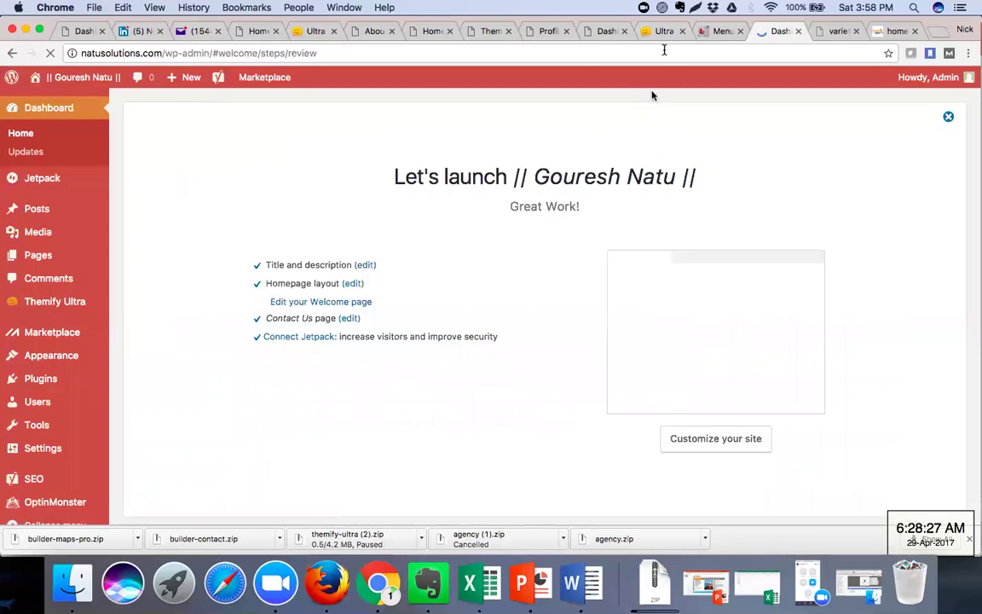
click(602, 31)
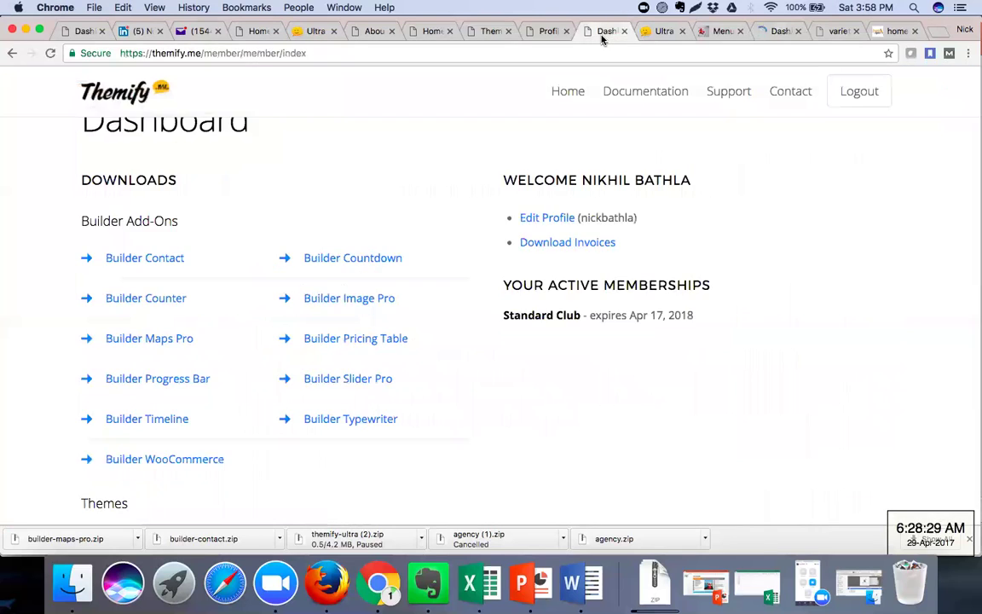
click(778, 31)
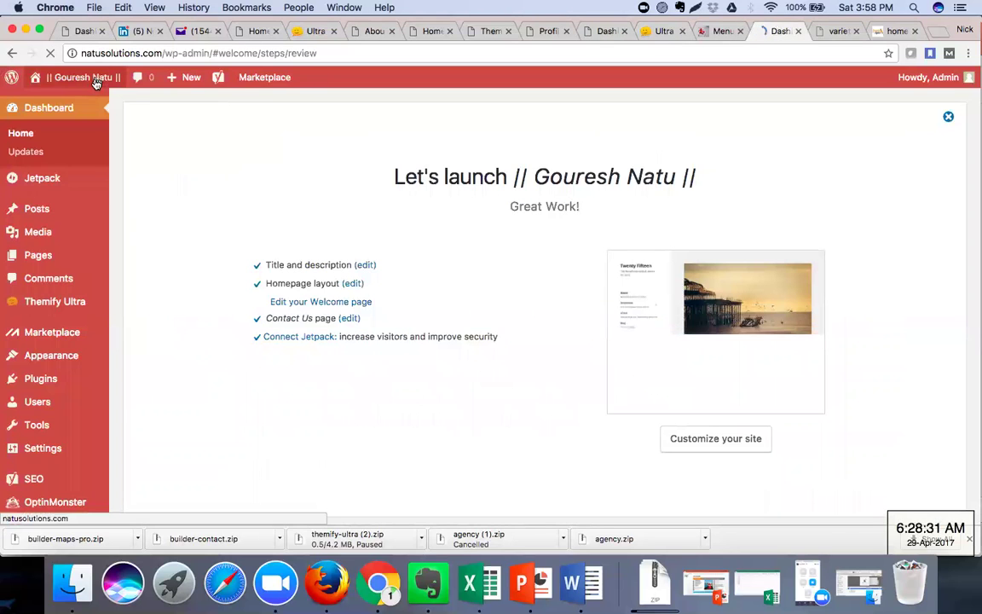
mouse_move(96, 81)
click(70, 110)
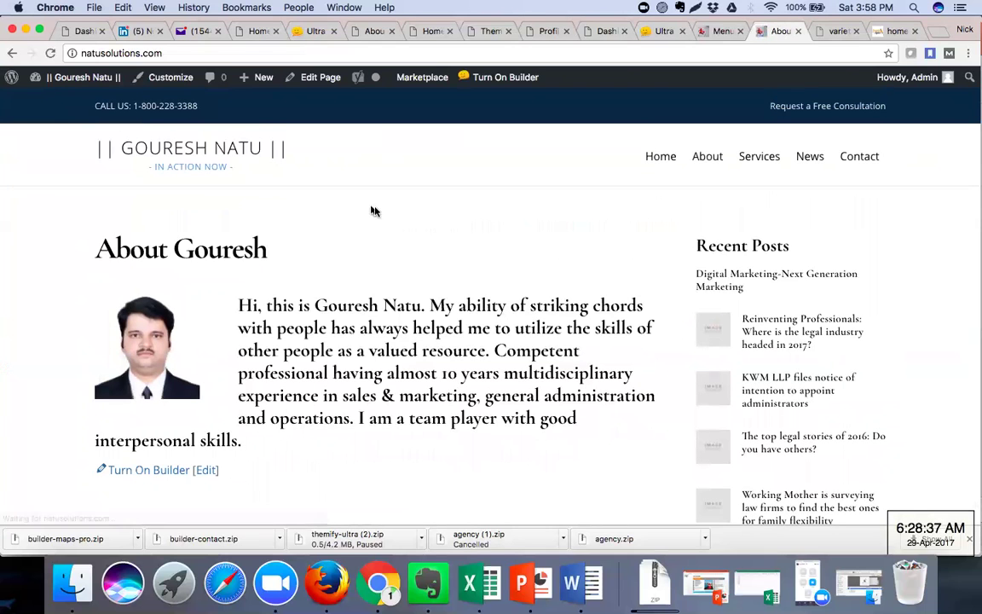
scroll(464, 283, down, 5)
scroll(464, 284, down, 1)
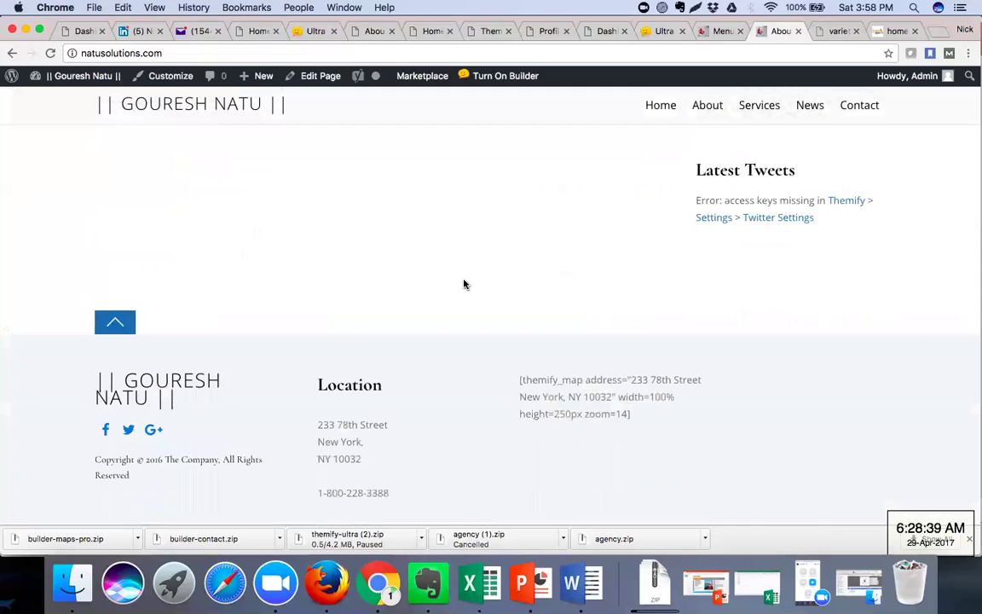
scroll(465, 283, up, 10)
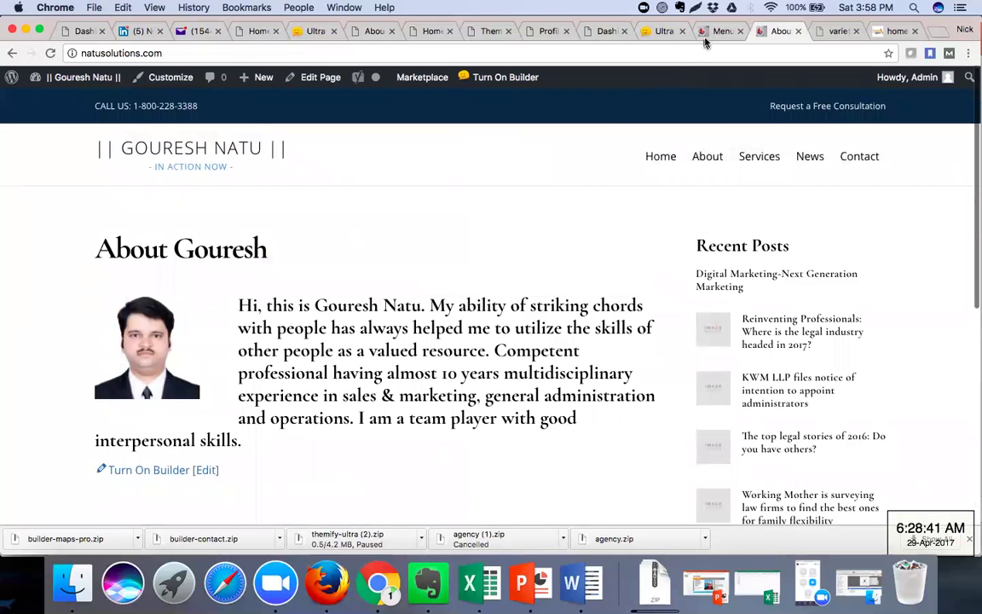
Go back to the WordPress dashboard and open Skins & Demos in the Themify Settings.
click(604, 31)
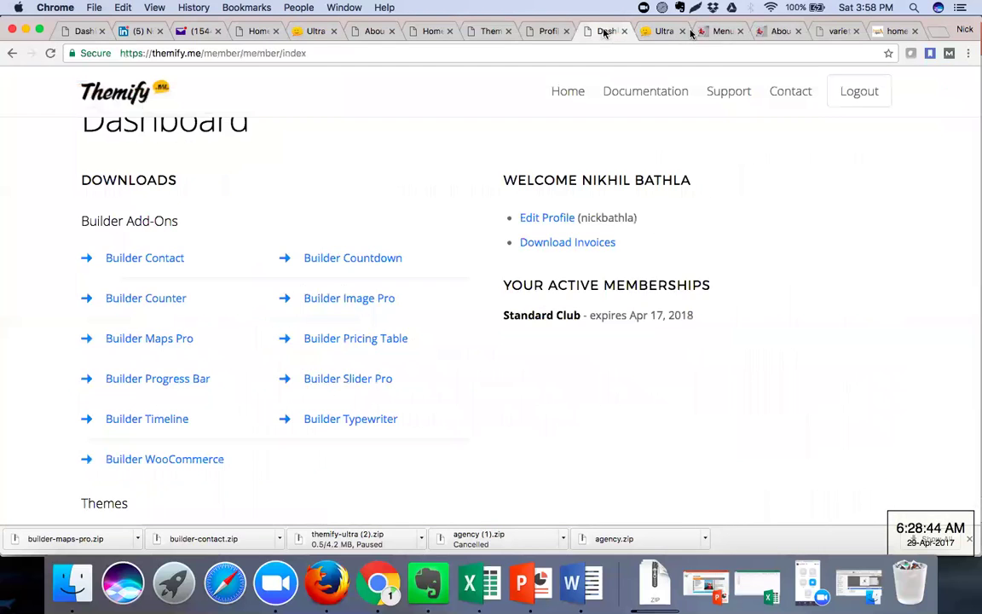
click(774, 31)
mouse_move(90, 77)
click(64, 104)
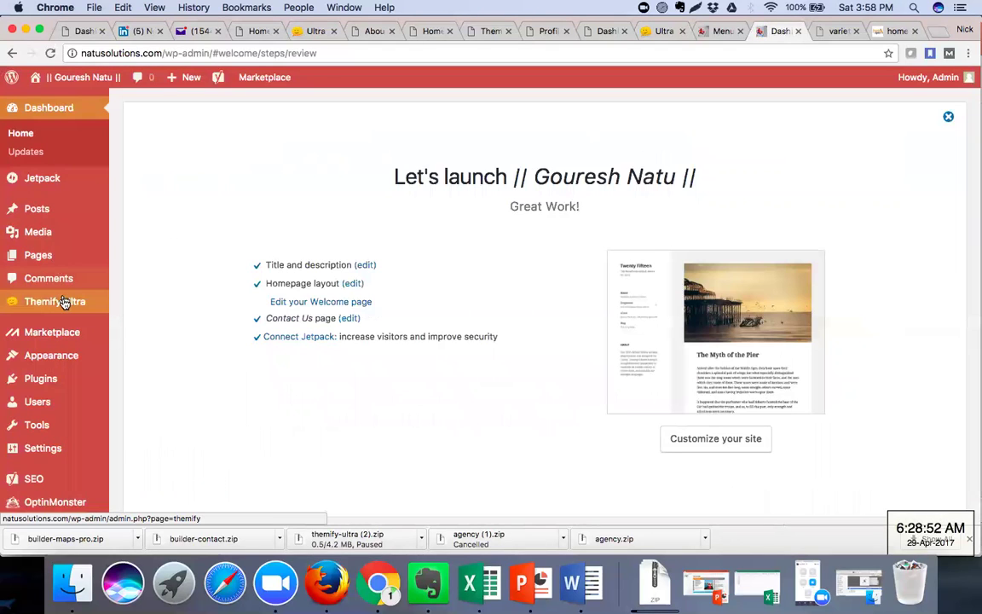
mouse_move(65, 302)
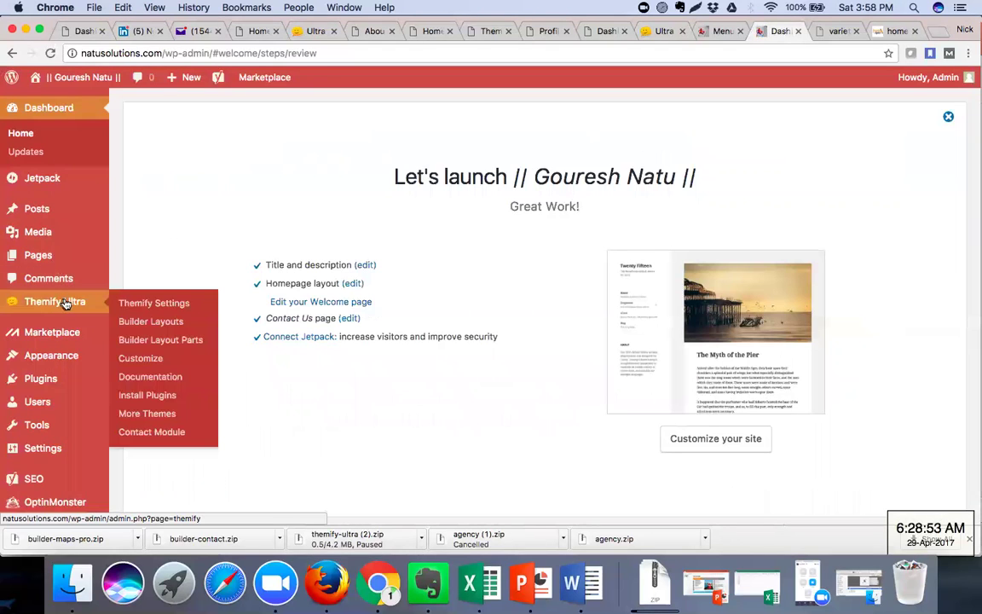
click(163, 305)
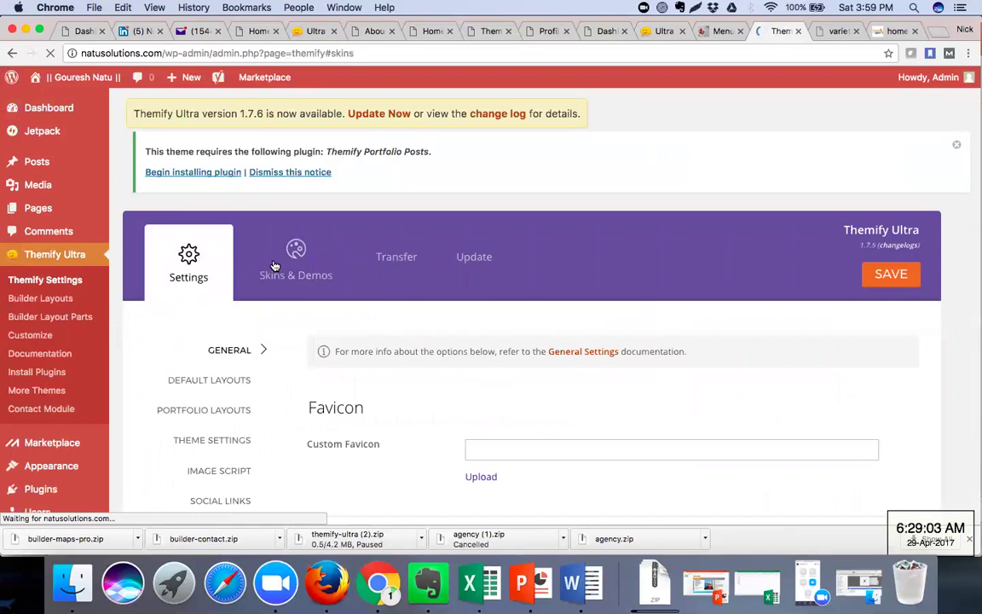
click(278, 261)
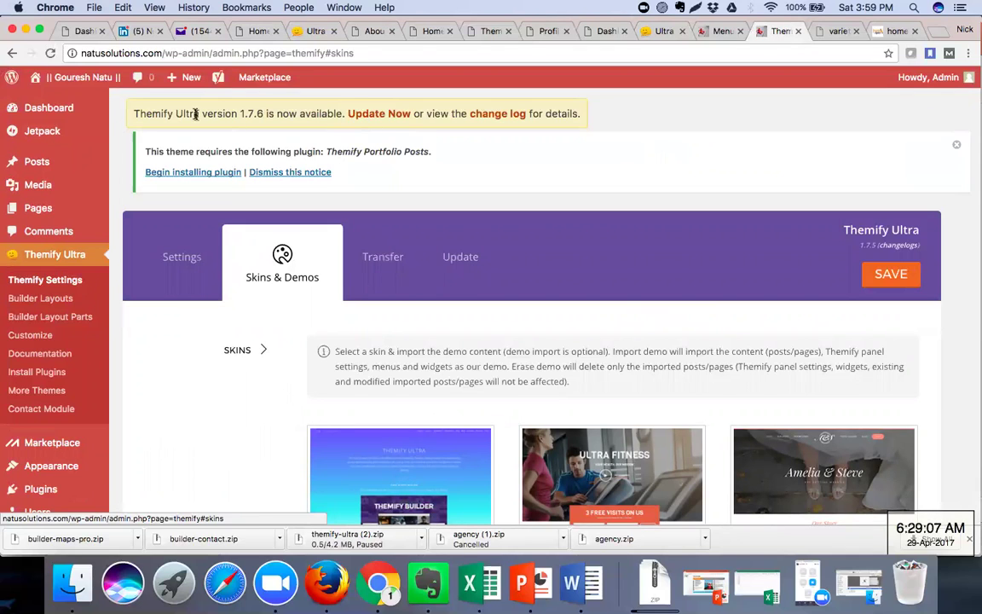
Update Themify Ultra to version 1.7.6, accepting the backup warning, signing in with the Themify username and password, and saving the login in the browser.
click(369, 116)
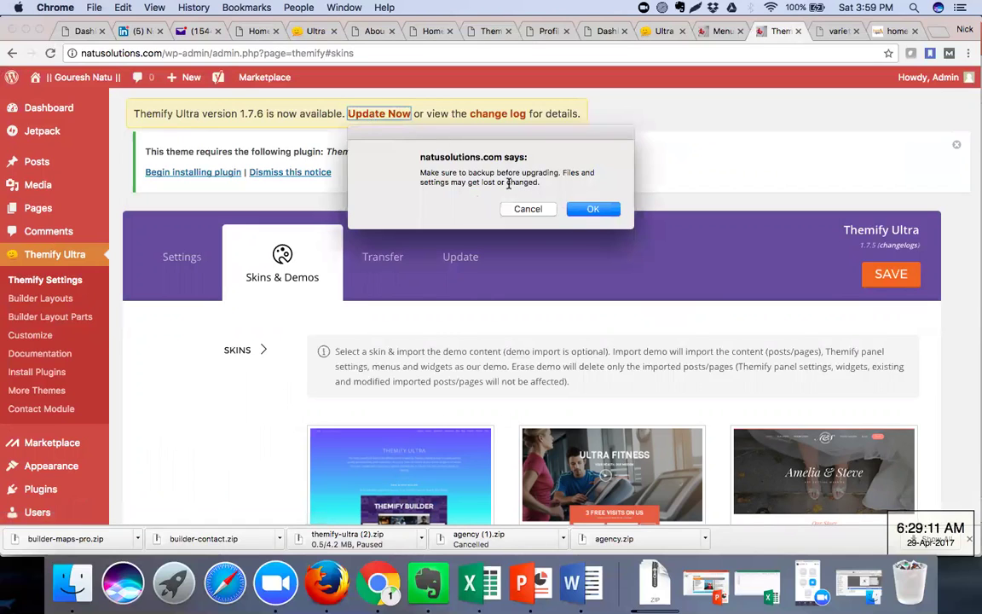
click(594, 210)
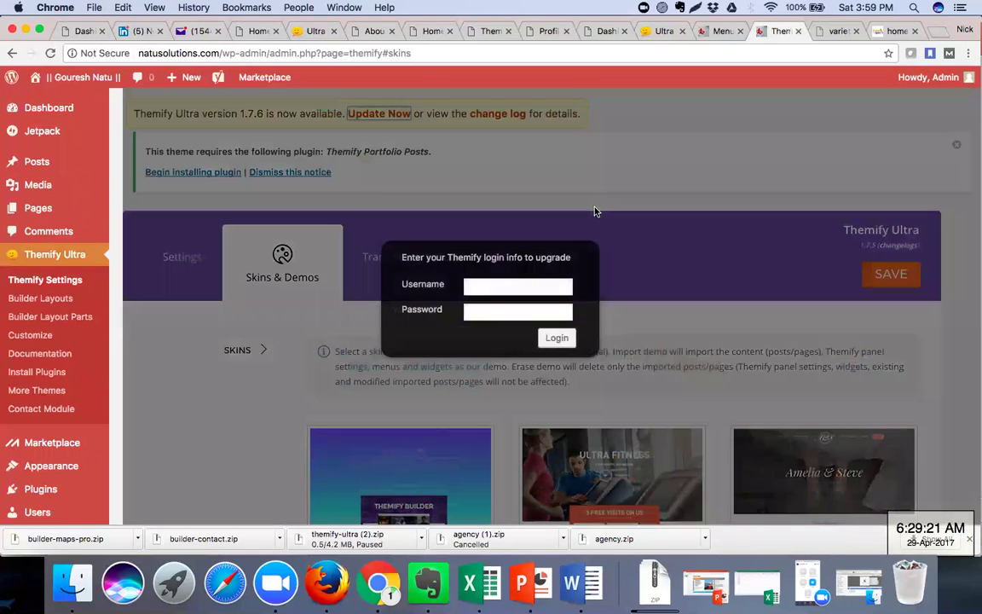
click(542, 287)
text(nic)
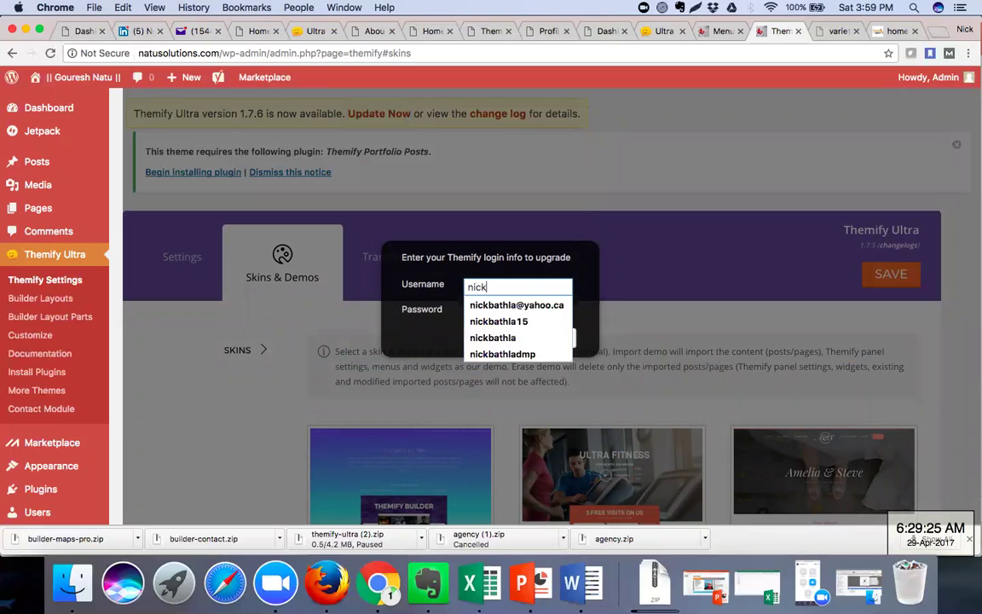
text(k)
click(536, 337)
click(510, 313)
text(••••••••)
click(556, 338)
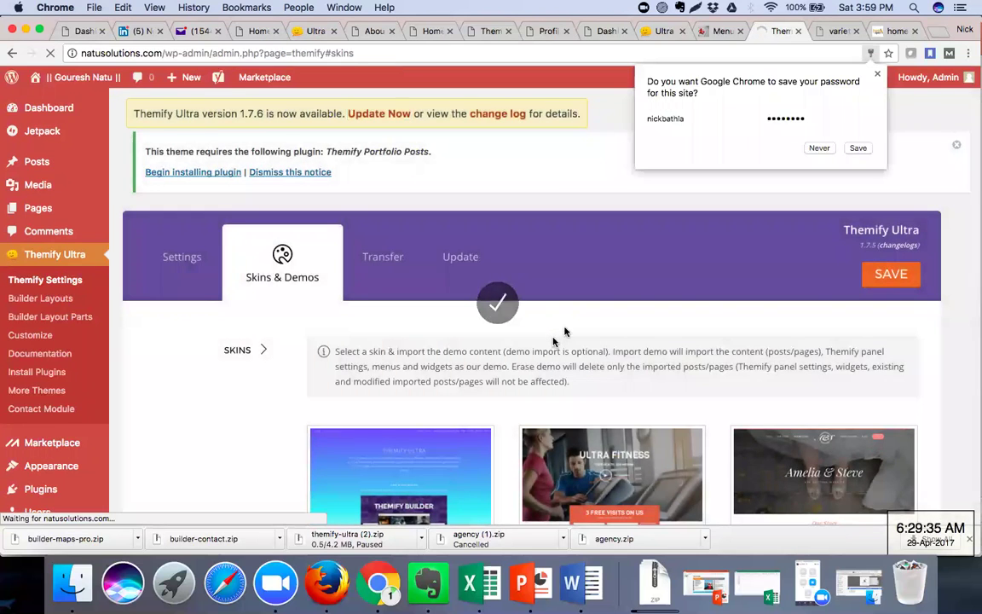
click(857, 148)
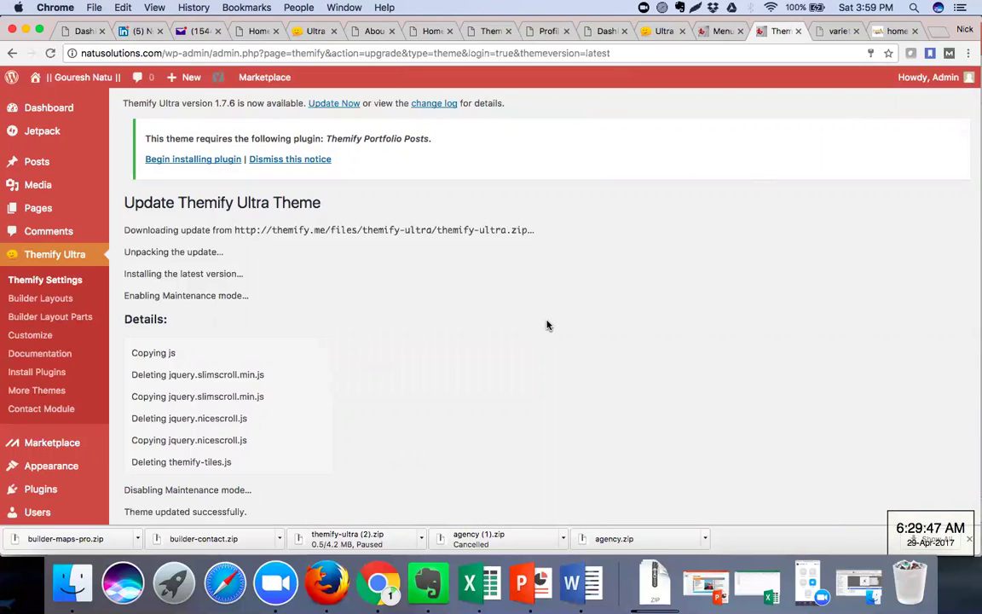
Return to the Themify panel from the update report and open the live site in a new browser tab.
scroll(547, 324, down, 3)
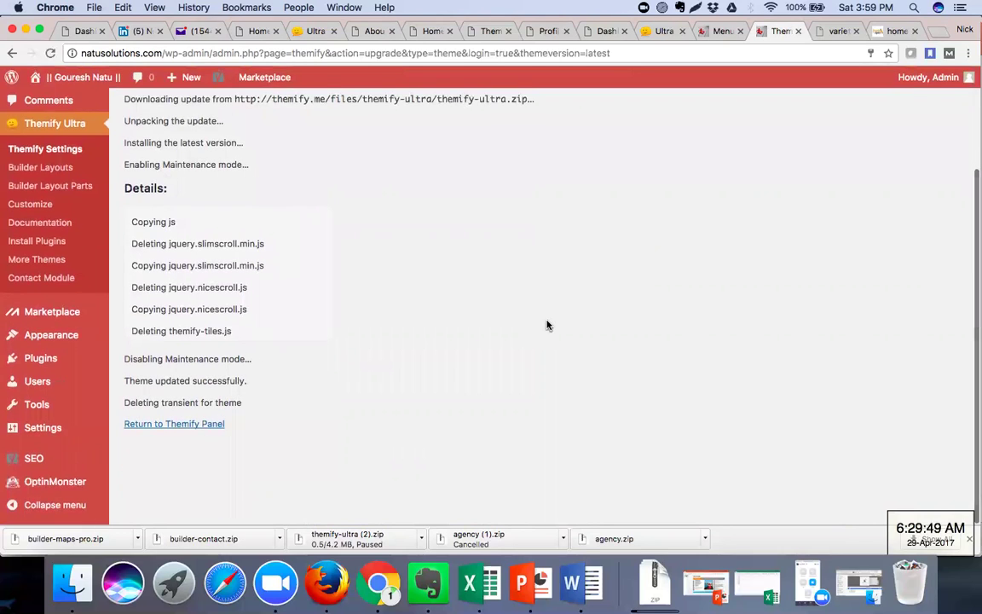
click(201, 431)
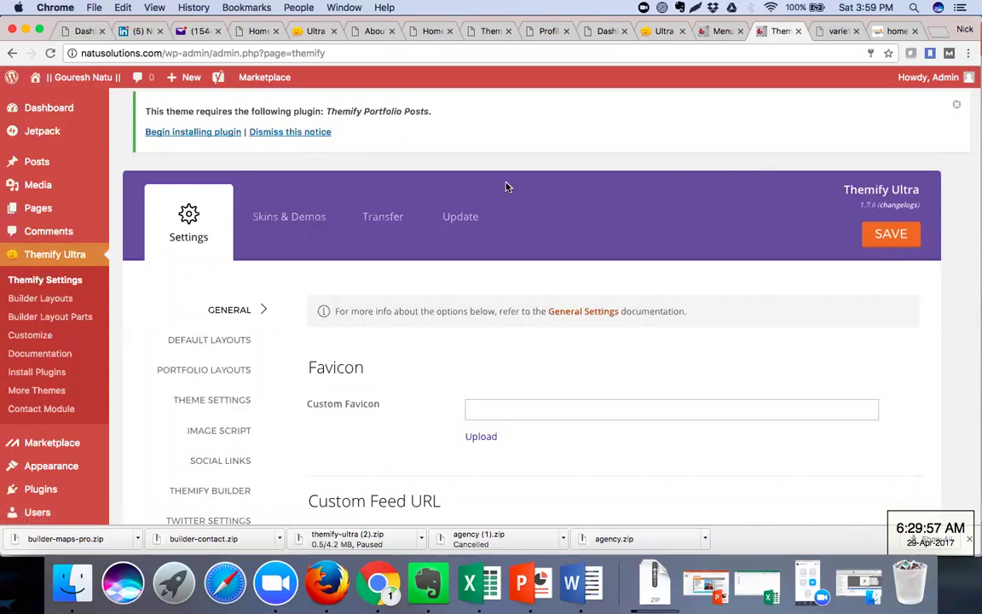
click(707, 32)
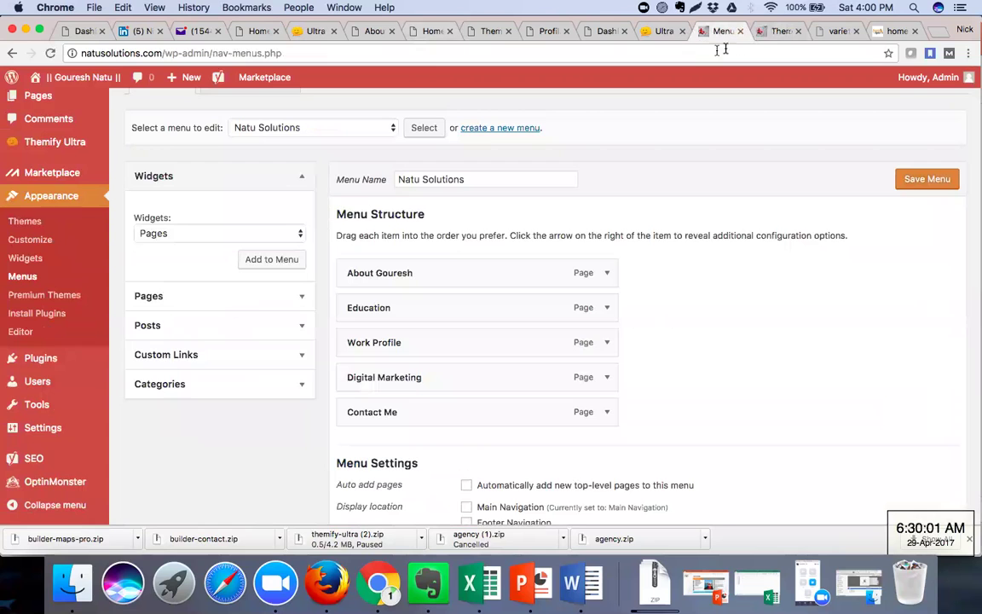
click(766, 31)
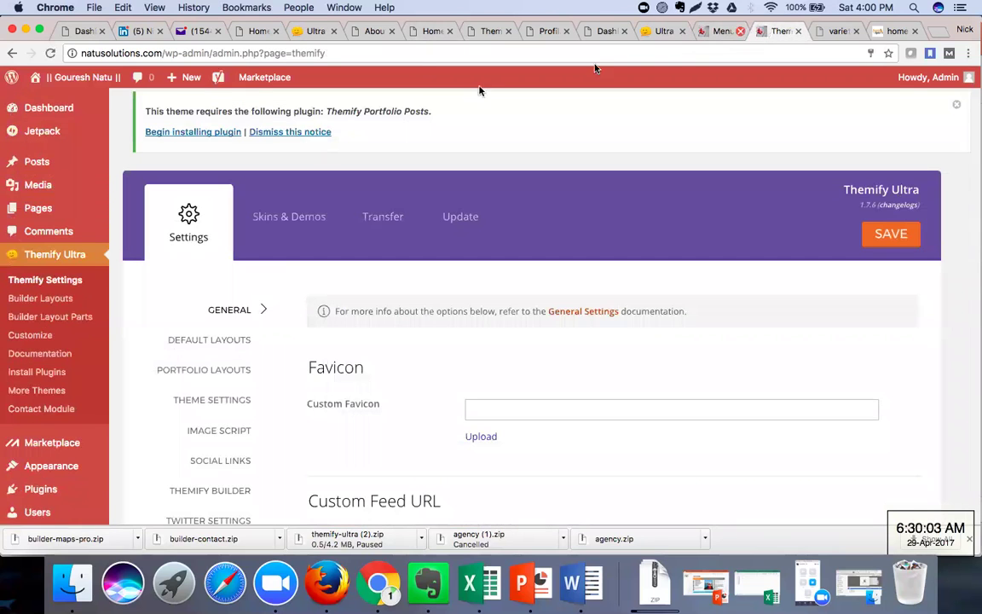
right_click(70, 102)
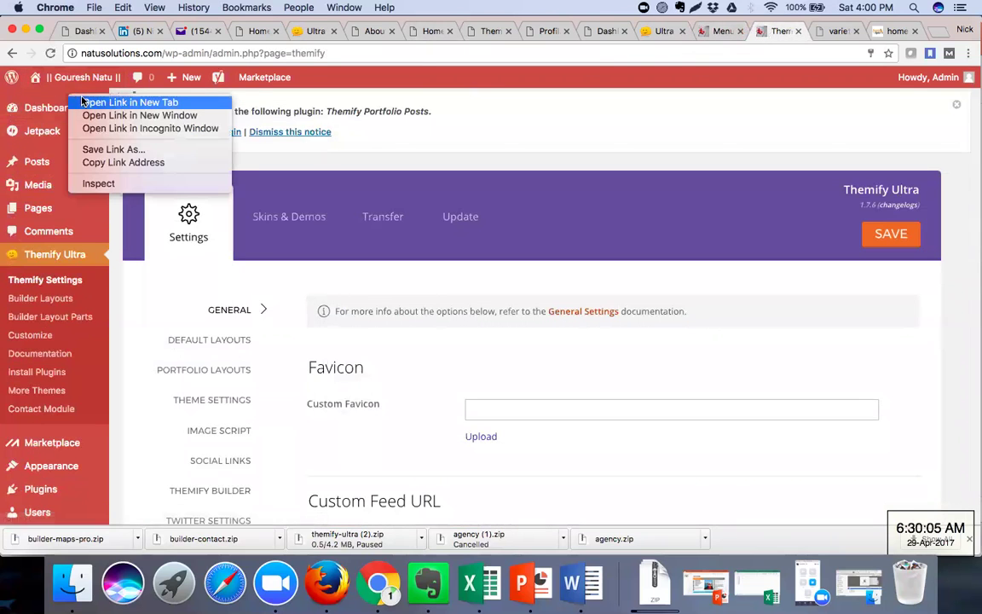
click(82, 103)
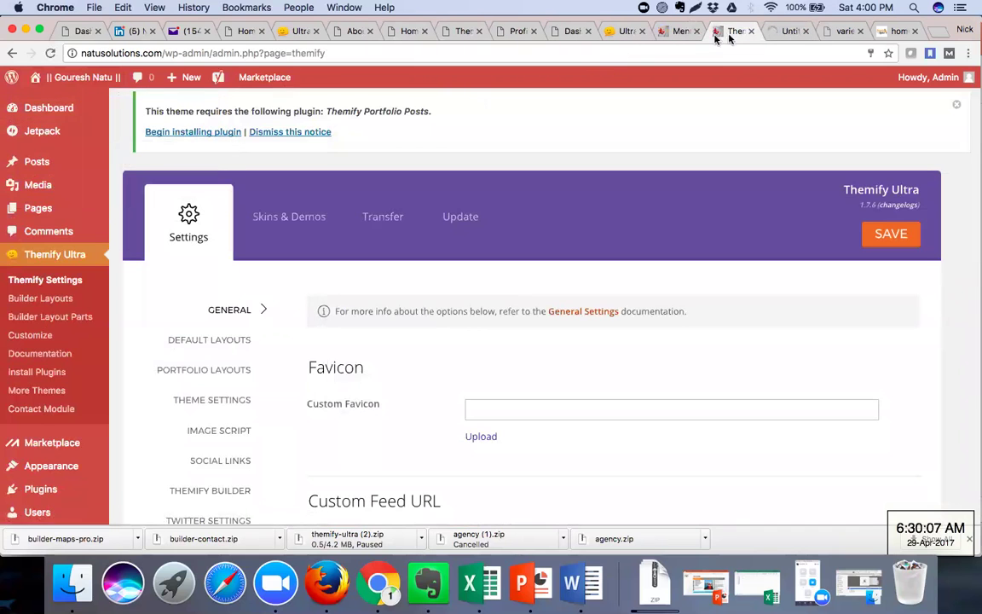
Examine the Lawyer demo's import and erase options among the skins, and view the Home page on the live site.
click(281, 221)
scroll(471, 341, down, 5)
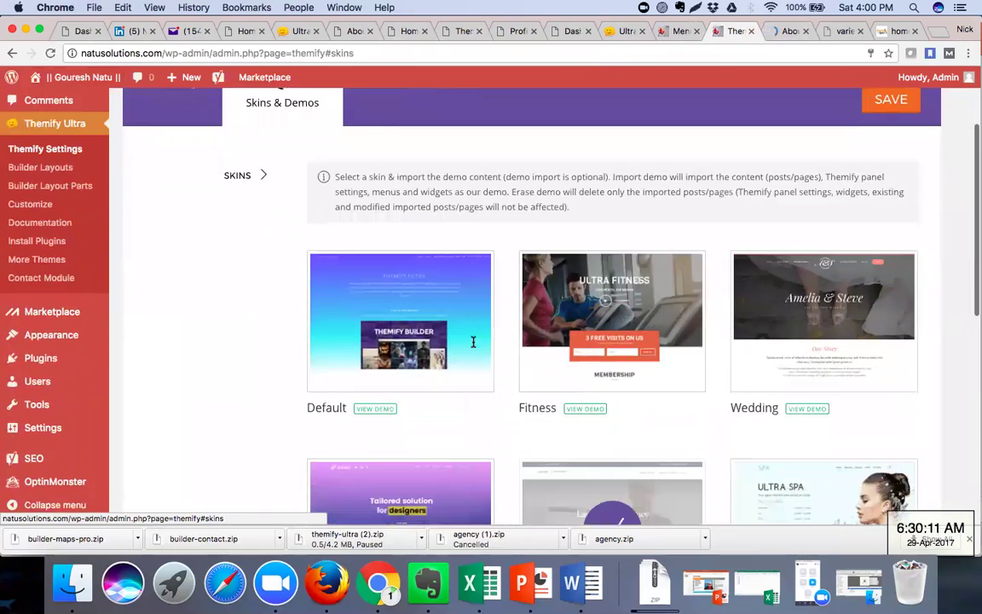
scroll(473, 341, down, 1)
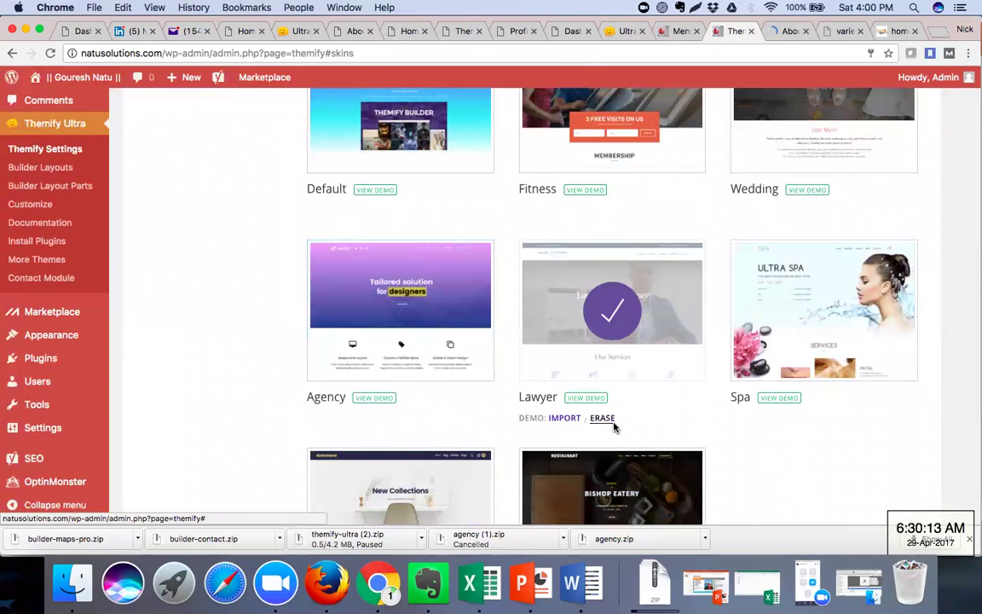
click(784, 32)
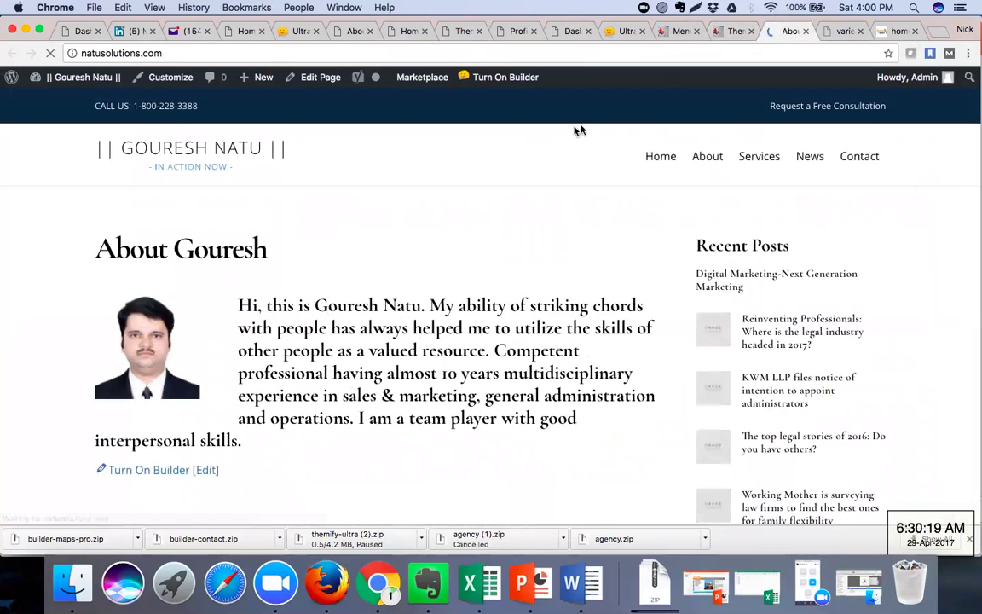
click(661, 157)
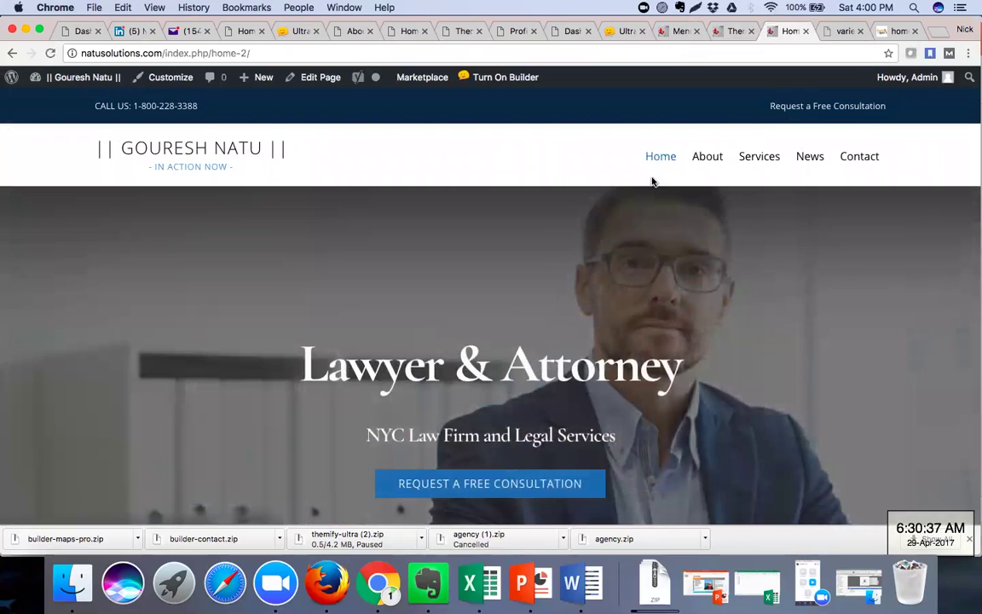
Return to the WordPress admin, look through the General and Writing settings, and open the Reading settings.
click(678, 33)
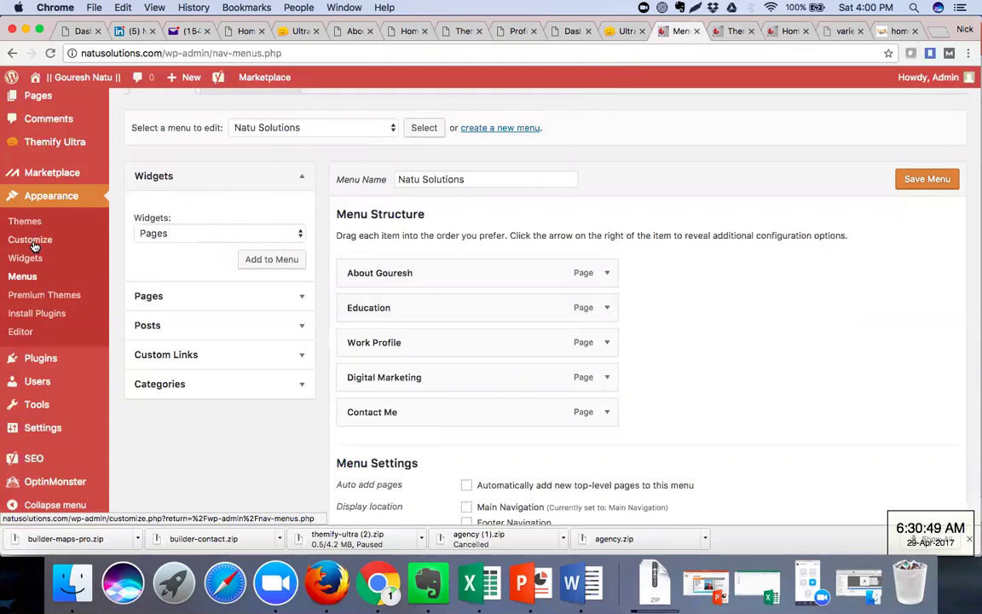
mouse_move(47, 427)
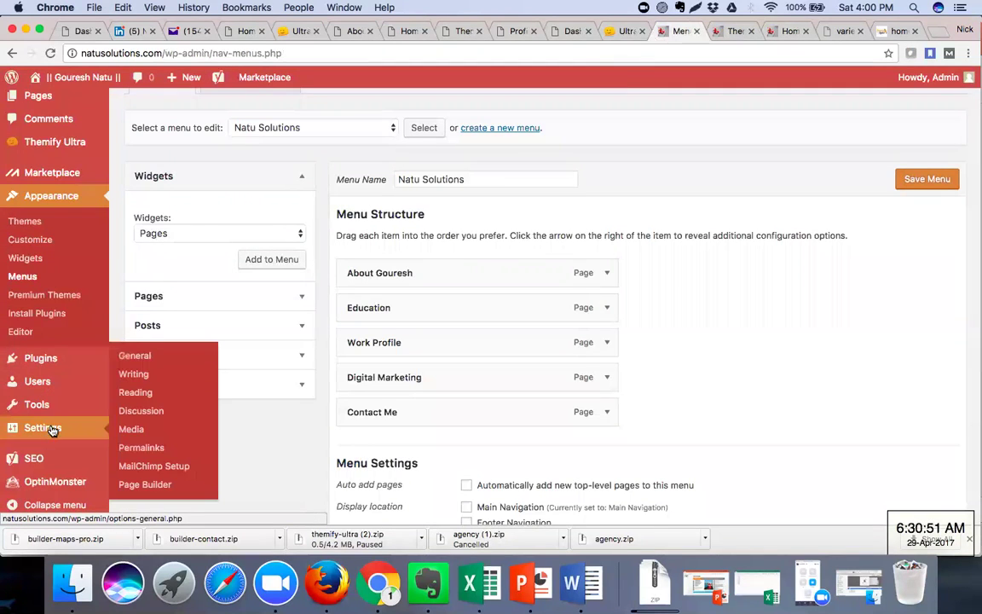
click(146, 360)
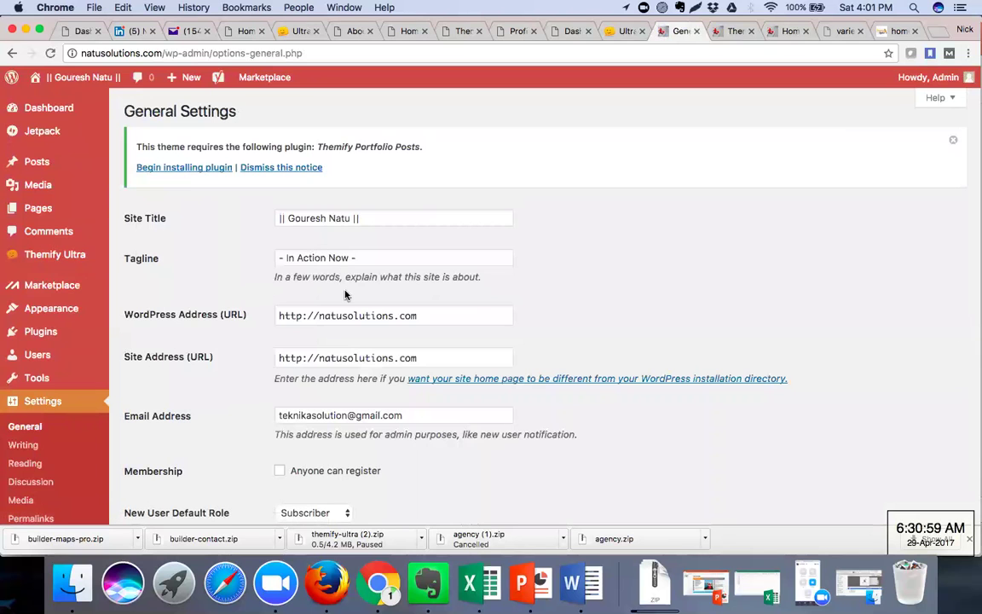
scroll(344, 291, down, 5)
scroll(344, 292, down, 10)
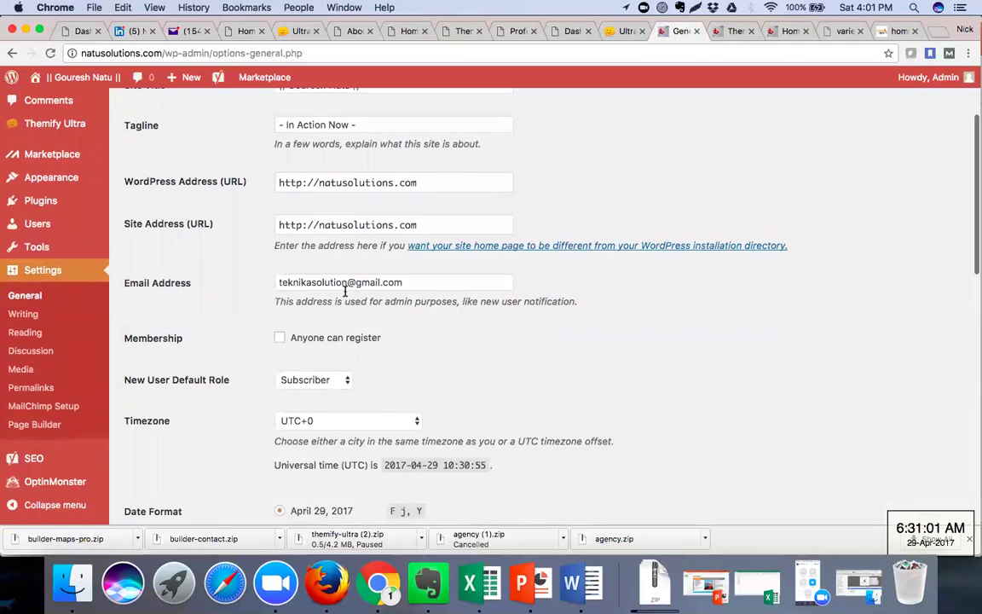
scroll(344, 294, down, 15)
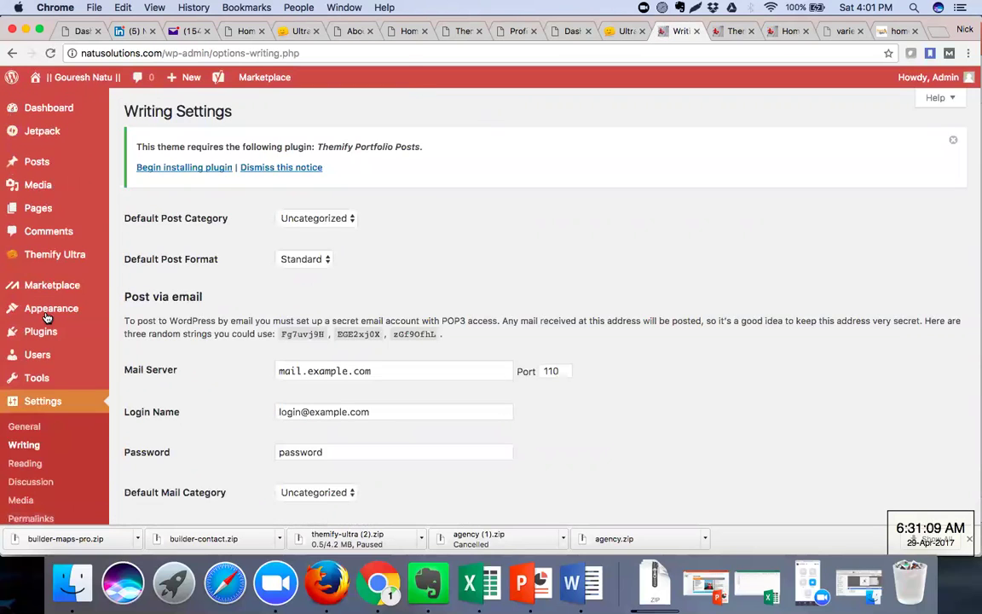
click(39, 467)
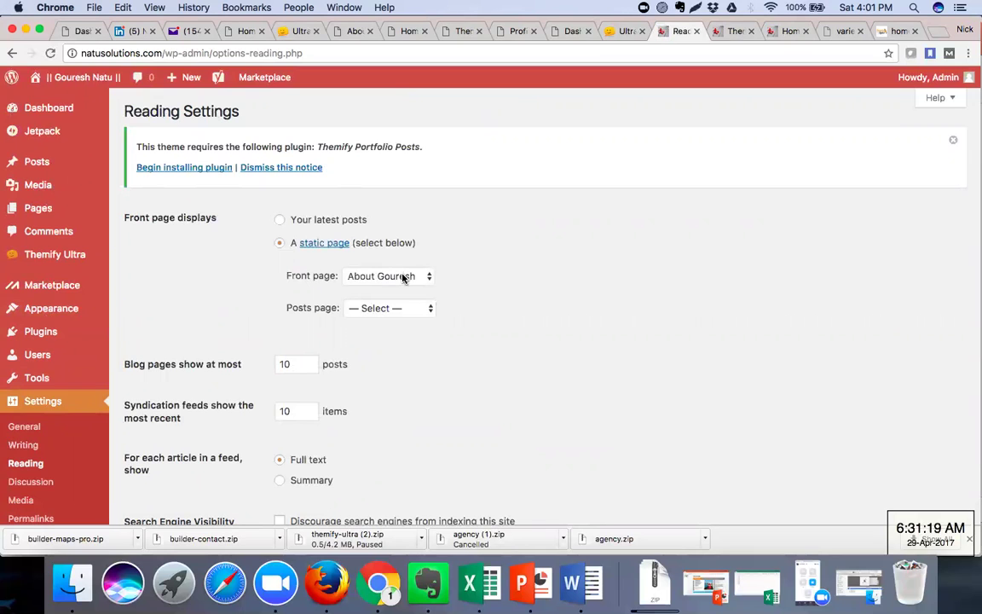
Set the static front page to Home and the posts page to News, and save the Reading settings.
click(404, 278)
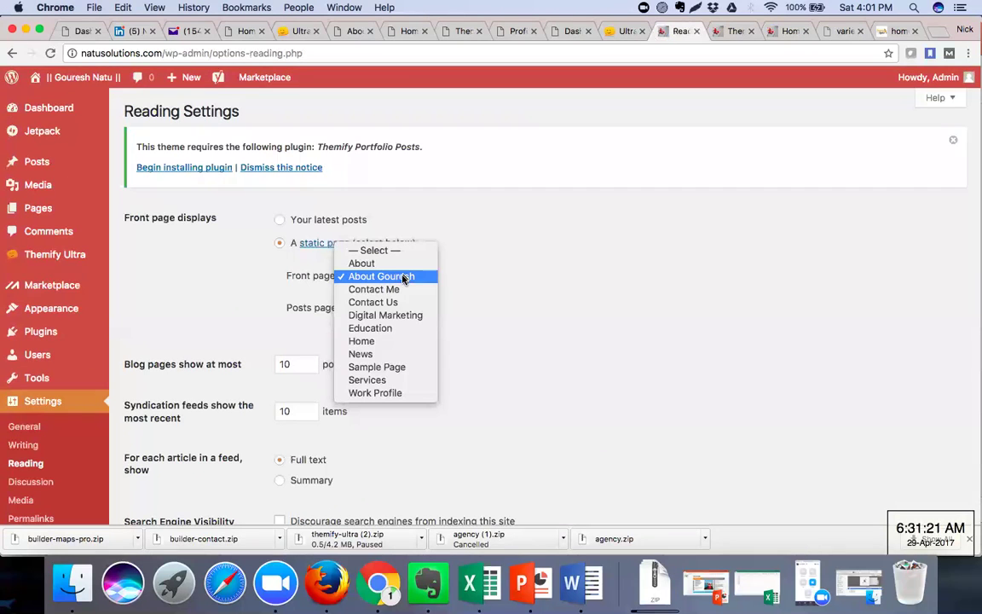
click(388, 342)
click(424, 306)
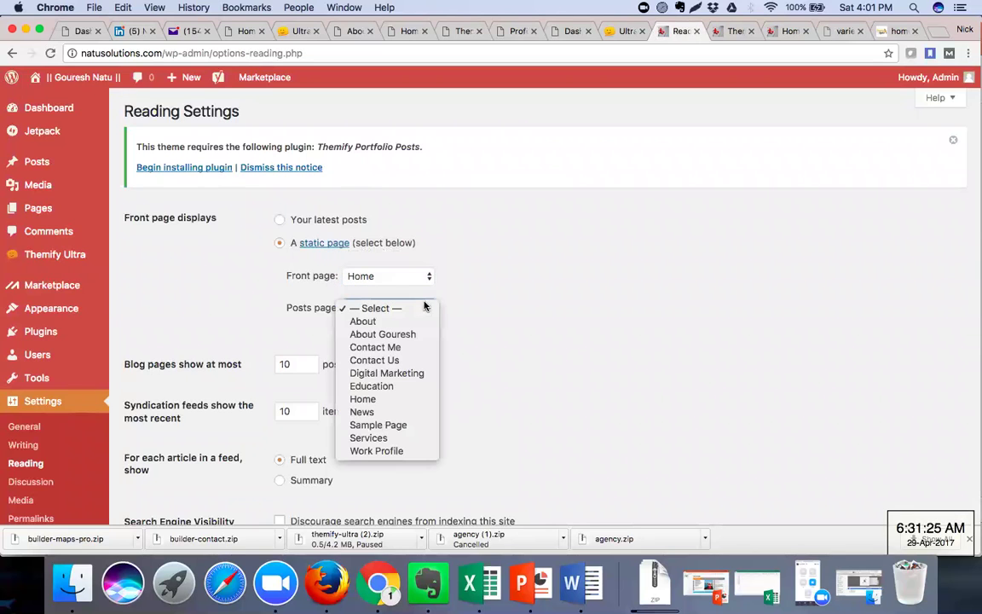
click(403, 413)
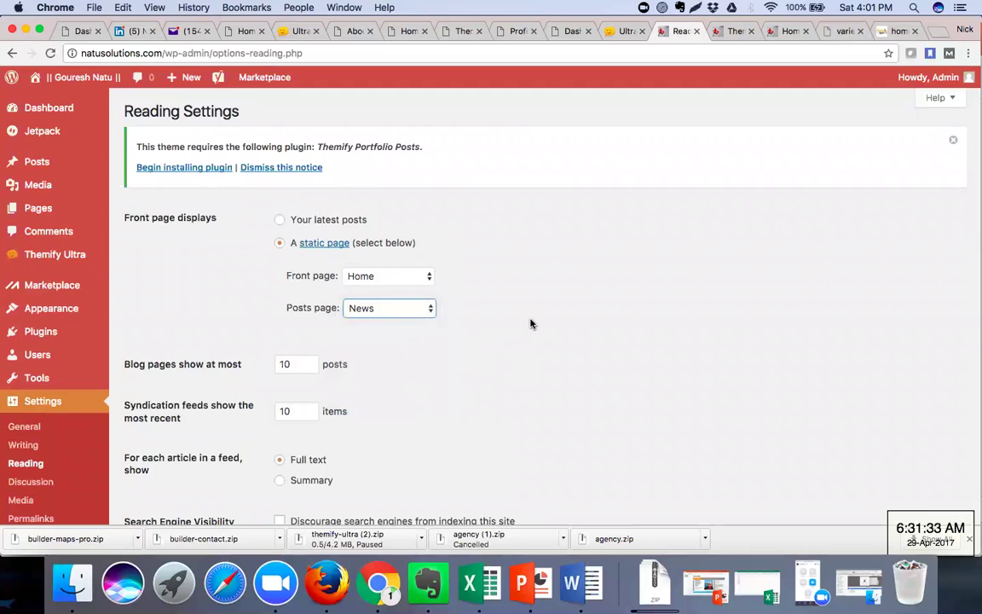
scroll(530, 323, down, 1)
scroll(531, 323, down, 3)
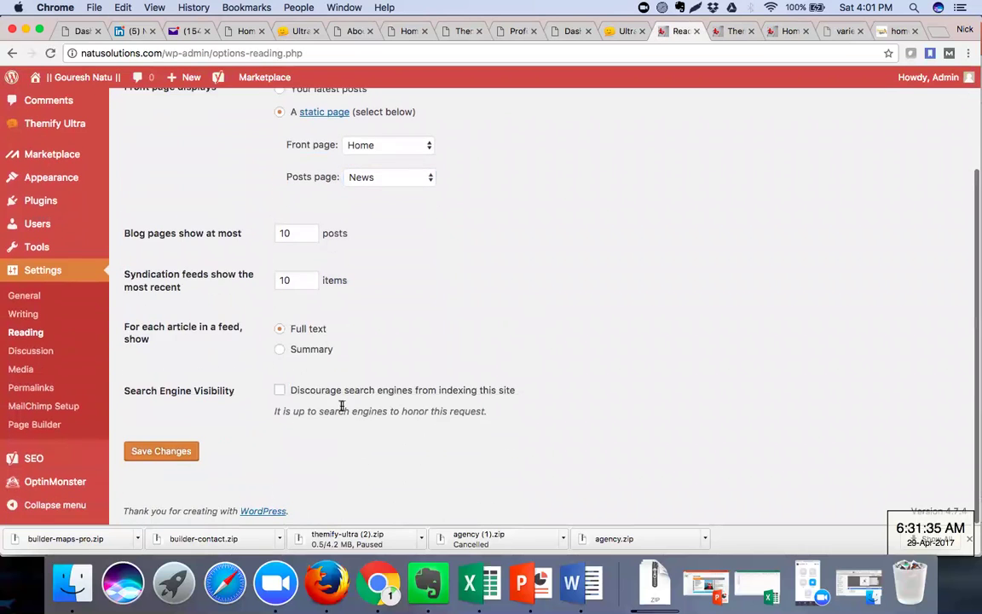
click(173, 458)
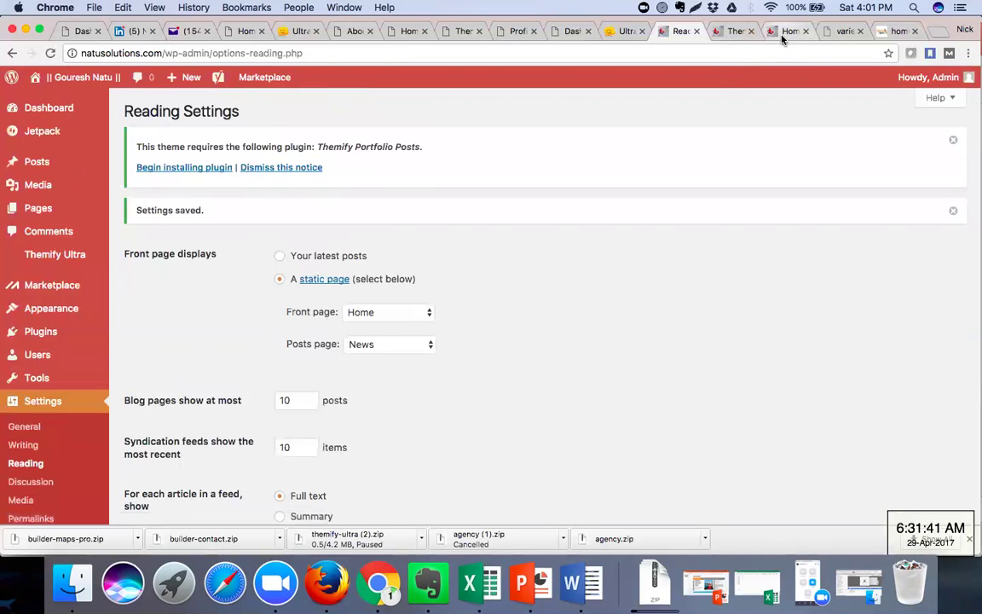
Load the live site at its root address natusolutions.com and view the front page down to Our Services.
click(785, 31)
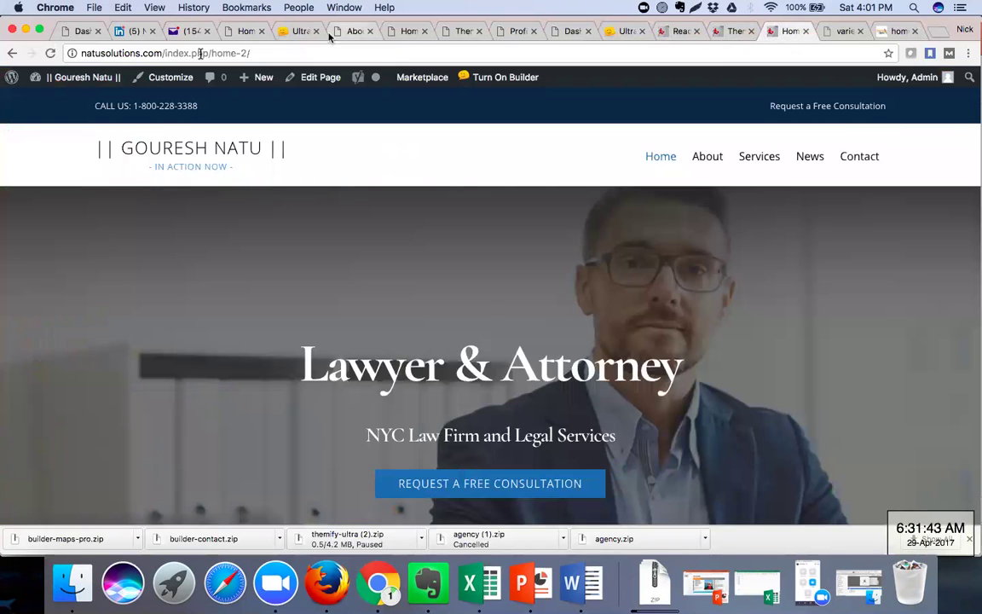
drag(164, 53, 247, 53)
key(BackSpace)
key(Return)
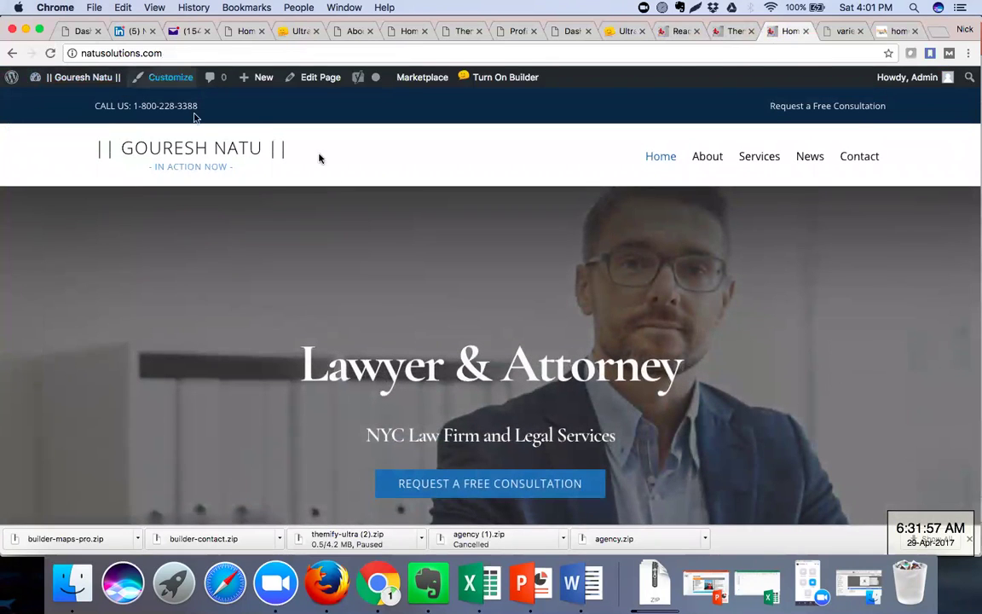
scroll(357, 255, down, 10)
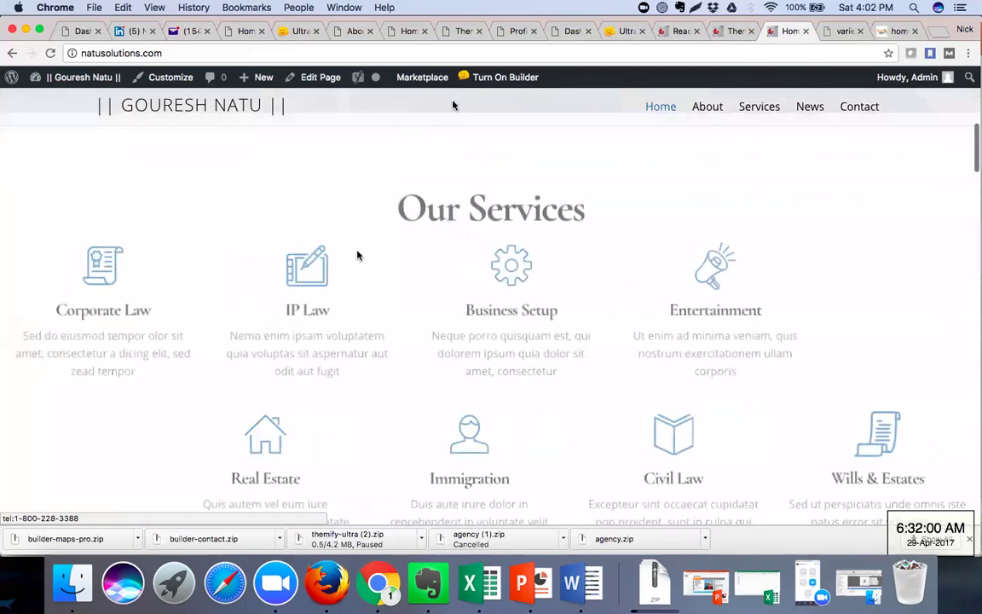
Turn on the Builder for the front page and copy the IP Law column in Our Services.
click(498, 79)
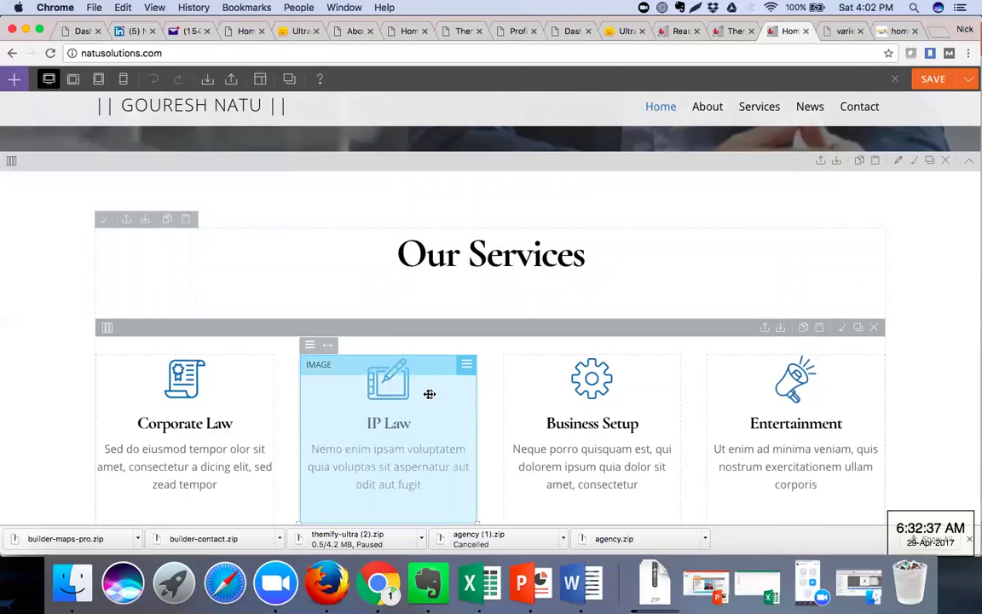
click(312, 344)
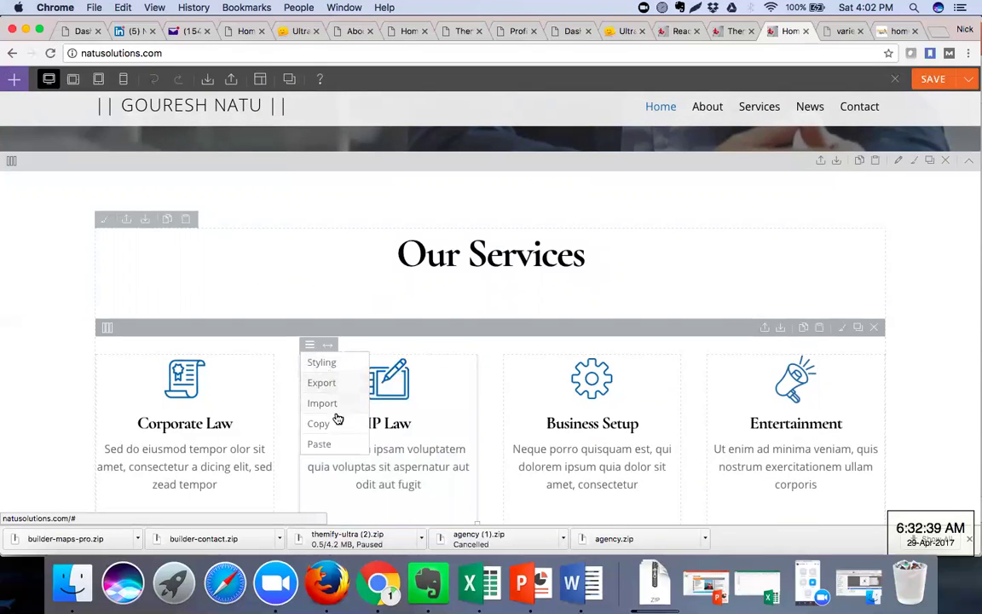
click(335, 421)
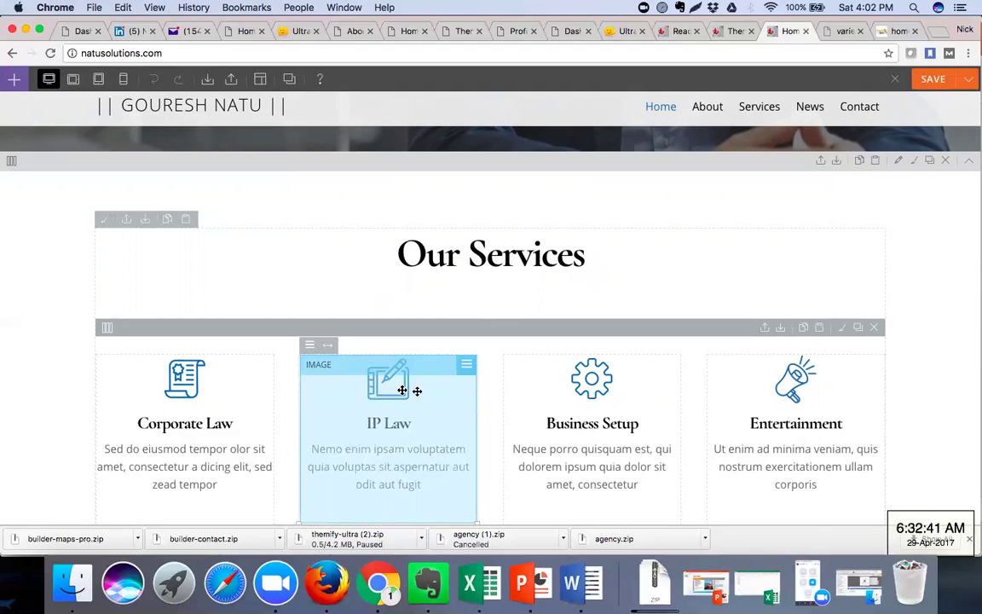
Open the Immigration image module for editing, select its image title text, and save the module.
scroll(487, 406, down, 5)
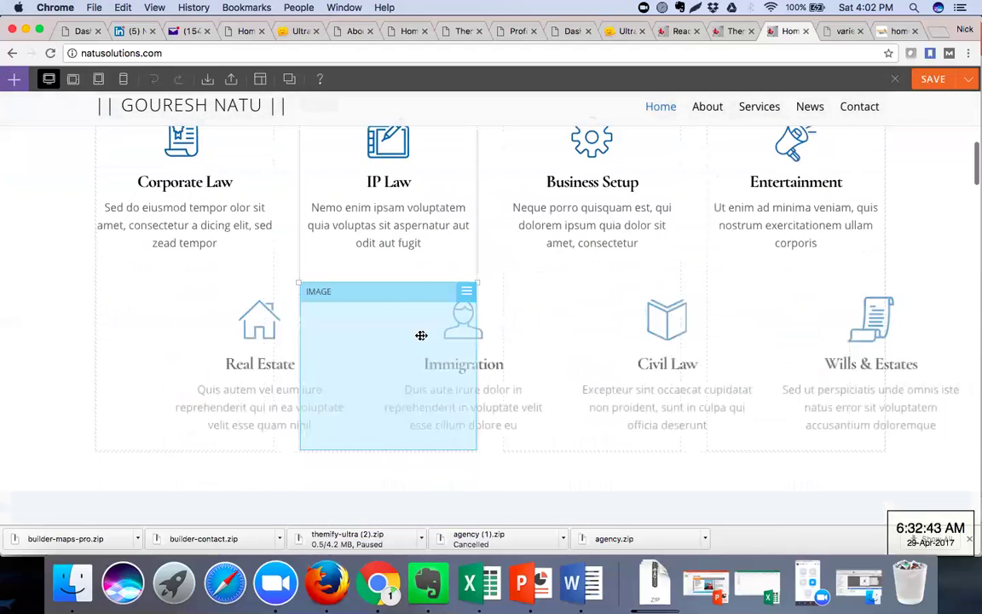
click(466, 292)
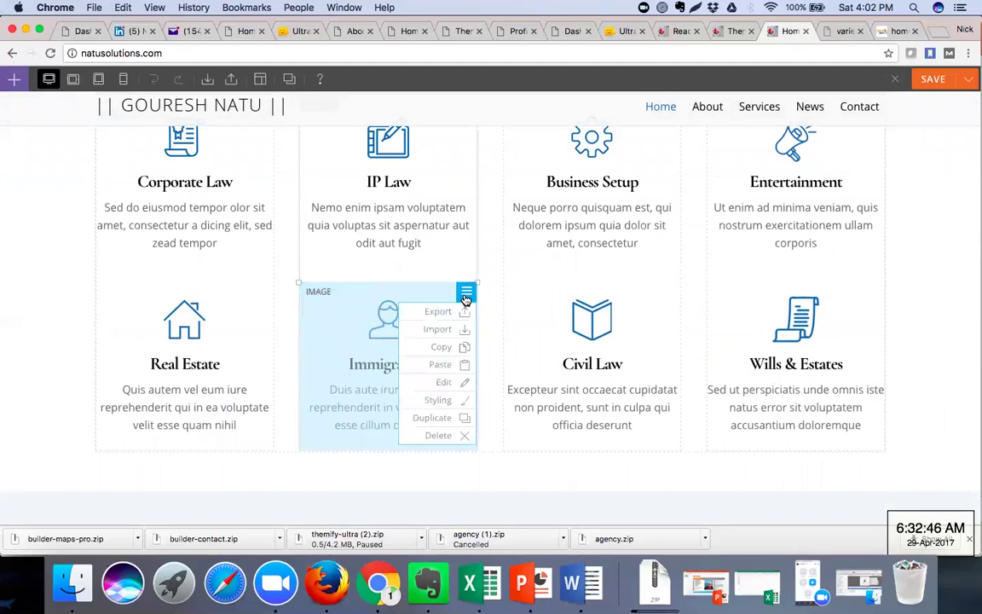
click(444, 382)
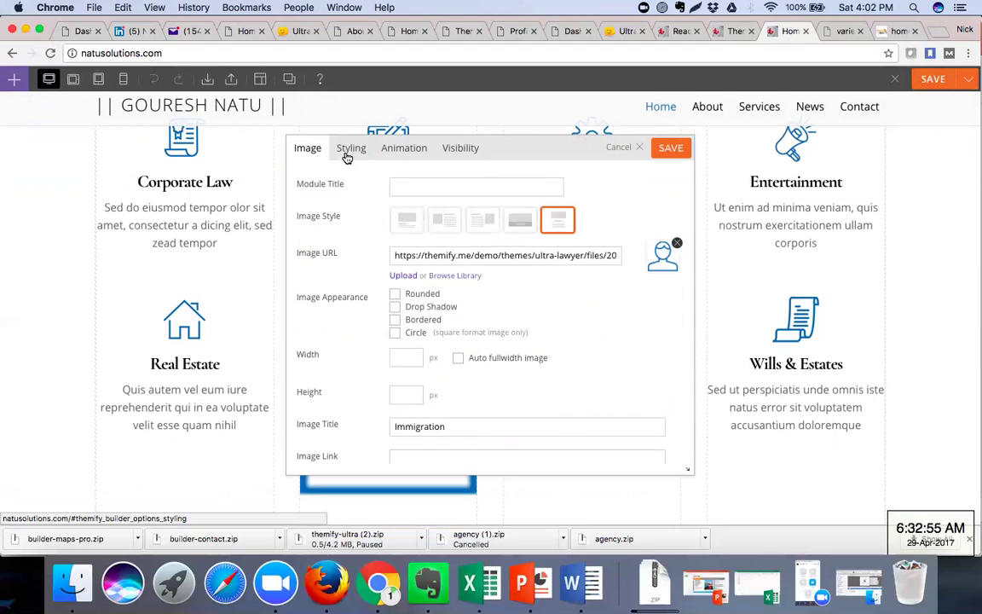
click(427, 425)
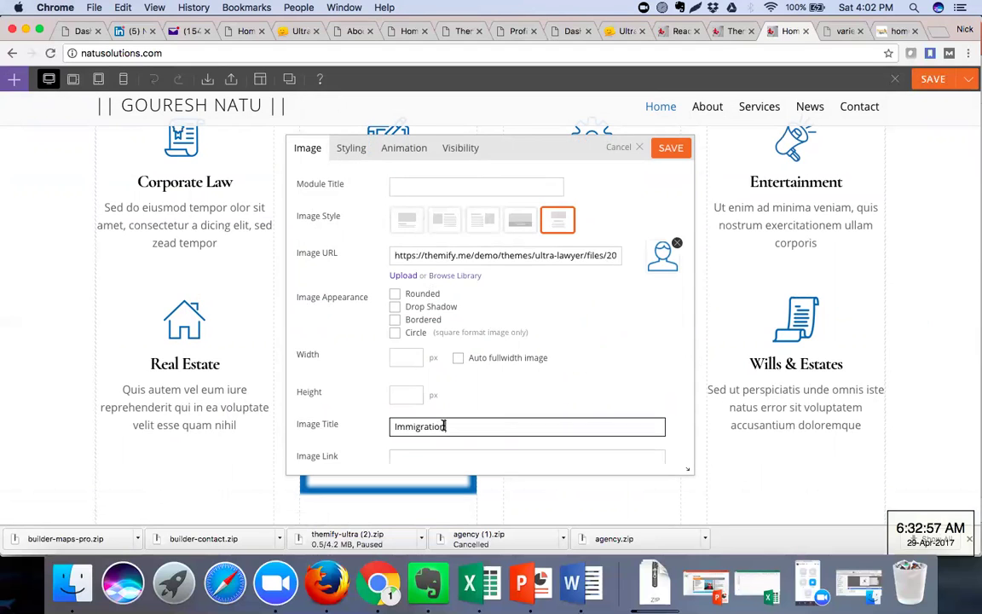
double_click(426, 425)
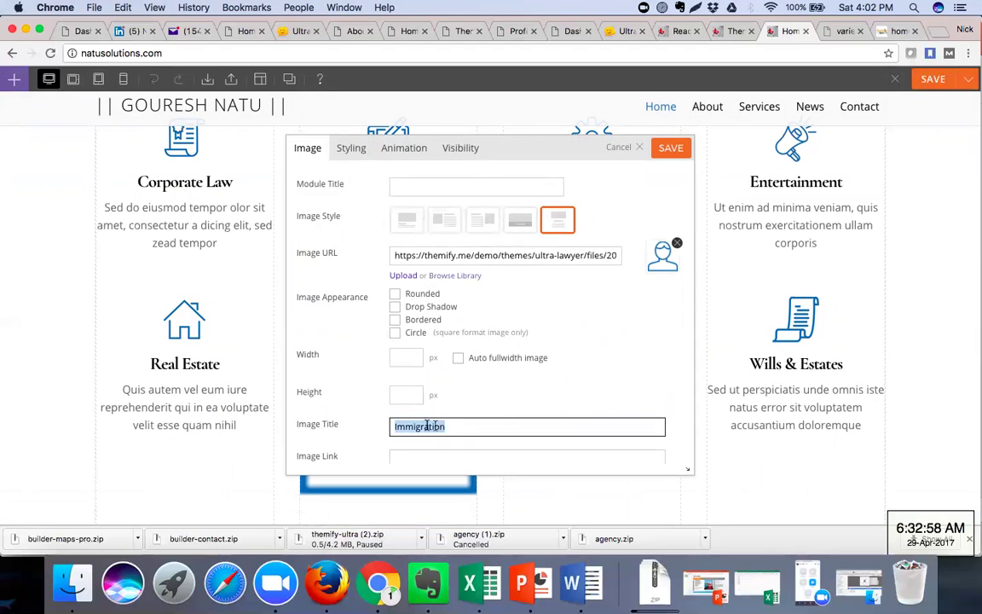
click(672, 149)
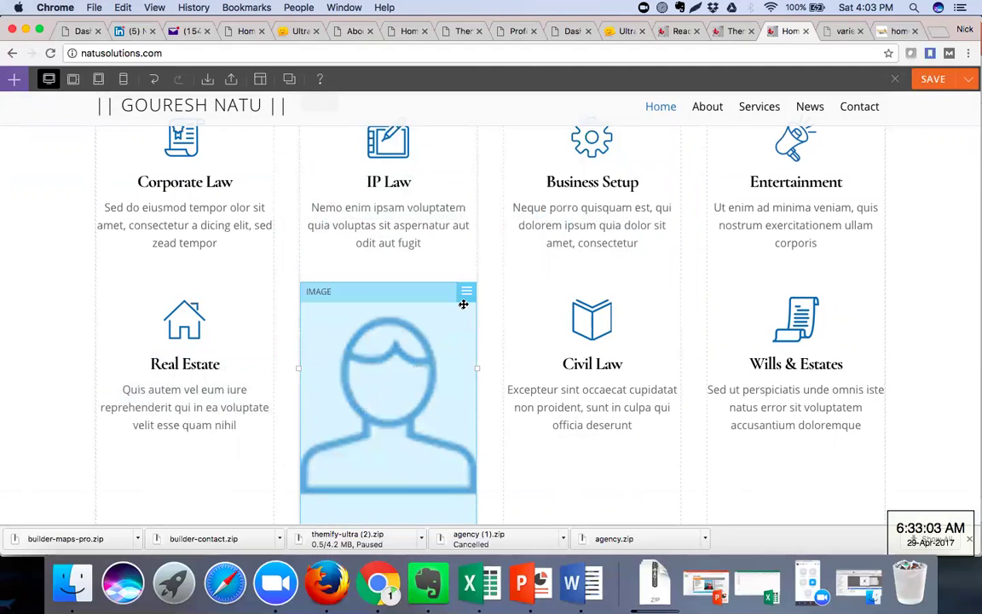
Check the Builder's saved revisions for one to load, and close the list.
mouse_move(466, 300)
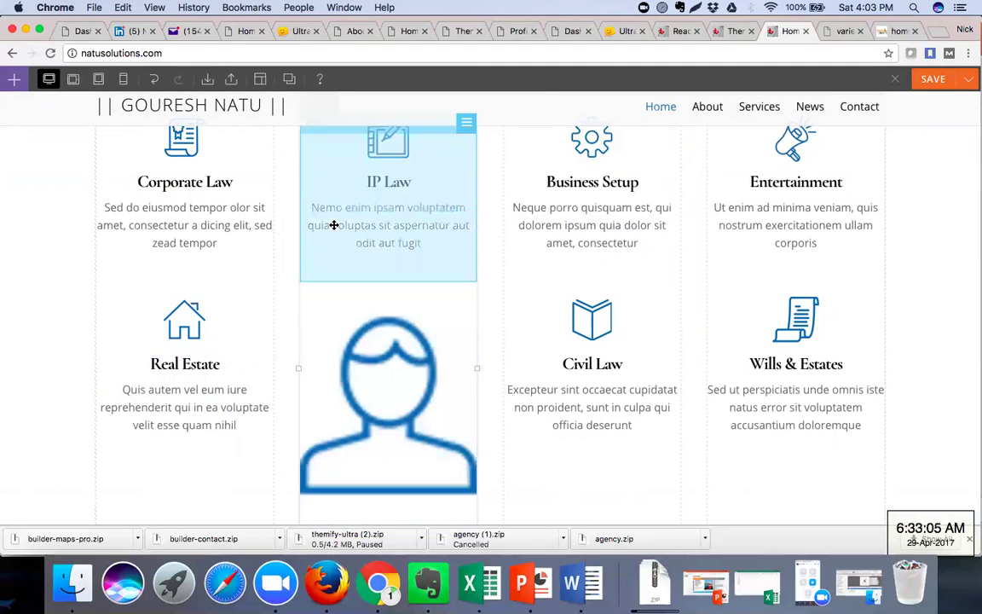
click(967, 83)
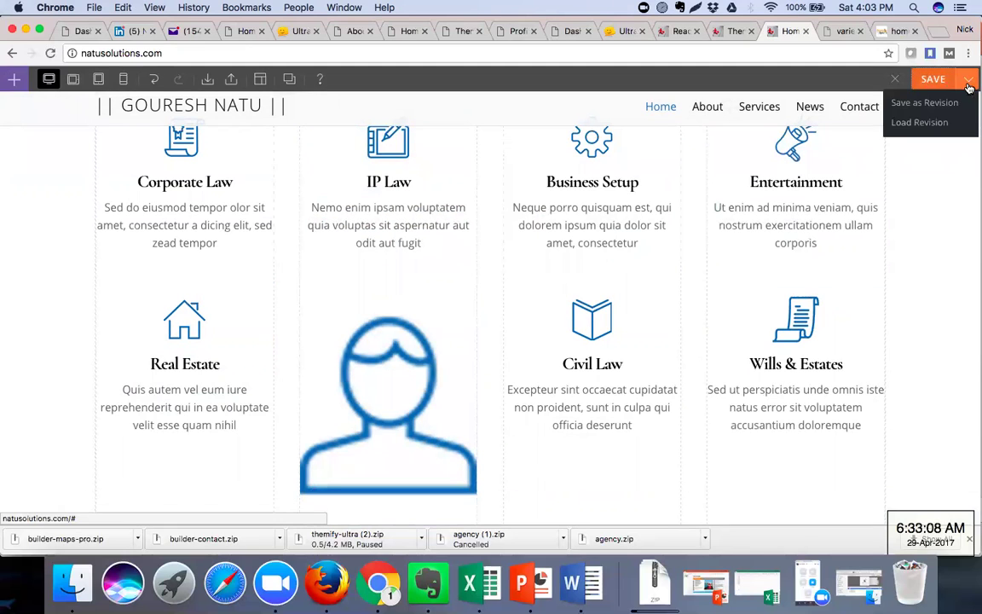
click(938, 122)
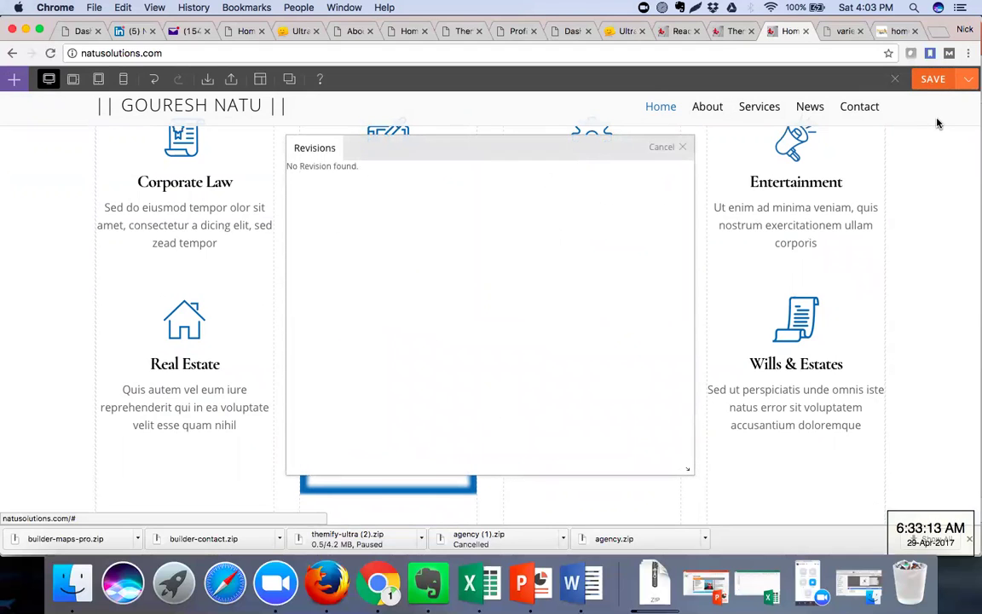
click(680, 150)
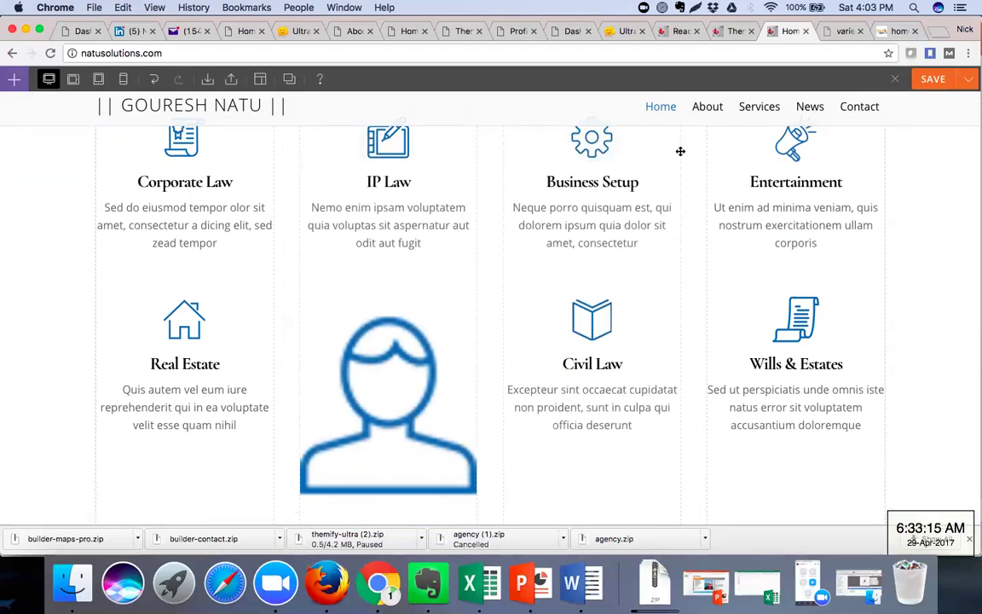
Review the Immigration image module's size, title, caption and styling options, and cancel without saving.
mouse_move(464, 297)
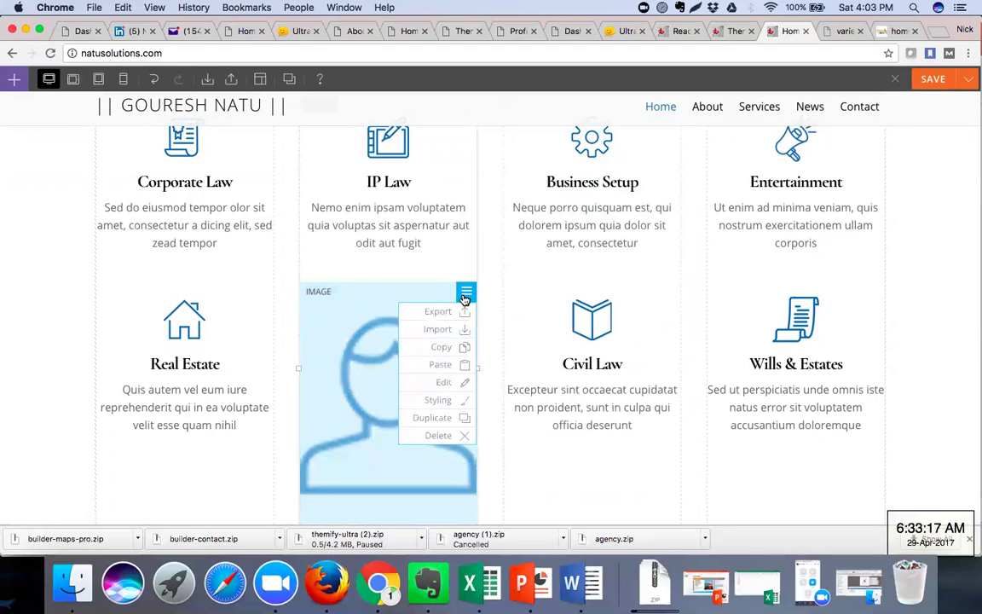
click(464, 383)
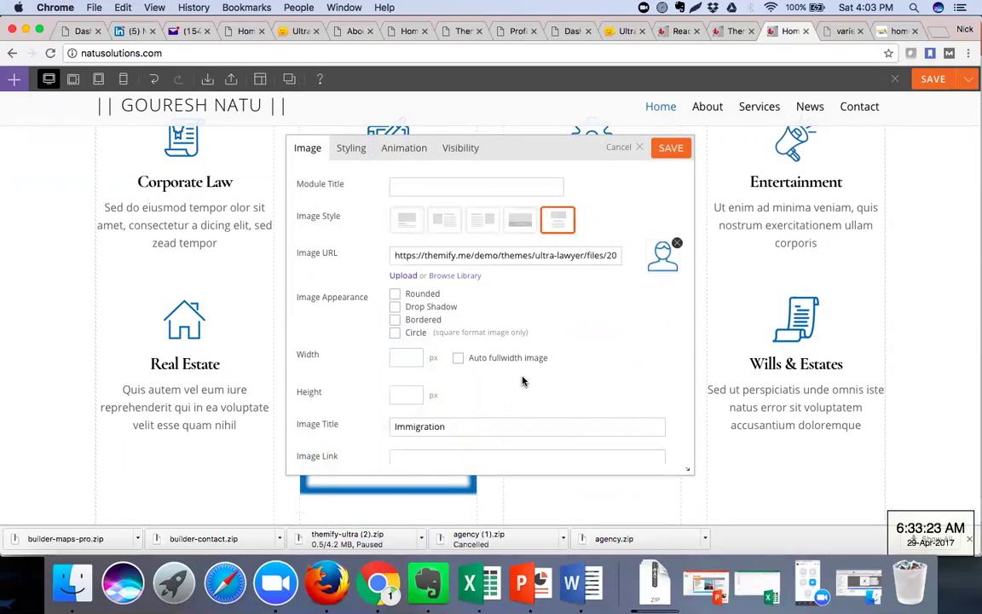
scroll(522, 381, down, 3)
scroll(523, 381, down, 2)
scroll(521, 375, up, 2)
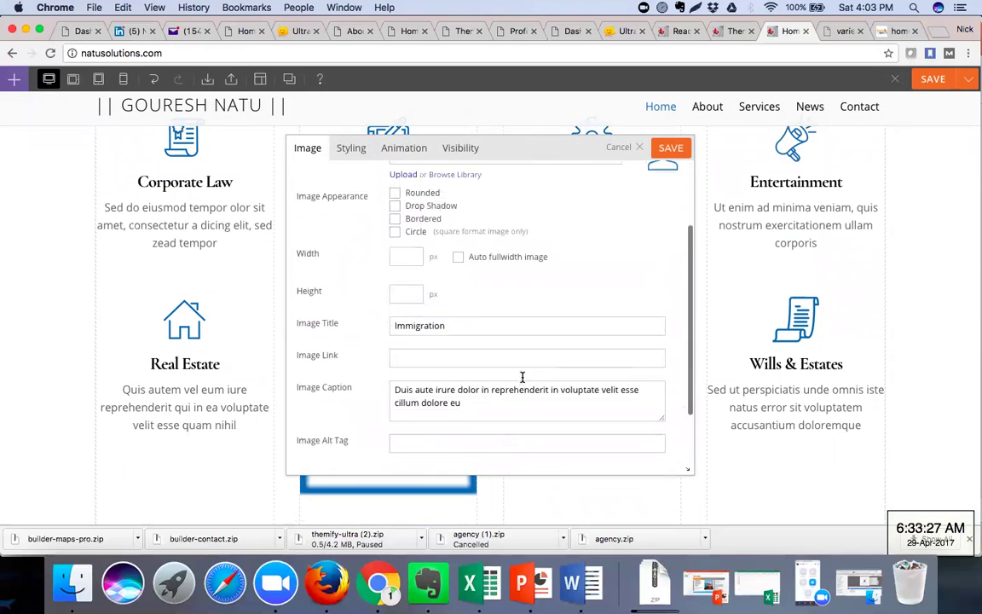
click(354, 151)
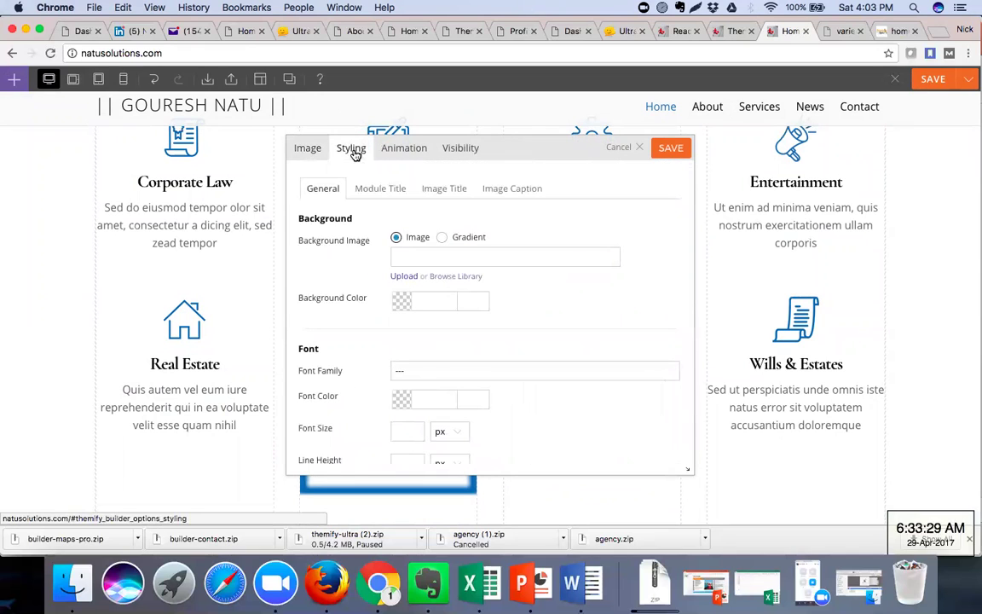
click(626, 148)
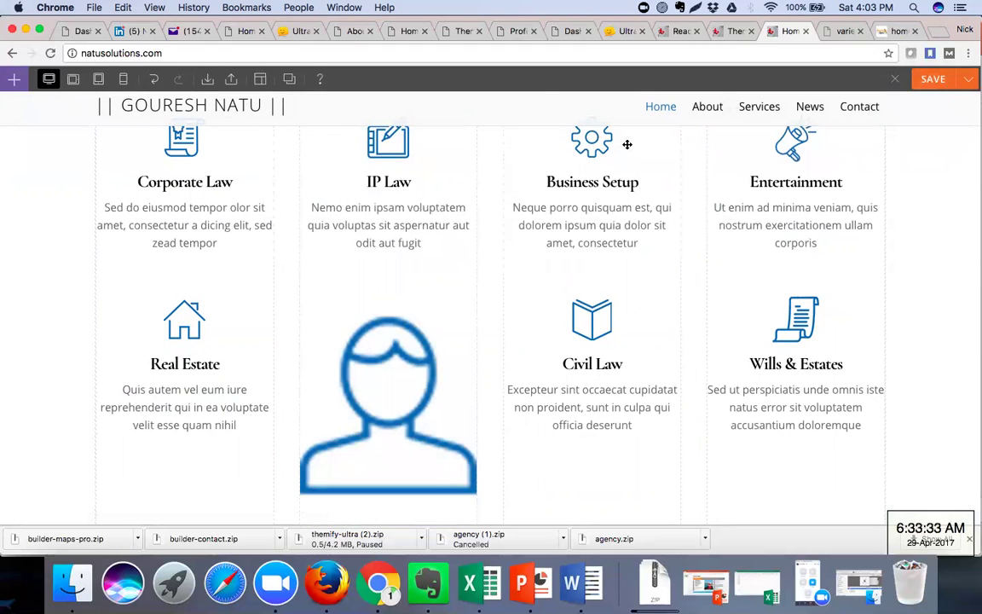
Reload the front page to discard the unsaved Builder changes.
click(461, 294)
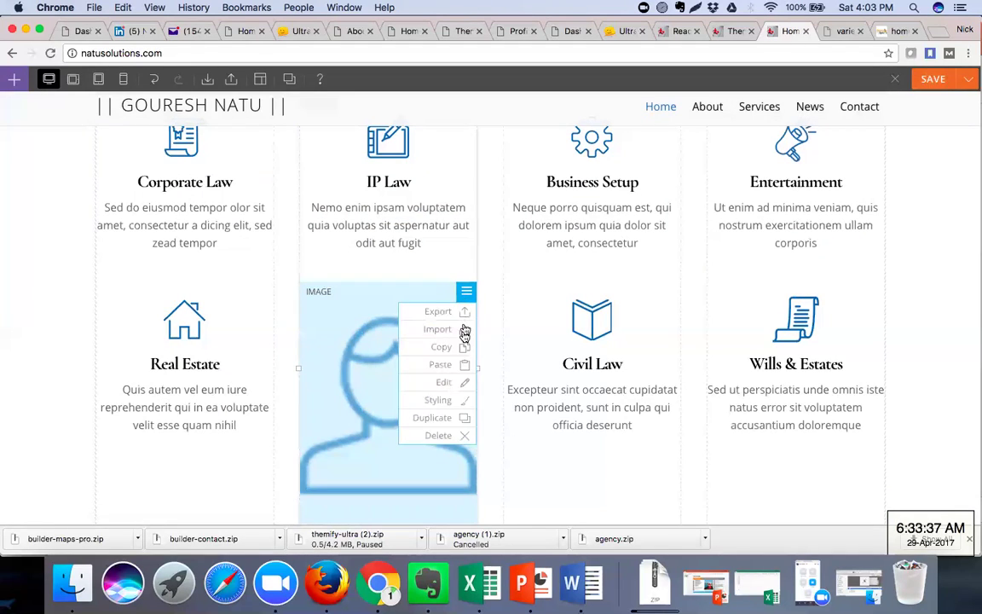
click(49, 54)
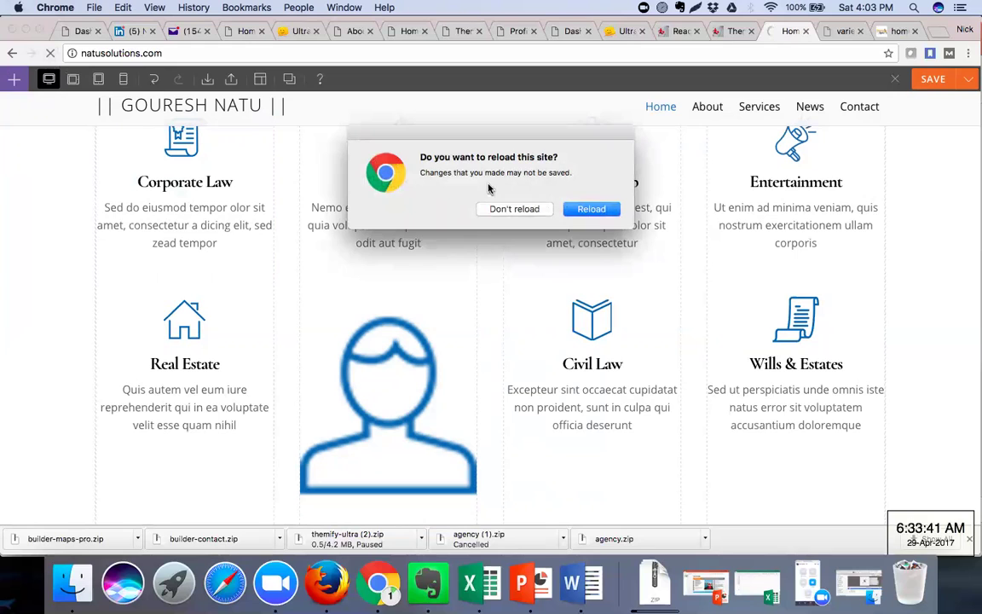
click(577, 216)
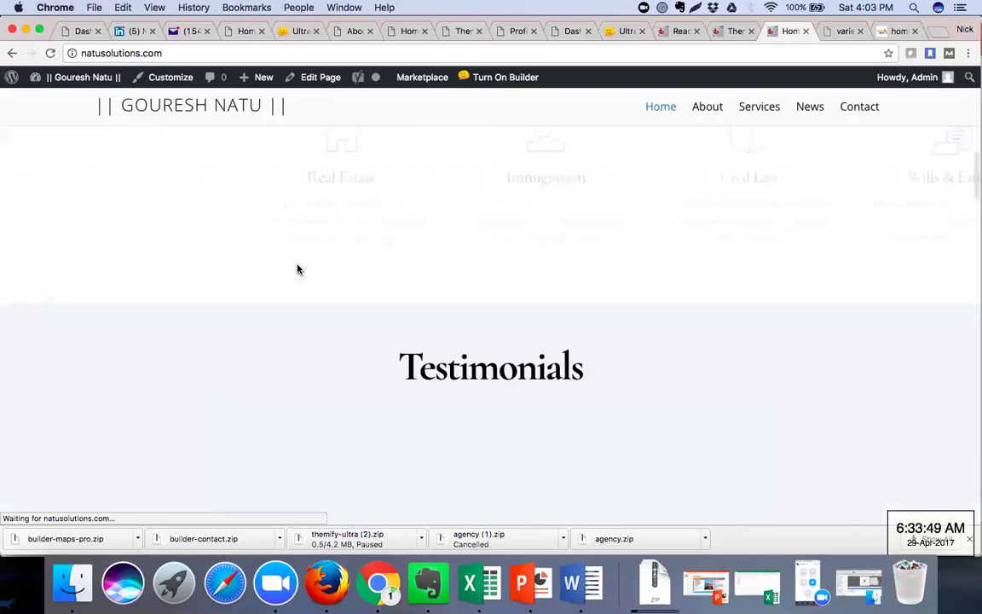
Review the front page's sections from the practice areas through Testimonials, Our Lawyers, FAQs and Press & News to the Contact form.
scroll(297, 269, up, 5)
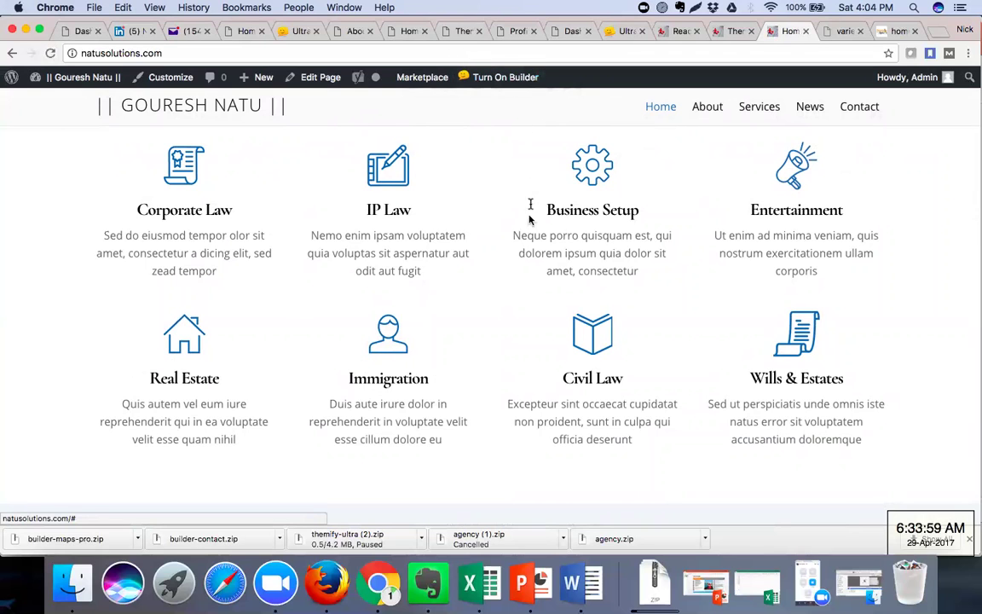
scroll(519, 256, down, 5)
scroll(522, 263, down, 10)
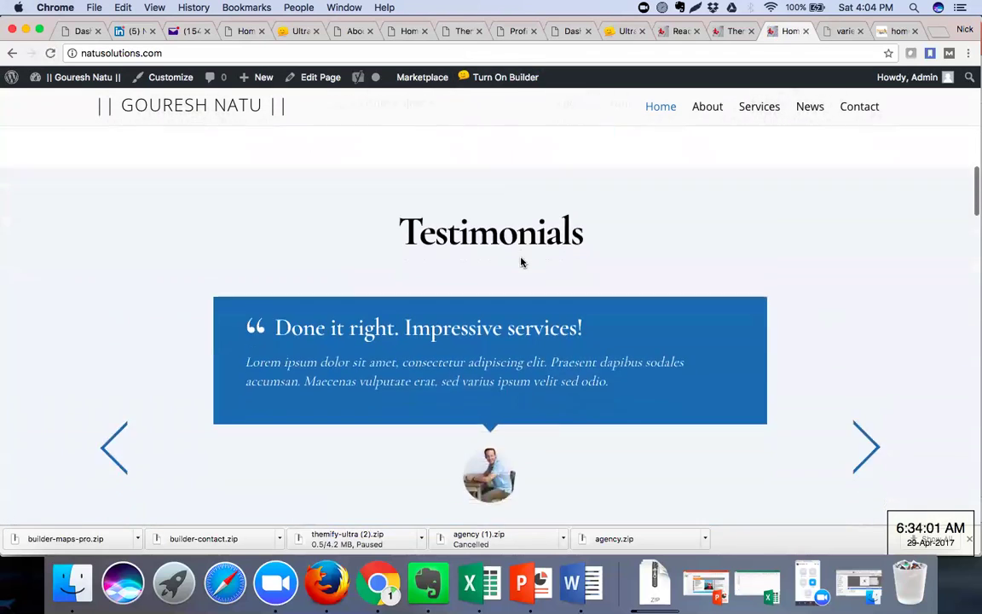
scroll(520, 257, down, 10)
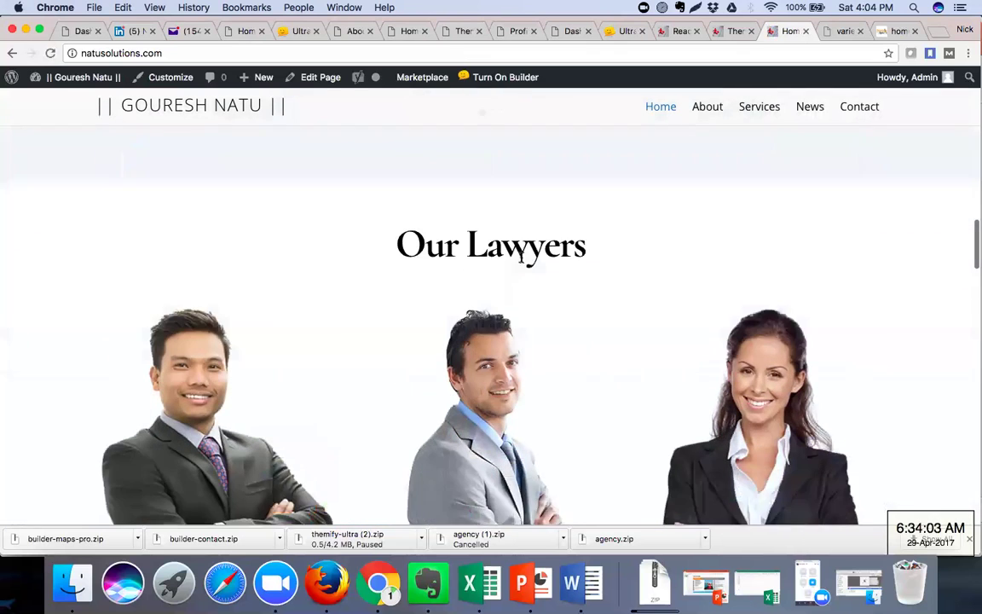
scroll(521, 257, down, 10)
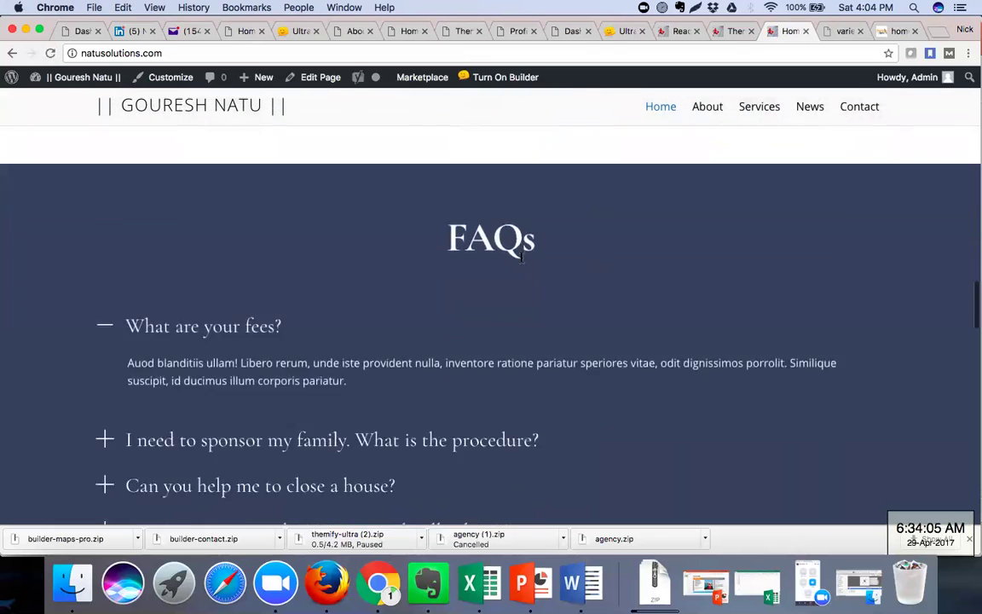
scroll(521, 261, down, 5)
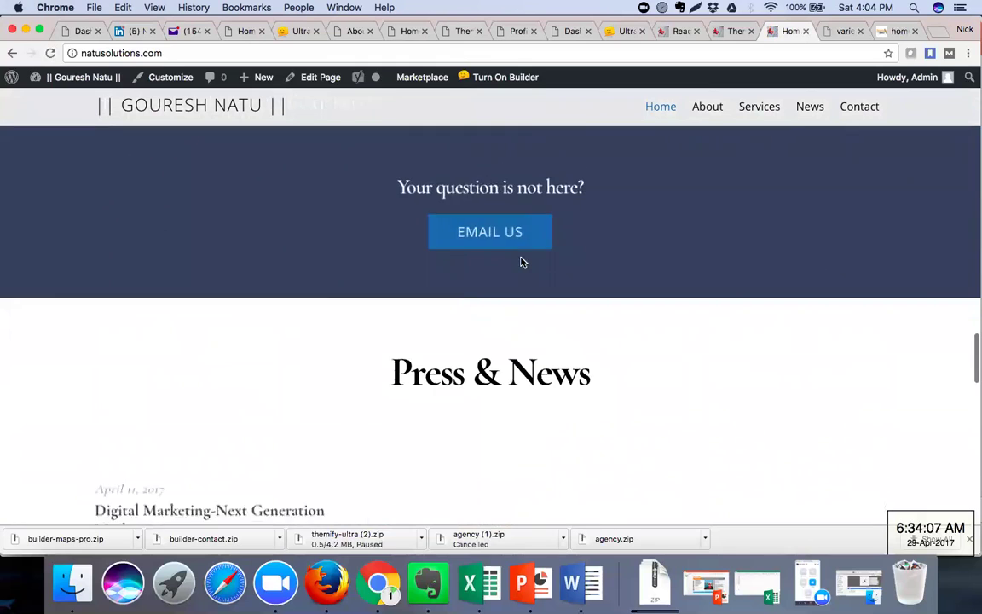
scroll(521, 263, down, 2)
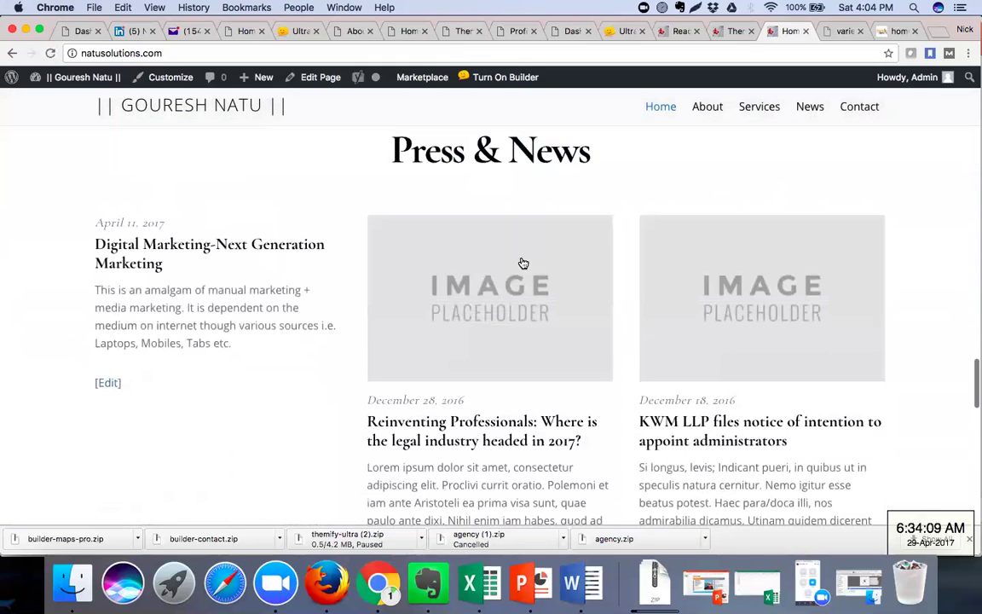
scroll(540, 287, down, 1)
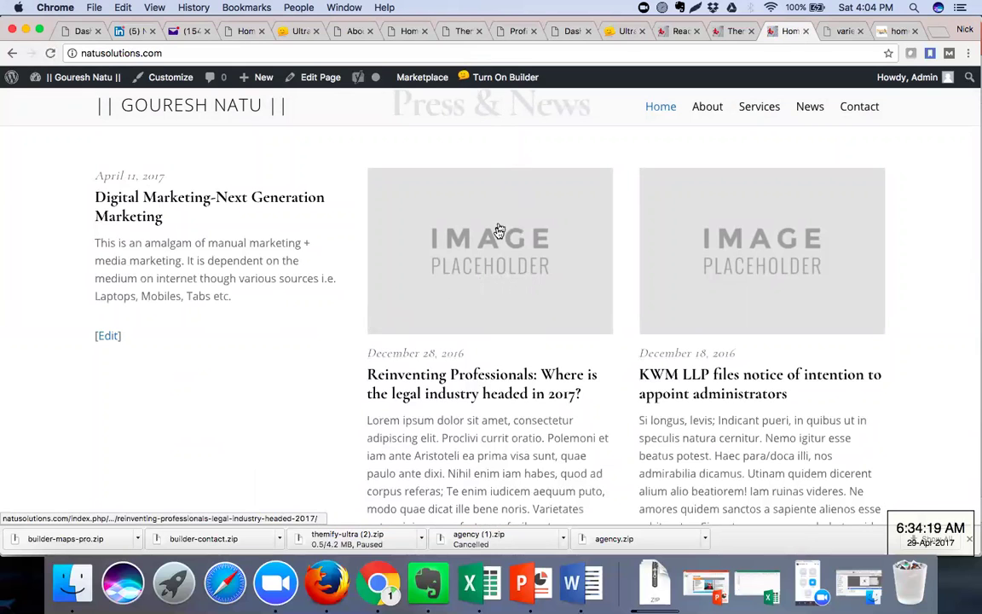
scroll(500, 230, down, 5)
scroll(499, 232, down, 8)
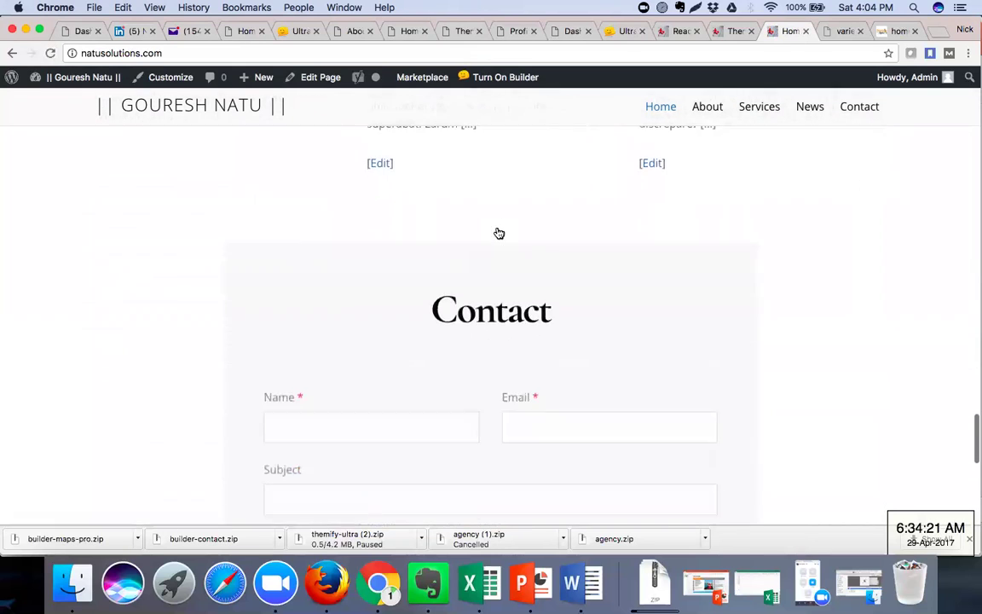
scroll(498, 227, down, 6)
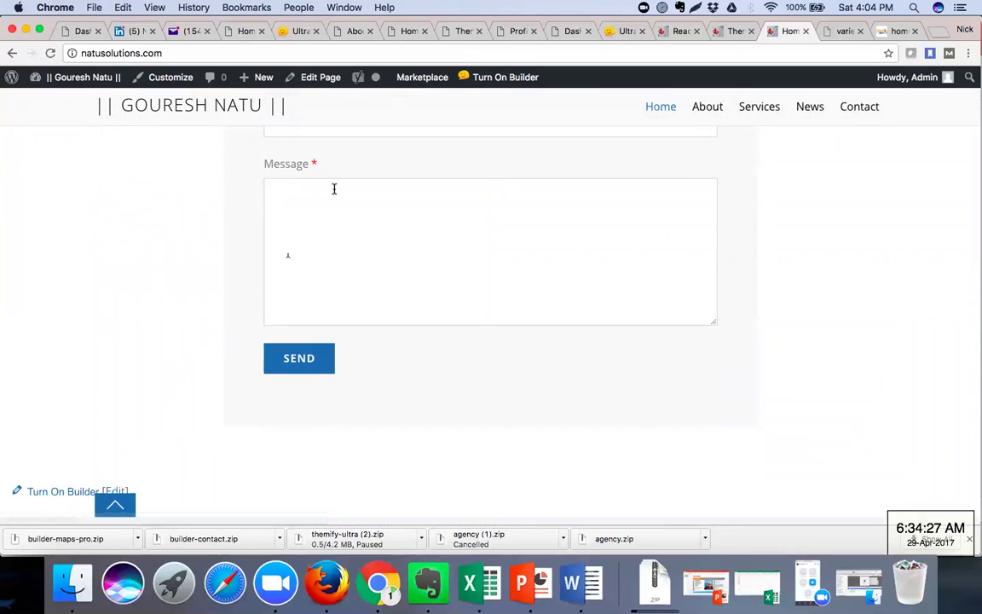
mouse_move(408, 82)
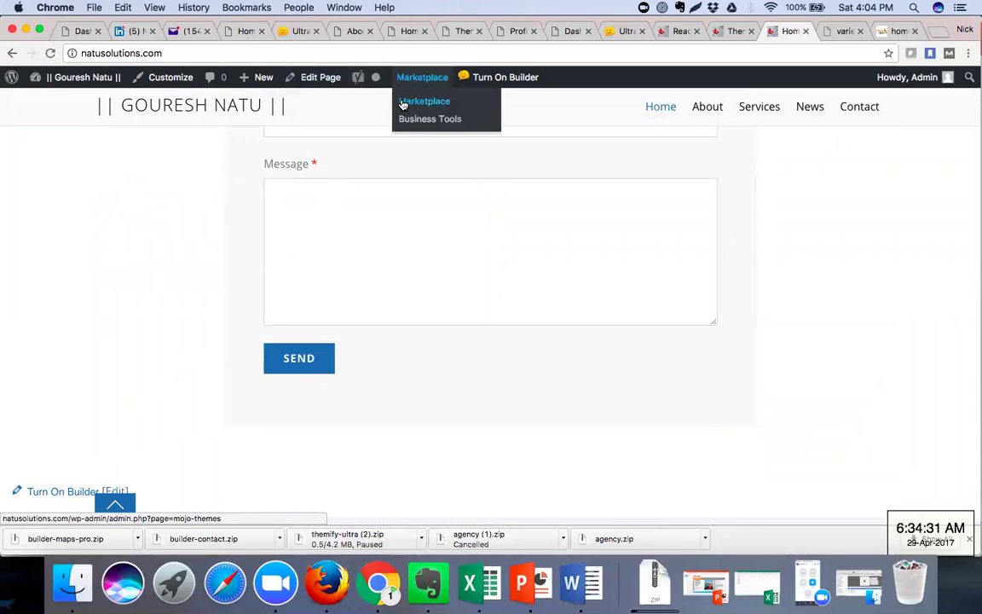
click(402, 104)
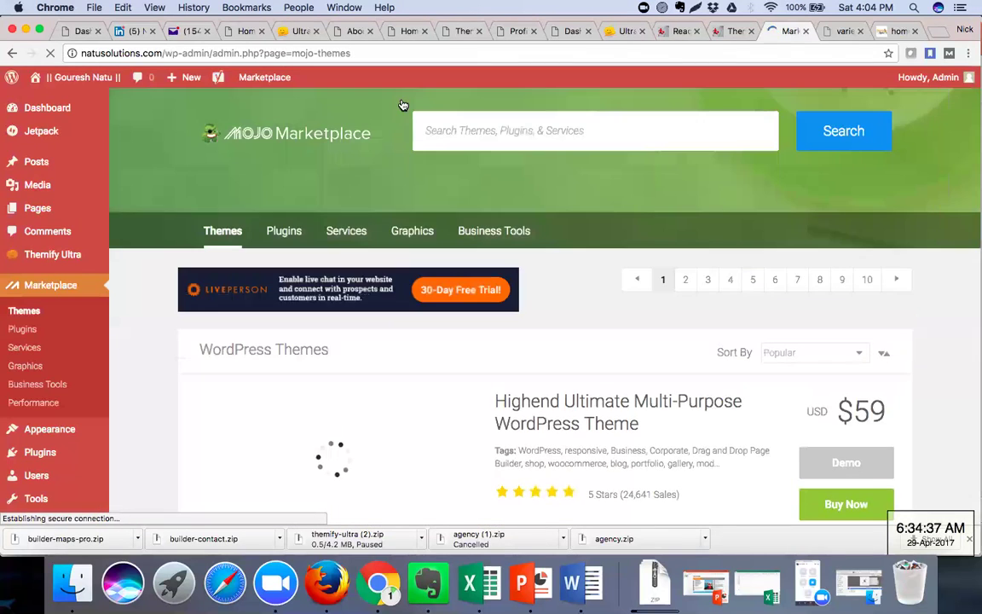
click(11, 54)
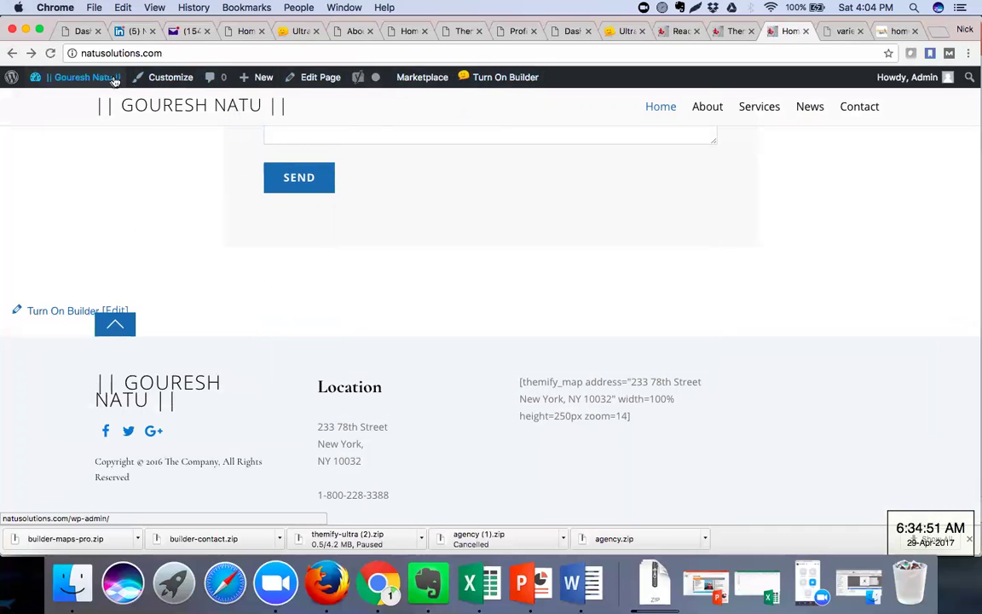
Open the site's Widgets management page and examine the available widgets and the sidebar, header and footer widget areas.
mouse_move(104, 78)
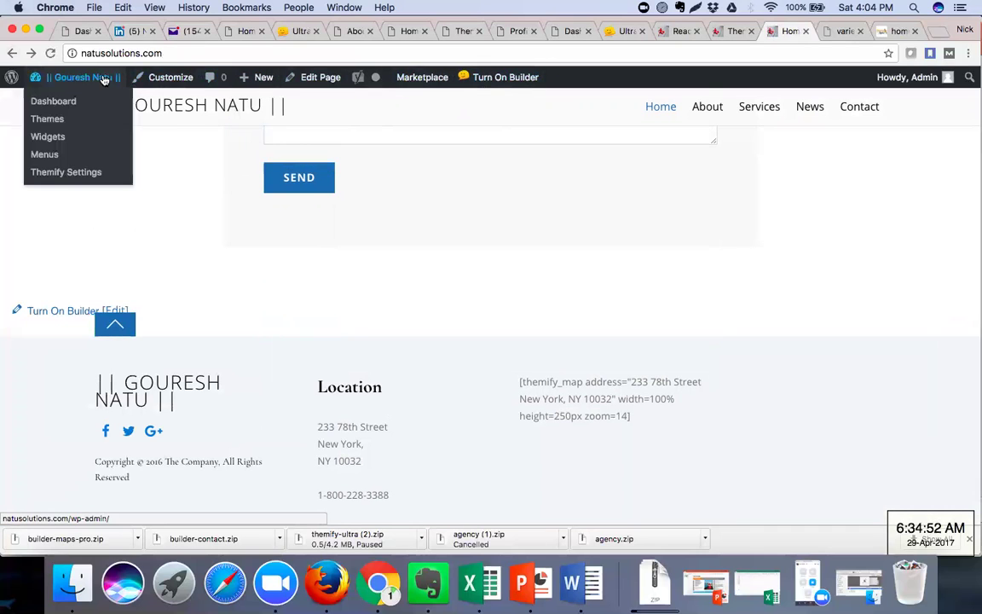
click(48, 136)
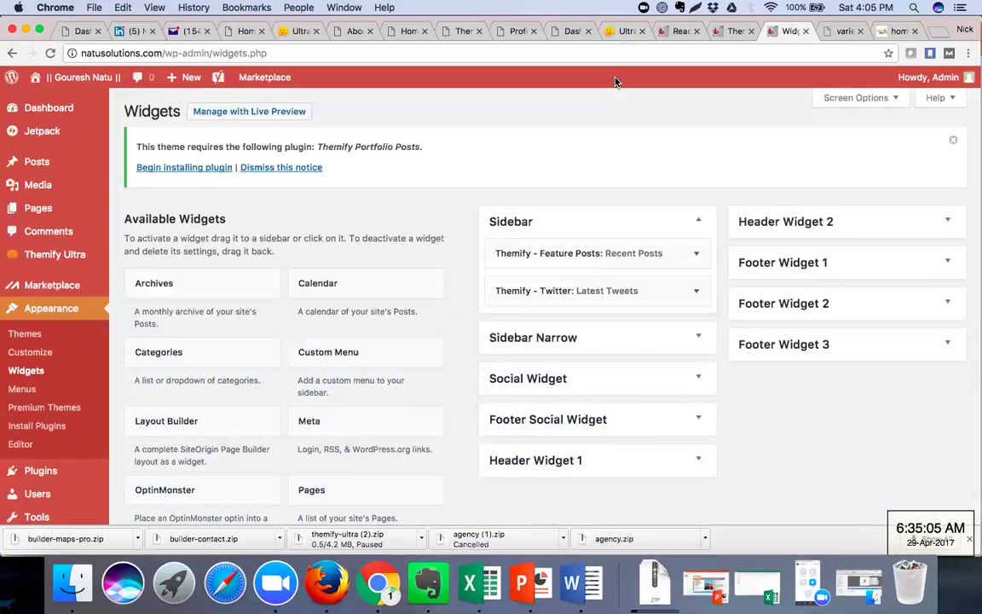
scroll(591, 185, down, 5)
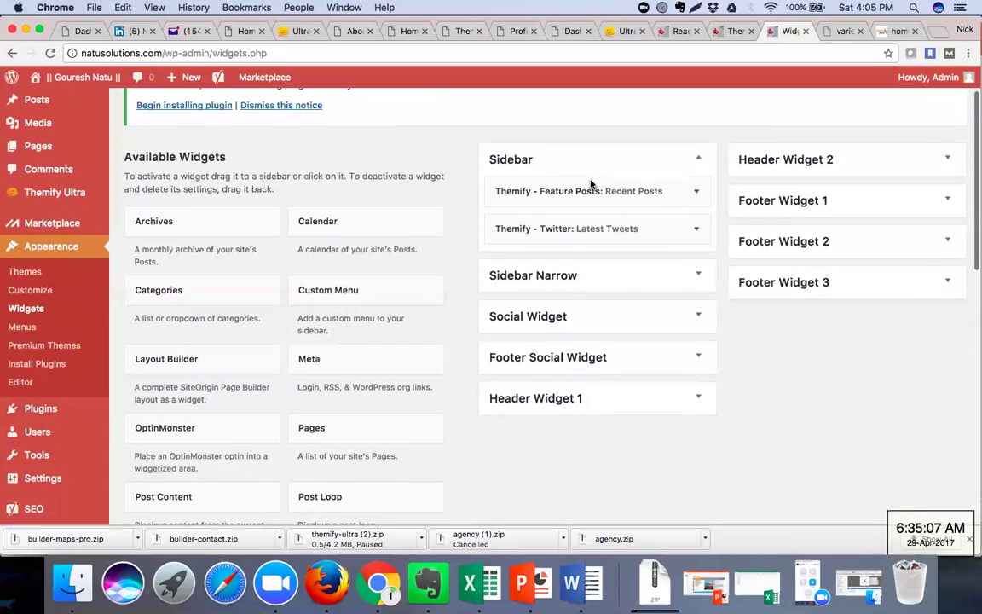
scroll(591, 185, down, 1)
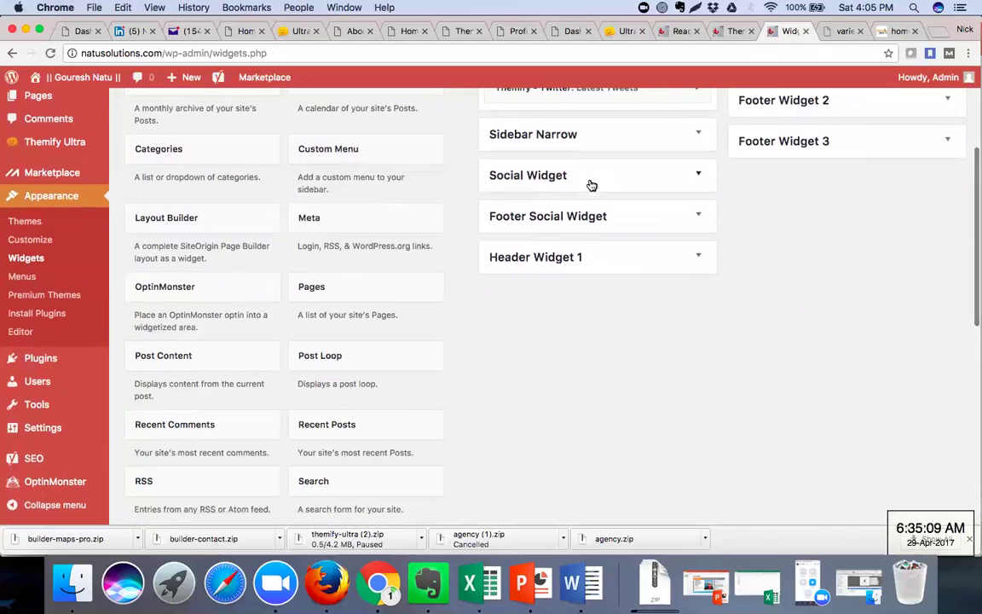
scroll(574, 239, up, 5)
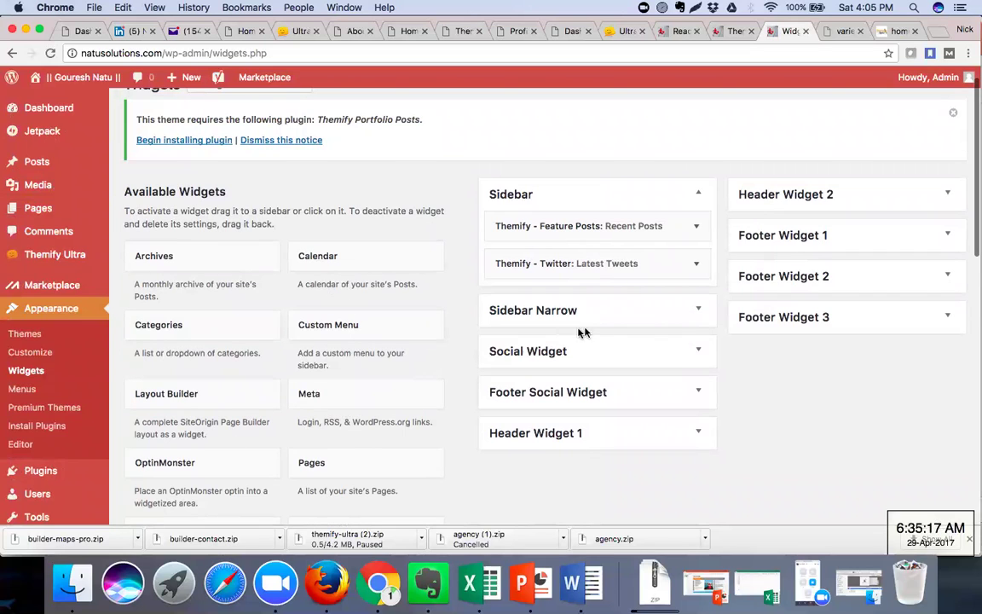
scroll(378, 482, down, 10)
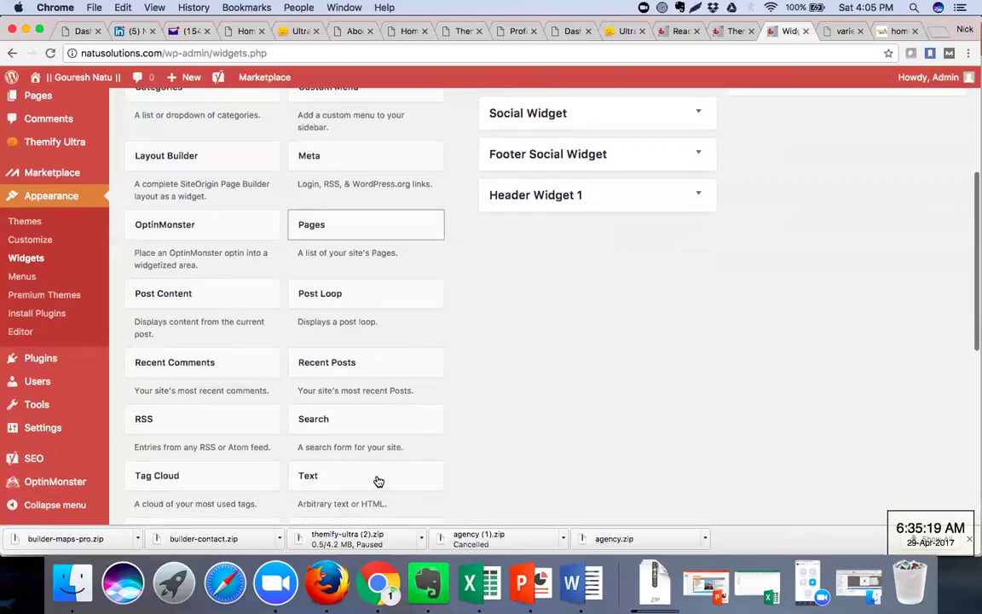
scroll(378, 481, down, 3)
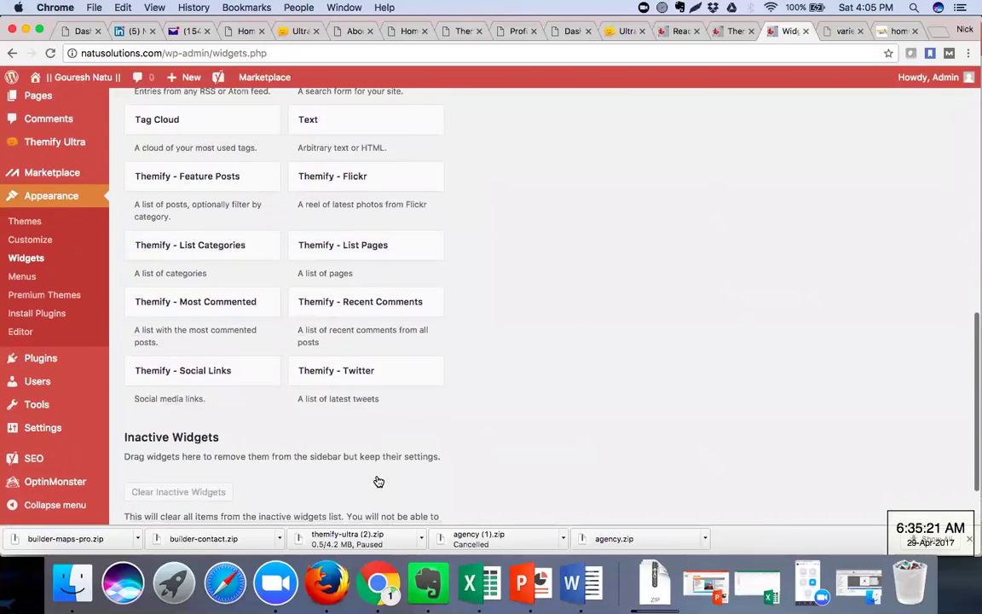